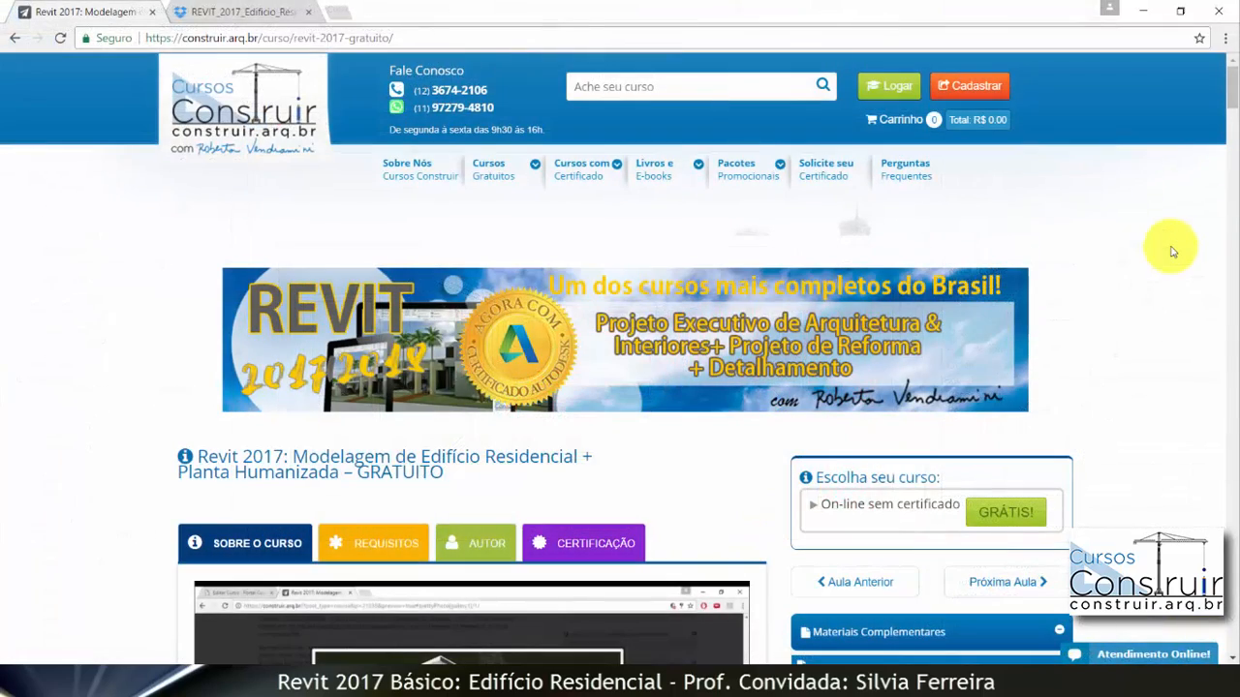
Examine the Revit 2017 course page, including its materials list, modules and the lesson 53 and lesson 55 videos.
scroll(652, 284, "down", 2)
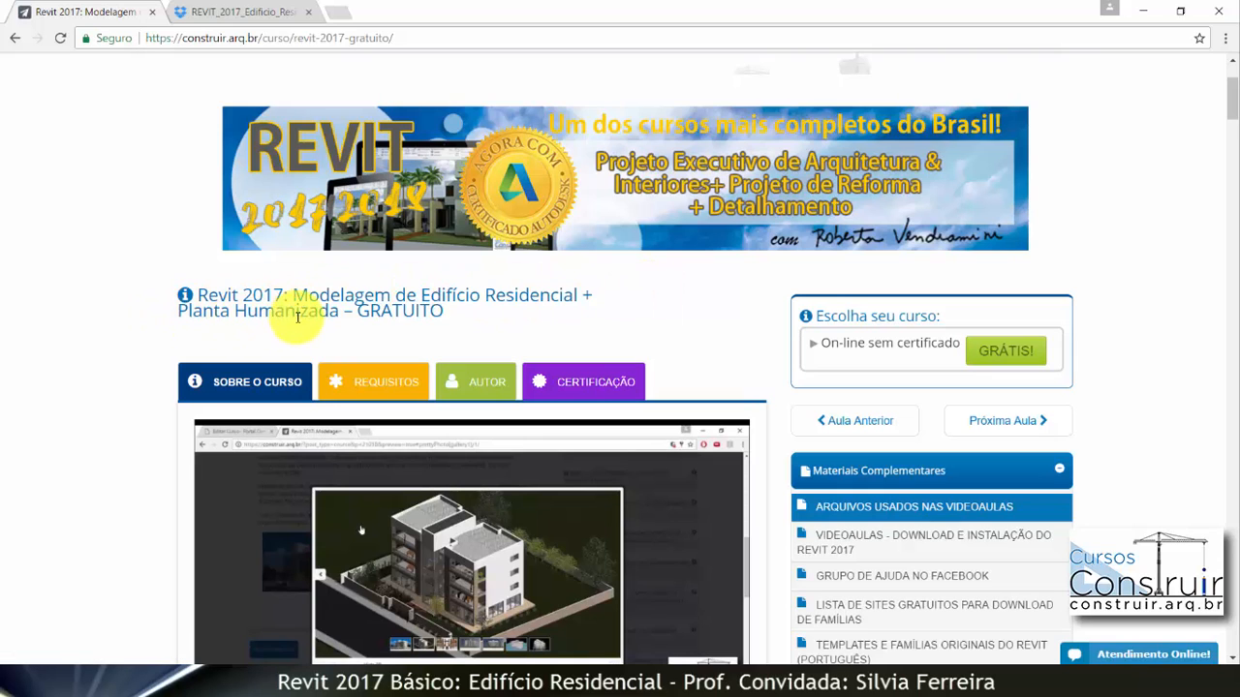
scroll(695, 258, "down", 2)
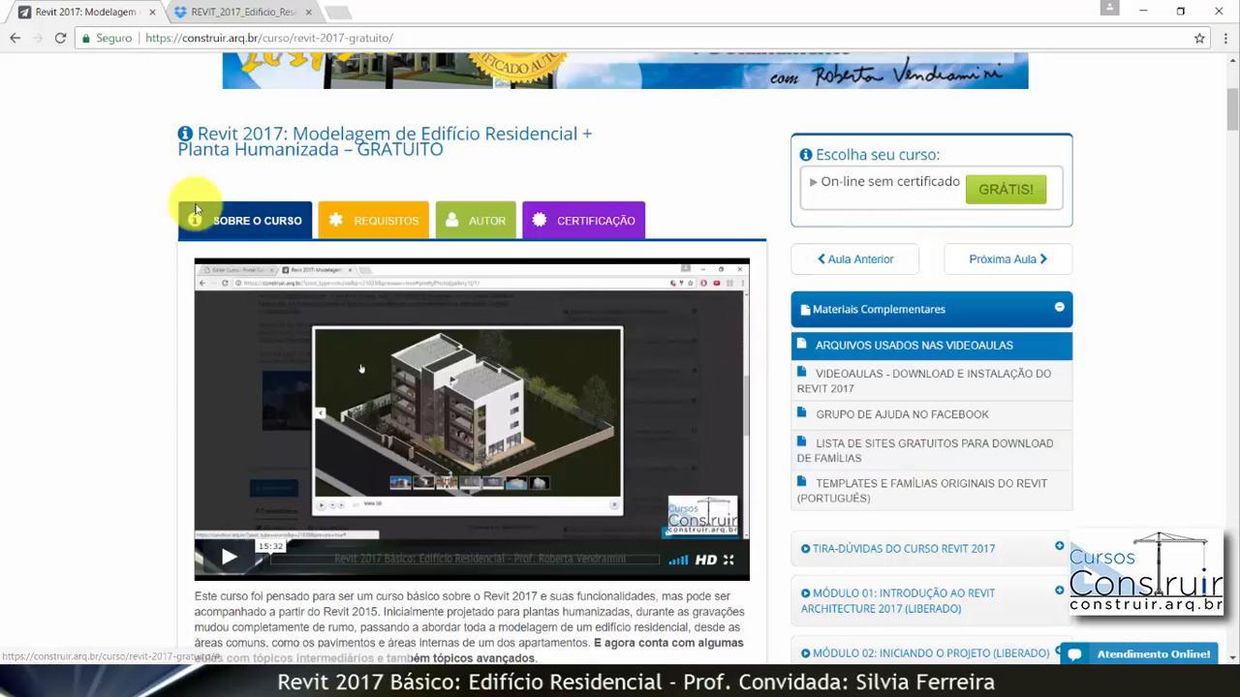
left_click(249, 12)
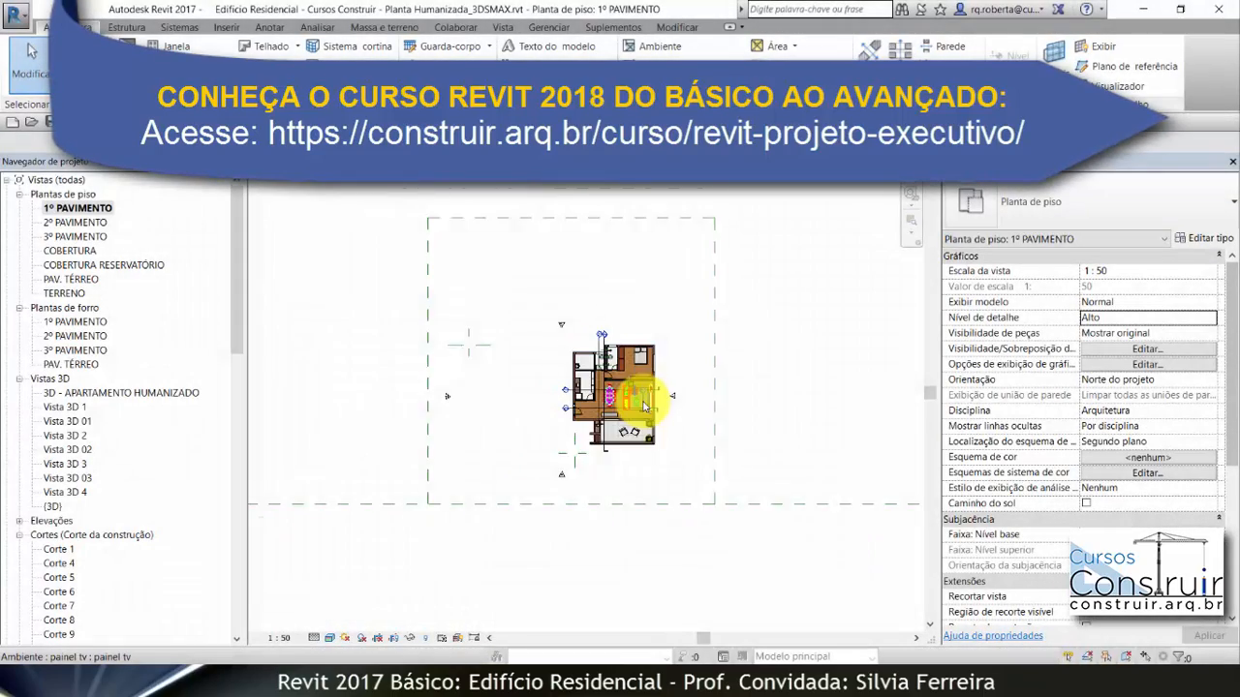
scroll(644, 405, "up", 8)
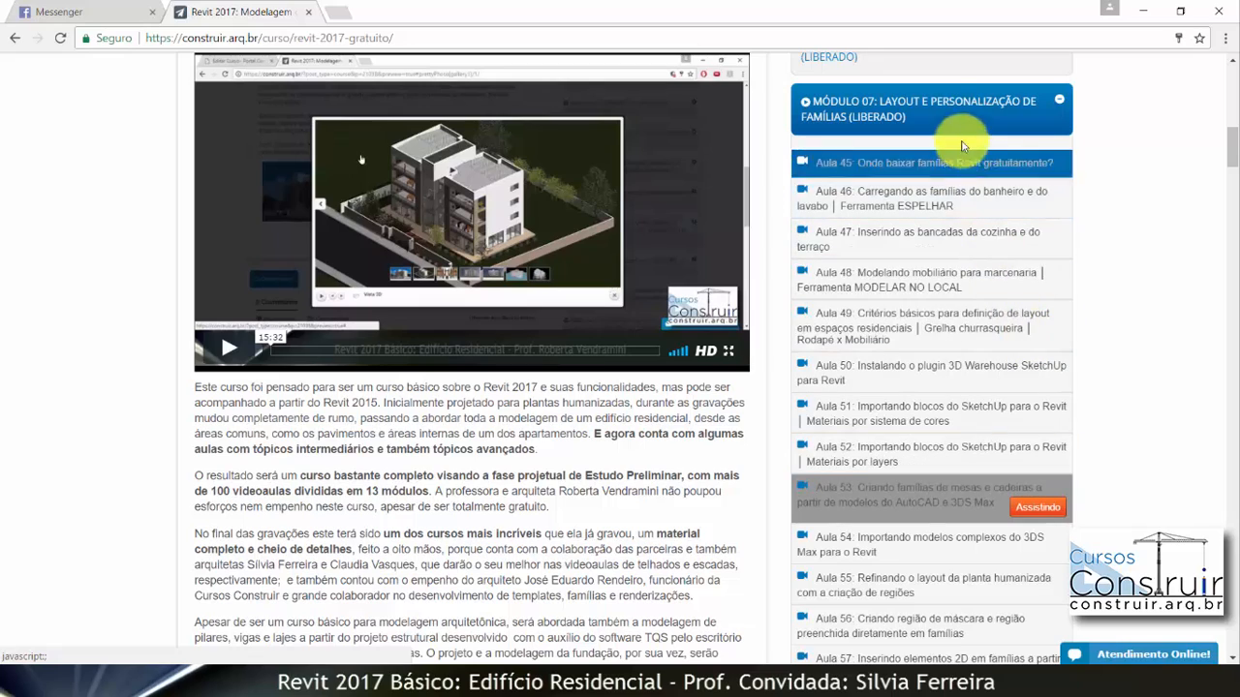
scroll(931, 115, "up", 6)
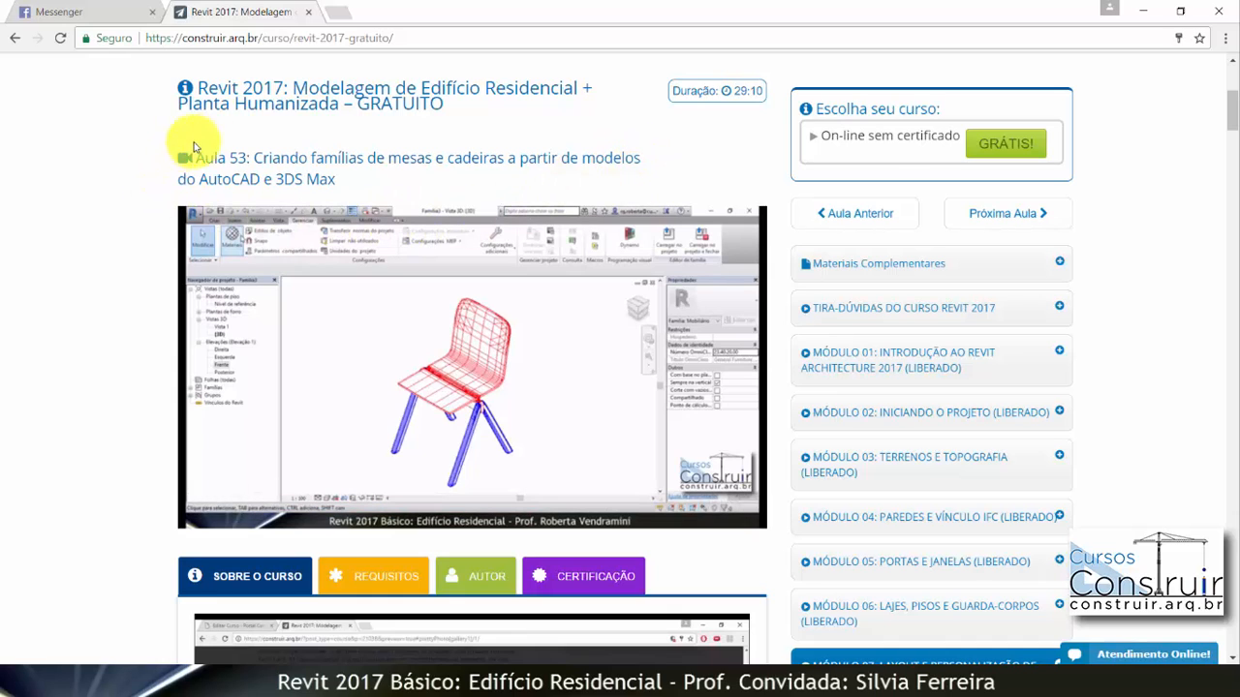
mouse_move(594, 397)
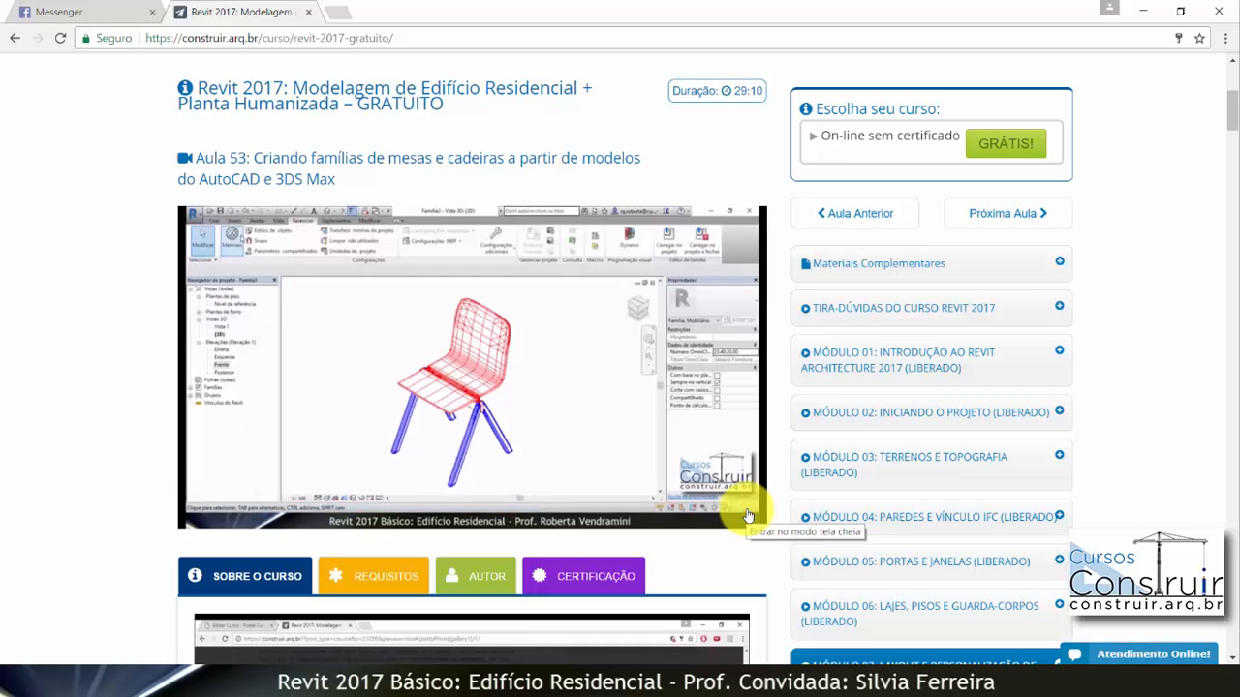
scroll(553, 208, "up", 5)
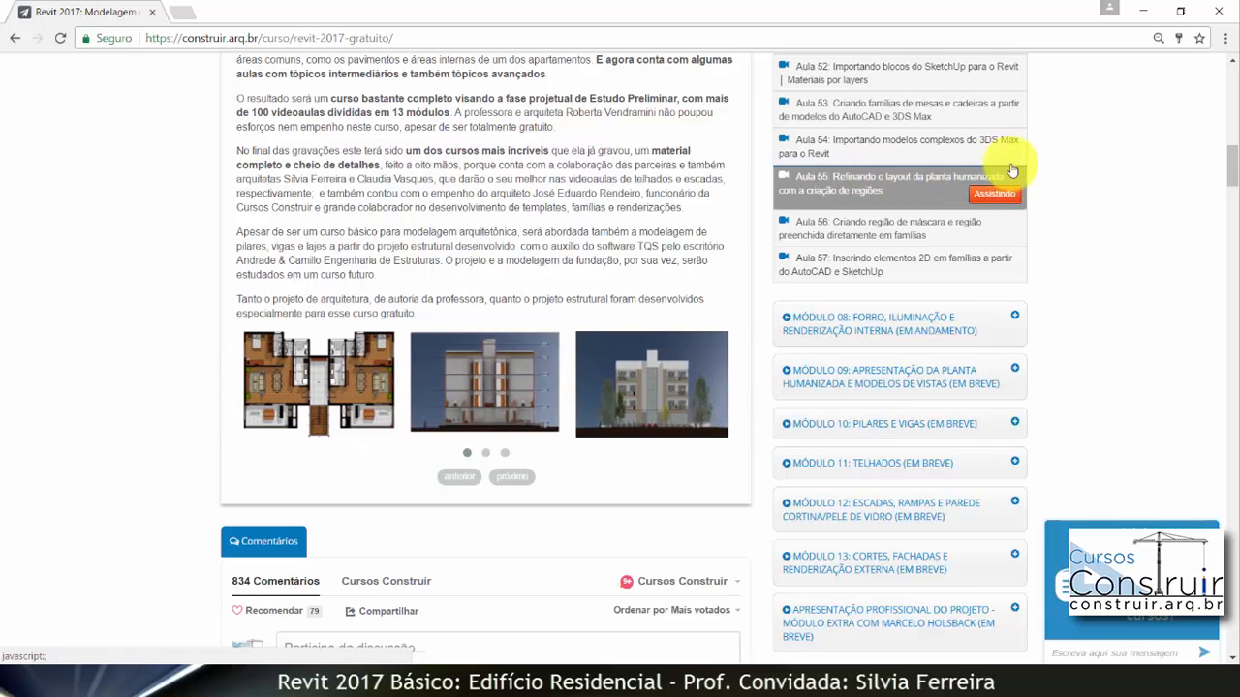
left_click(861, 206)
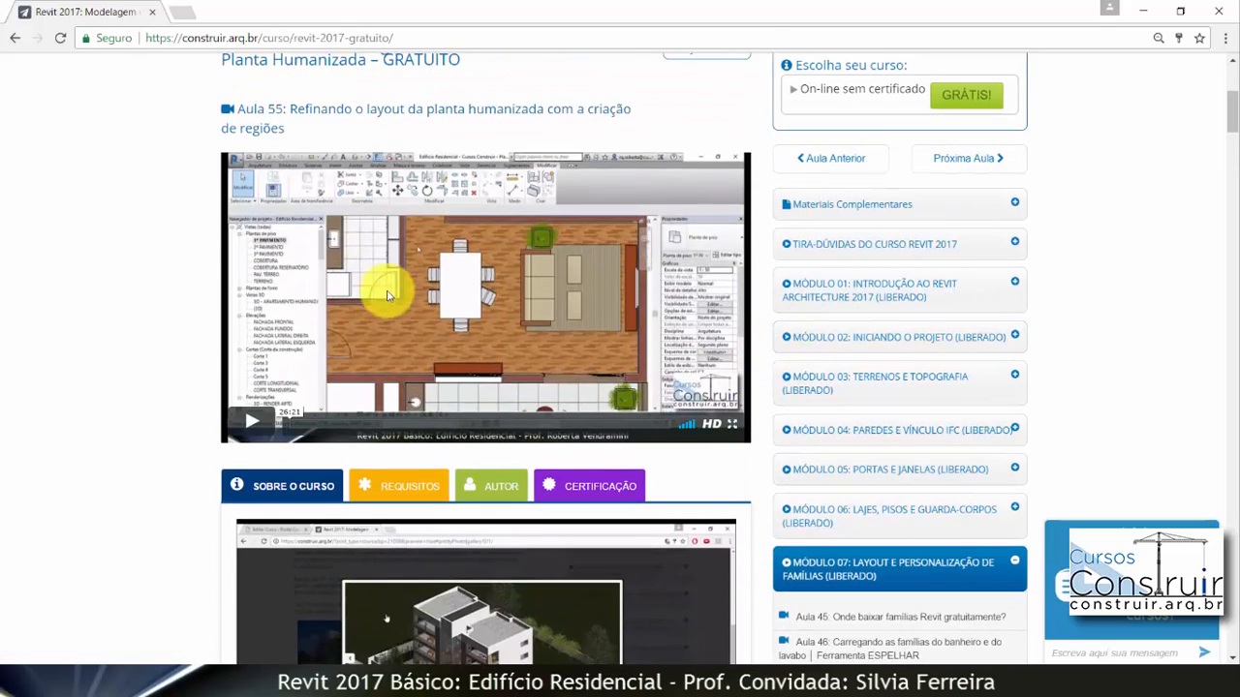
scroll(458, 278, "up", 2)
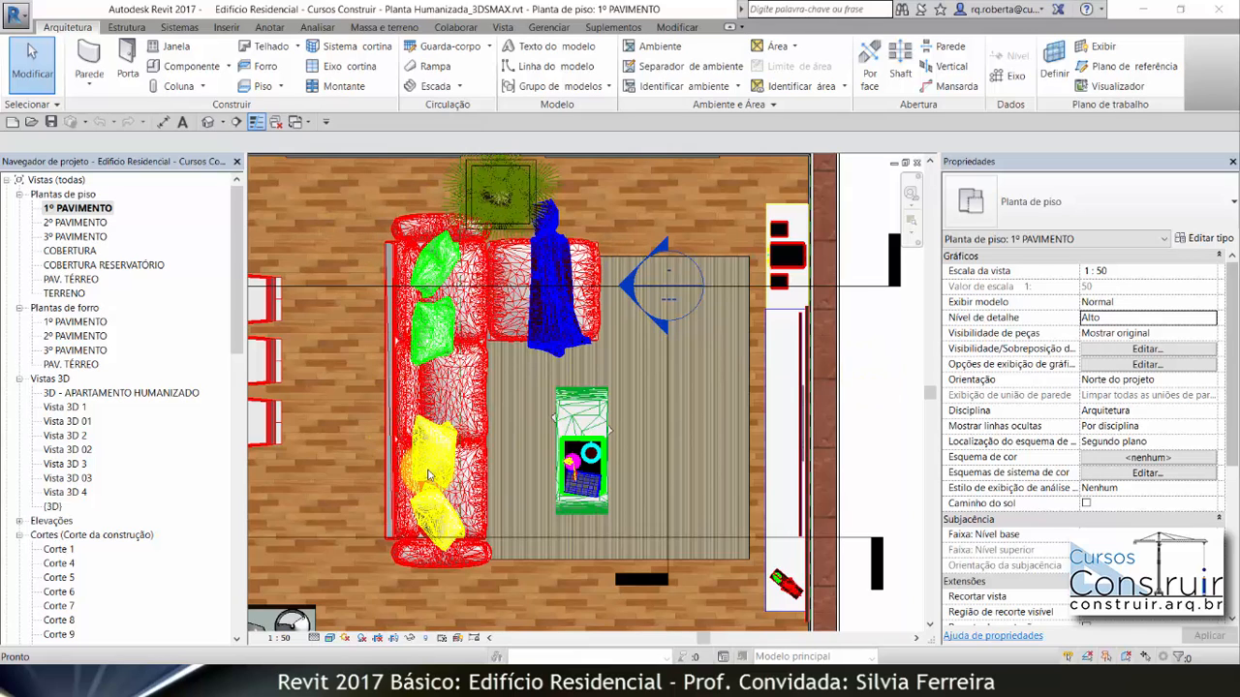
Examine the imported-object layers under Importações nas famílias in Object Styles, including the sofa set layers and their materials.
left_click(548, 27)
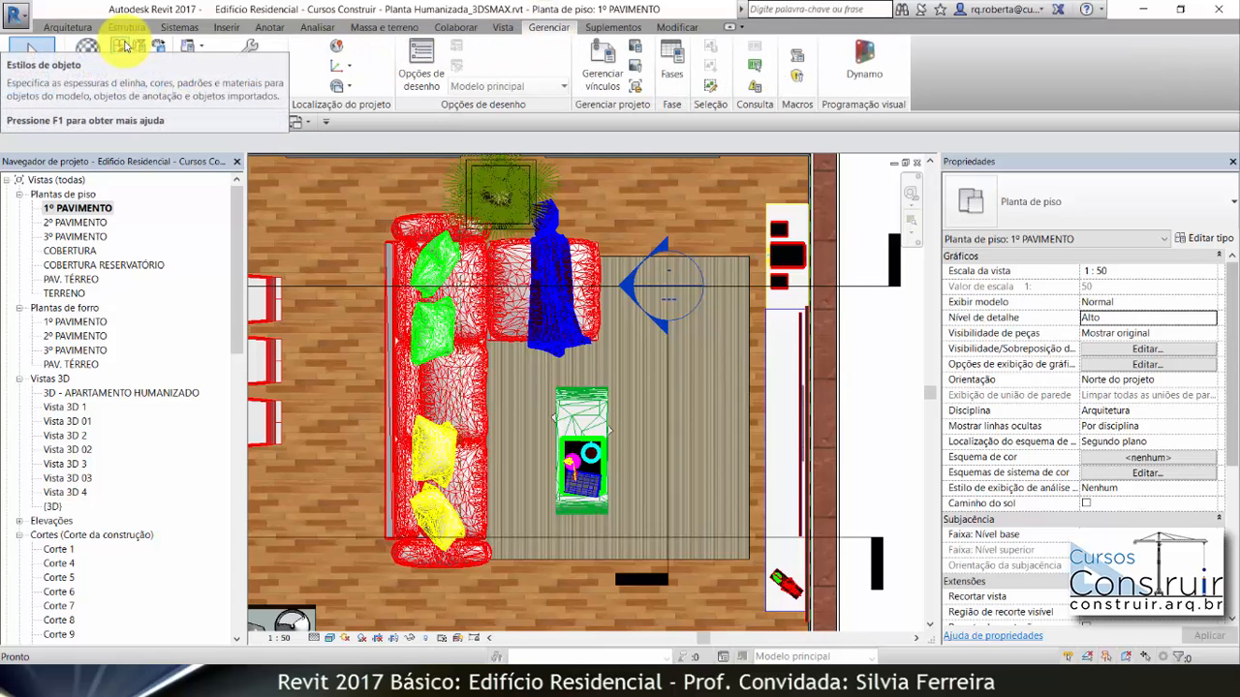
left_click(123, 46)
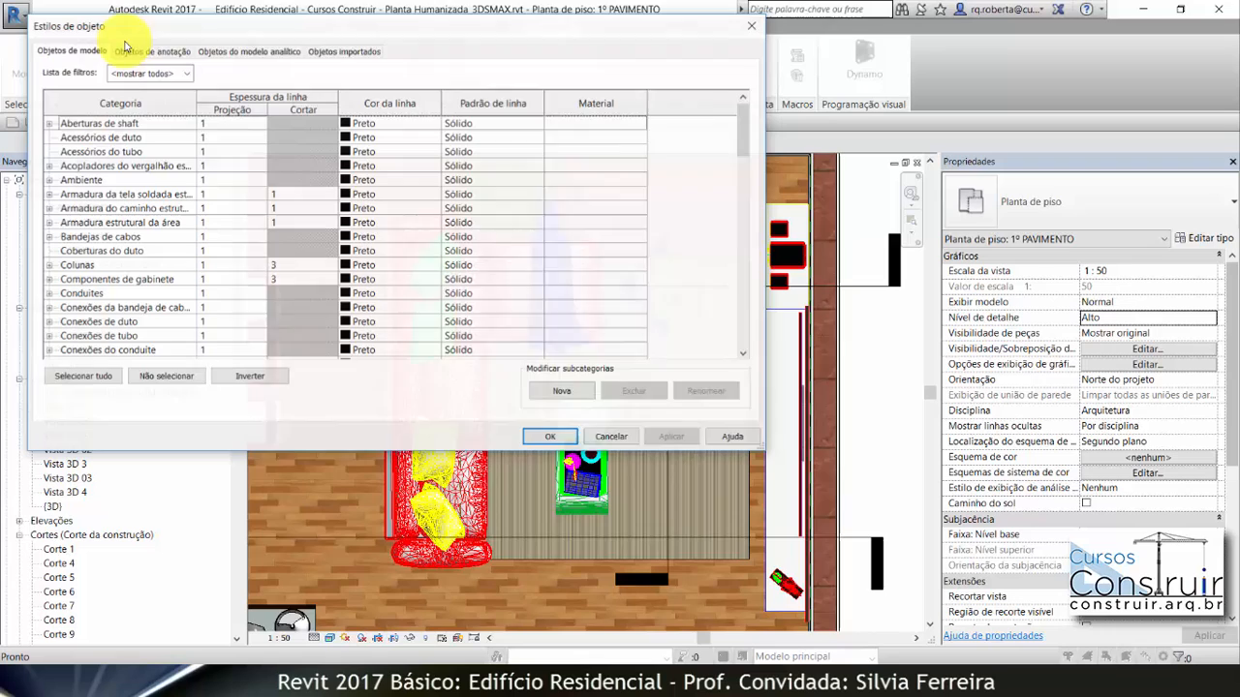
left_click(367, 55)
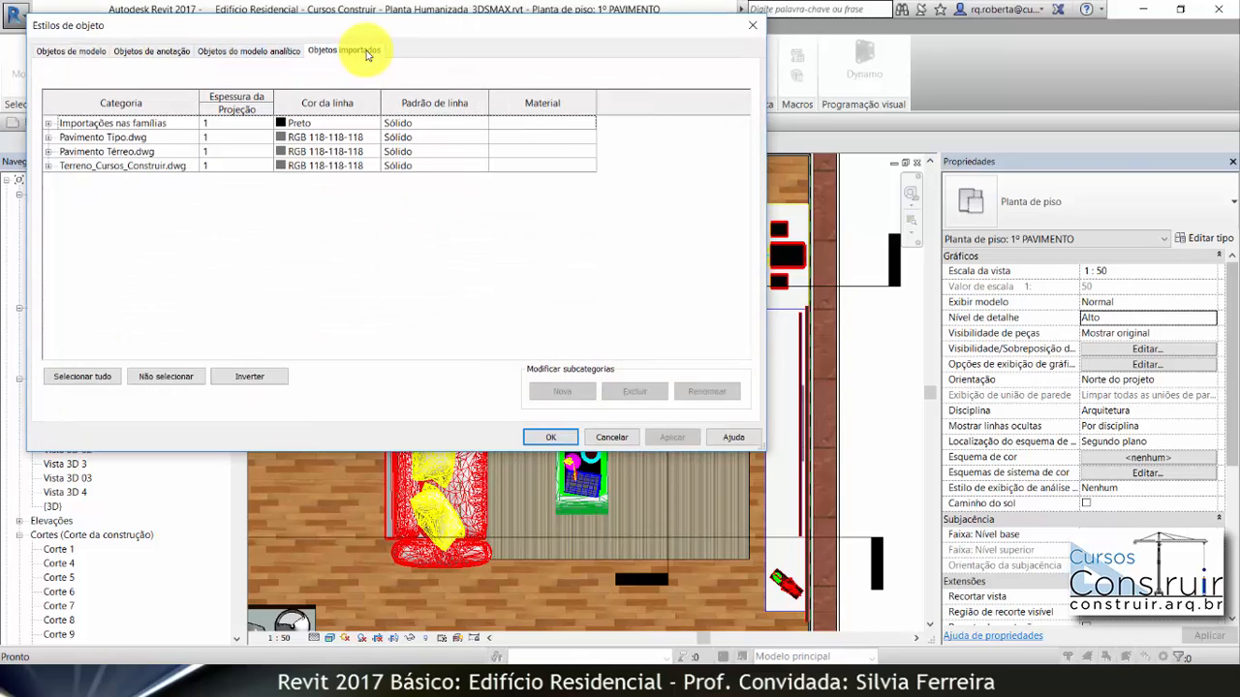
left_click(49, 124)
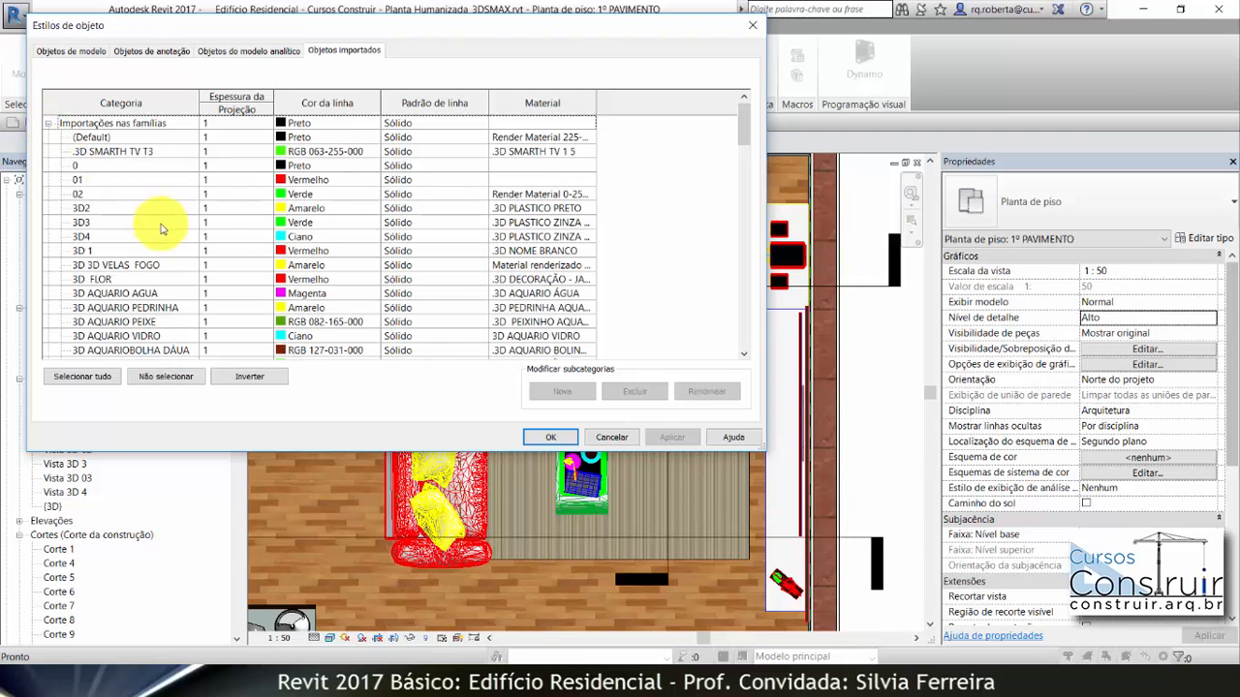
scroll(164, 177, "down", 6)
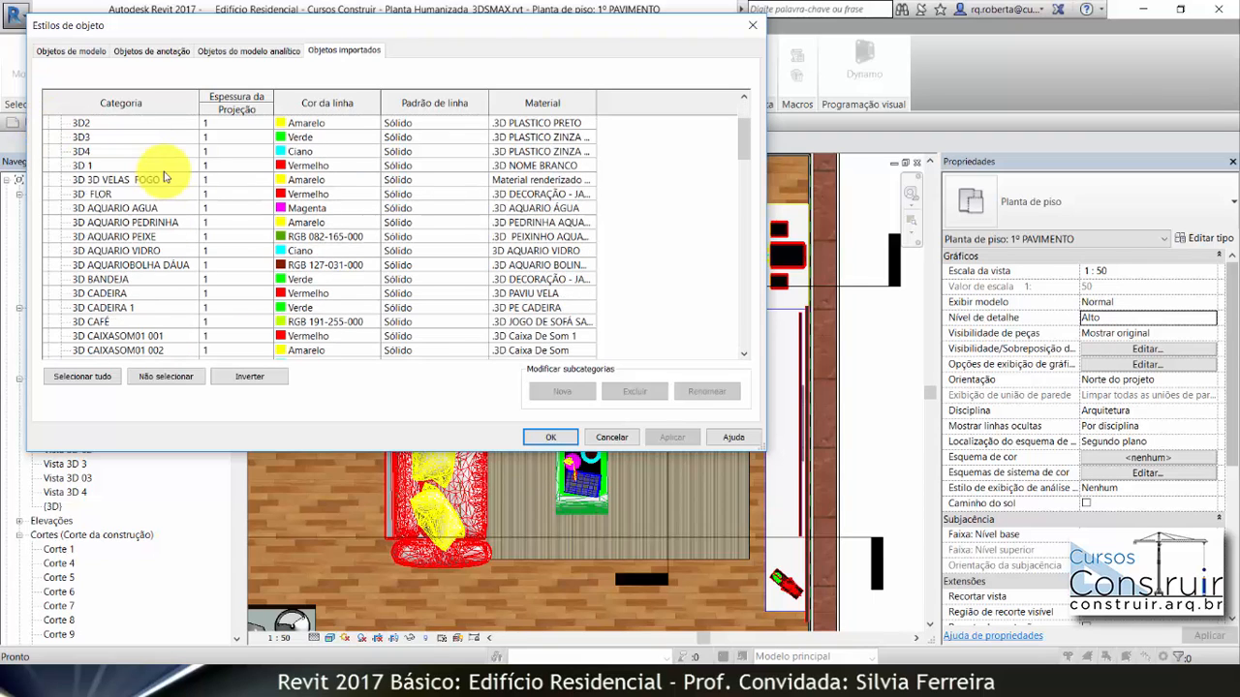
scroll(160, 178, "down", 5)
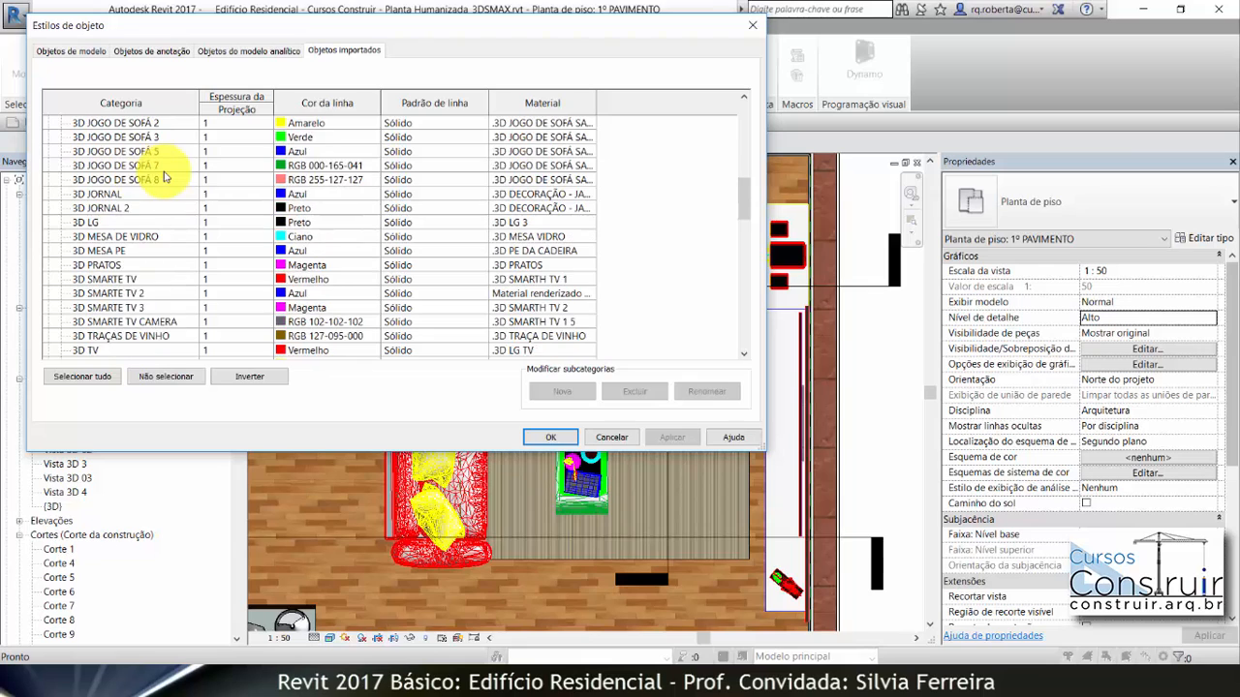
scroll(150, 181, "up", 2)
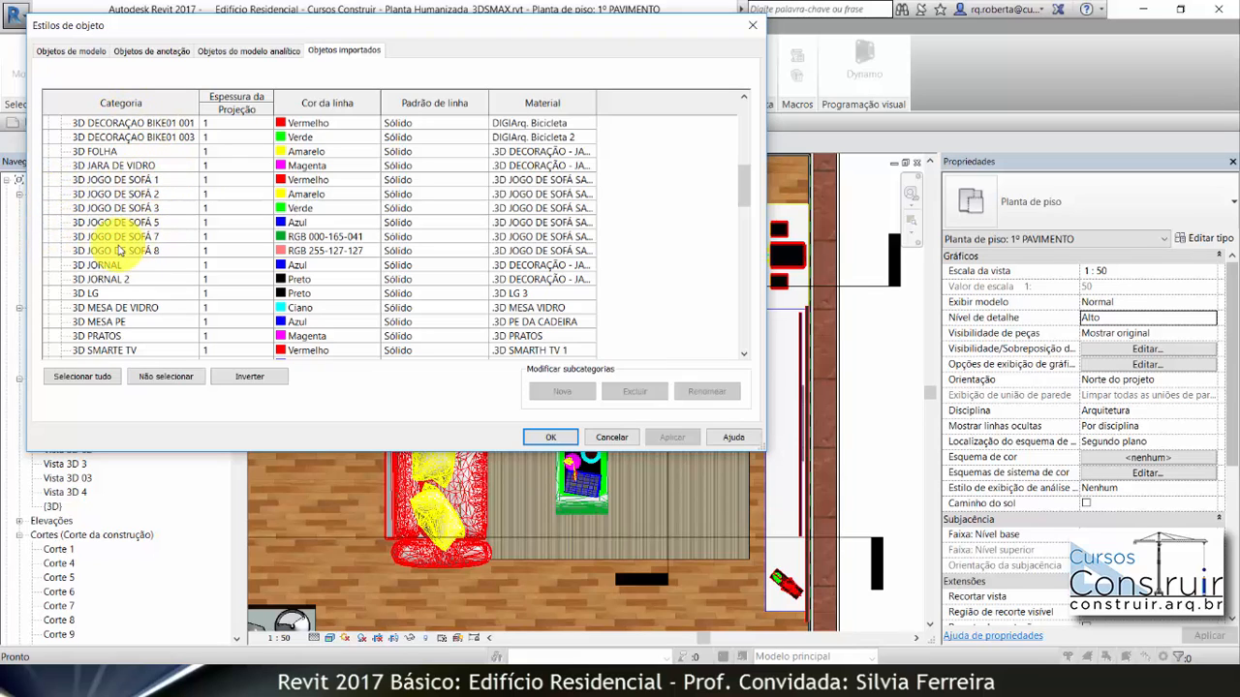
scroll(545, 211, "down", 15)
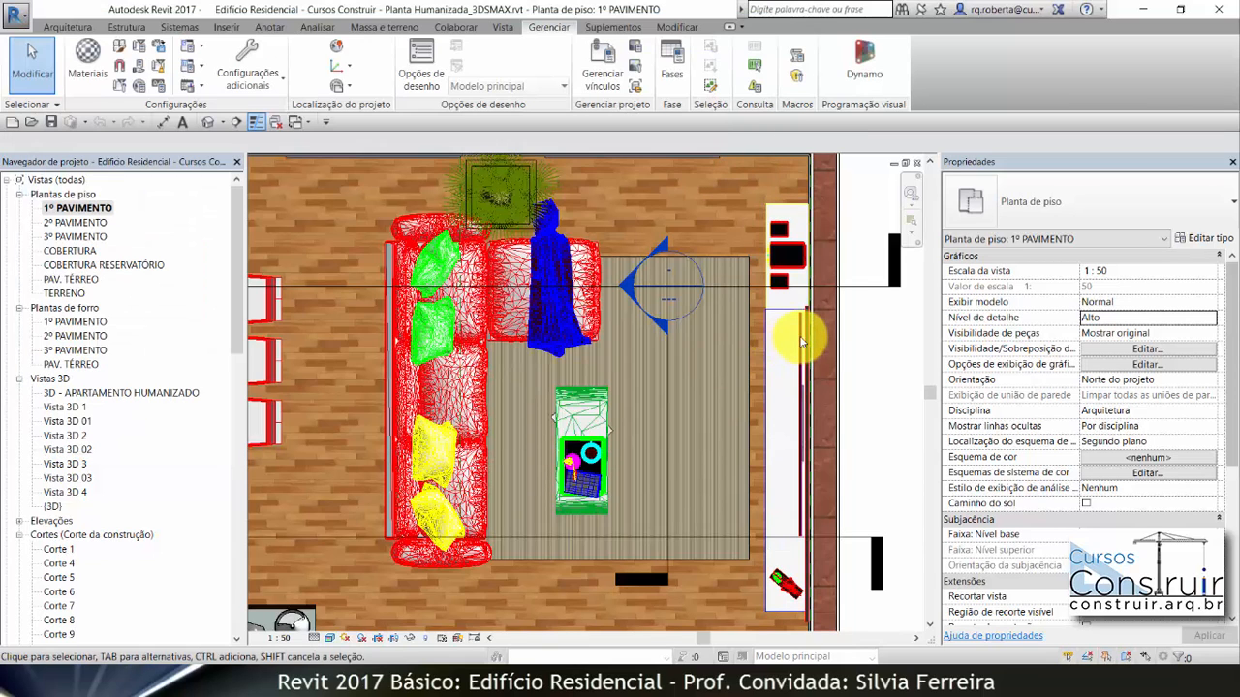
Inspect the painel tv family in its Esquerda elevation, and close the family without saving it.
left_click(801, 340)
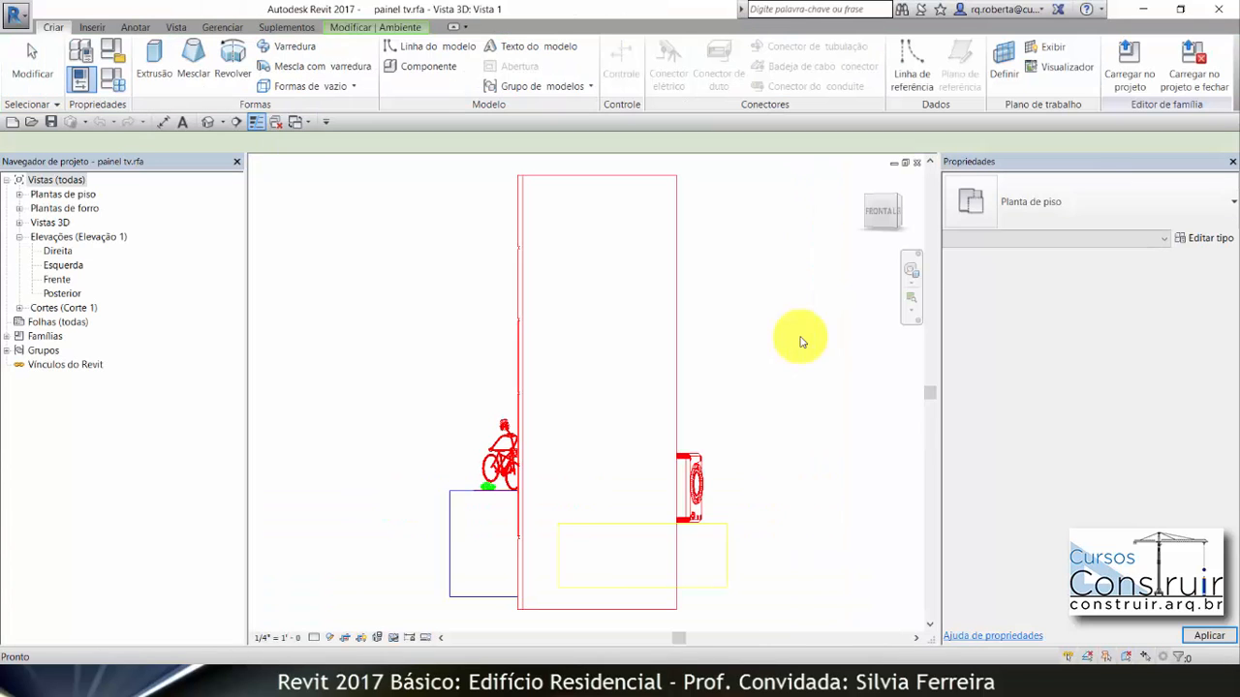
double_click(63, 266)
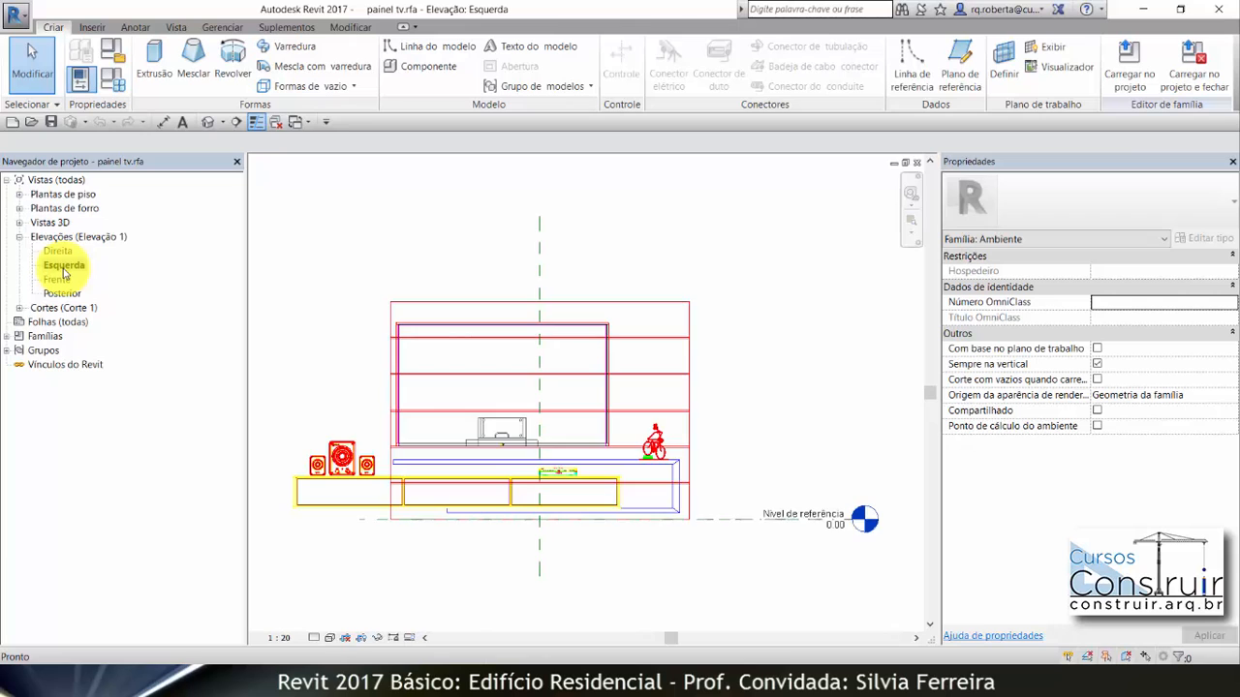
scroll(392, 426, "up", 2)
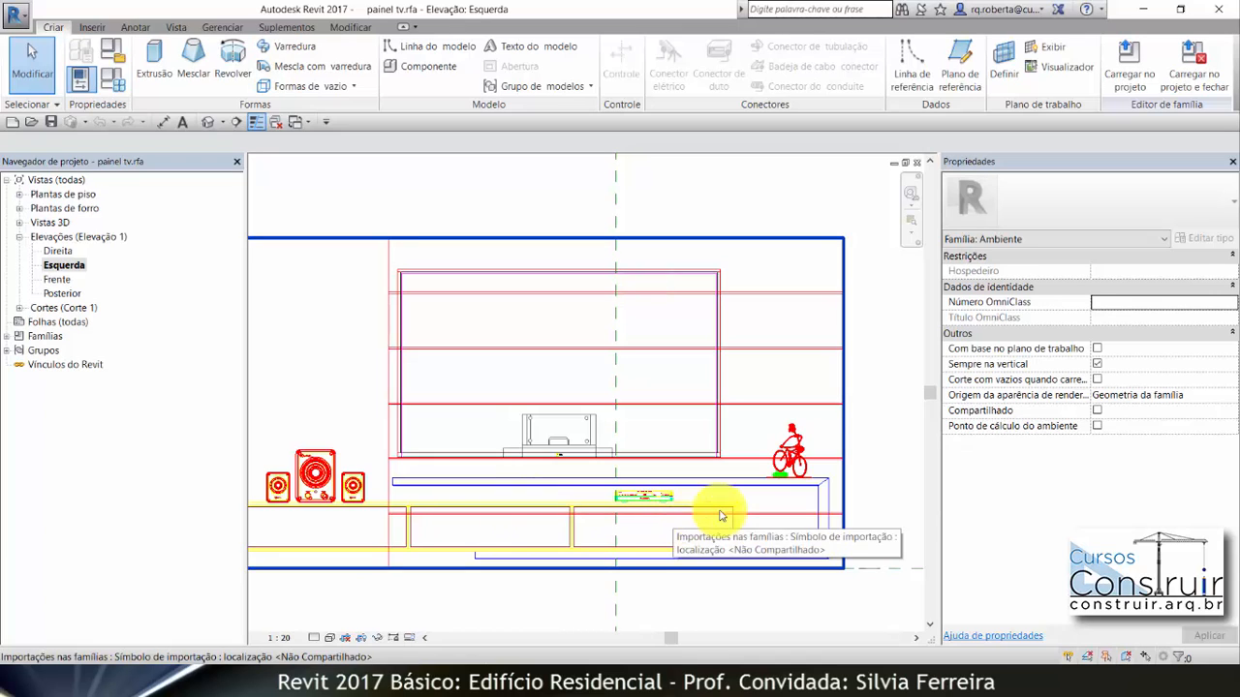
left_click(918, 163)
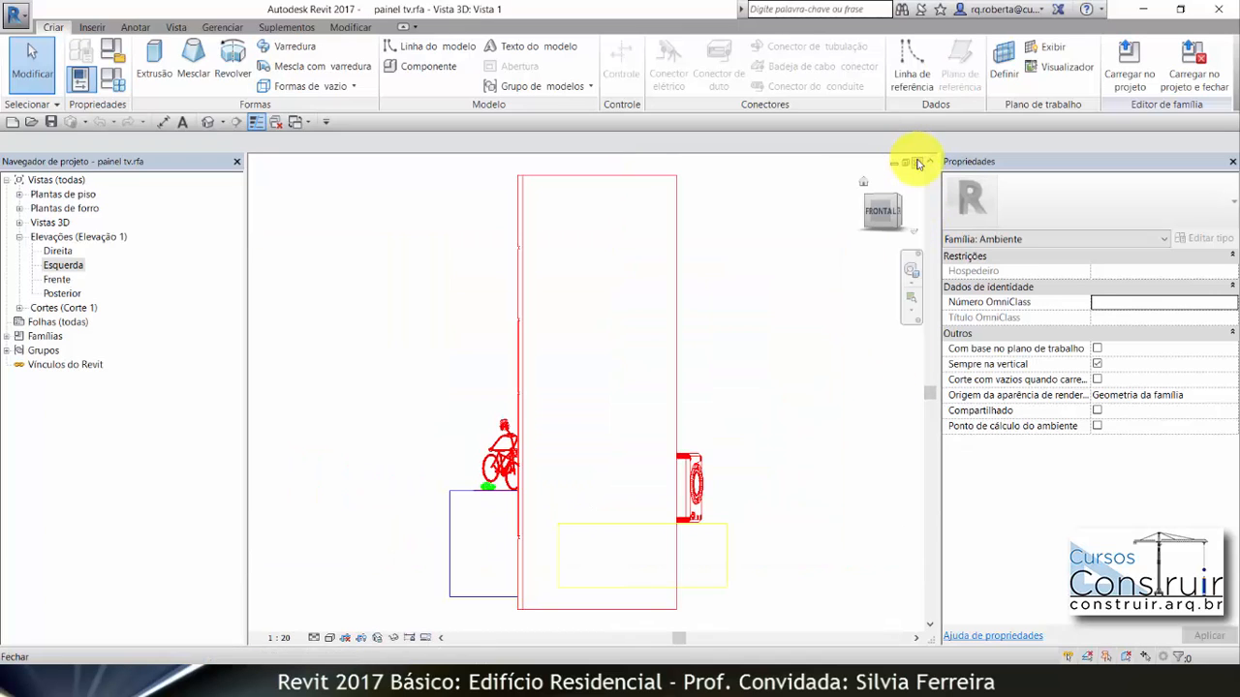
left_click(918, 162)
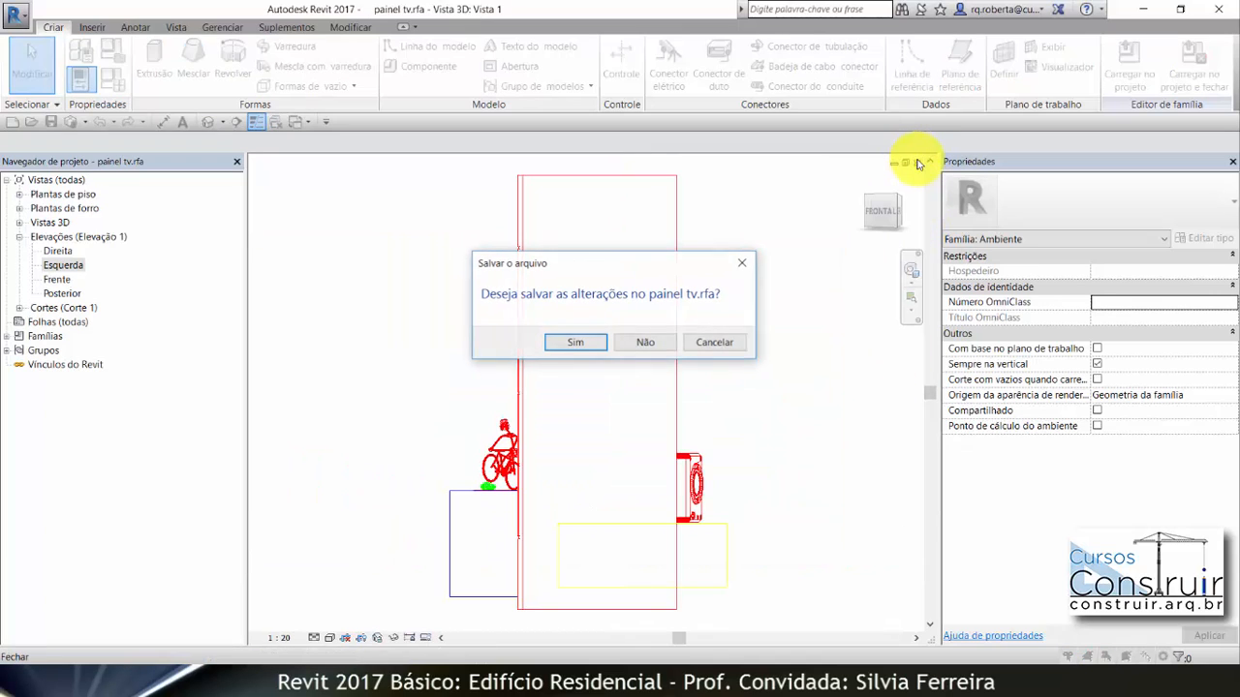
left_click(644, 341)
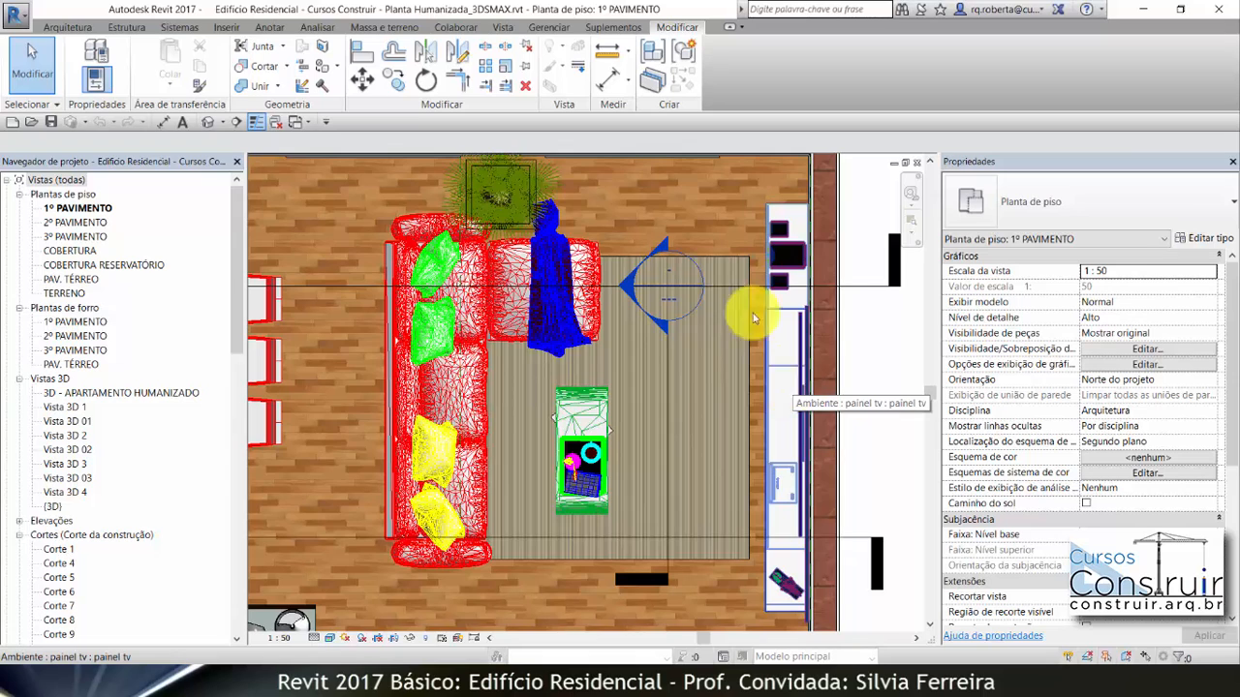
Reopen Object Styles on the imported objects and expand the Importações nas famílias category.
left_click(531, 29)
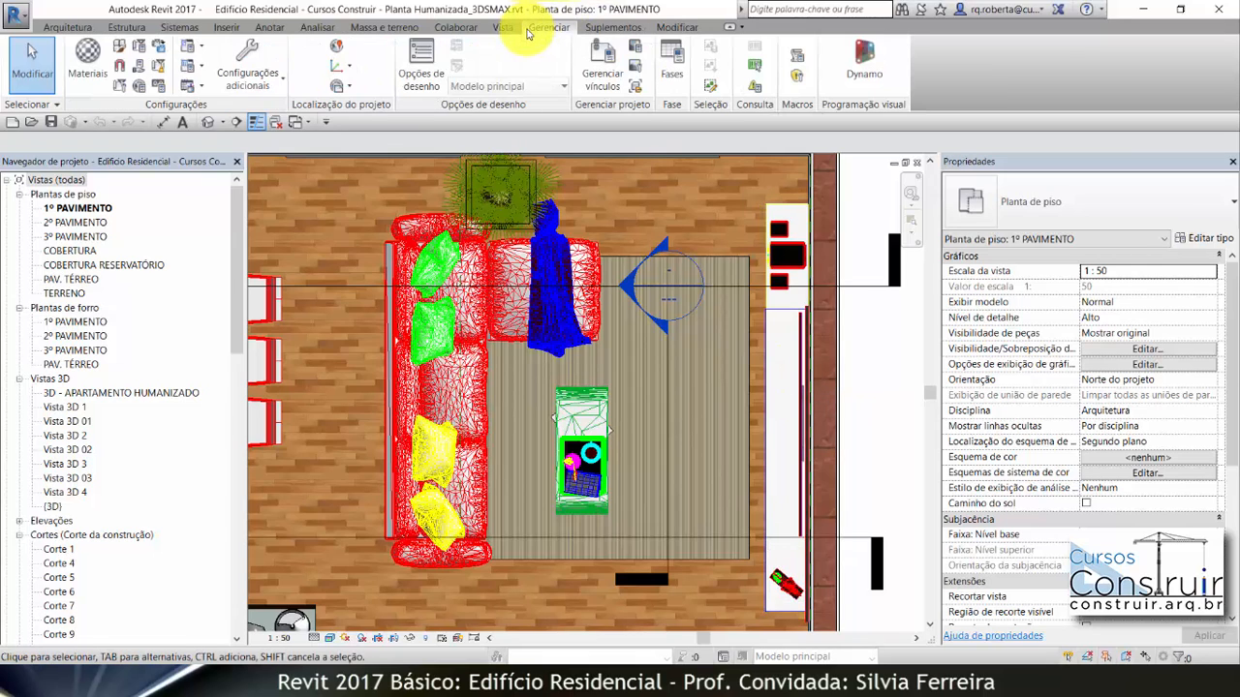
left_click(121, 48)
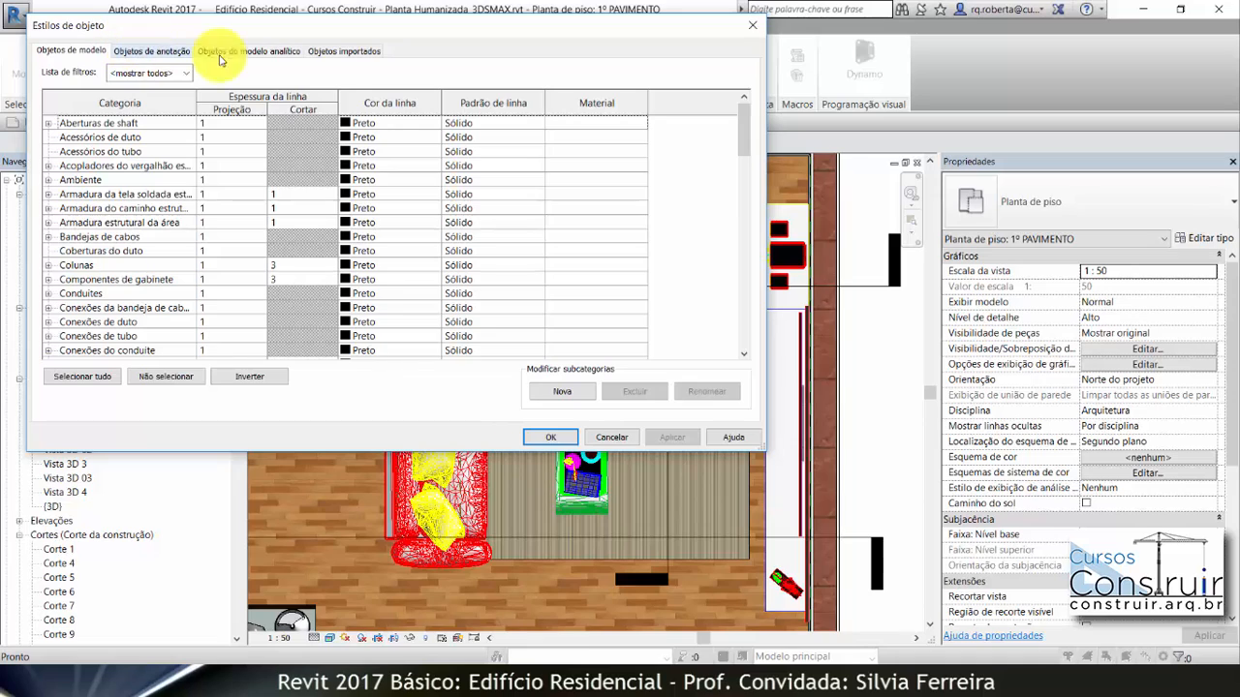
left_click(344, 49)
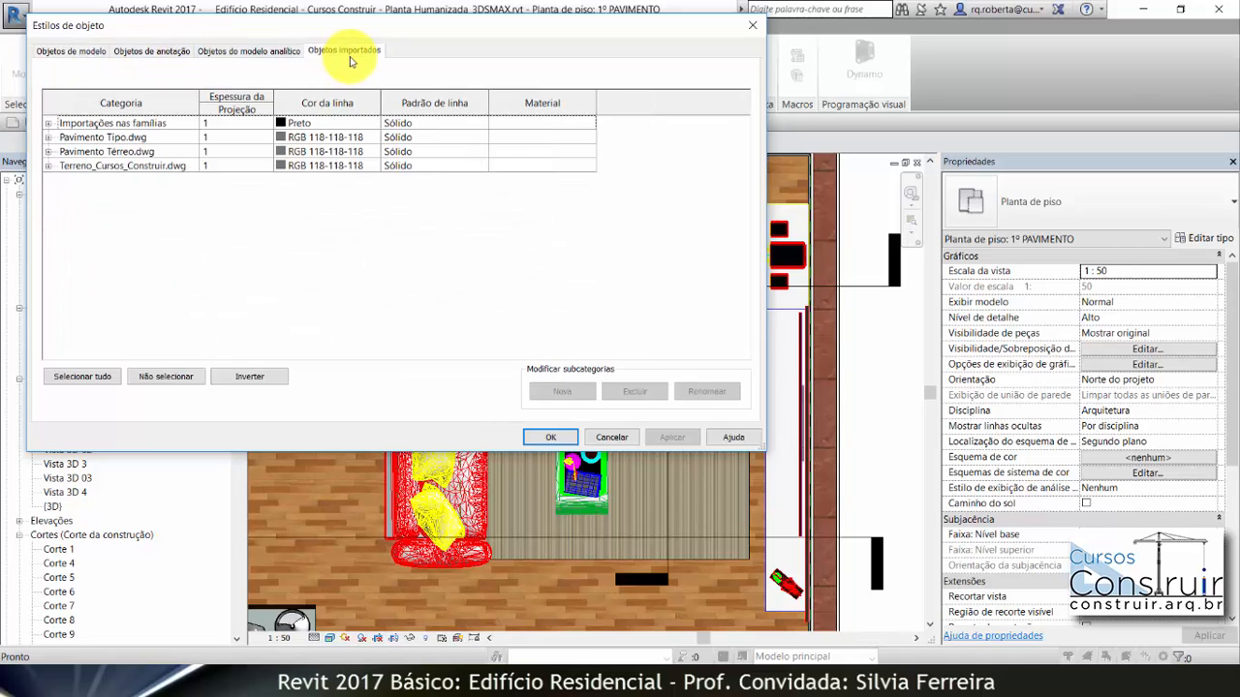
left_click(71, 126)
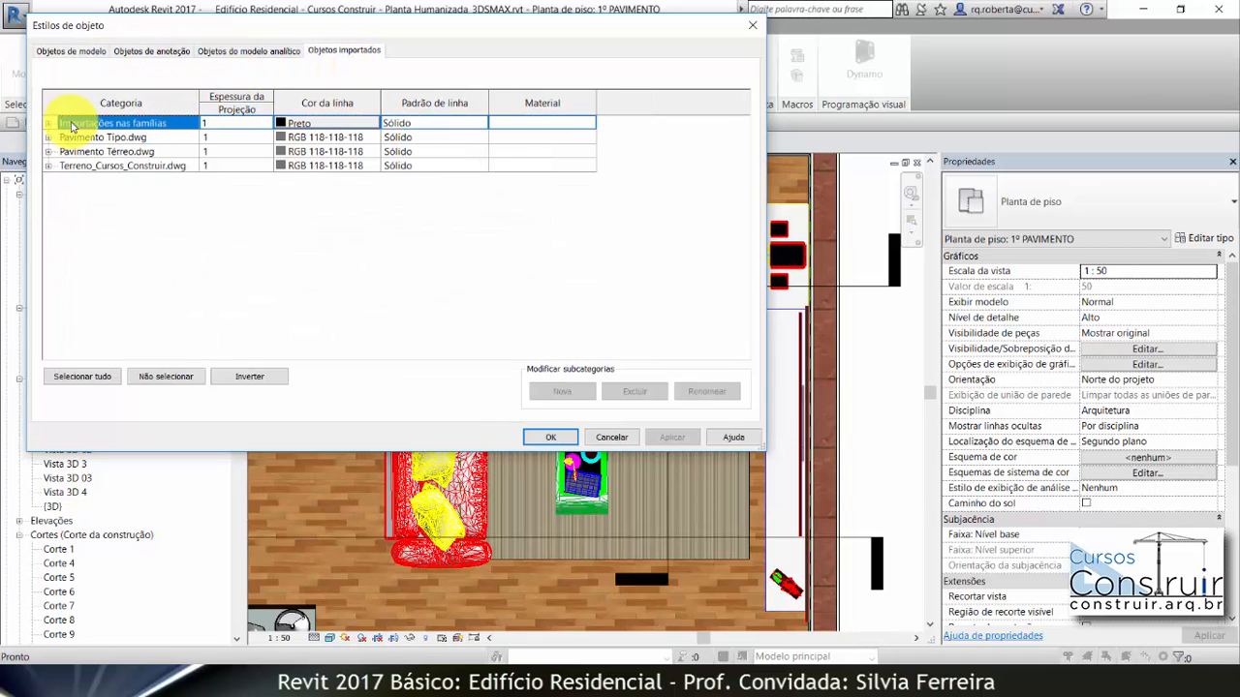
left_click(49, 124)
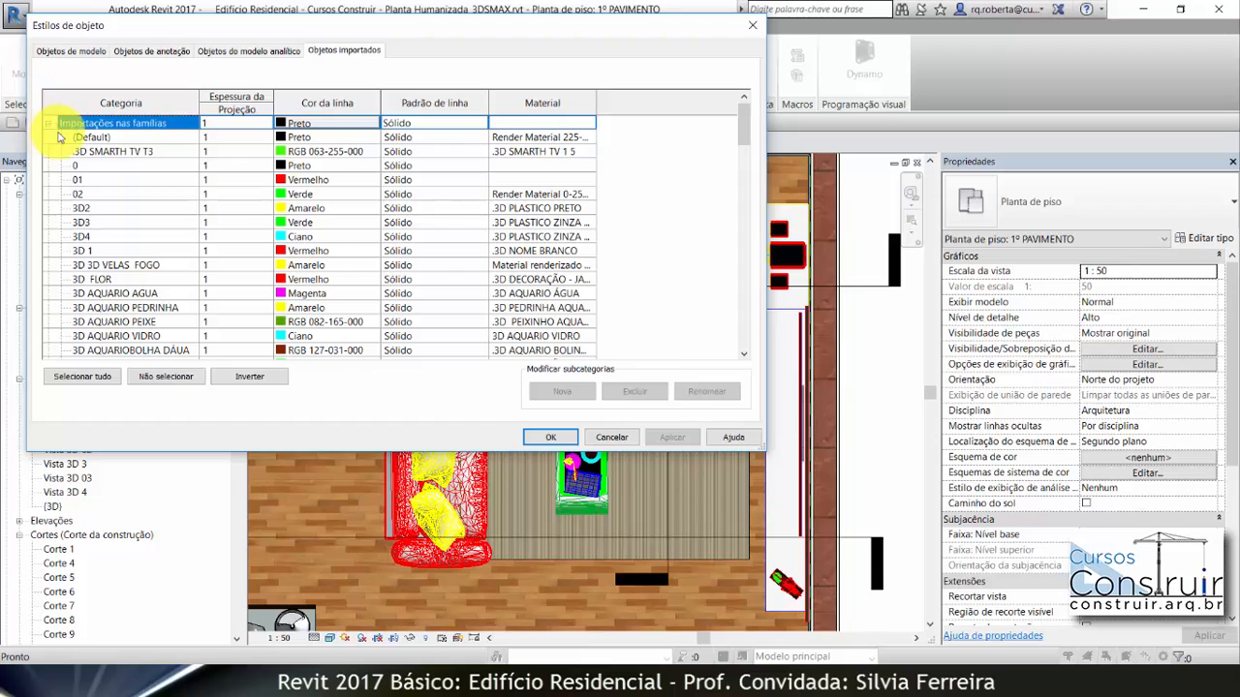
Find the PAINEL 1 layer among the family imports and open its assigned material in the Material Browser.
scroll(436, 223, "down", 10)
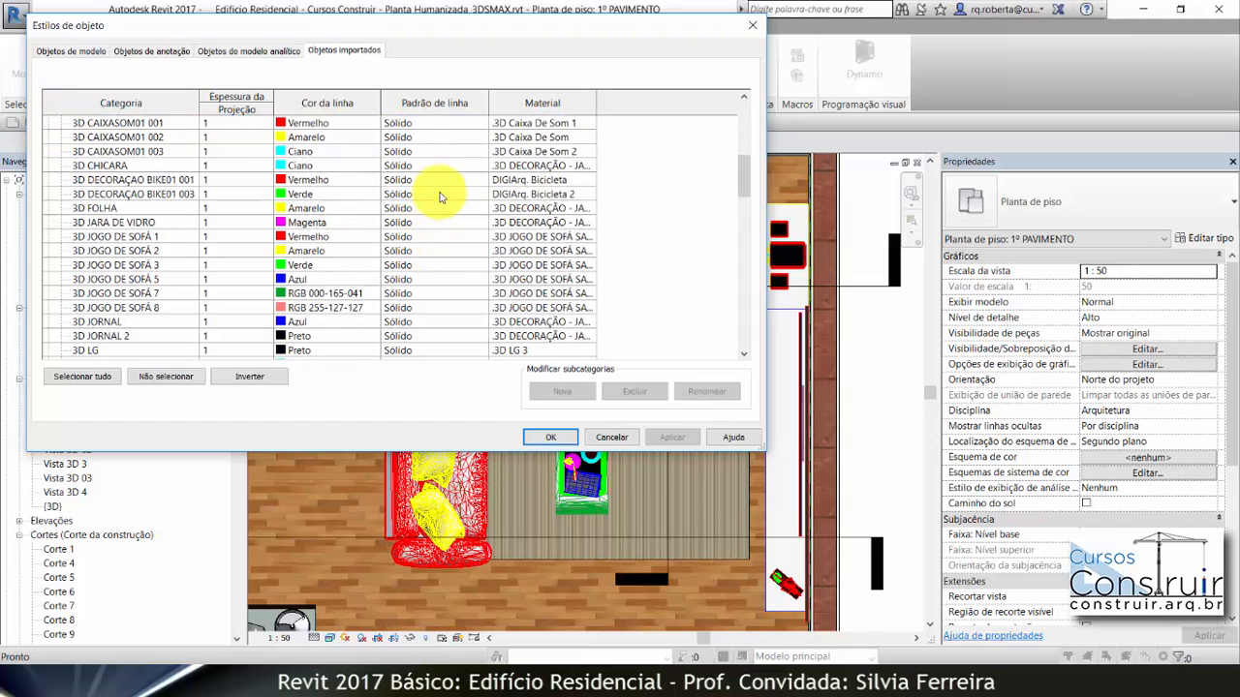
scroll(441, 198, "down", 15)
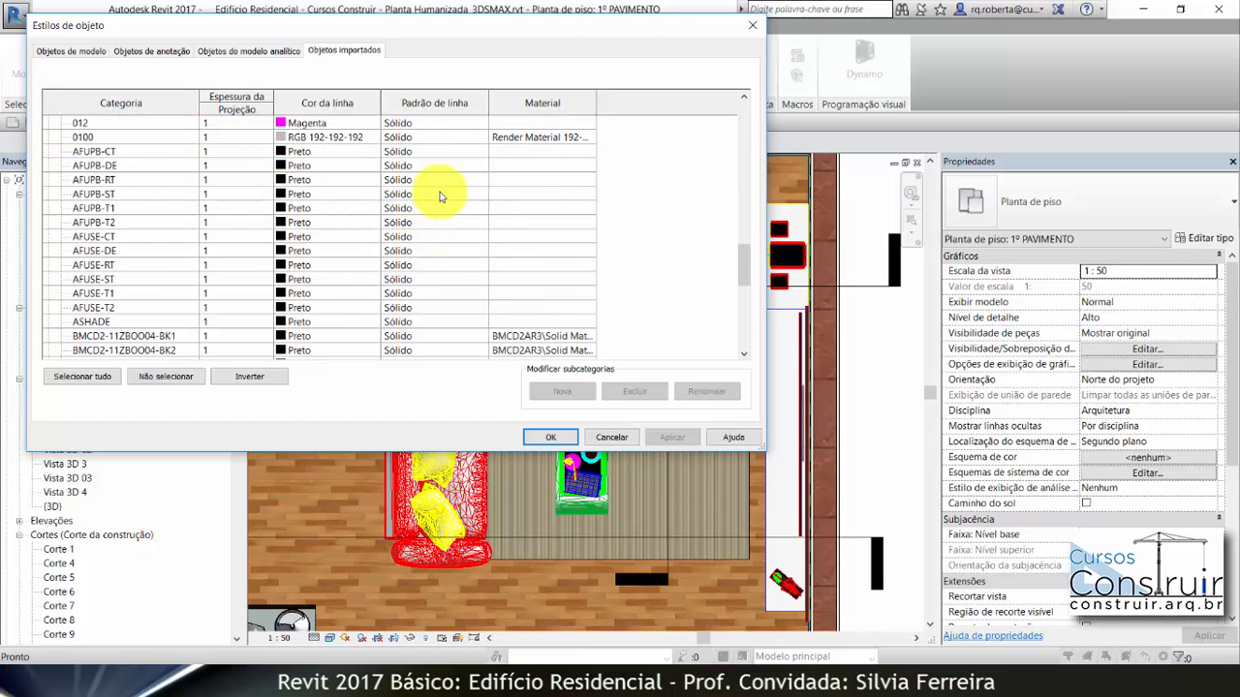
scroll(441, 198, "down", 12)
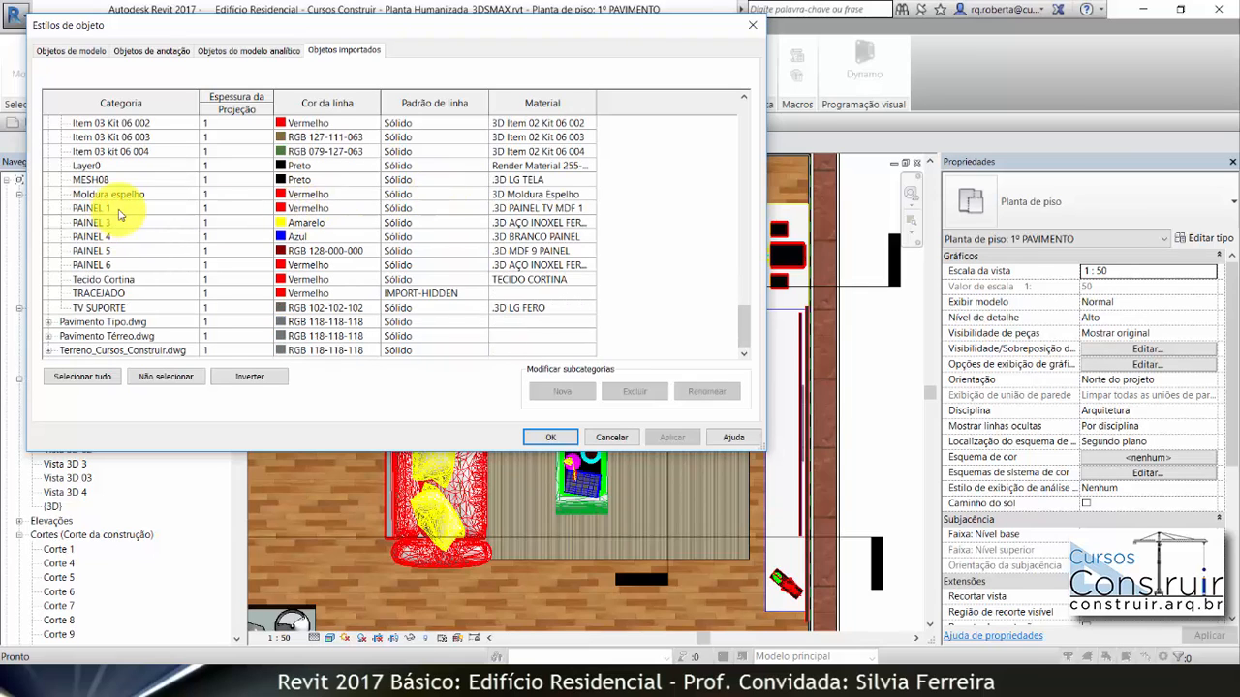
left_click(118, 210)
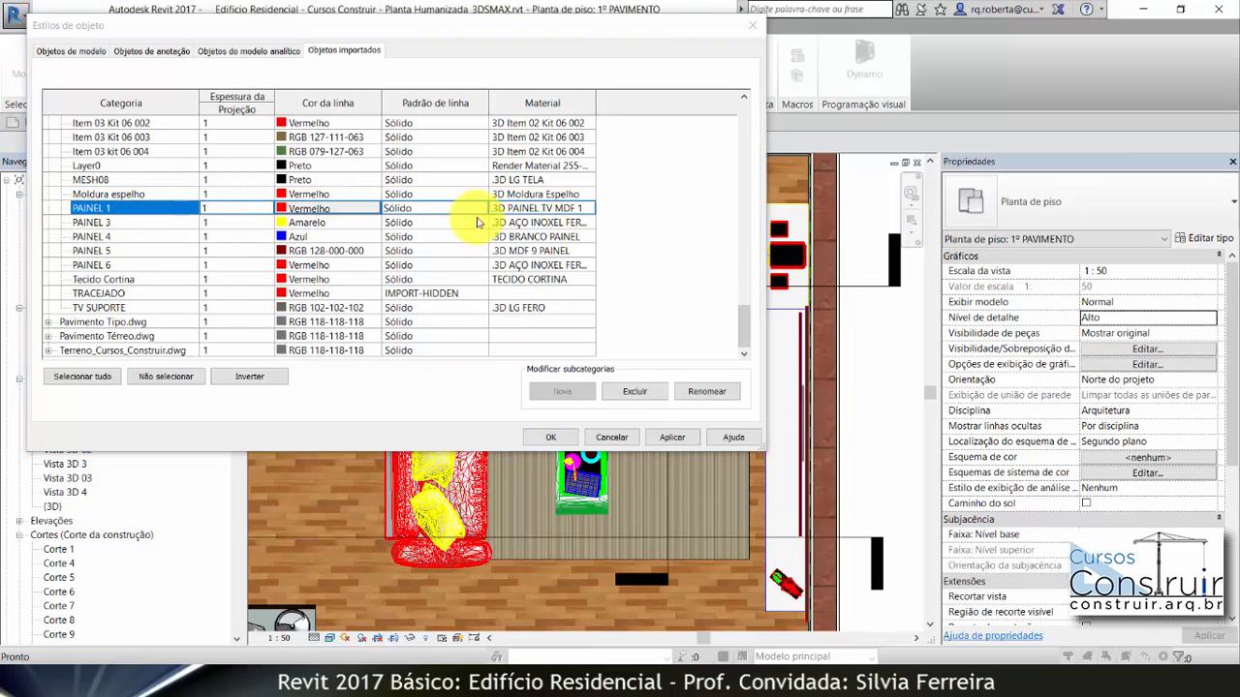
left_click(591, 212)
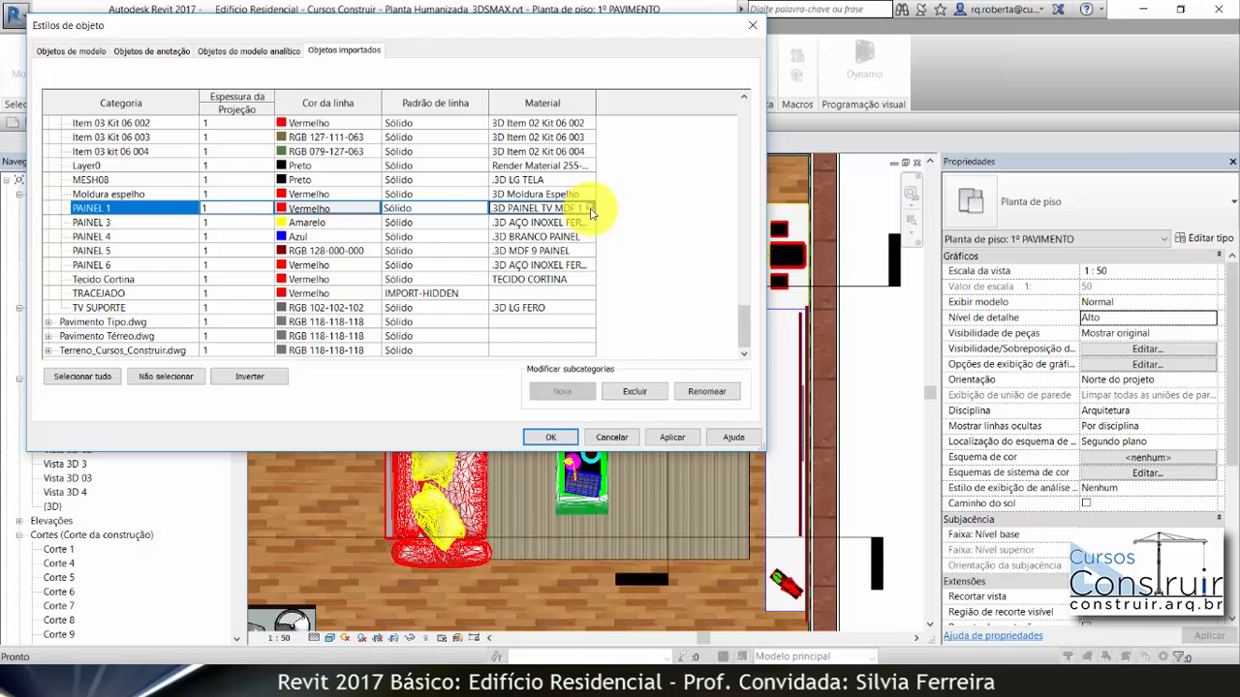
left_click(591, 210)
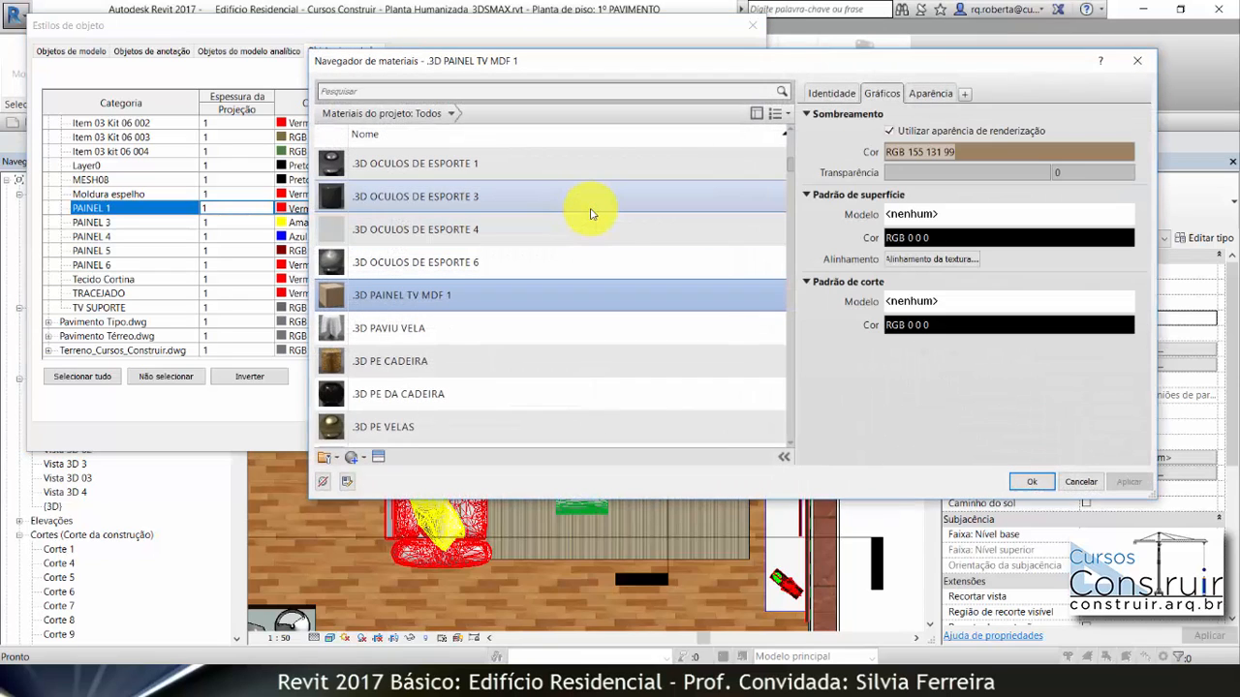
scroll(724, 229, "up", 1)
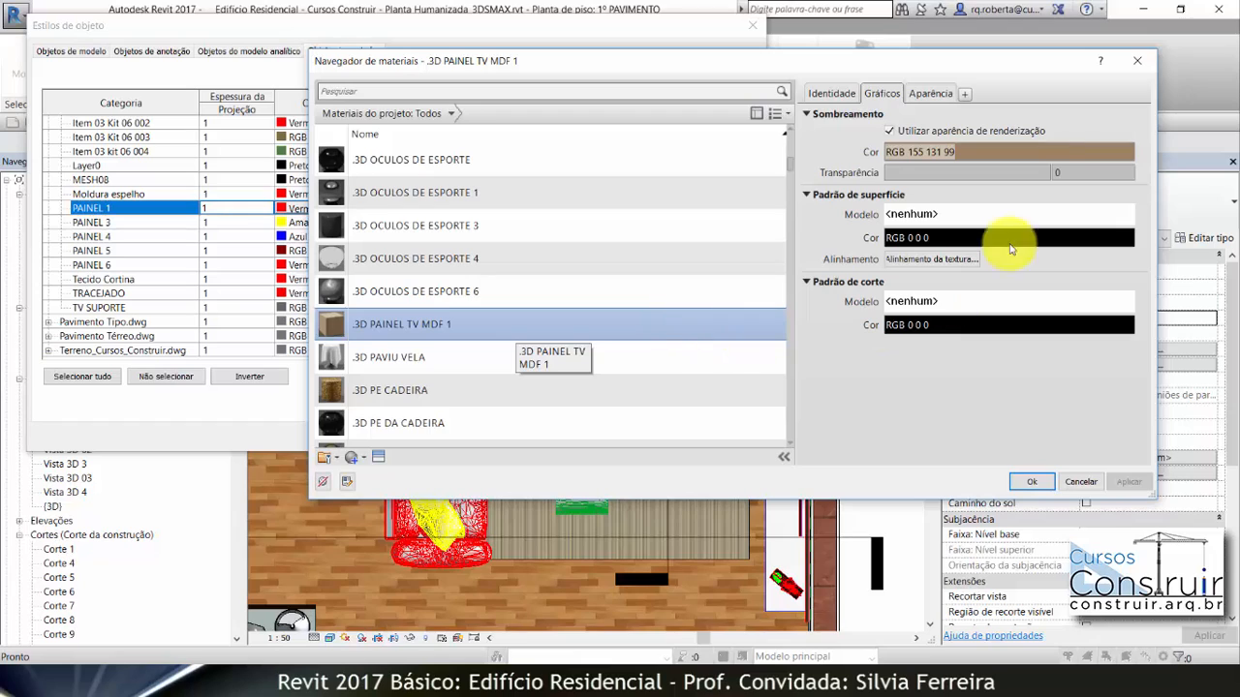
Replace the wood appearance image of the .3D PAINEL TV MDF 1 material with LAMINADO_CEREJEIRA.jpg and close the texture editor.
left_click(931, 94)
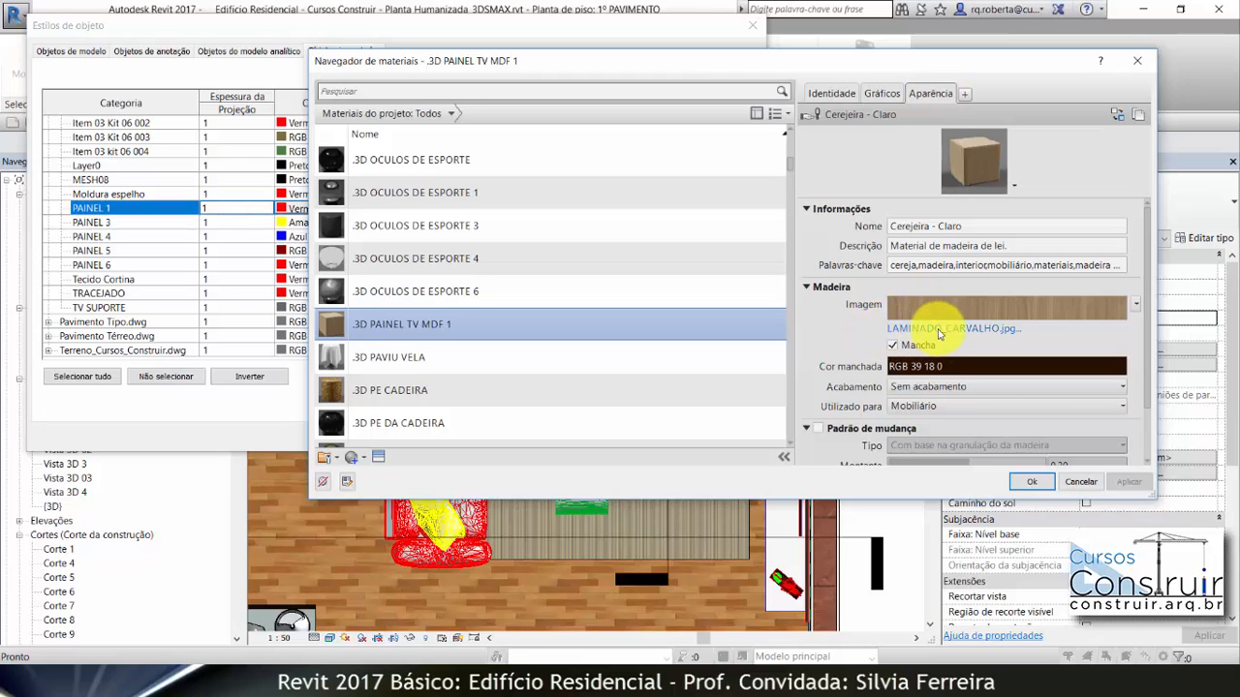
left_click(1016, 331)
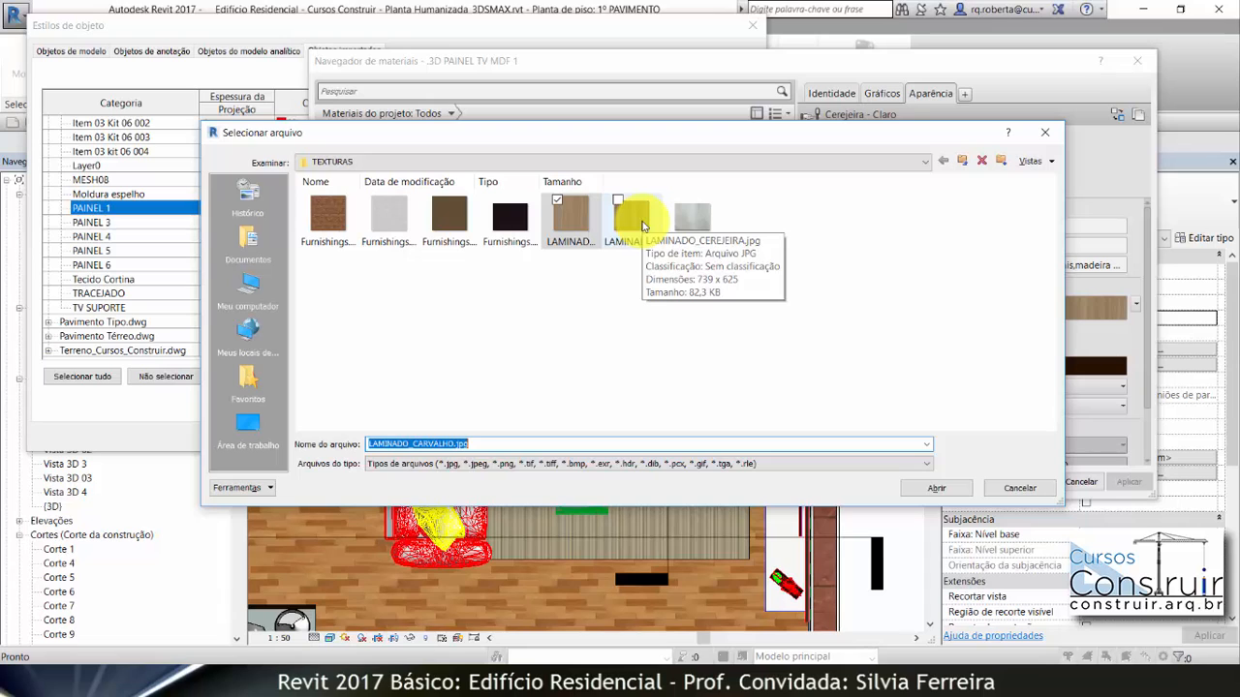
double_click(642, 226)
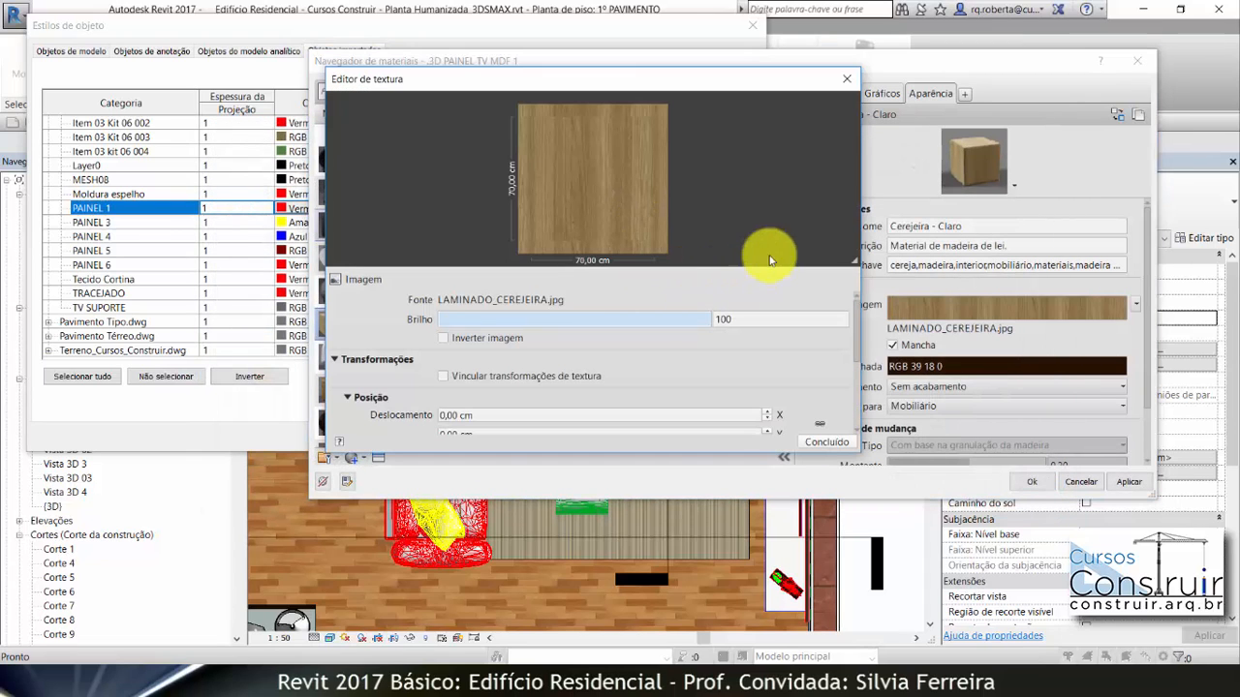
left_click(846, 79)
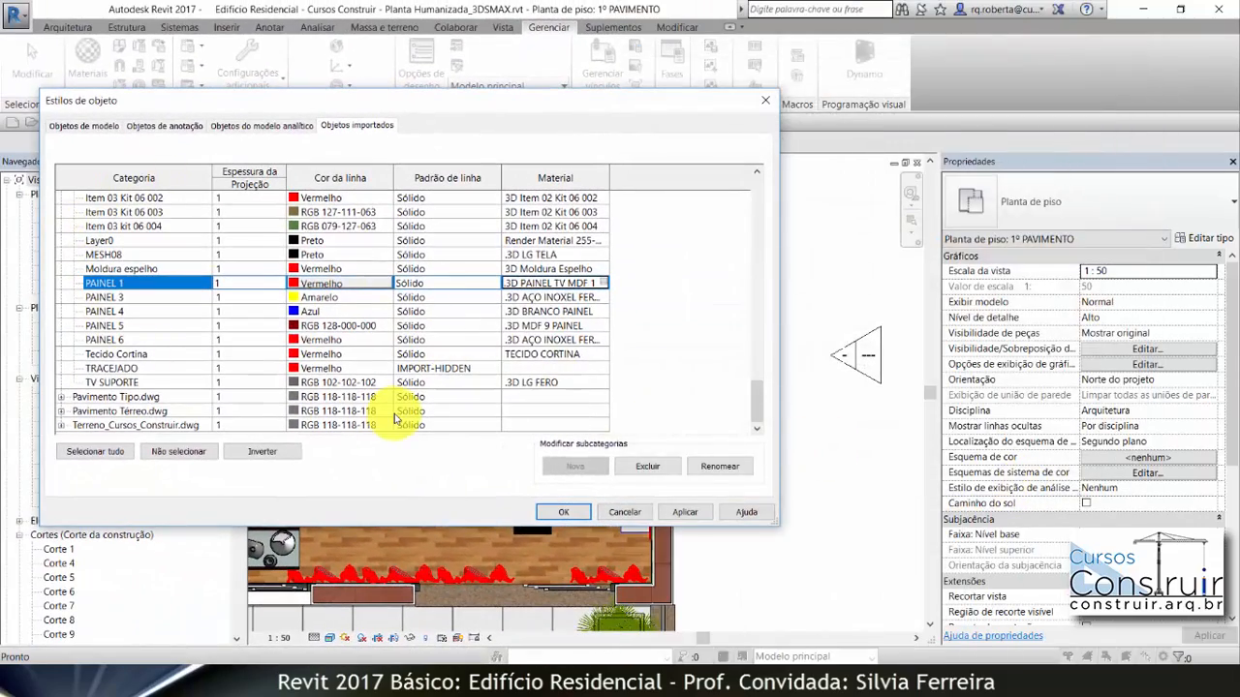
For the 3D JOGO DE SOFÁ 1 layer's material, assign Furnishings.Fabrics.Canvas.white.png as the appearance image and accept the change.
scroll(418, 240, "up", 5)
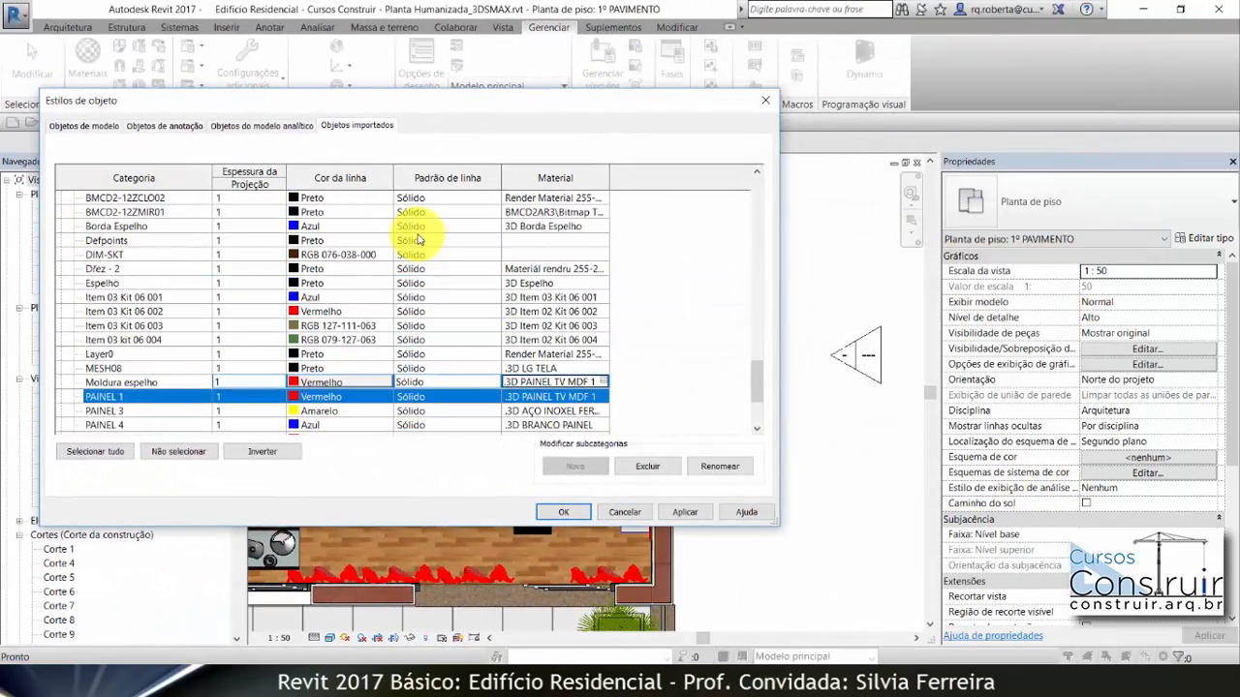
scroll(418, 239, "up", 7)
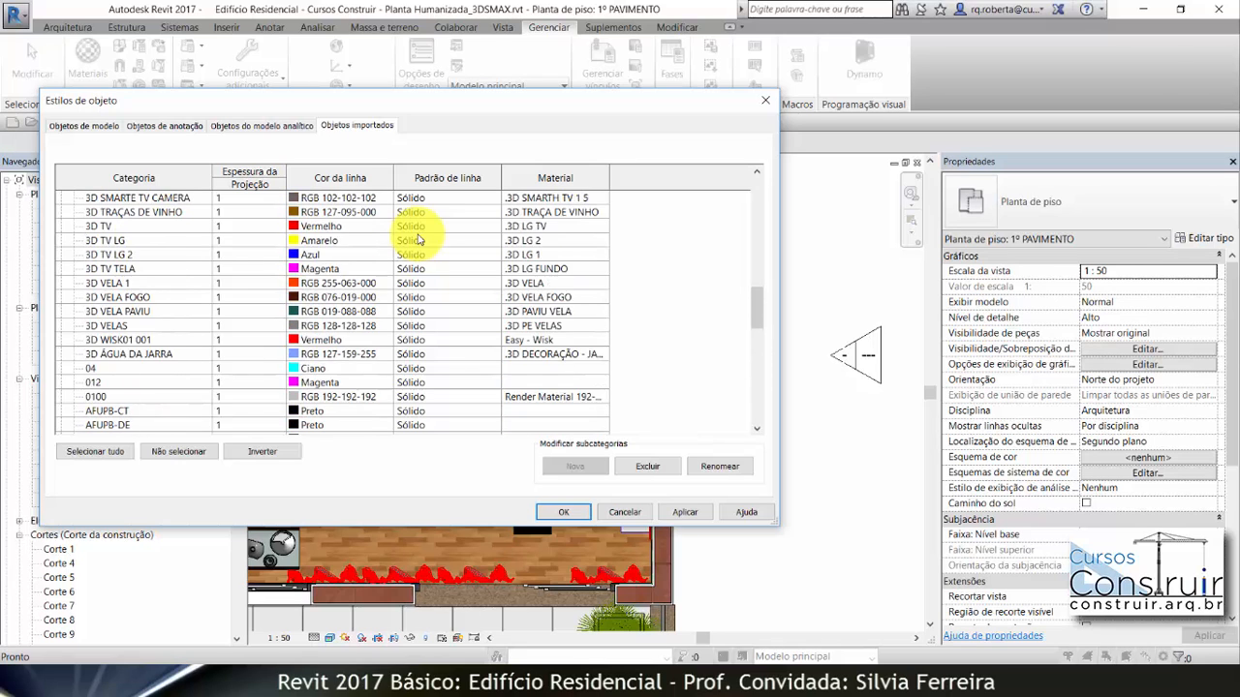
scroll(418, 239, "up", 5)
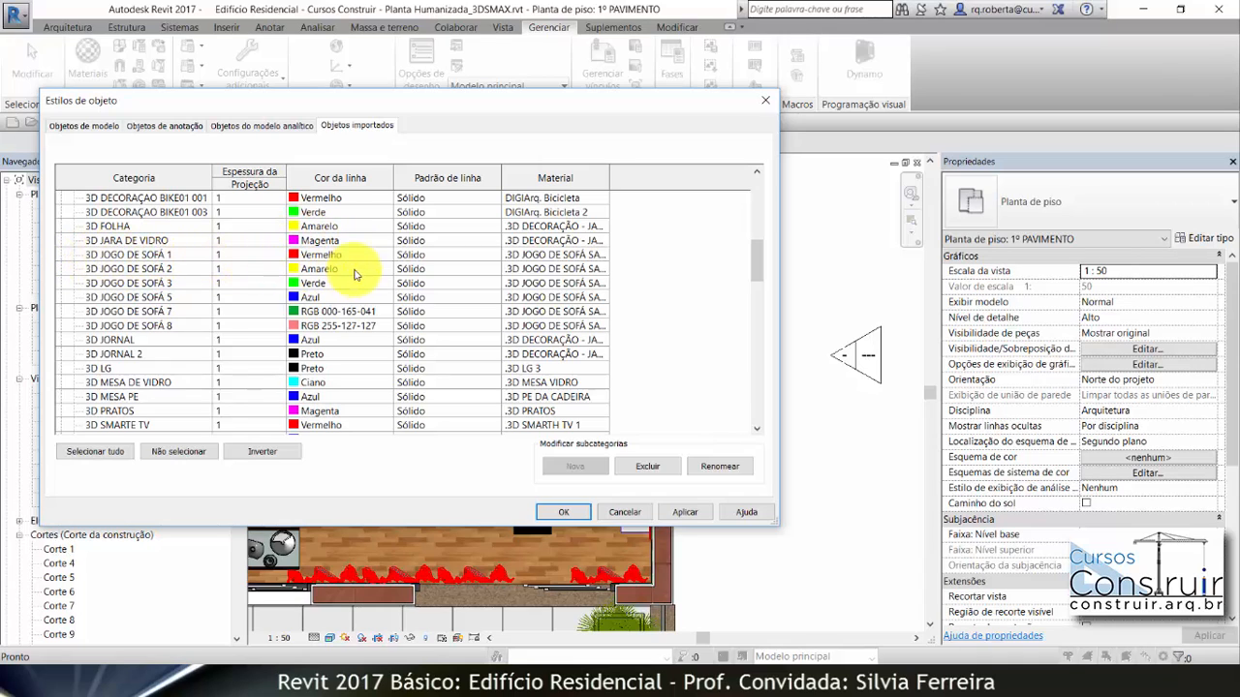
left_click(606, 256)
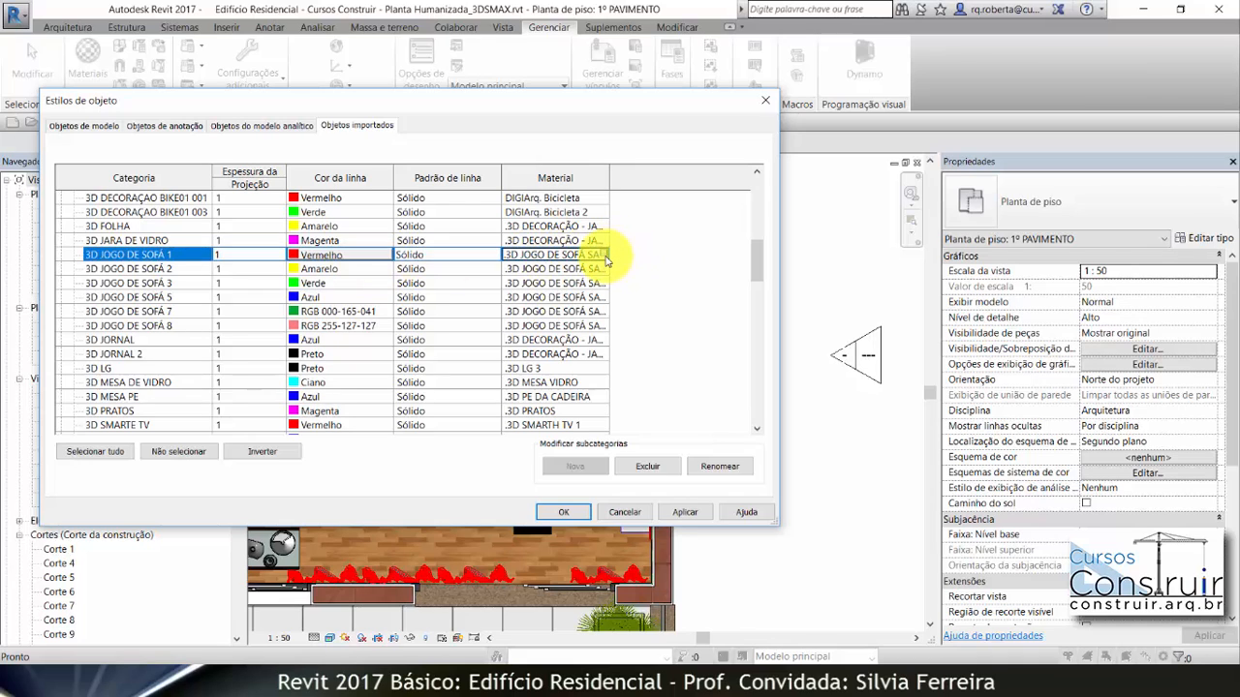
left_click(605, 257)
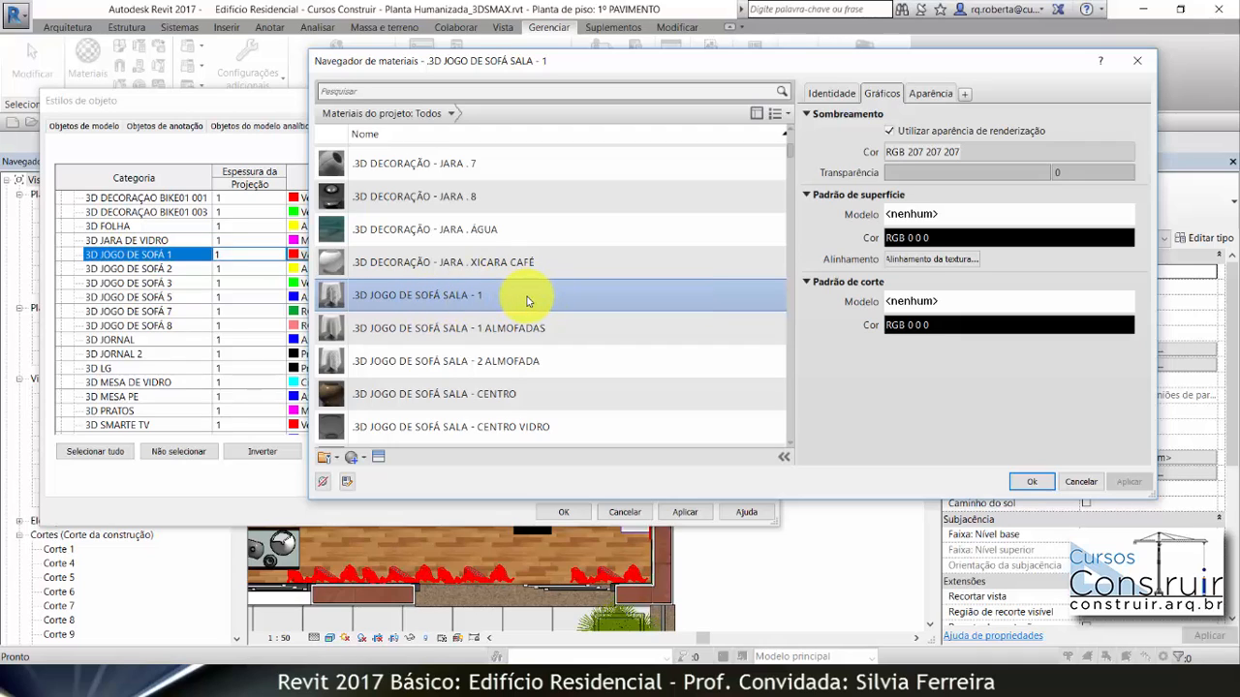
left_click(931, 94)
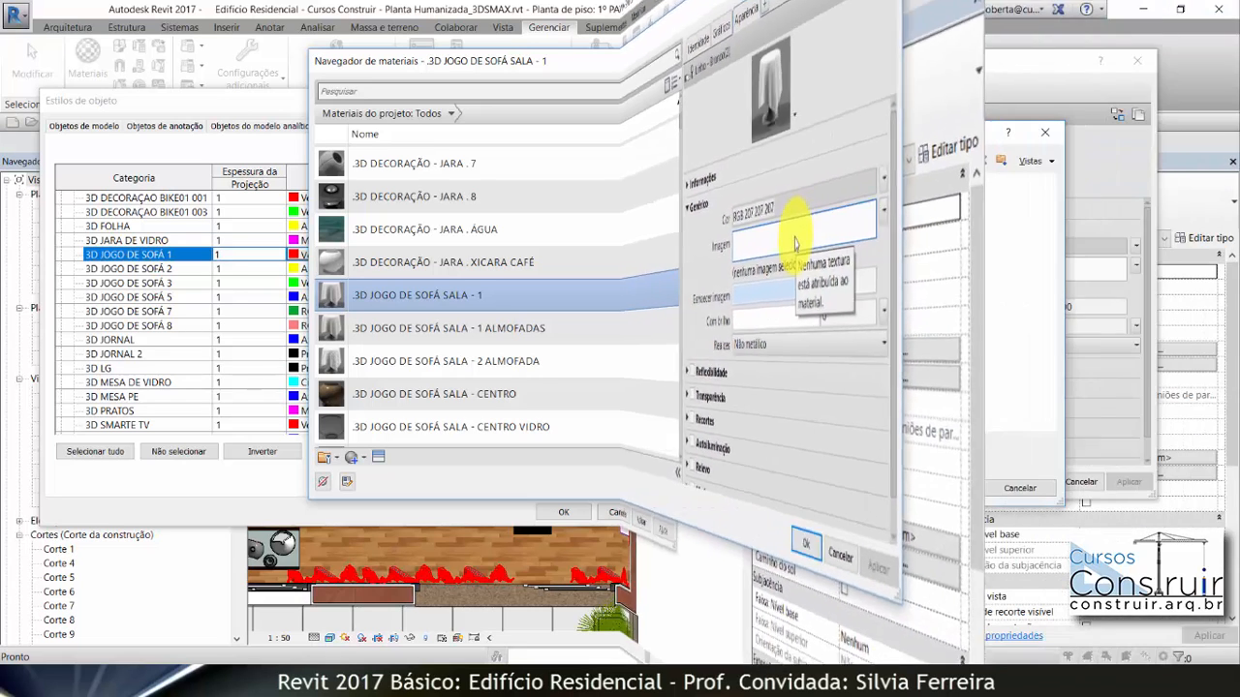
left_click(1015, 271)
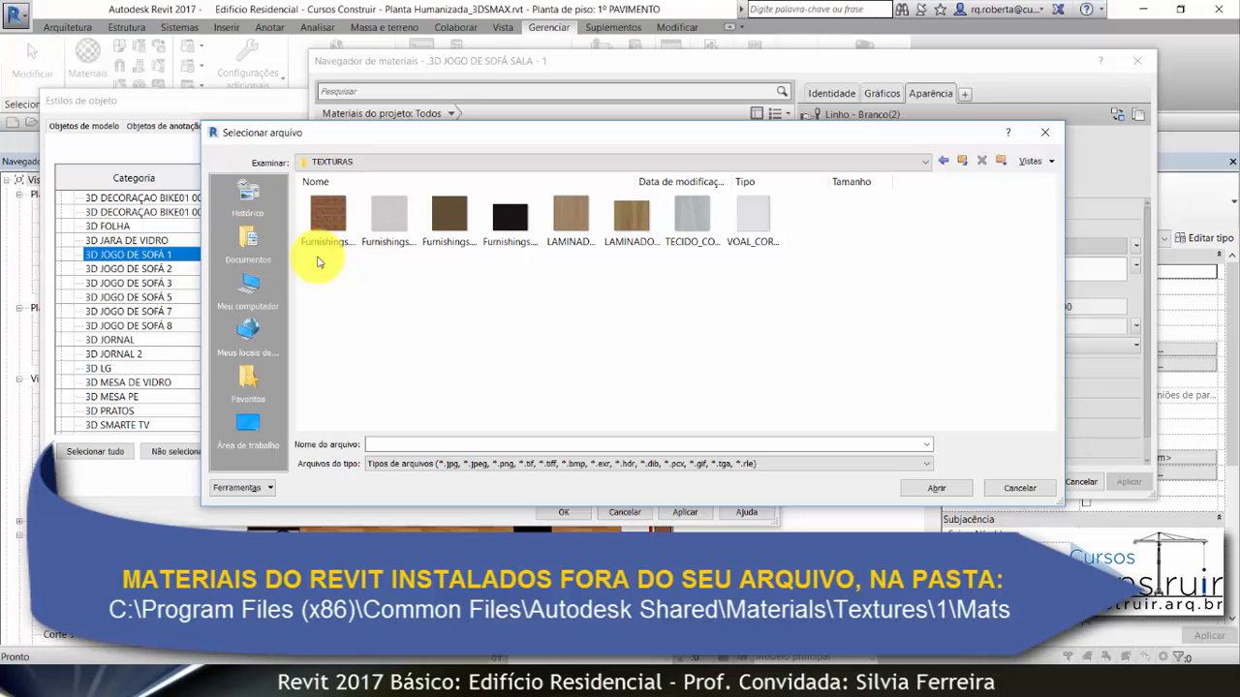
double_click(402, 211)
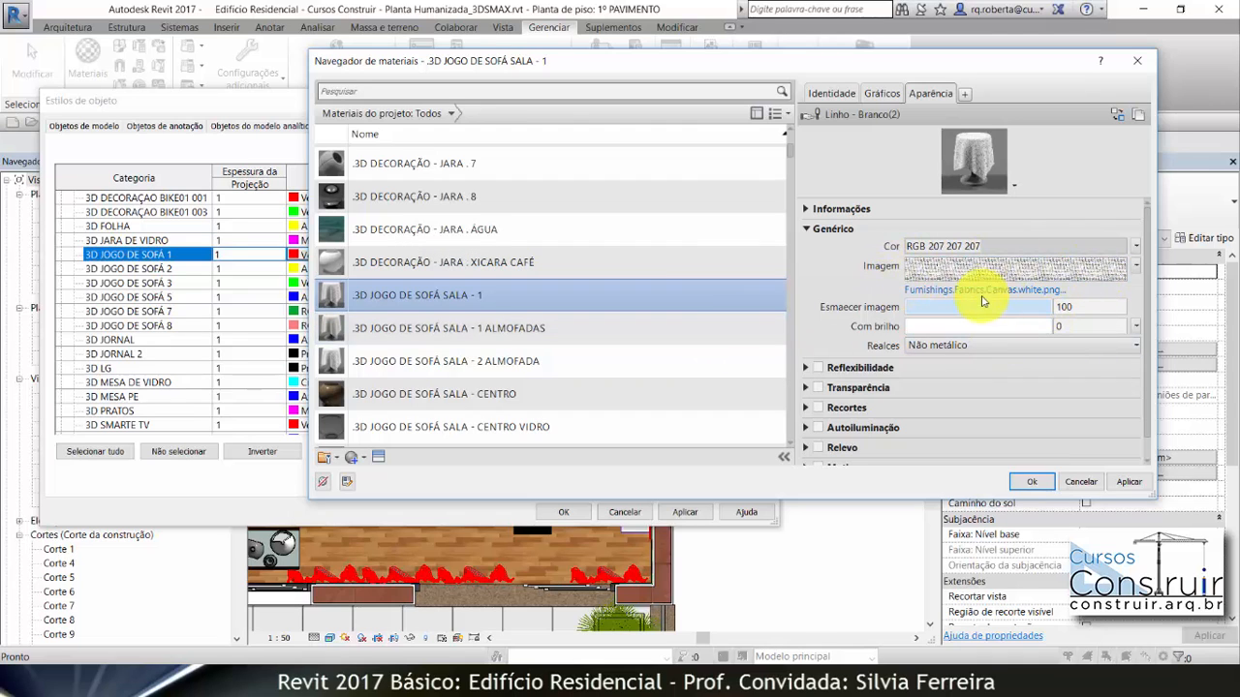
left_click(1128, 482)
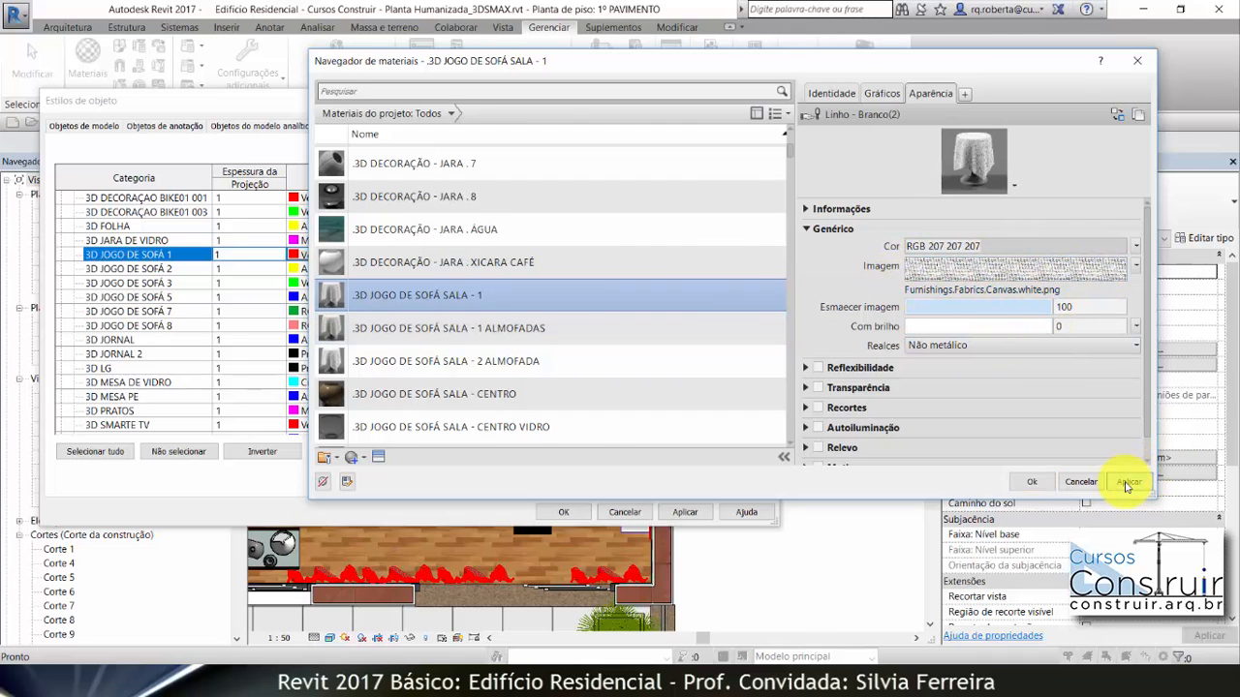
left_click(1041, 481)
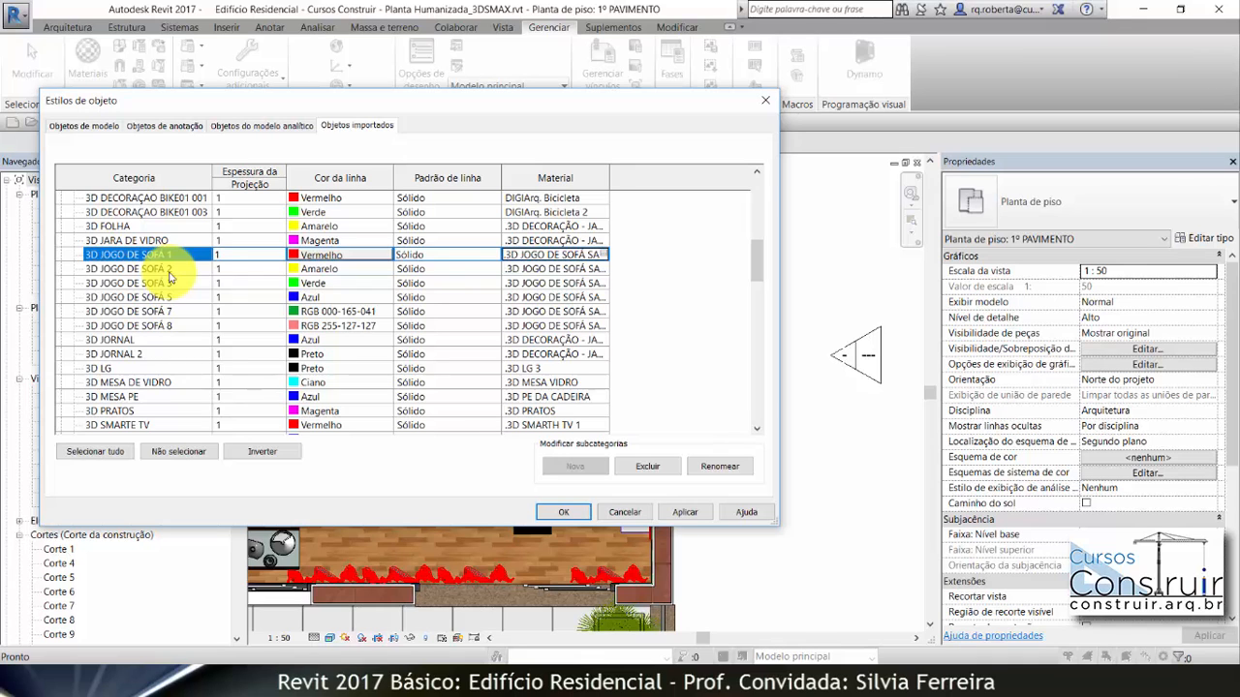
Assign Furnishings.Fabrics.Stripes.3.jpg as the appearance image of the 3D JOGO DE SOFÁ 2 layer's cushion material and accept the change.
left_click_drag(501, 102, 951, 74)
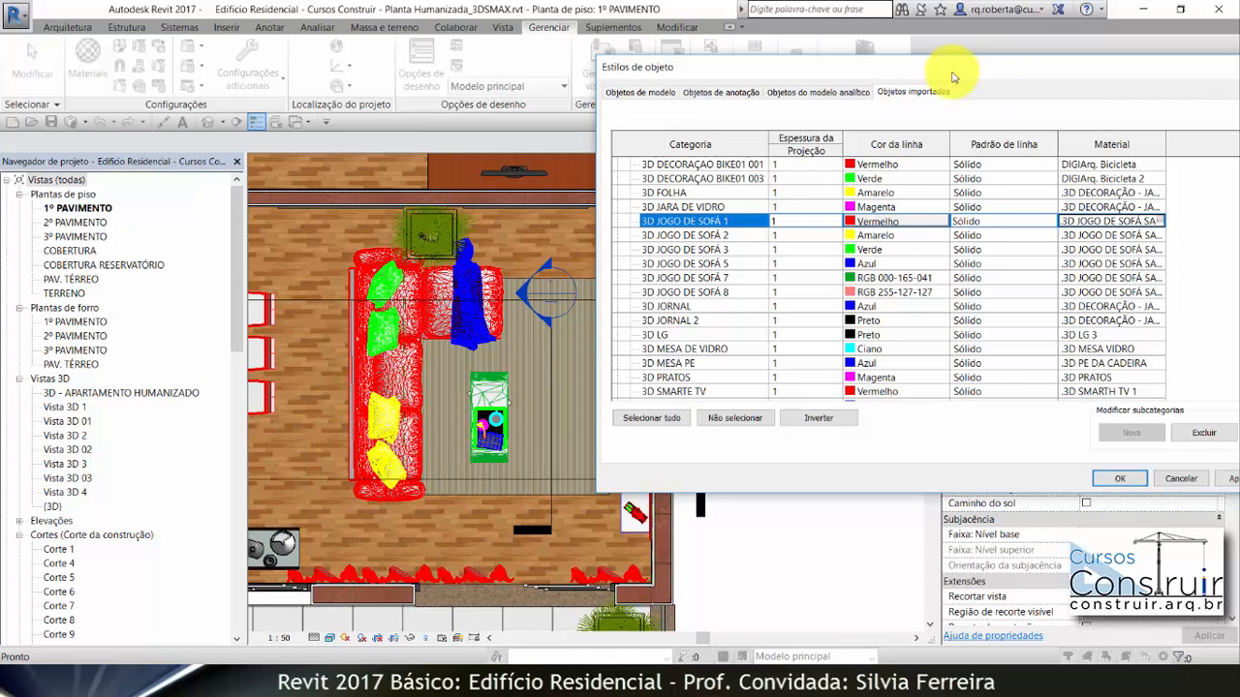
left_click_drag(992, 72, 611, 87)
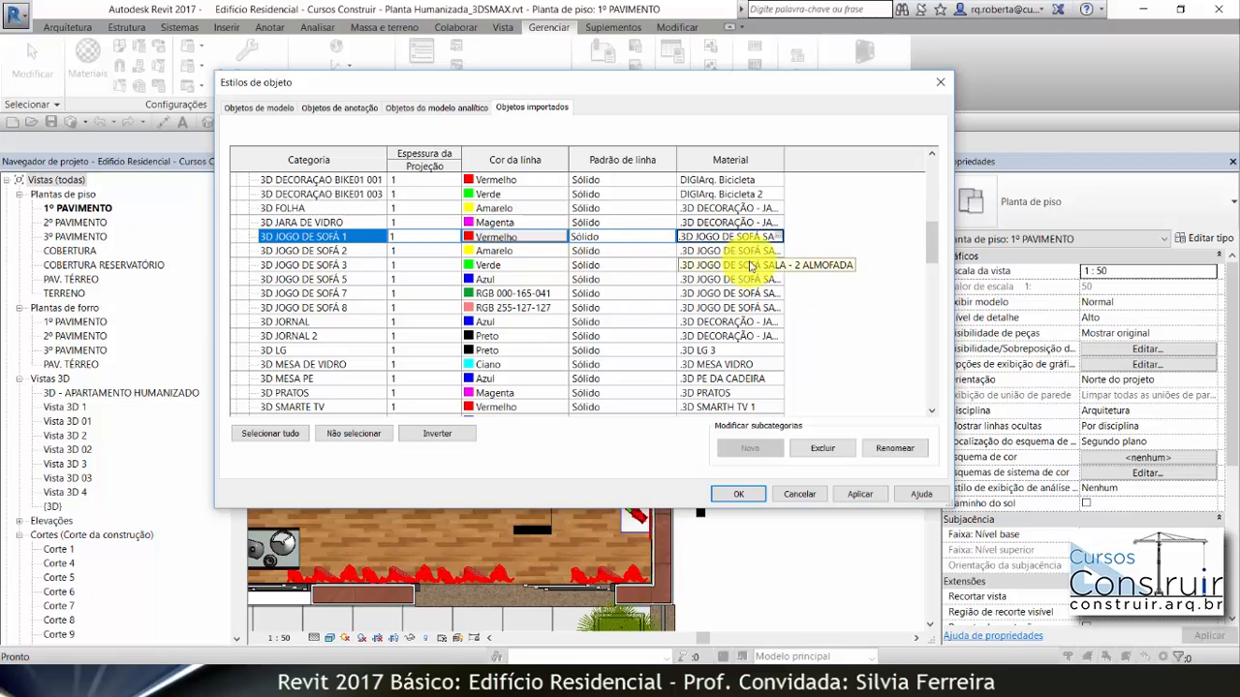
left_click(784, 253)
left_click(781, 253)
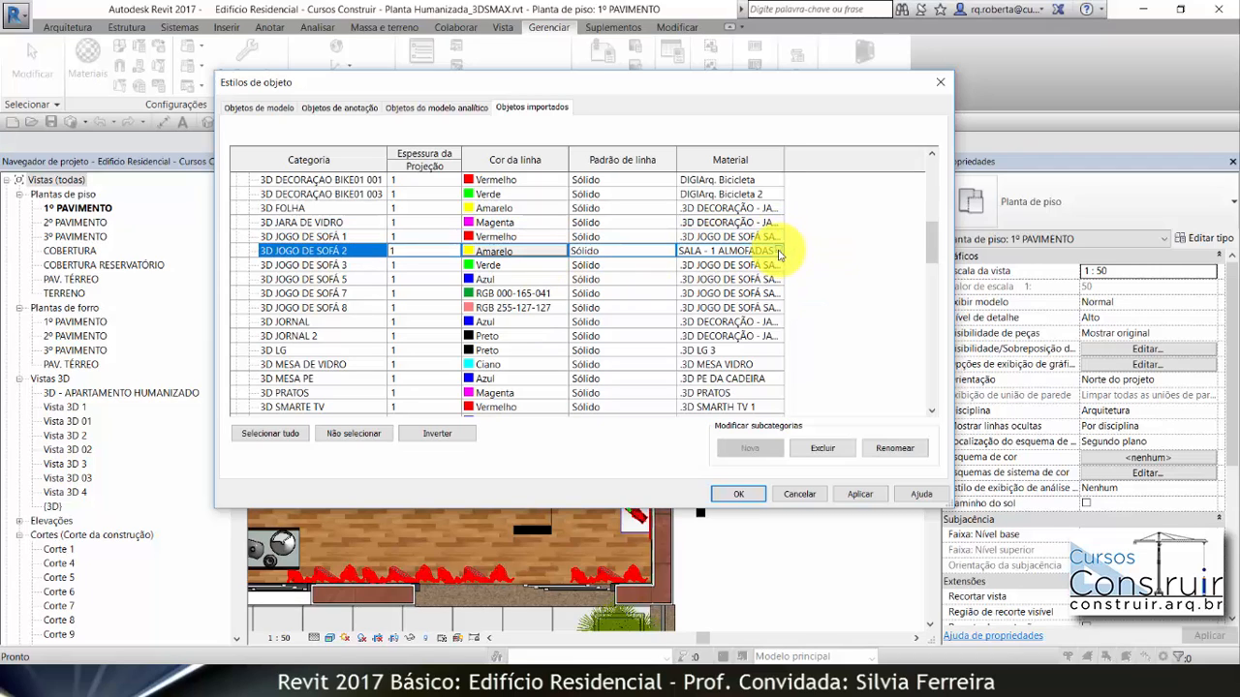
left_click(780, 252)
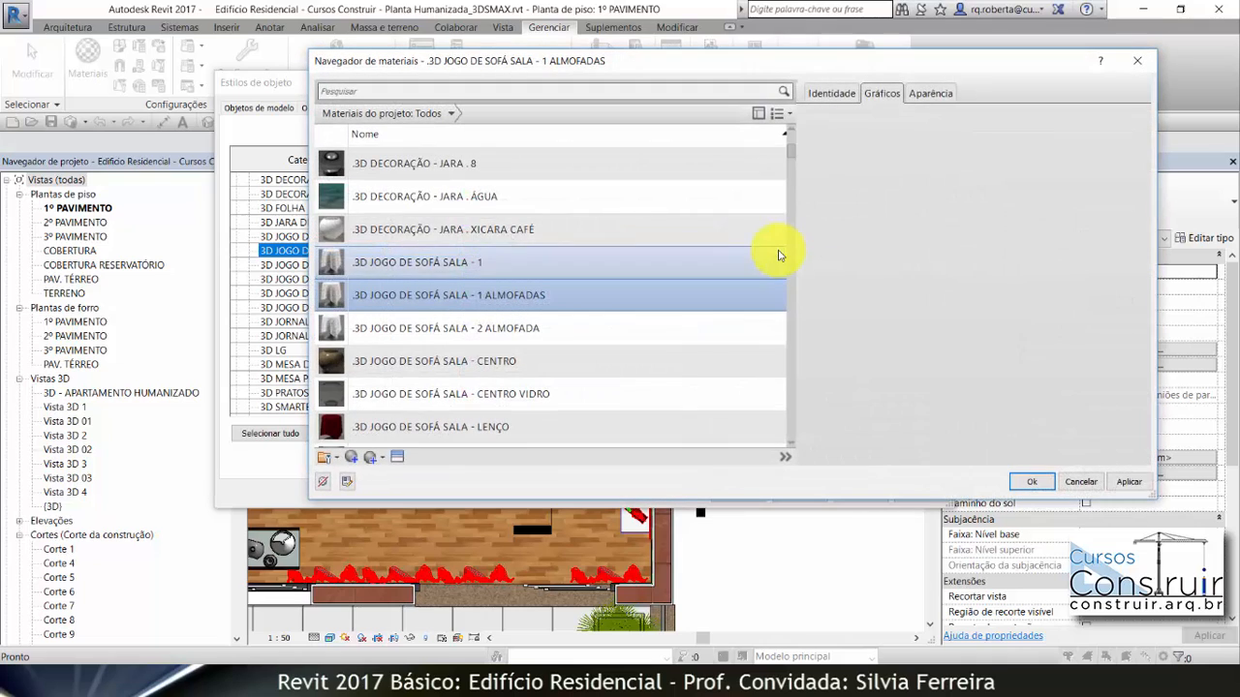
left_click(949, 94)
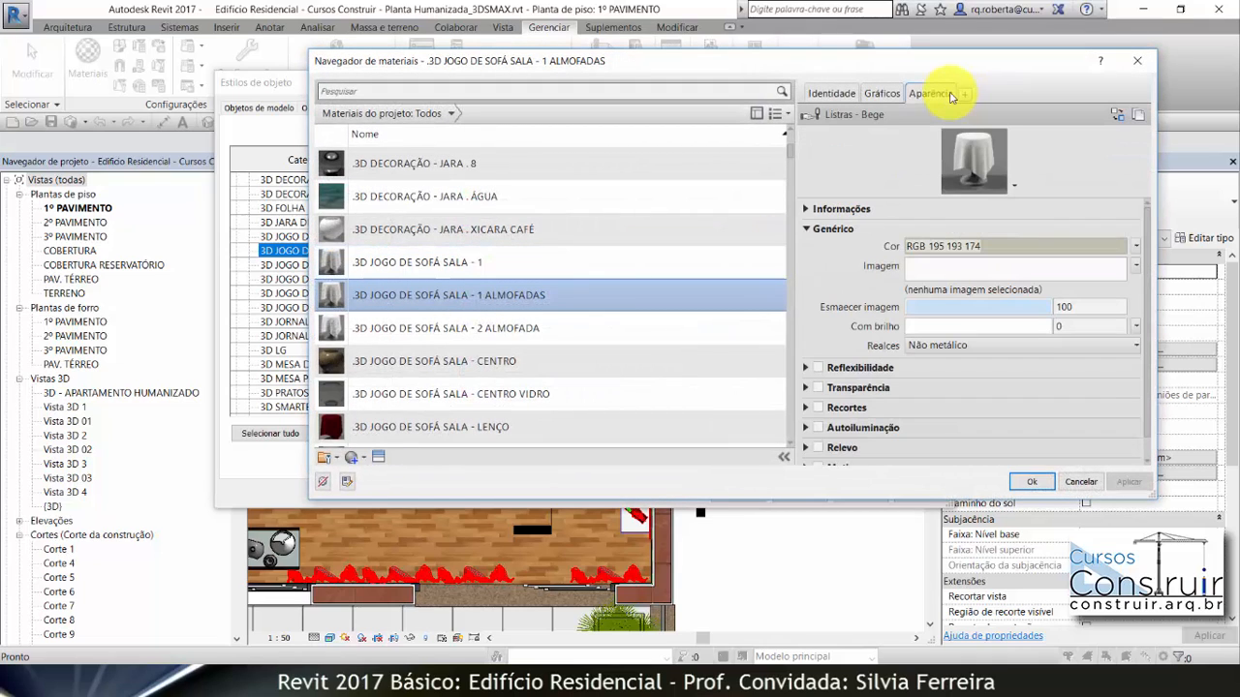
left_click(962, 269)
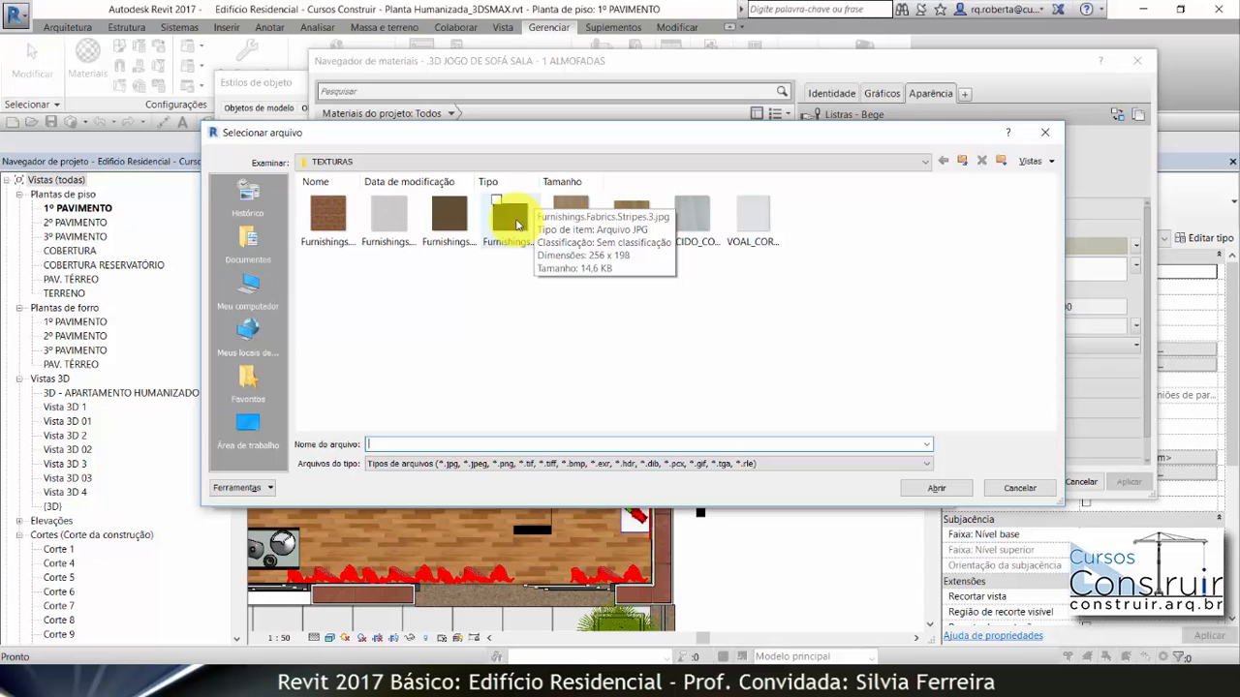
double_click(516, 225)
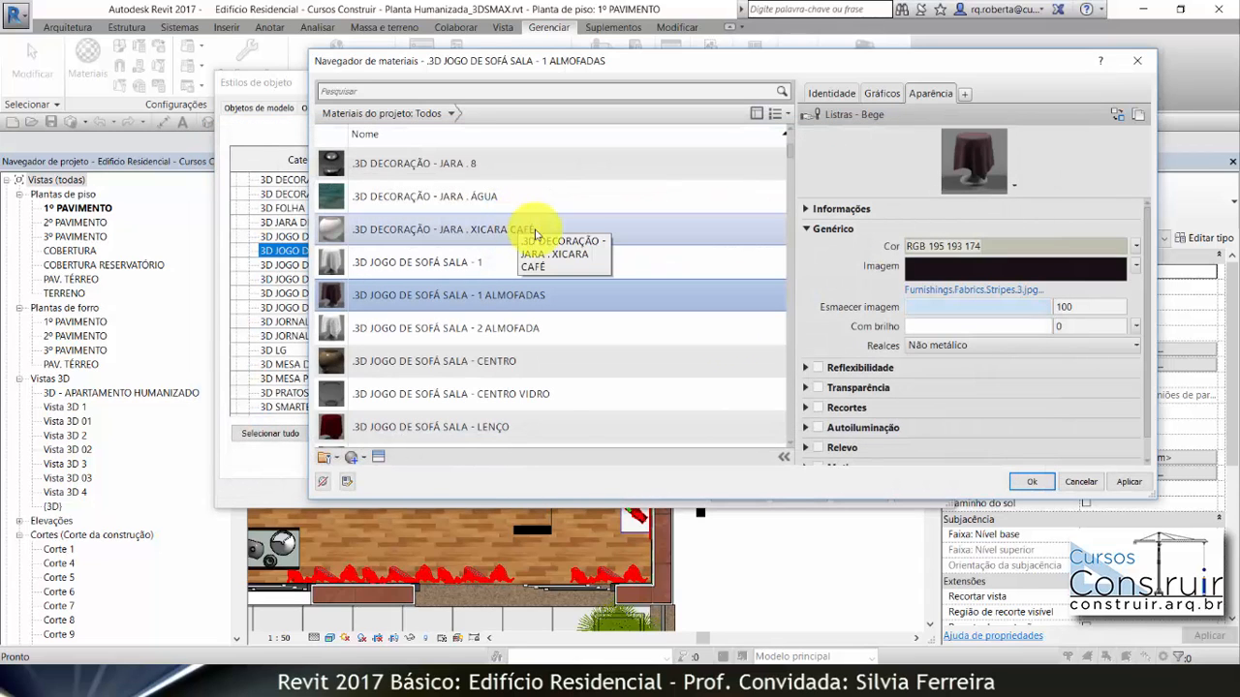
left_click(1141, 486)
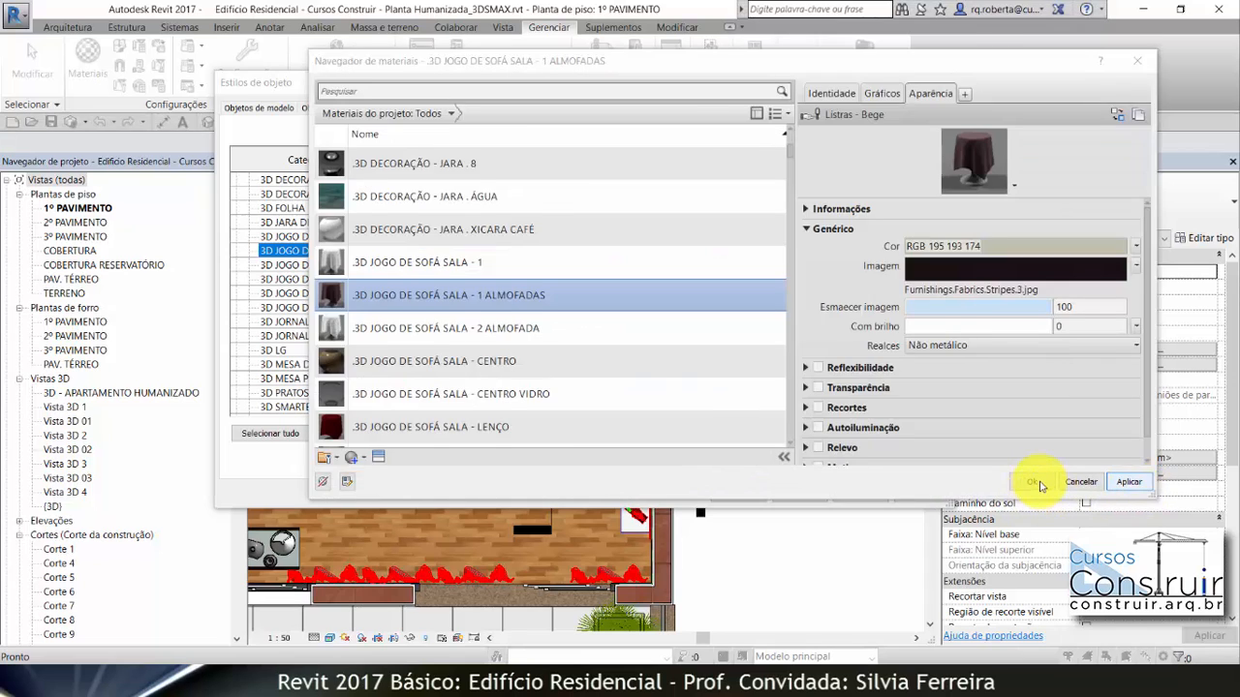
left_click(1036, 482)
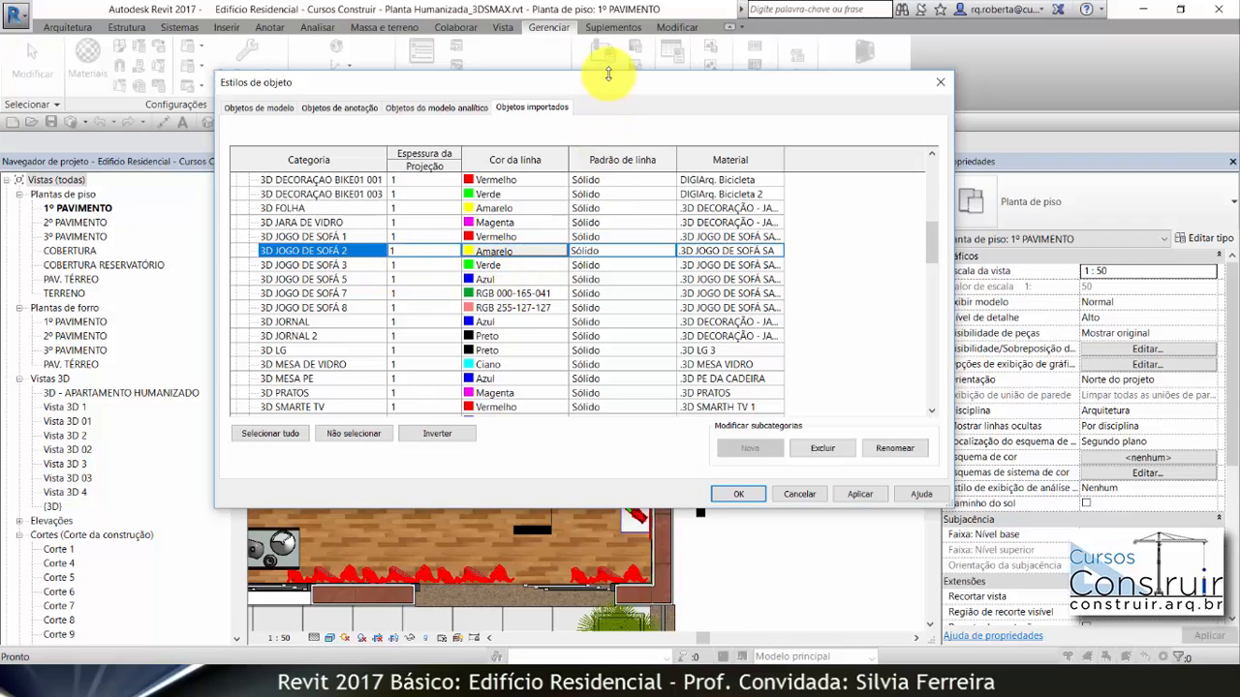
Check the green cushions in the plan and assign Furnishings.Fabrics.Canvas.brown.png as the appearance image of the 3D JOGO DE SOFÁ 3 layer's material.
left_click_drag(620, 85, 773, 263)
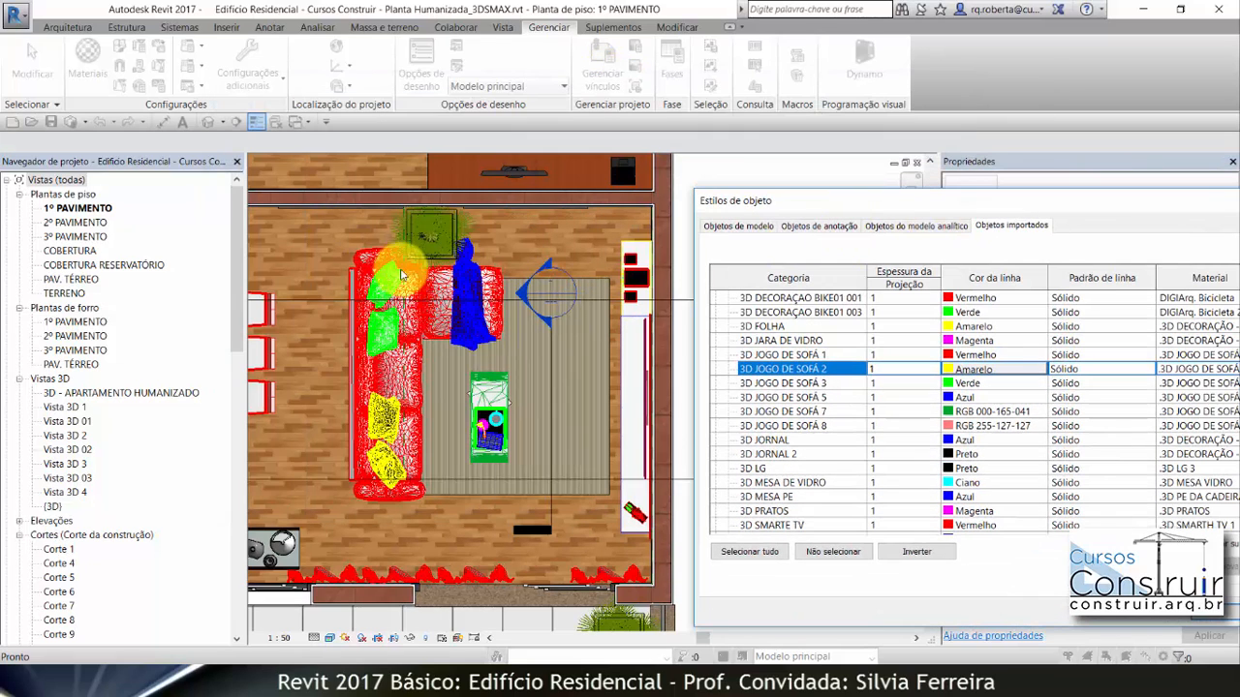
left_click_drag(901, 203, 343, 63)
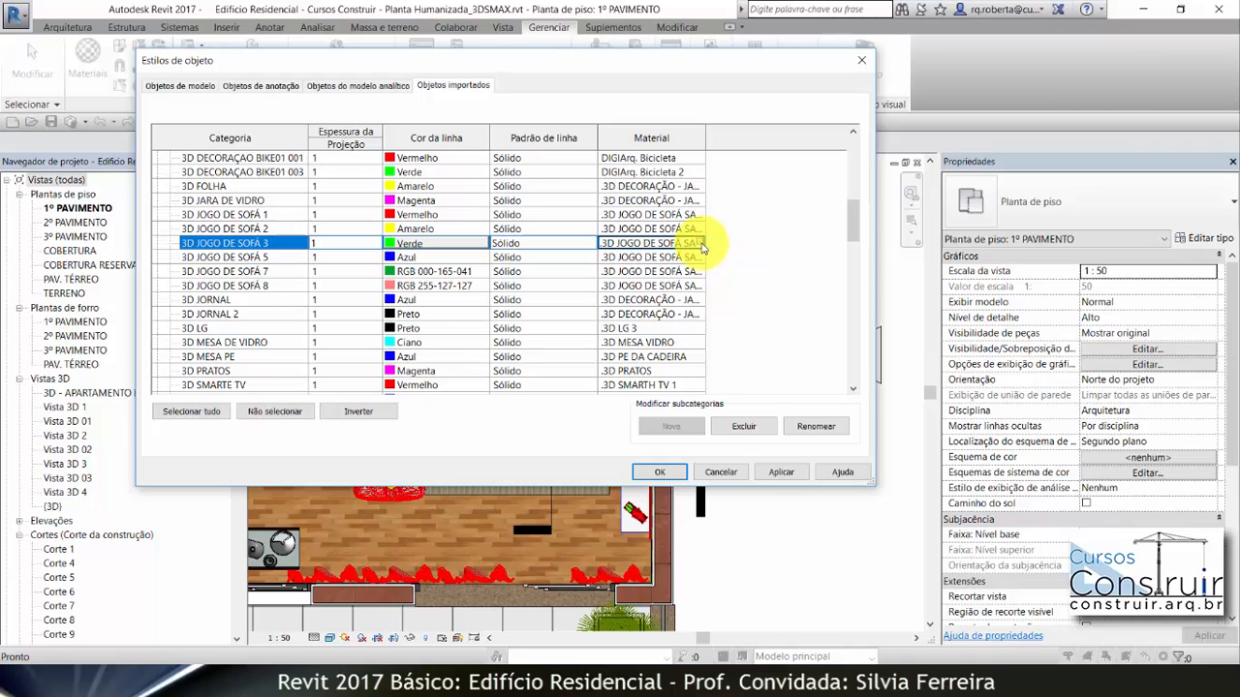
left_click(704, 249)
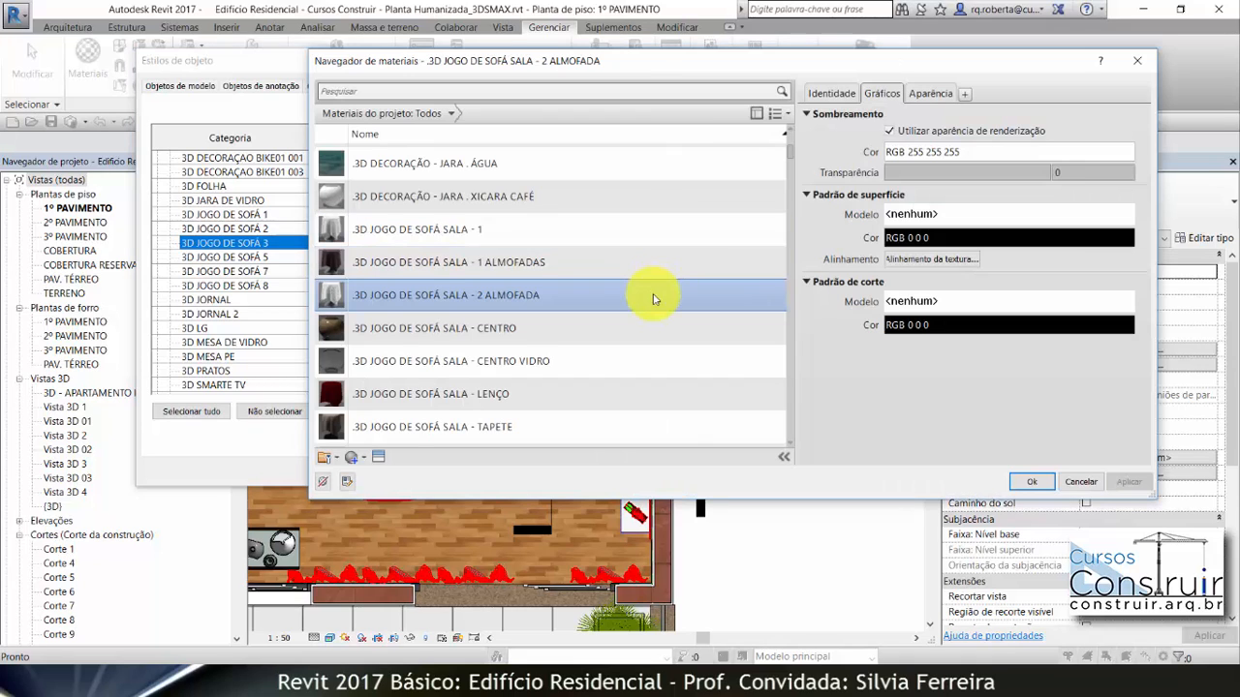
left_click(945, 97)
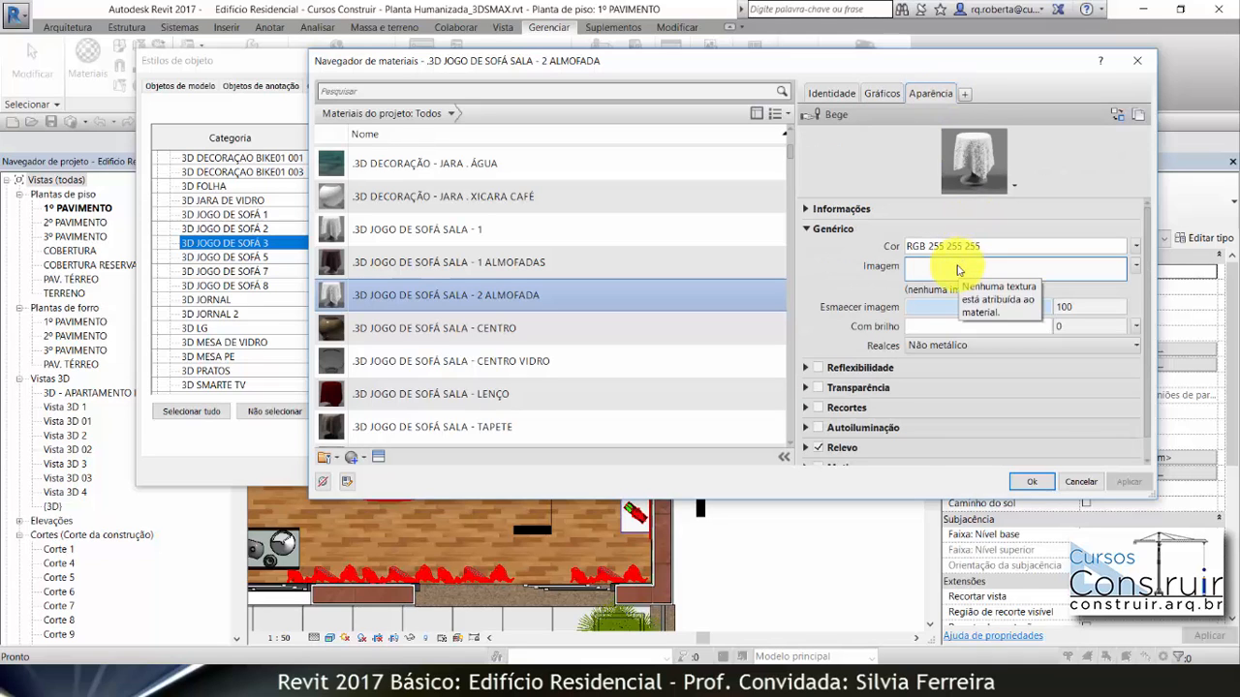
left_click(957, 270)
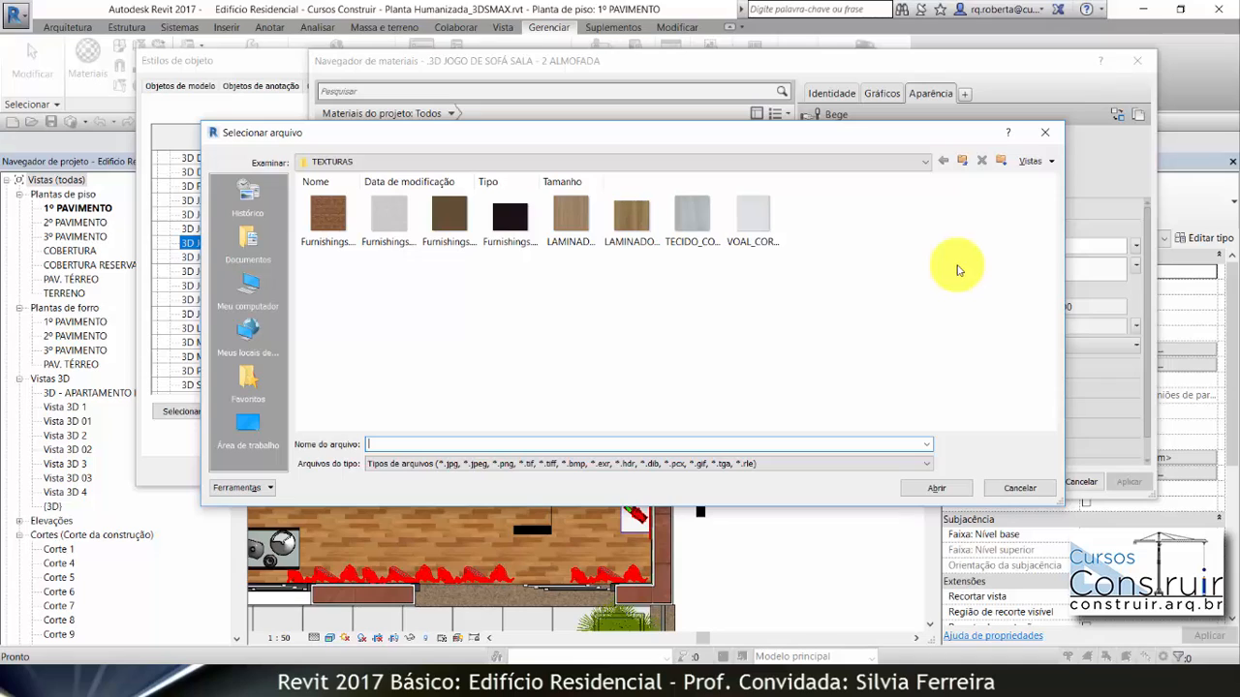
double_click(336, 225)
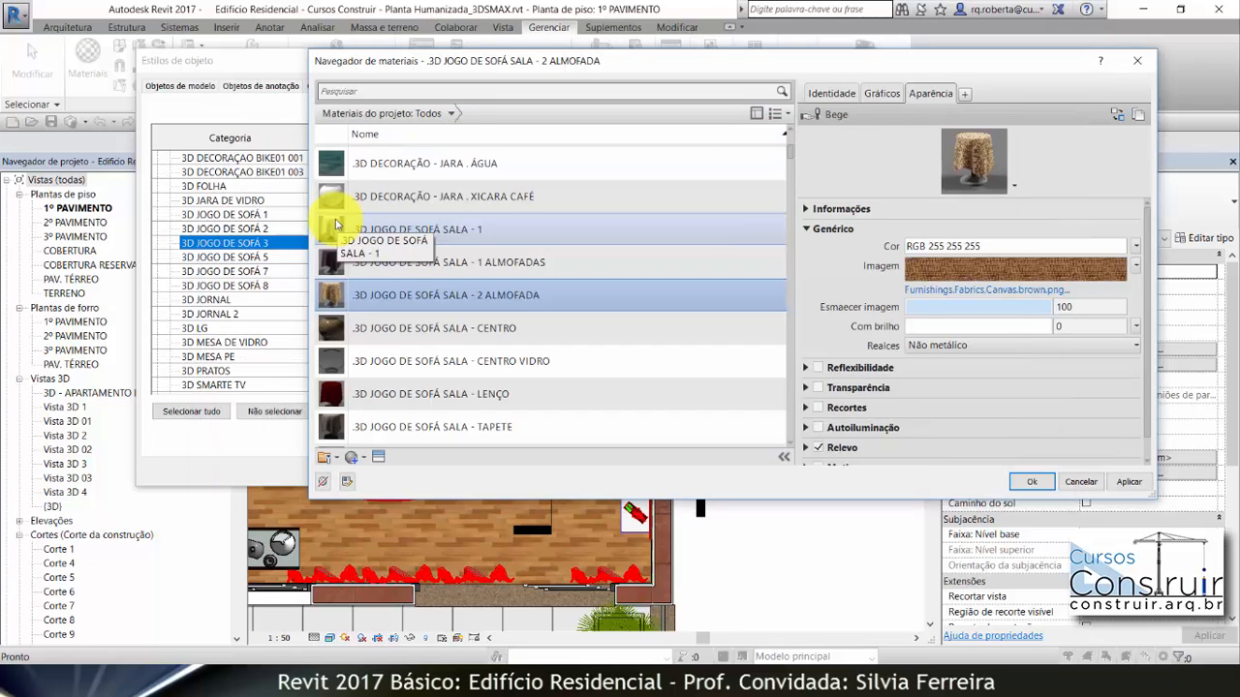
left_click(1127, 481)
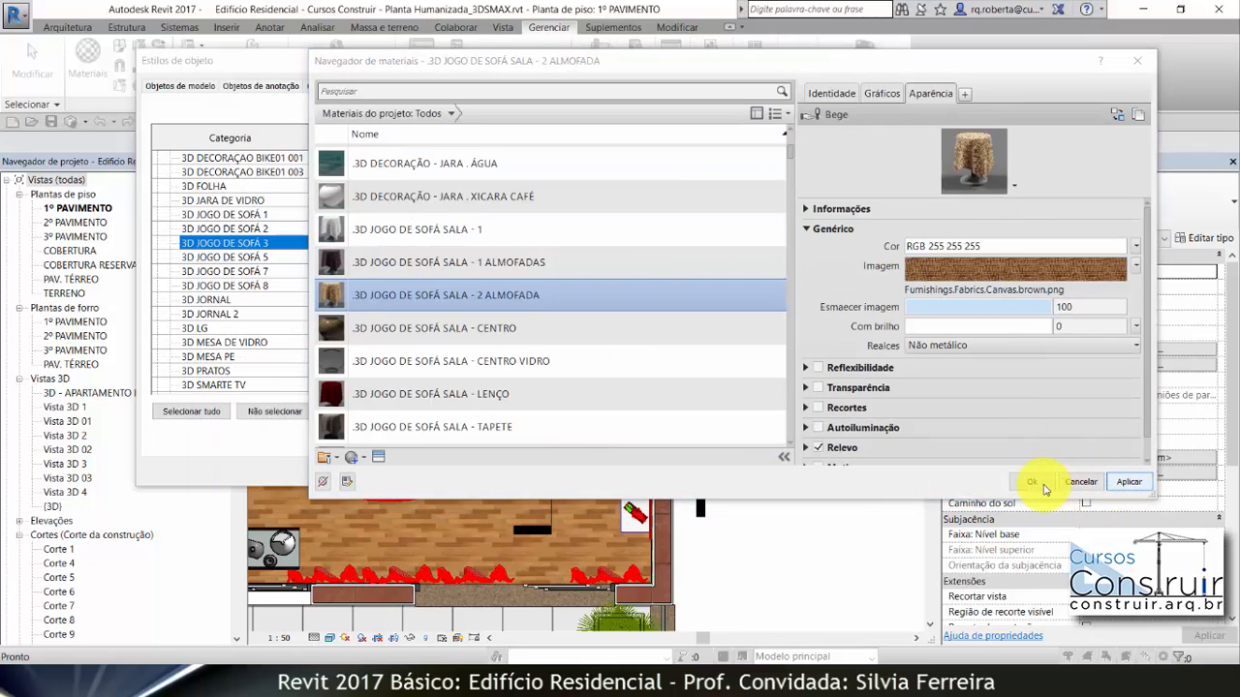
left_click(1036, 483)
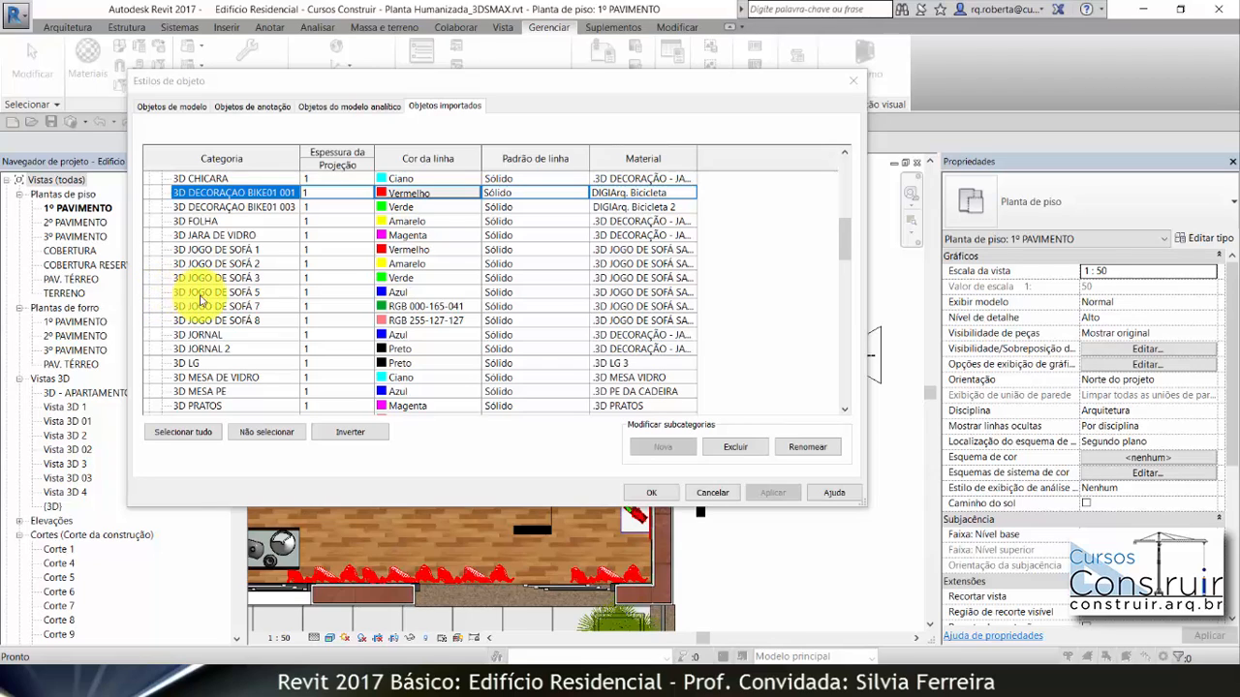
Check the appearance image of the 3D JOGO DE SOFÁ 5 layer's throw material, keep the existing image and accept.
left_click(693, 294)
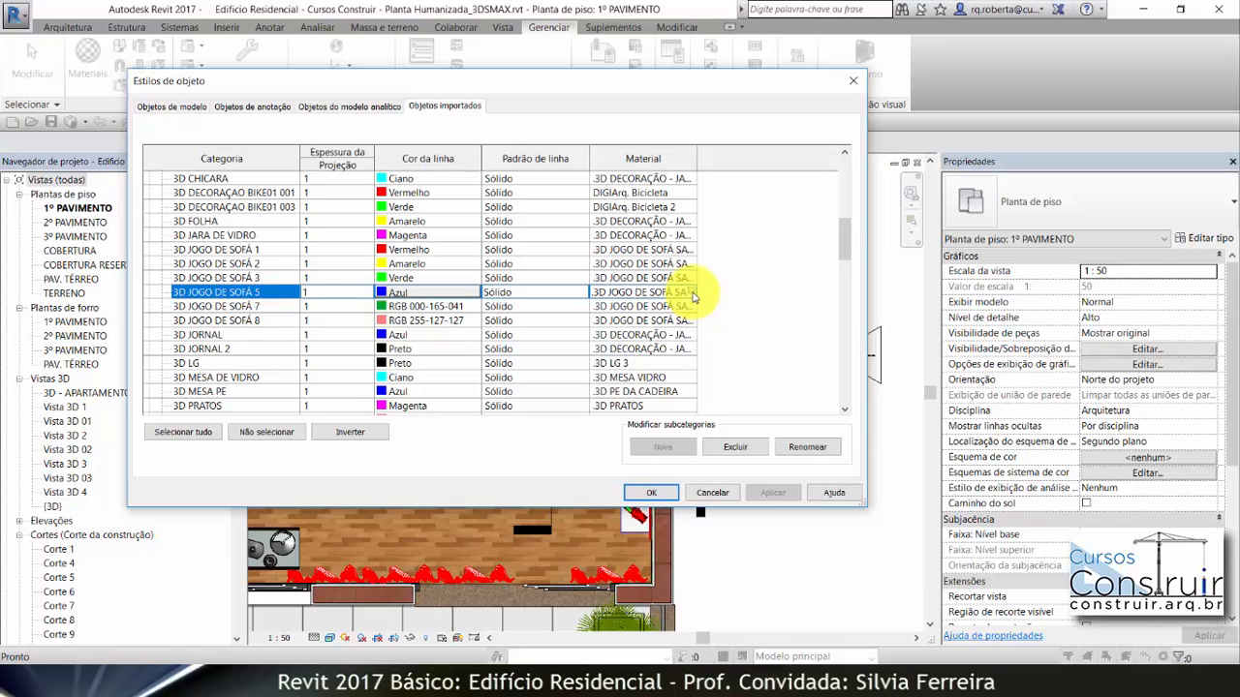
left_click(692, 293)
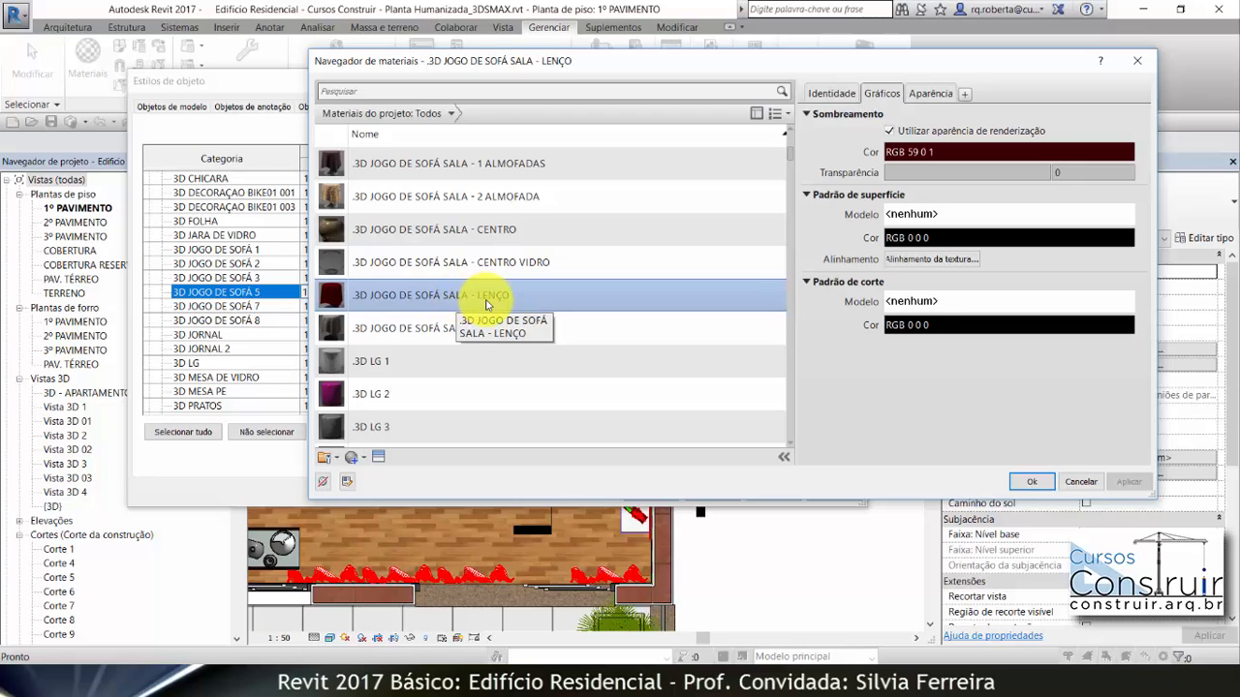
left_click(938, 95)
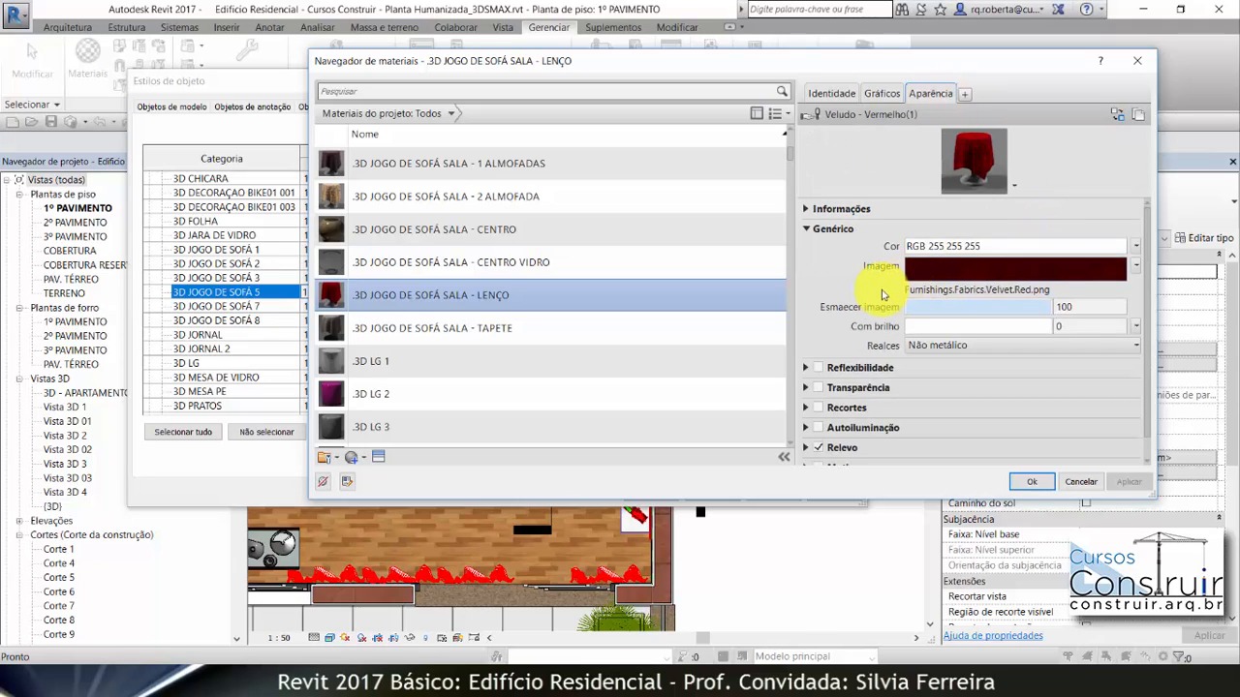
left_click(1051, 292)
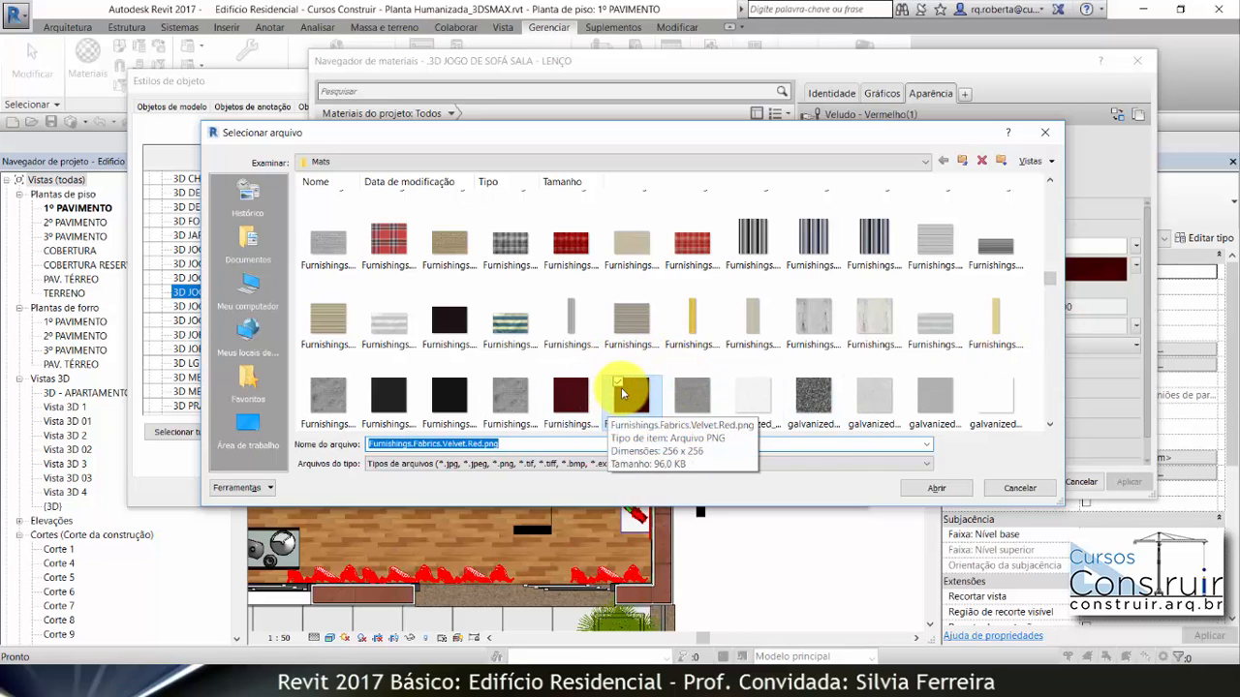
left_click(1044, 132)
left_click(1029, 481)
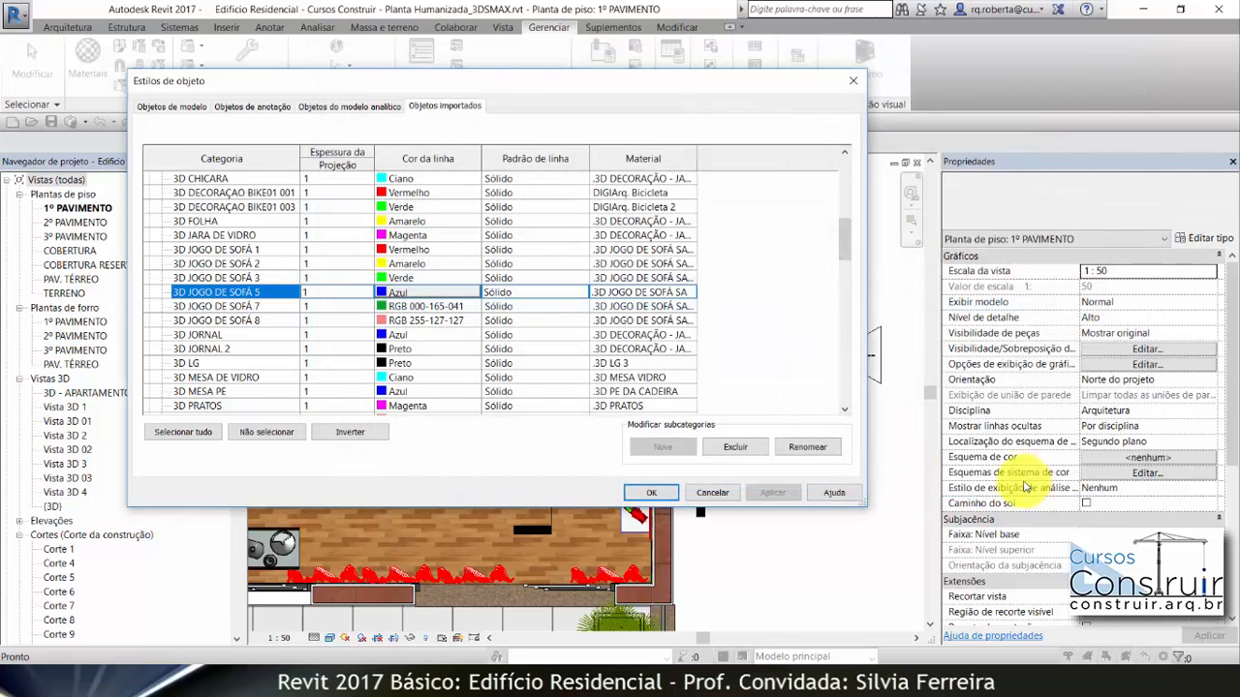
left_click(772, 492)
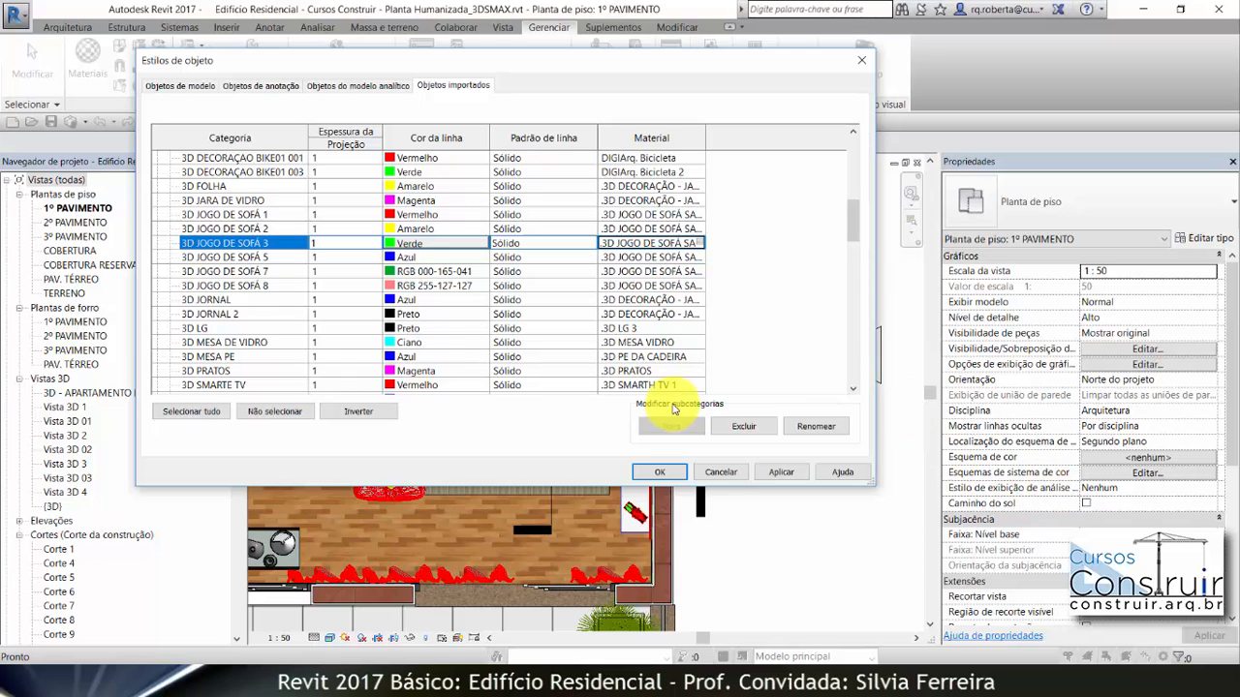
Assign VOAL_CORTINA.jpg as the appearance image of the Tecido Cortina layer's material and accept the change.
left_click(260, 229, "ctrl")
scroll(260, 229, "down", 7)
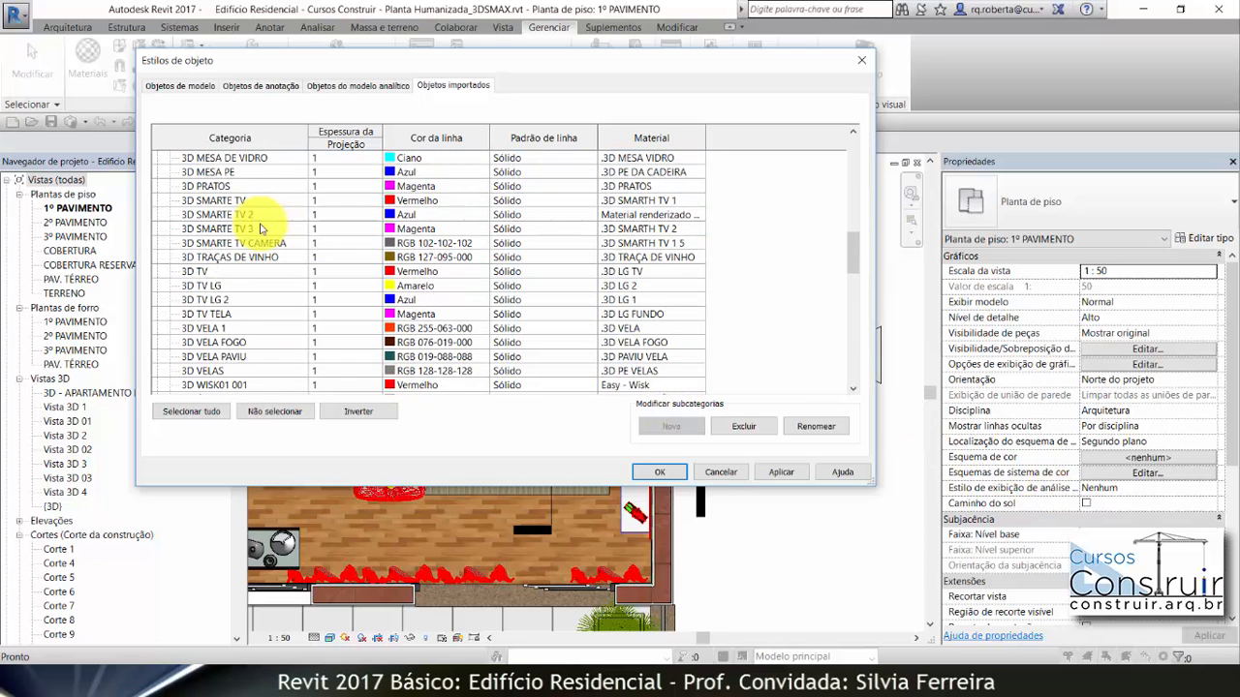
scroll(259, 228, "down", 10)
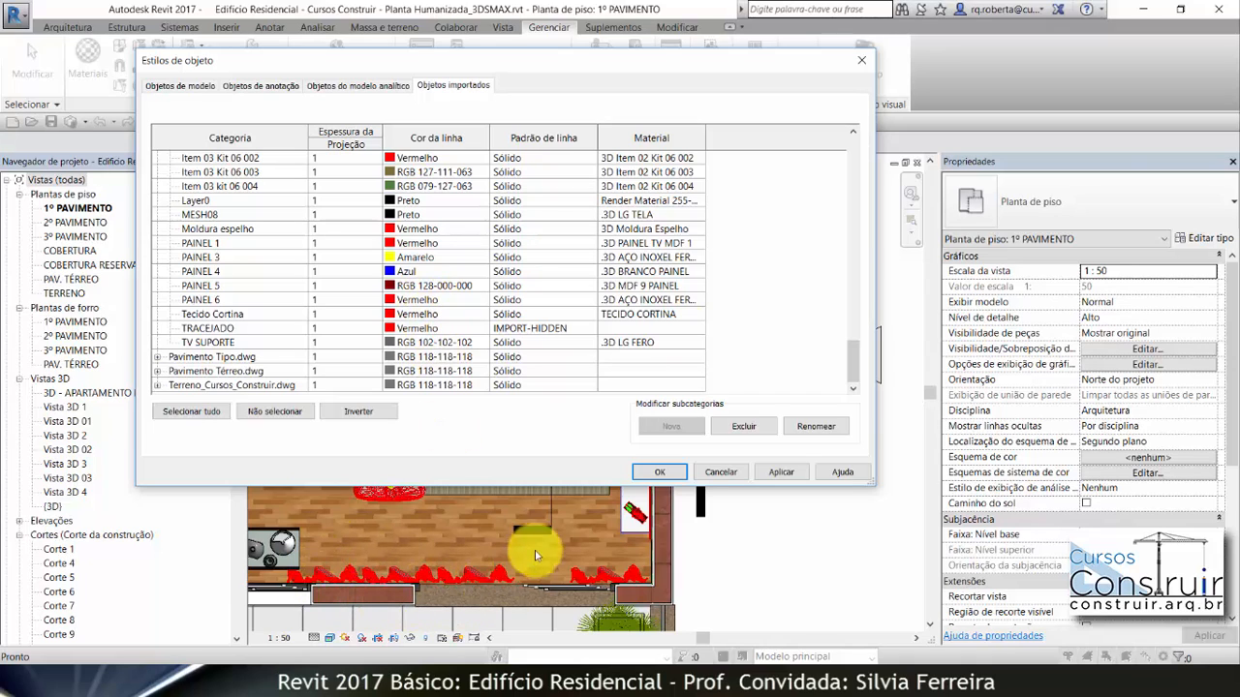
left_click(699, 314)
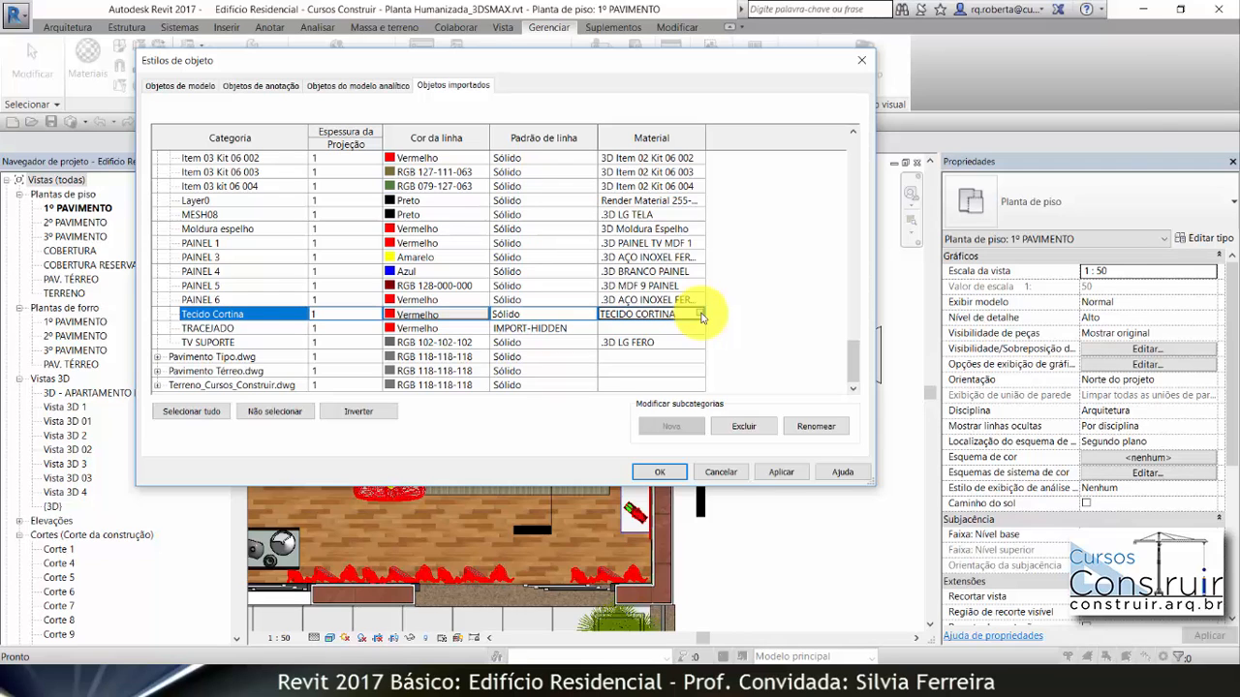
left_click(701, 316)
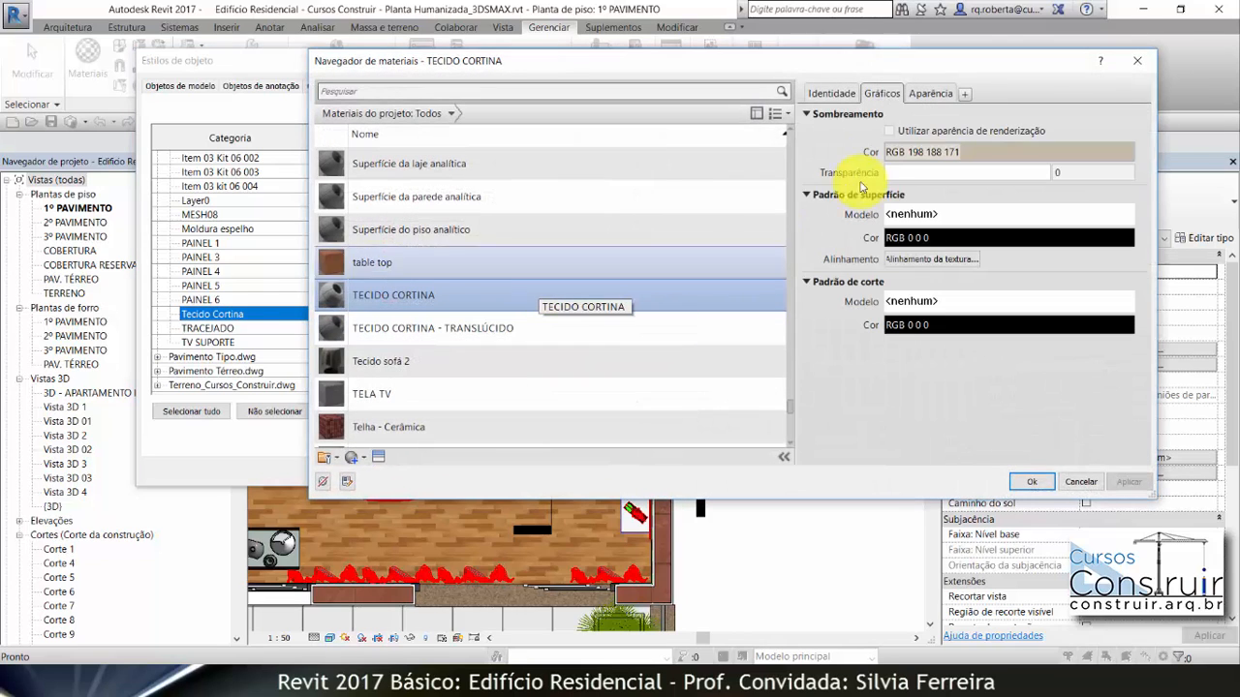
left_click(929, 94)
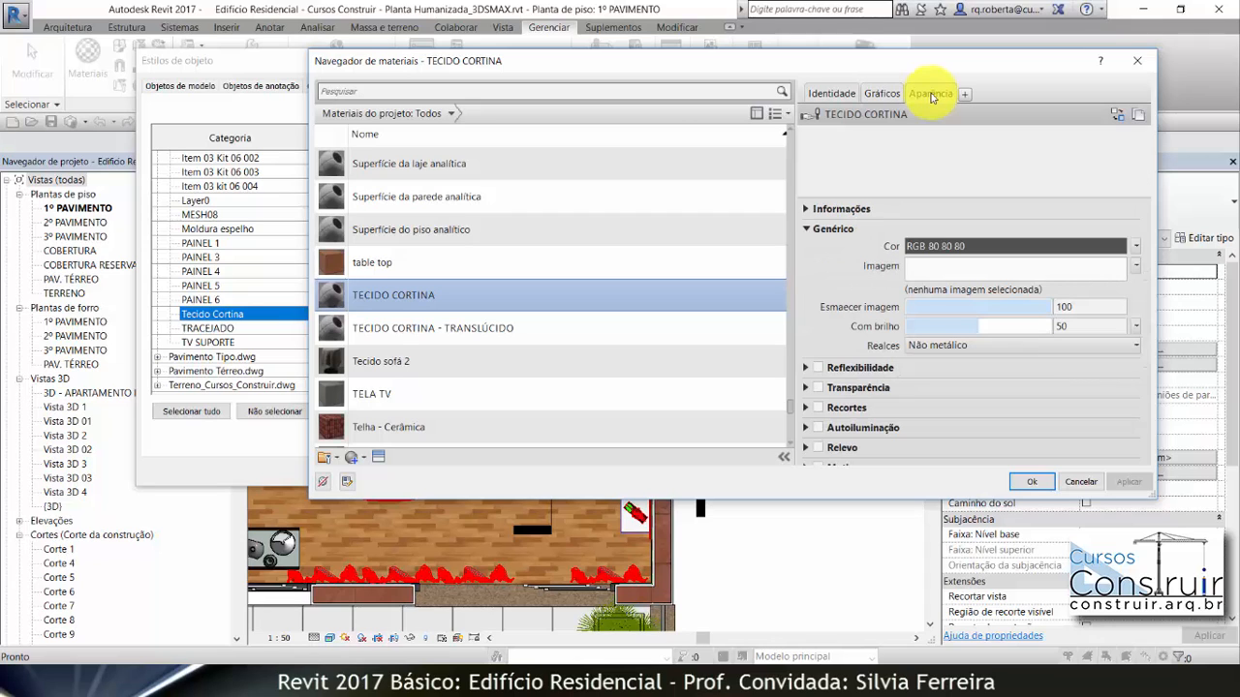
left_click(954, 275)
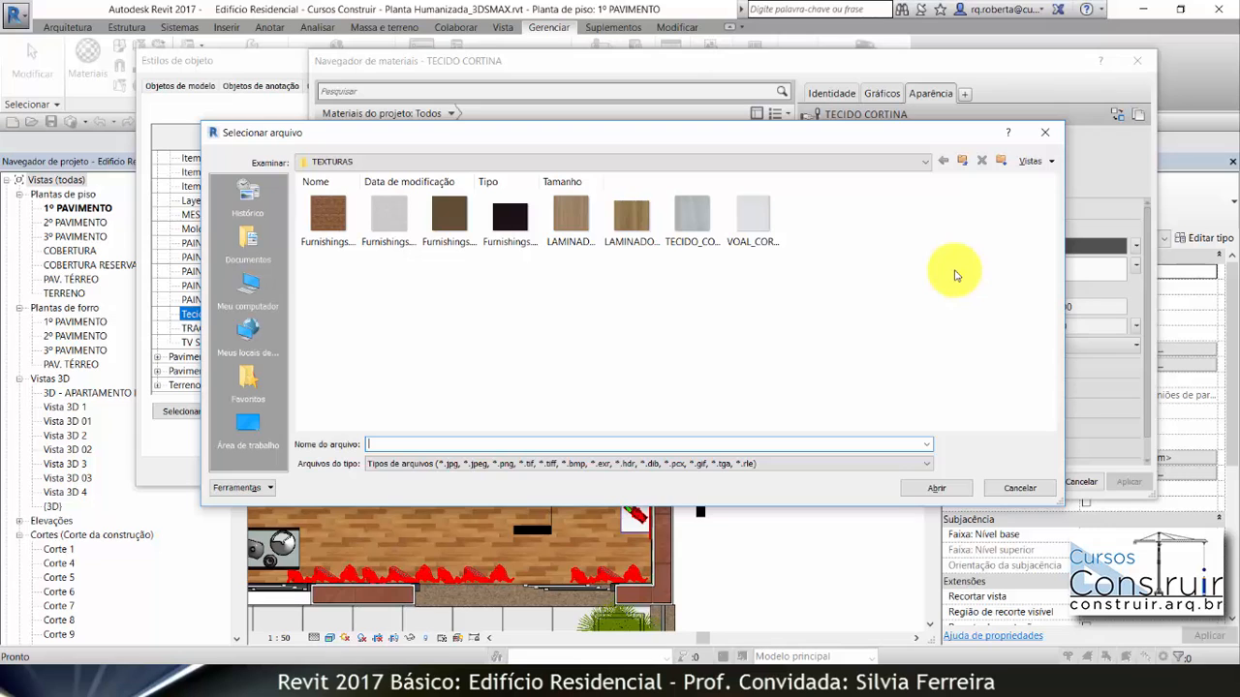
double_click(753, 219)
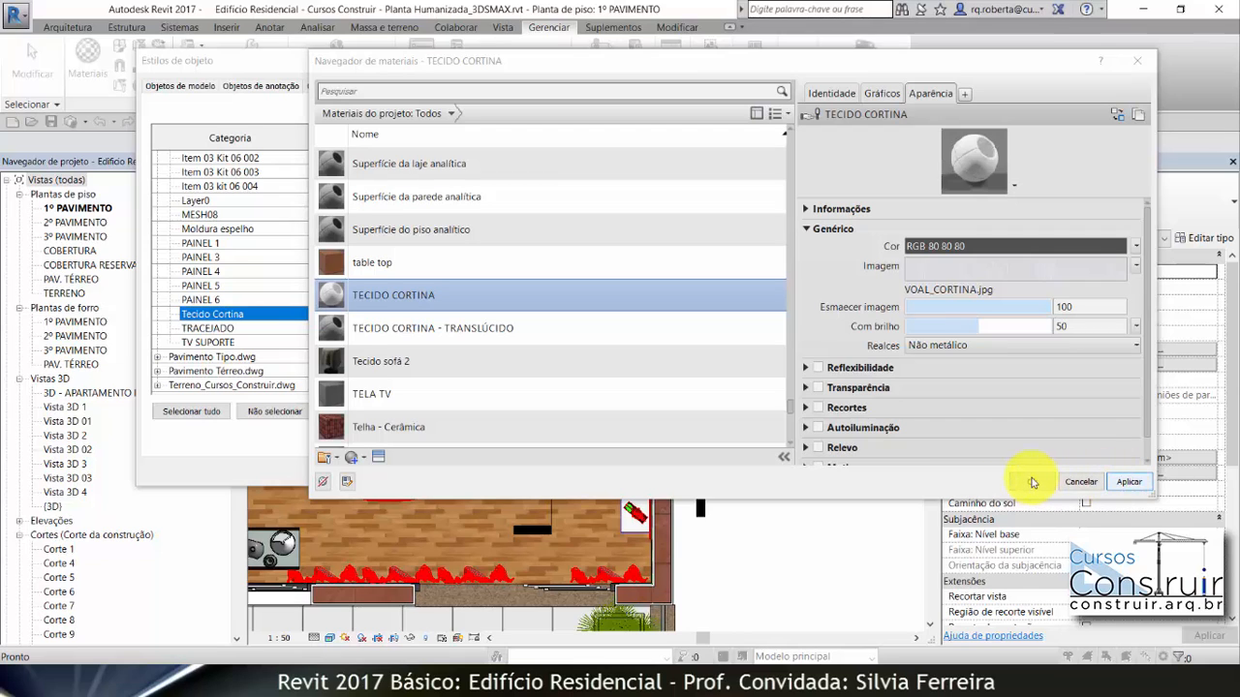
left_click(1081, 482)
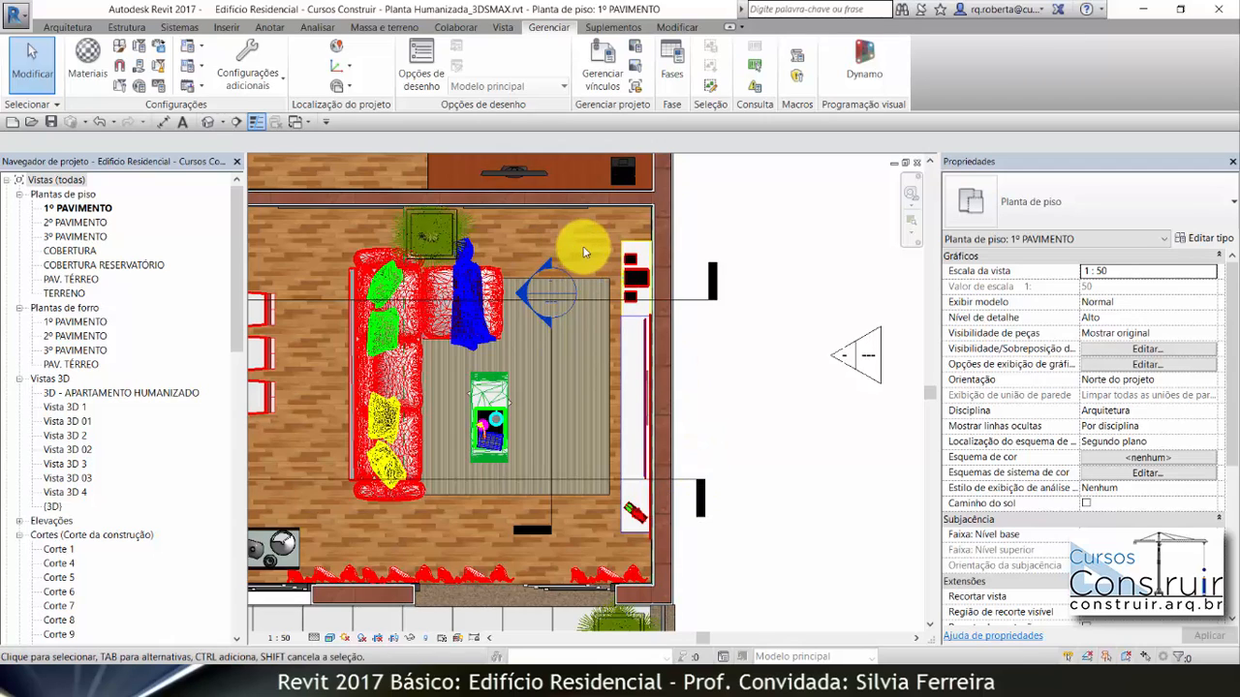
Open the Carpet 1 material from the living room rug's type properties and show its appearance settings.
left_click(601, 282)
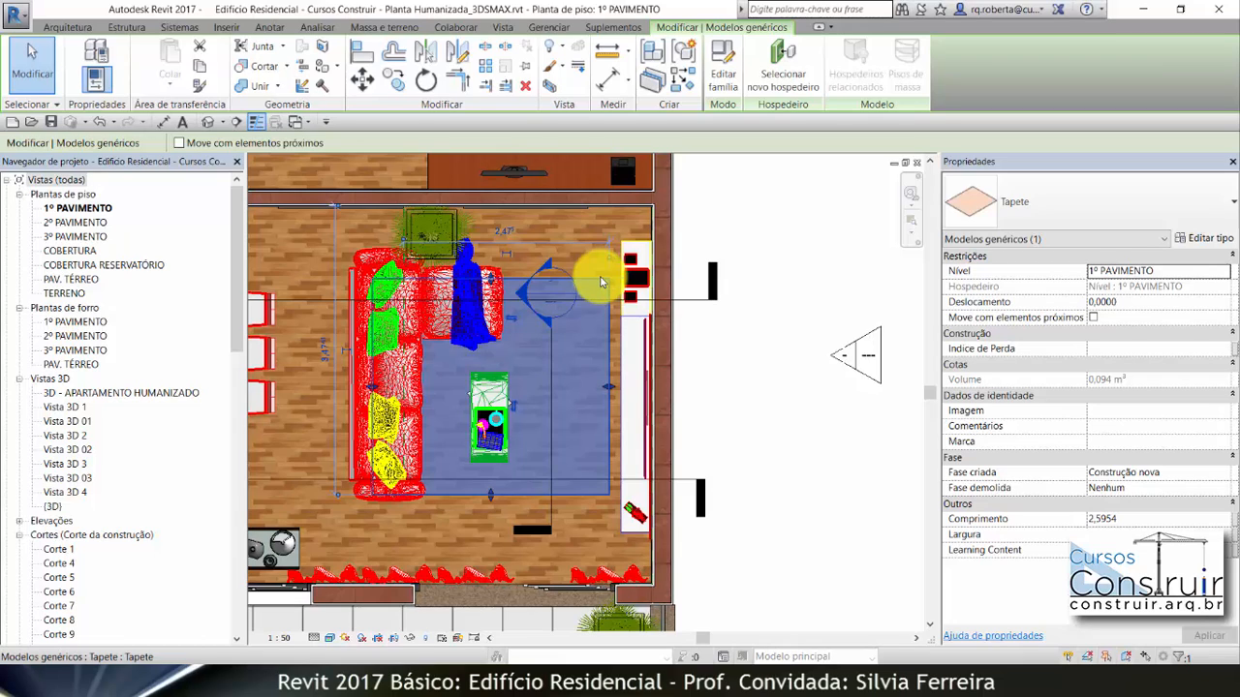
left_click(1215, 238)
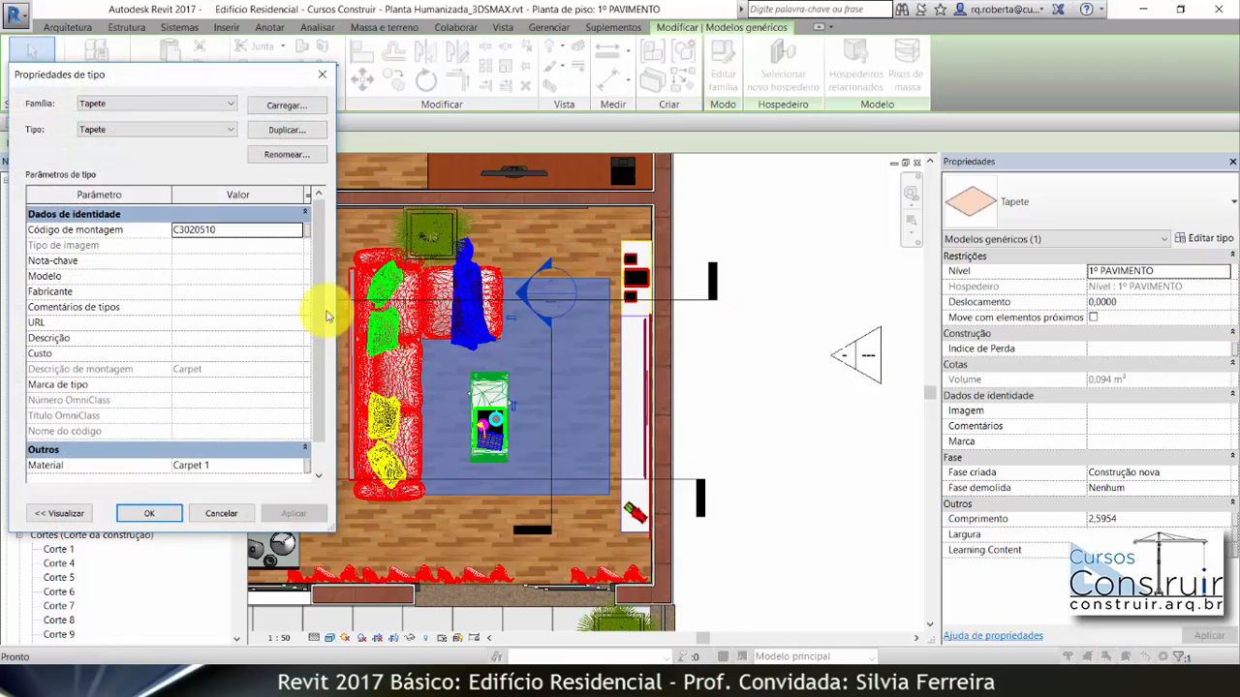
scroll(318, 330, "down", 1)
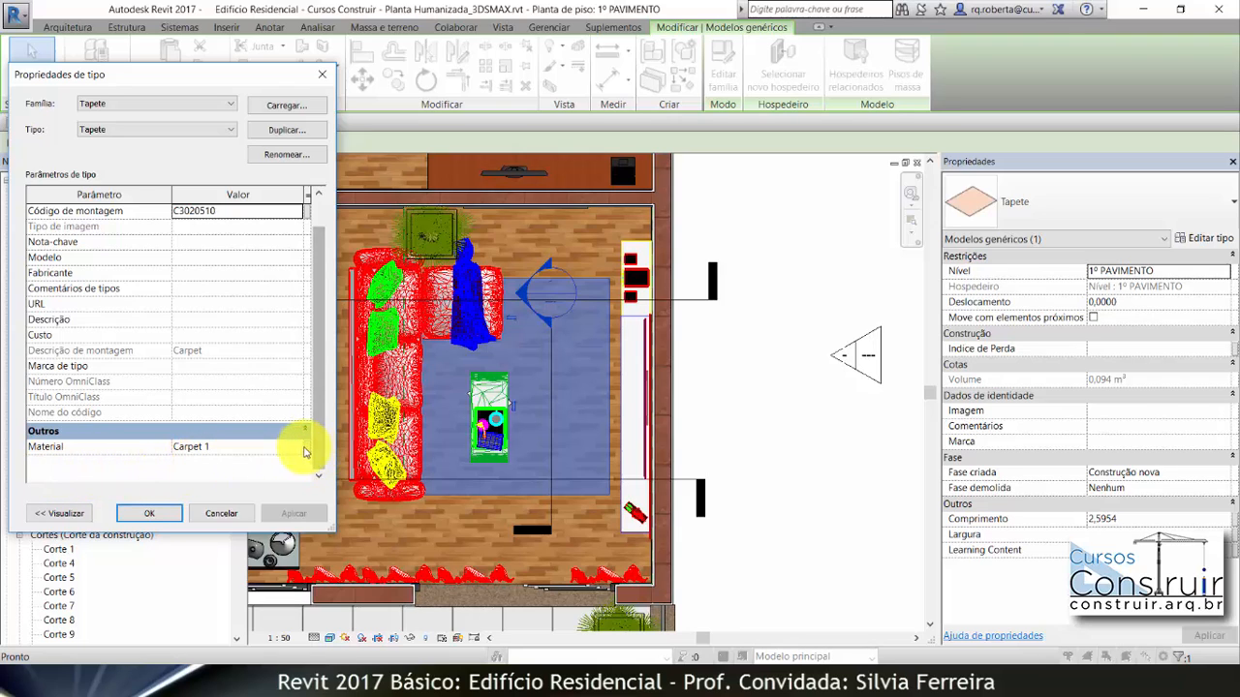
left_click(296, 448)
left_click(297, 450)
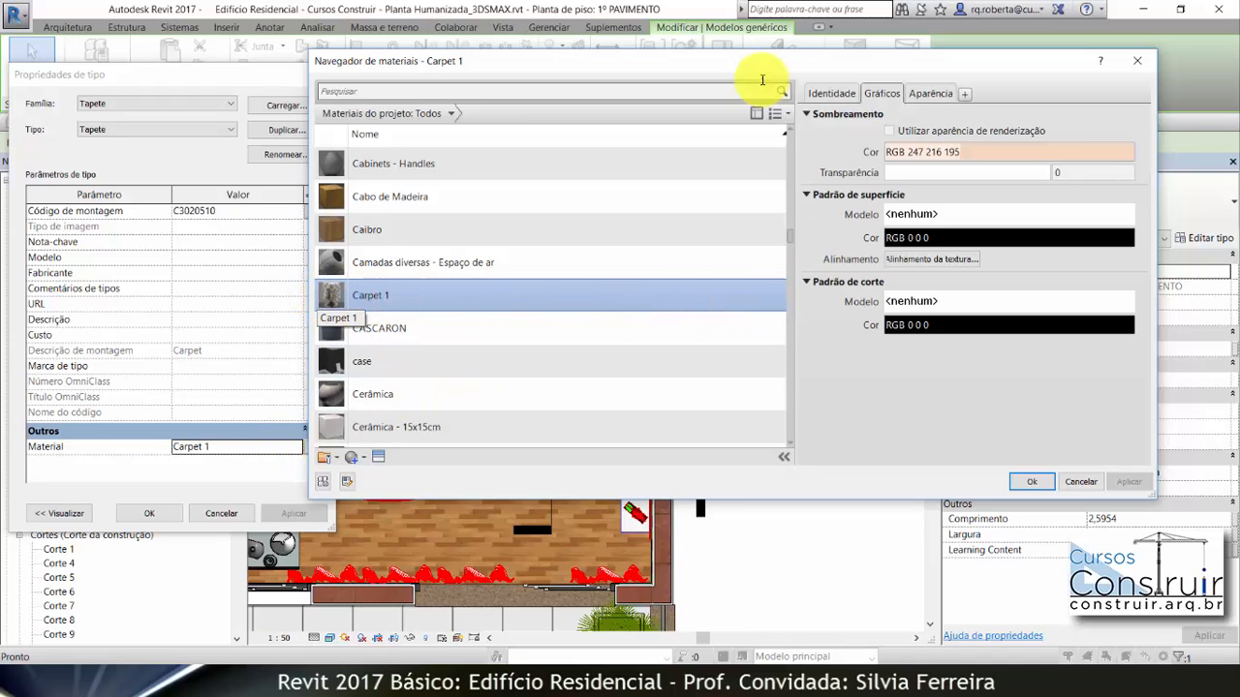
scroll(359, 222, "up", 1)
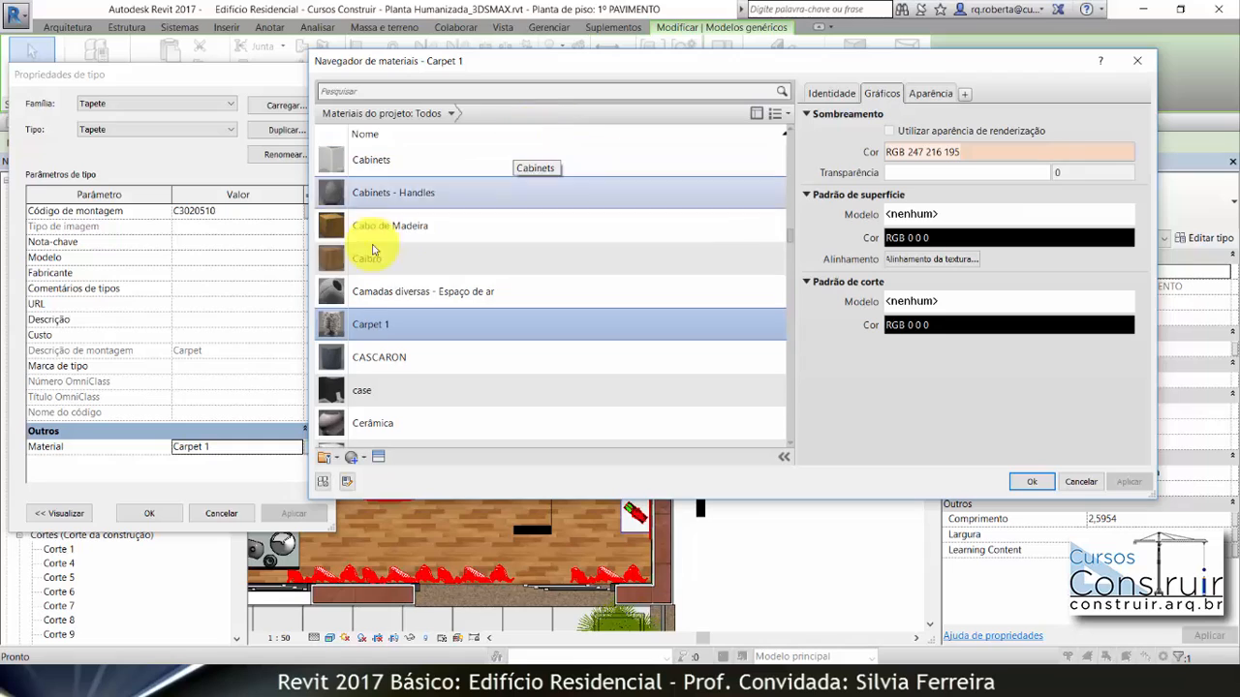
left_click(929, 94)
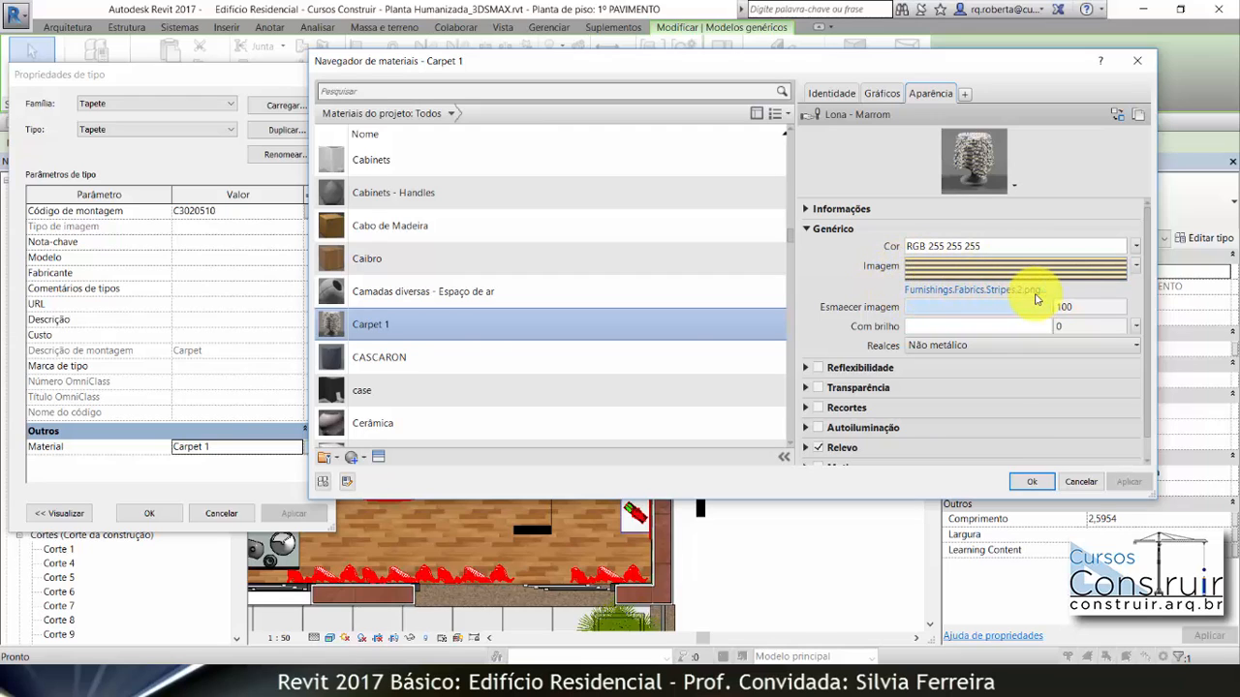
Browse for a new Carpet 1 image in the TEXTURAS folder under Documents, showing the files as large icons.
left_click(1029, 290)
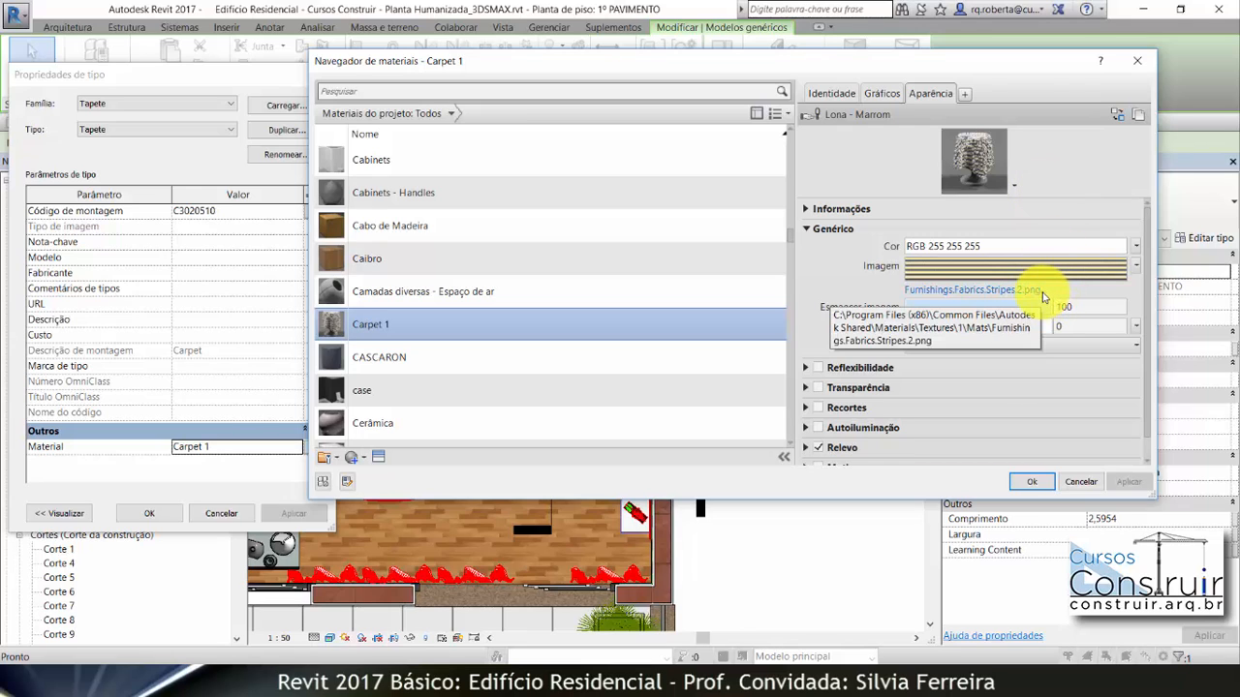
left_click(1043, 296)
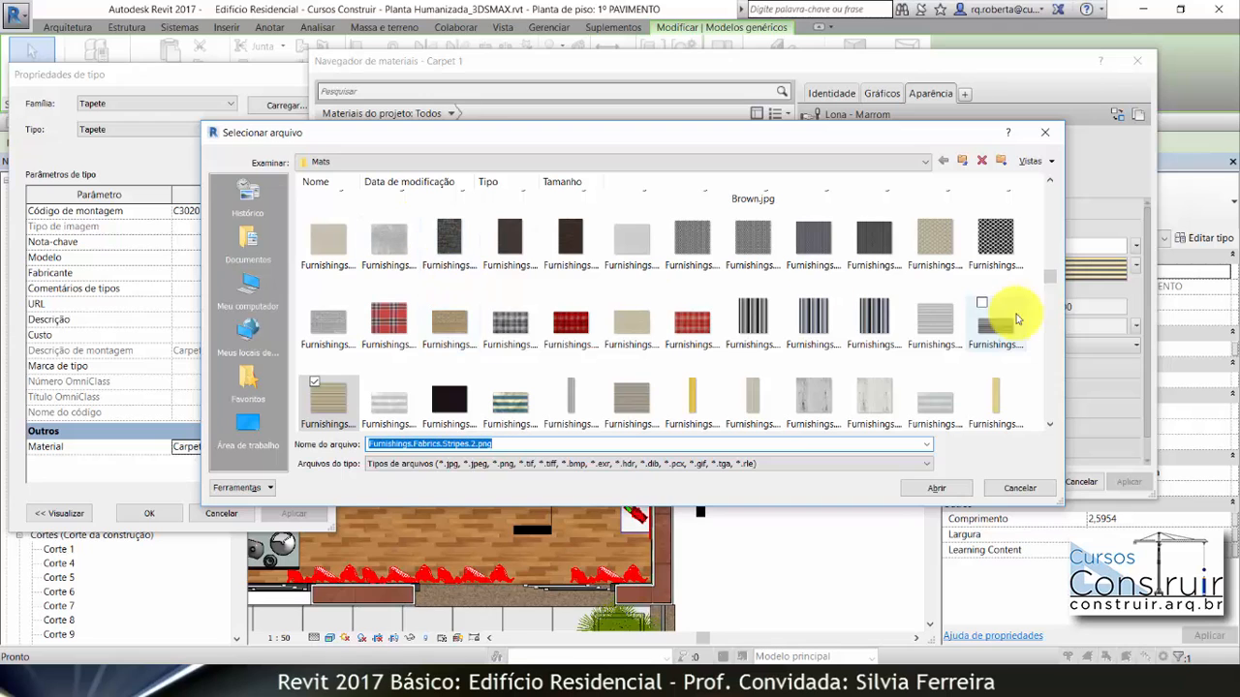
left_click_drag(1054, 282, 1053, 245)
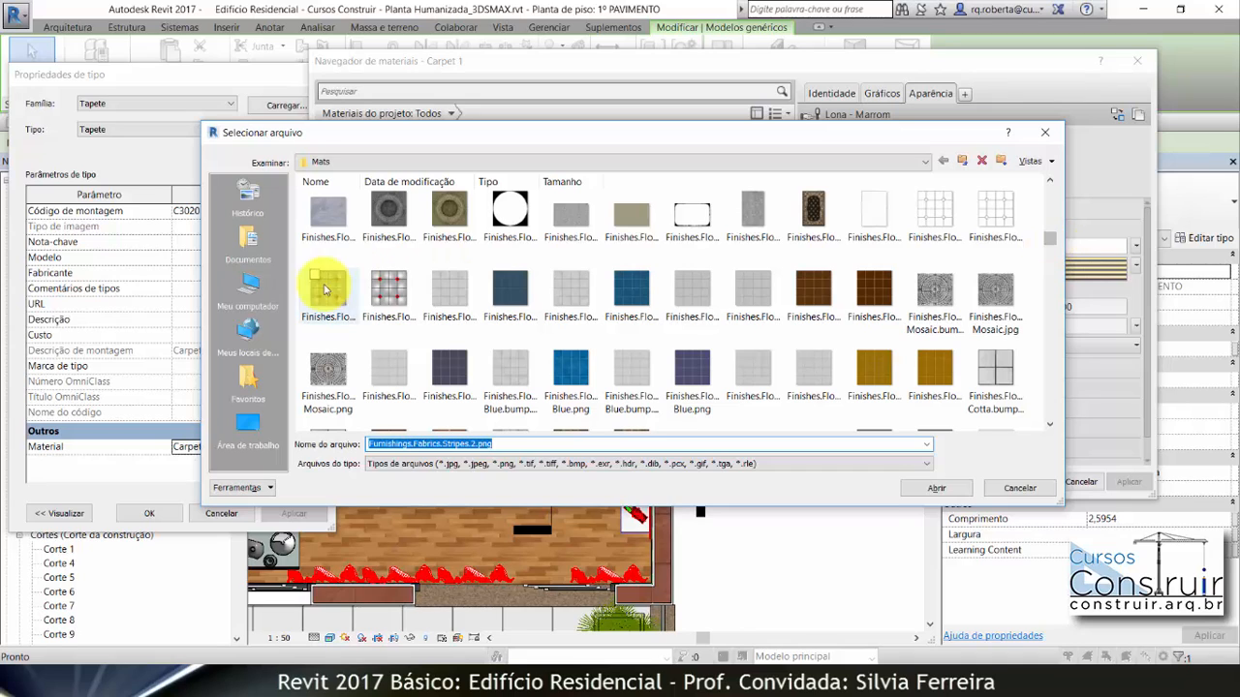
left_click(254, 288)
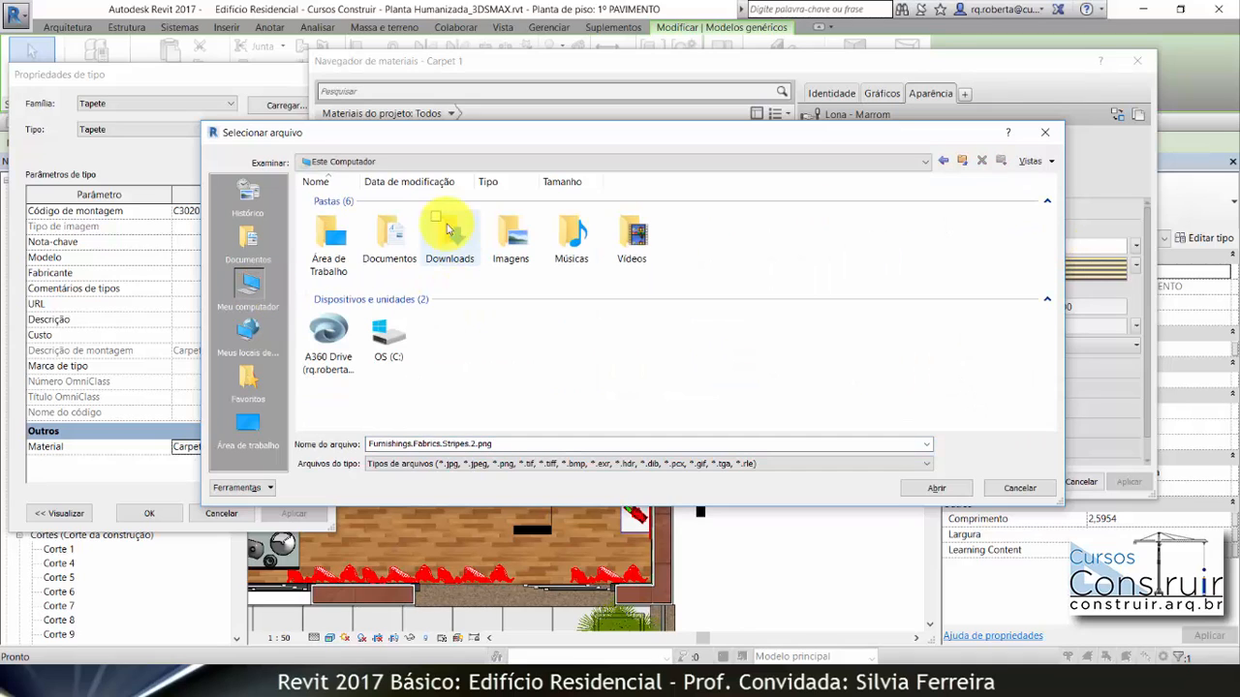
double_click(390, 237)
double_click(451, 308)
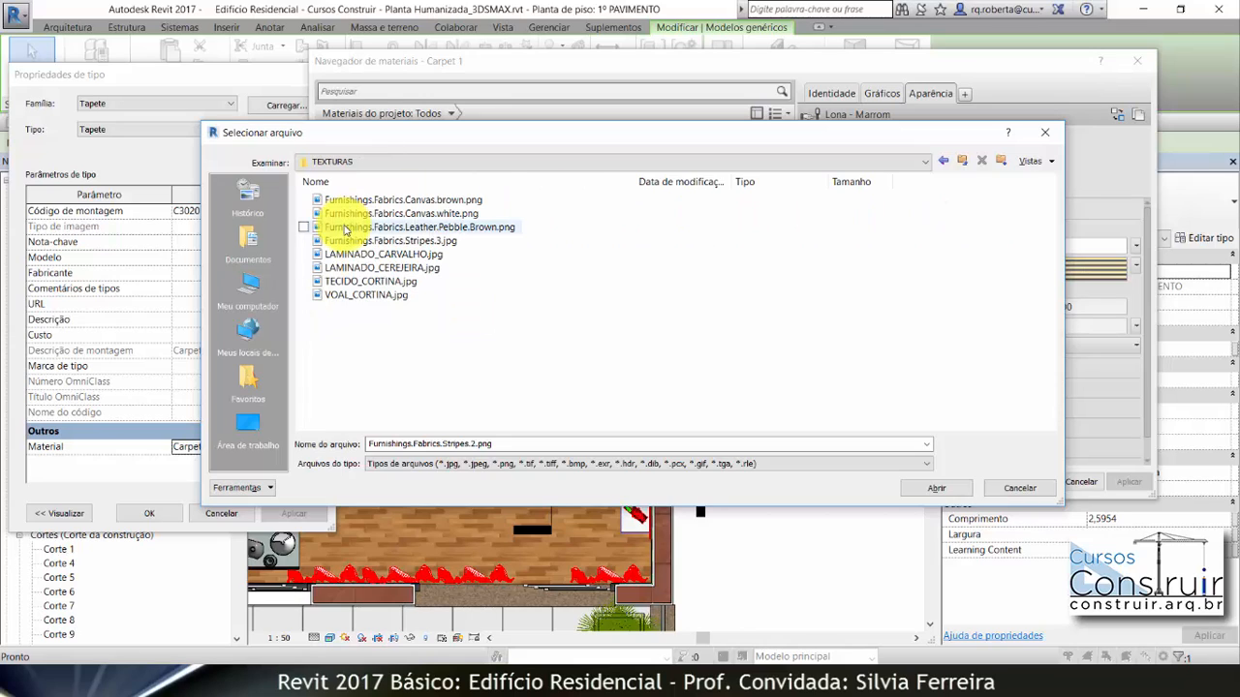
right_click(473, 322)
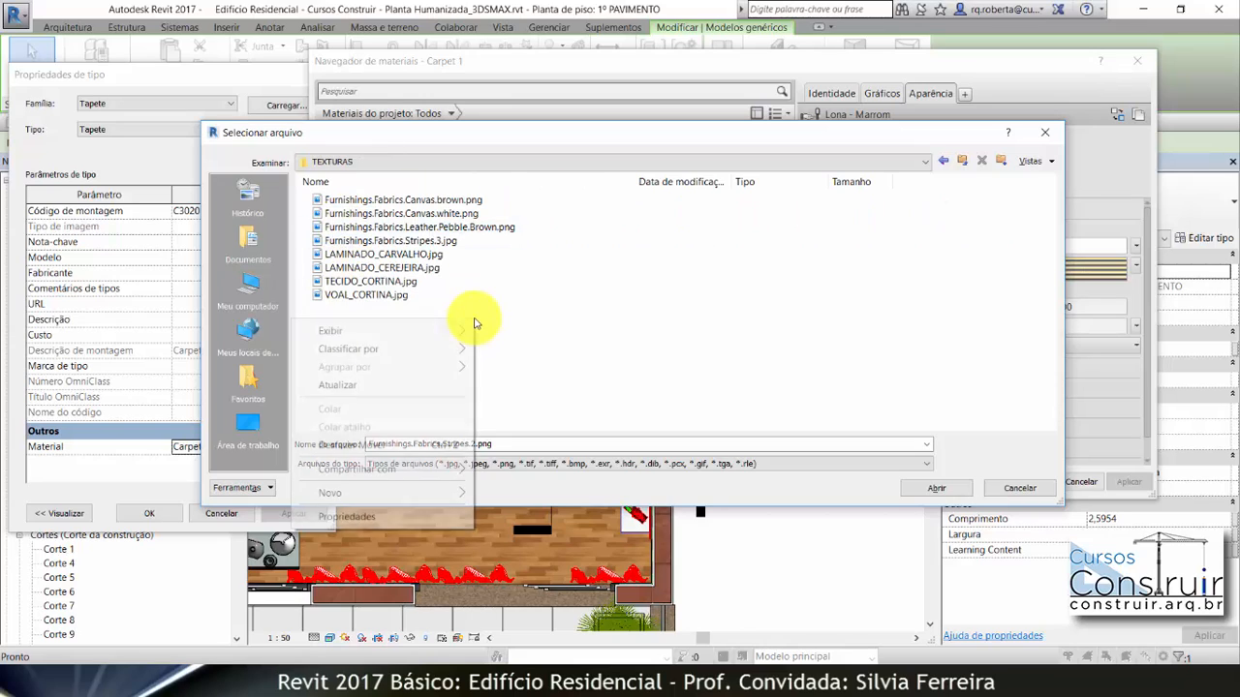
mouse_move(355, 334)
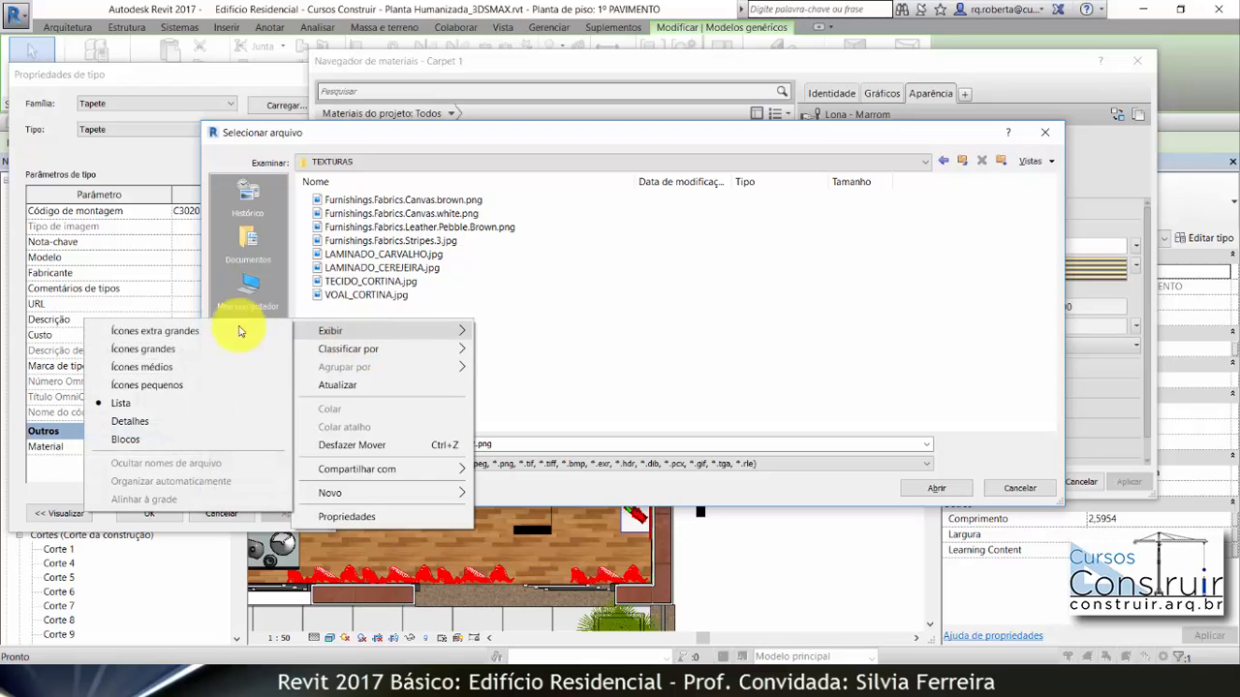
left_click(161, 351)
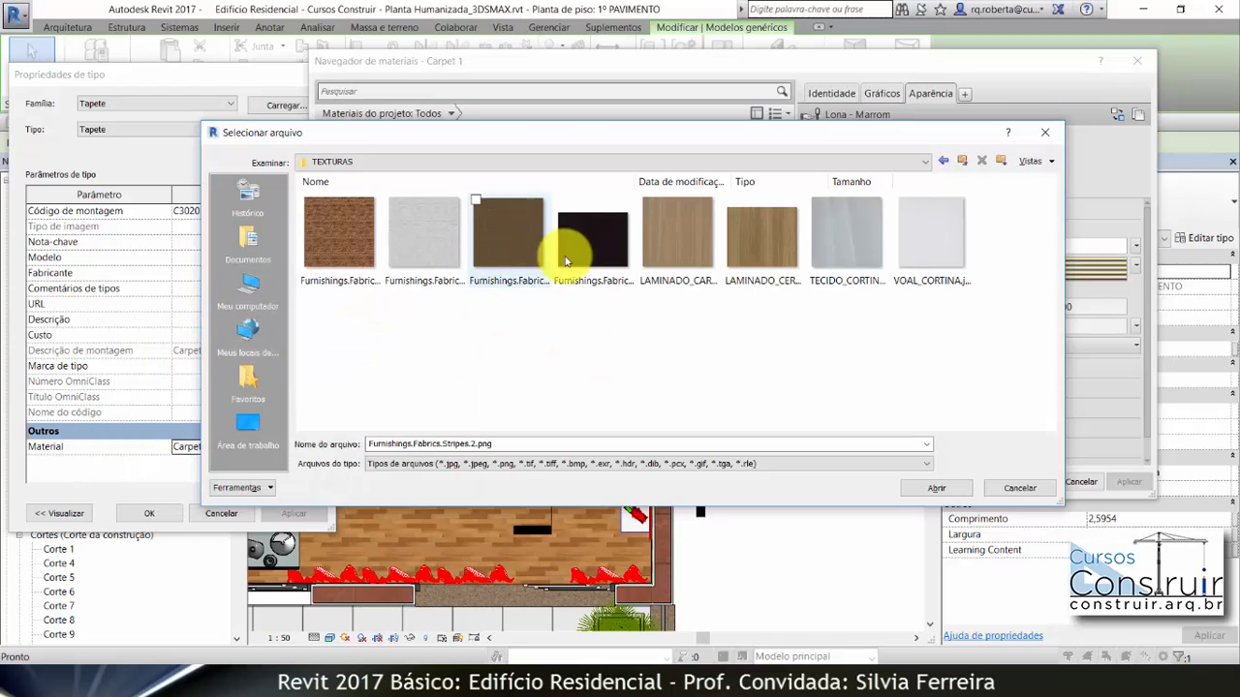
Assign Furnishings.Fabrics.Leather.Pebble.Brown.png as the Carpet 1 appearance image, accept the material and type changes, and deselect the rug.
double_click(514, 234)
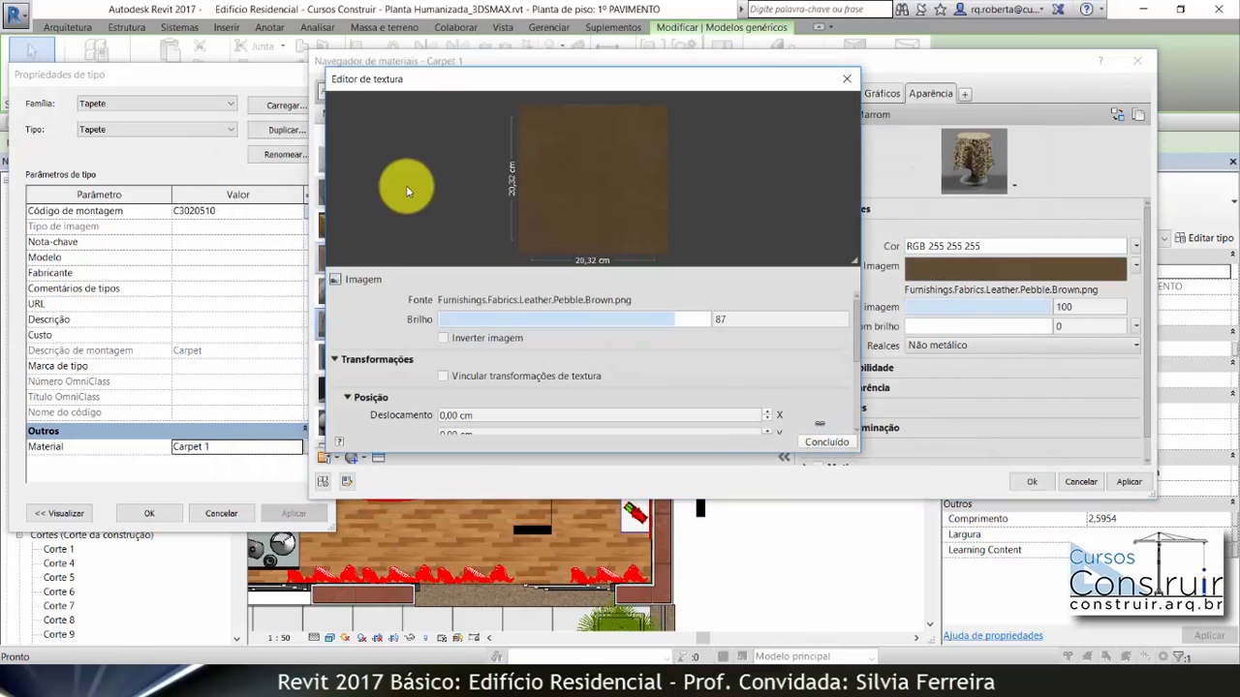
left_click(847, 79)
left_click(1126, 482)
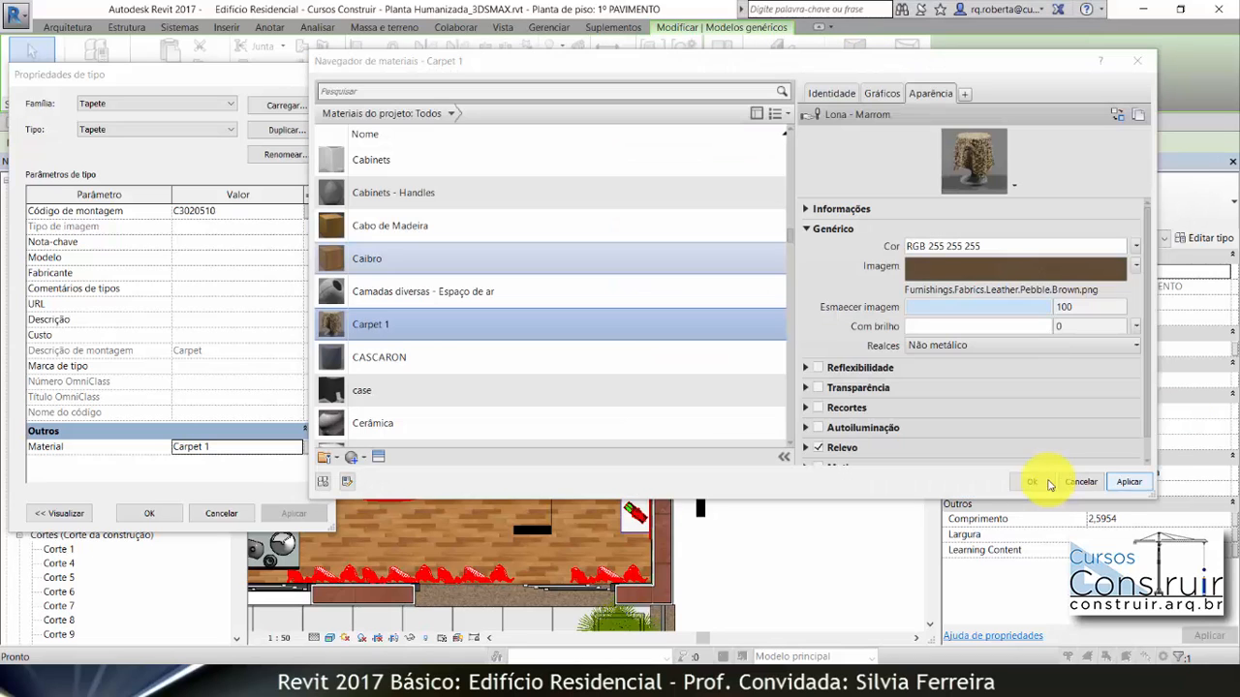
left_click(1029, 482)
left_click(149, 513)
left_click(623, 220)
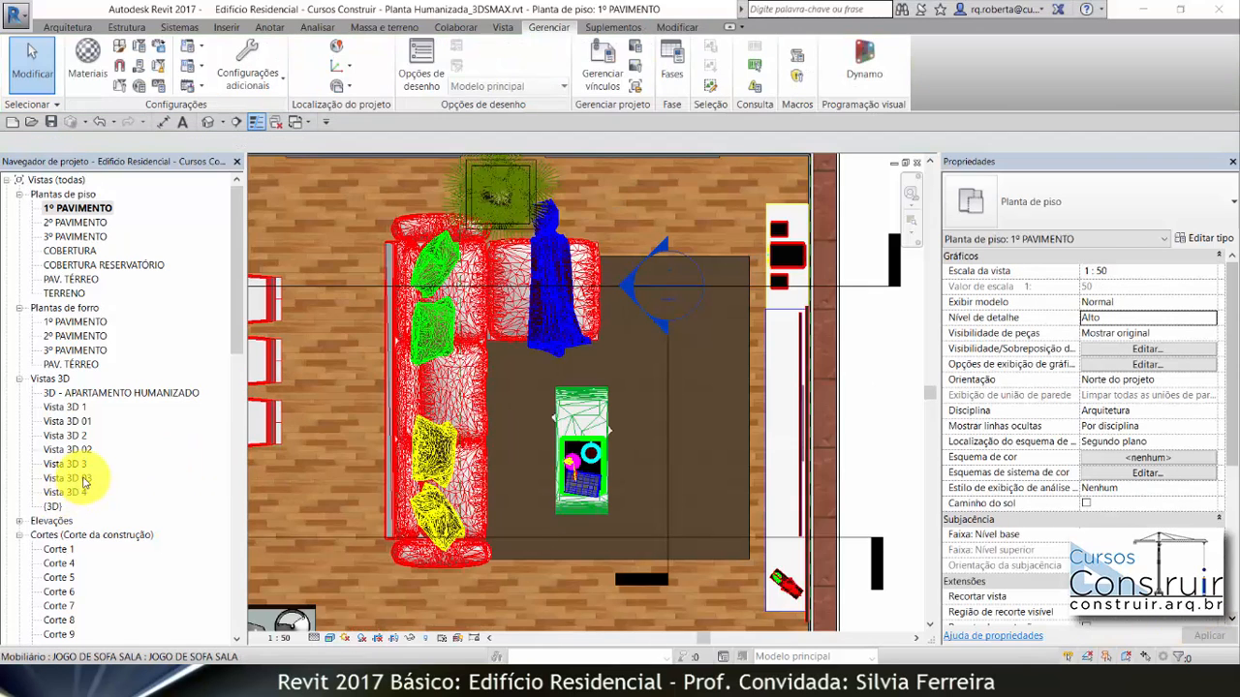
Review the living and dining areas in Vista 3D 03 and Vista 3D 02, and return to the 1º PAVIMENTO floor plan.
double_click(78, 478)
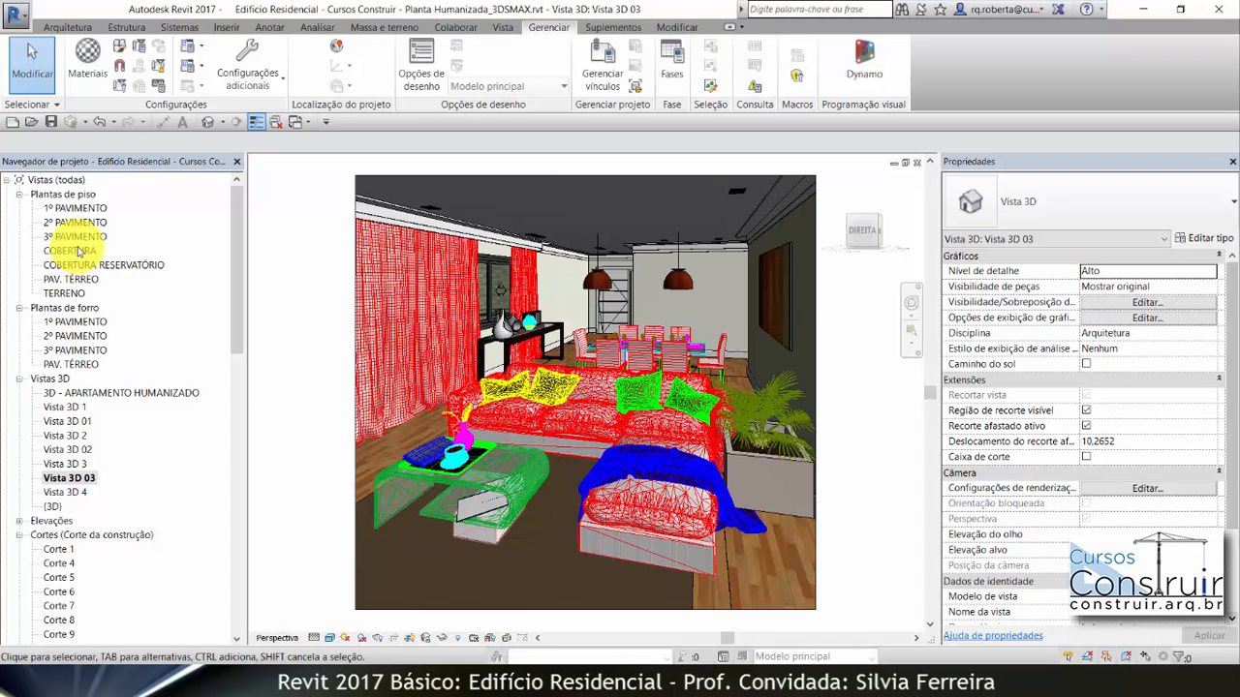
double_click(77, 450)
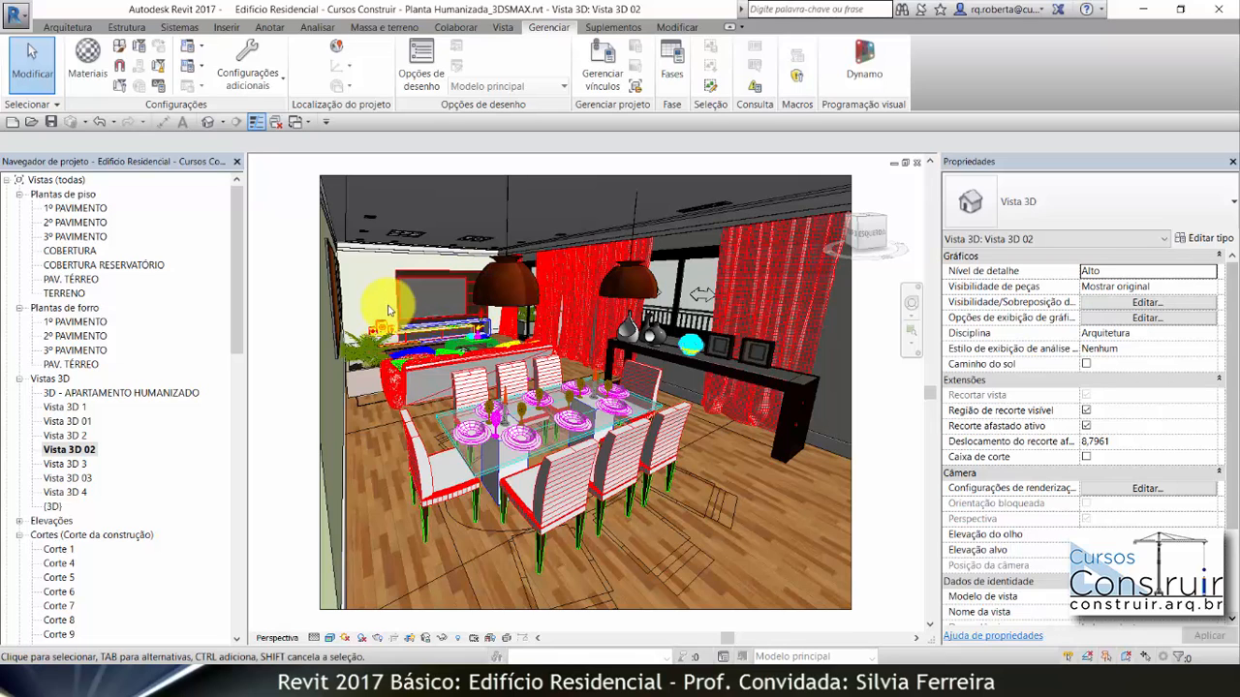
double_click(71, 209)
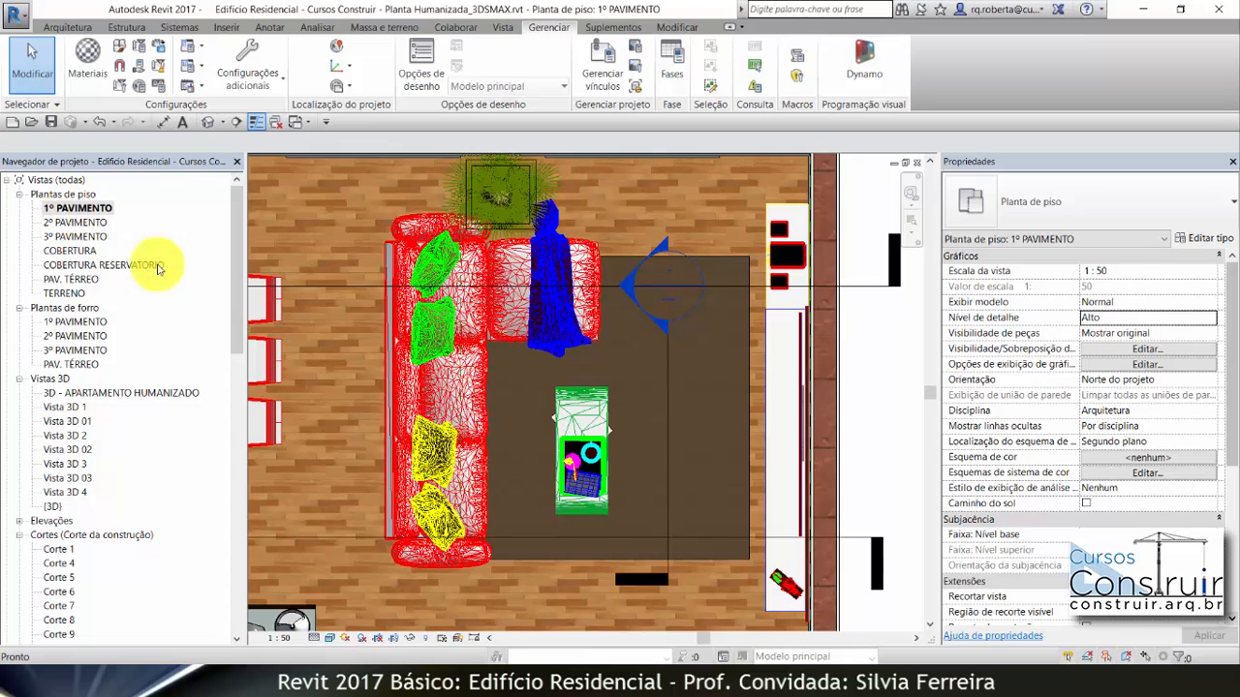
Flip the living room section line to face the TV wall and extend its ends into the bedroom and the balcony.
left_click(669, 403)
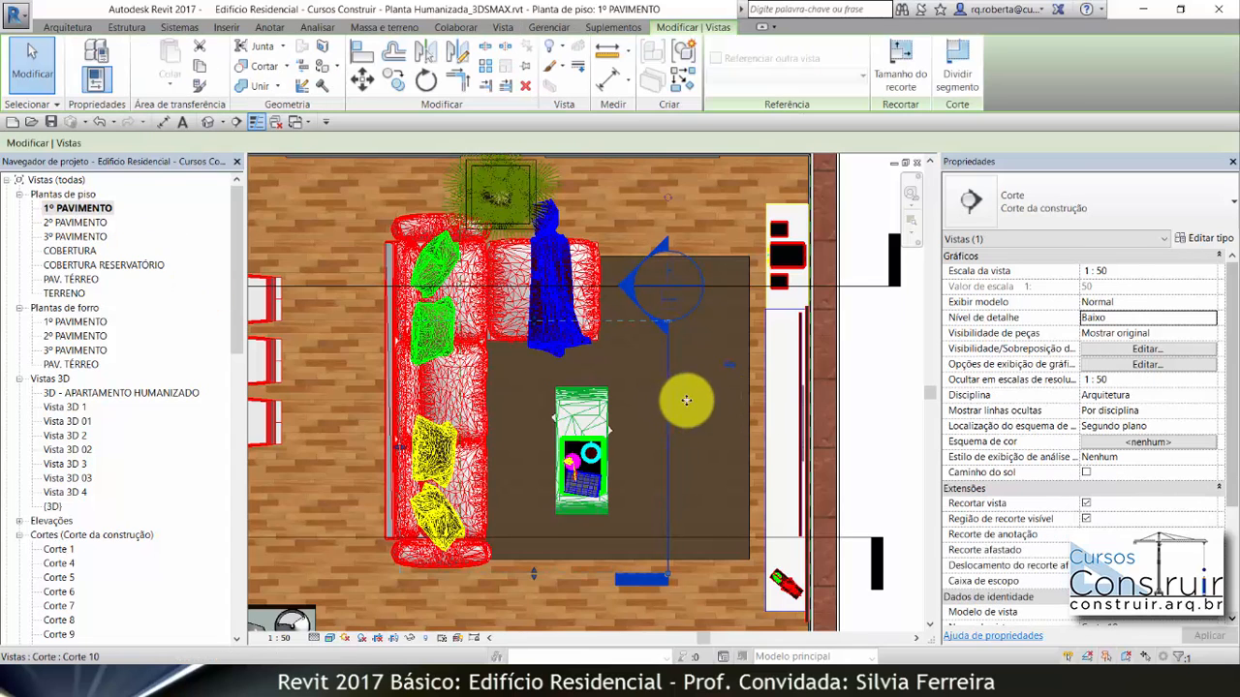
left_click(728, 365)
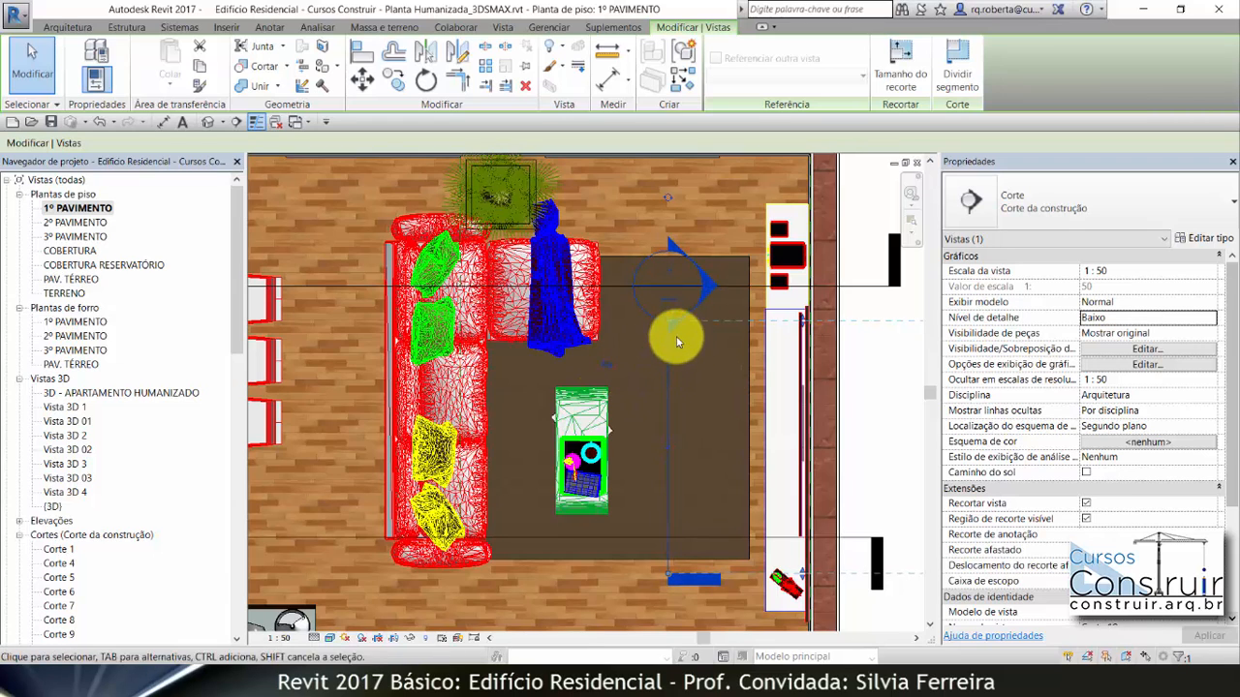
left_click_drag(669, 324, 667, 320)
scroll(668, 324, "down", 5)
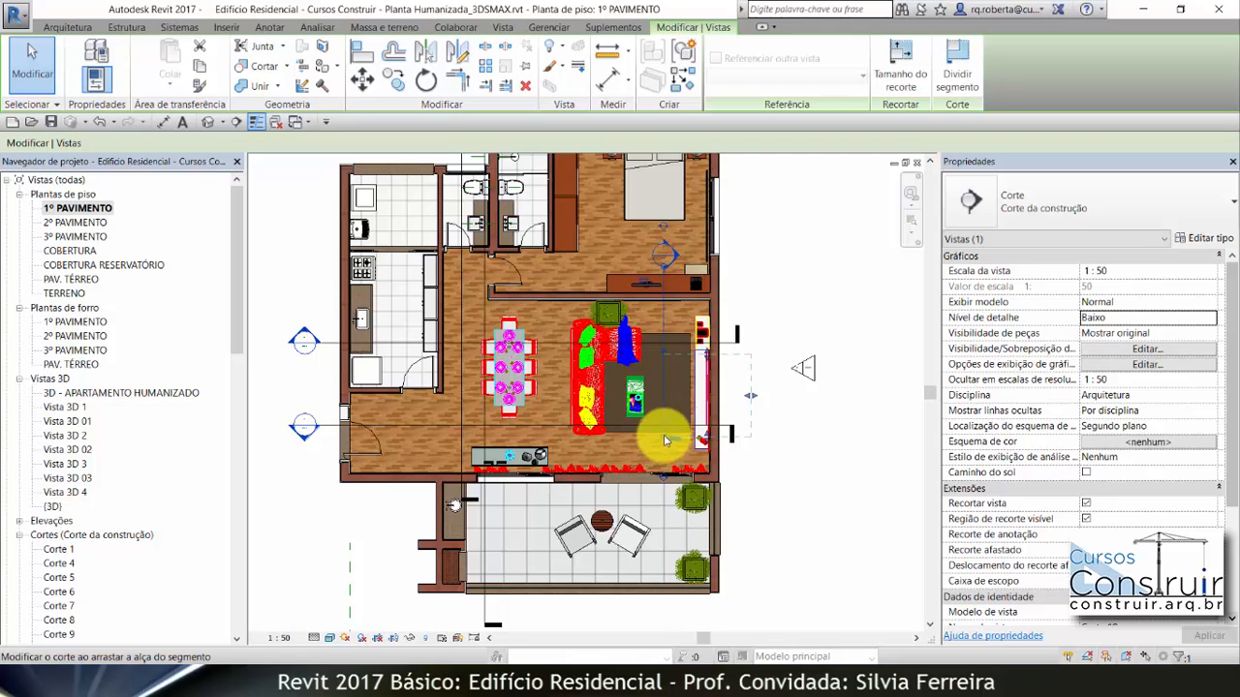
left_click_drag(664, 438, 664, 496)
left_click(798, 287)
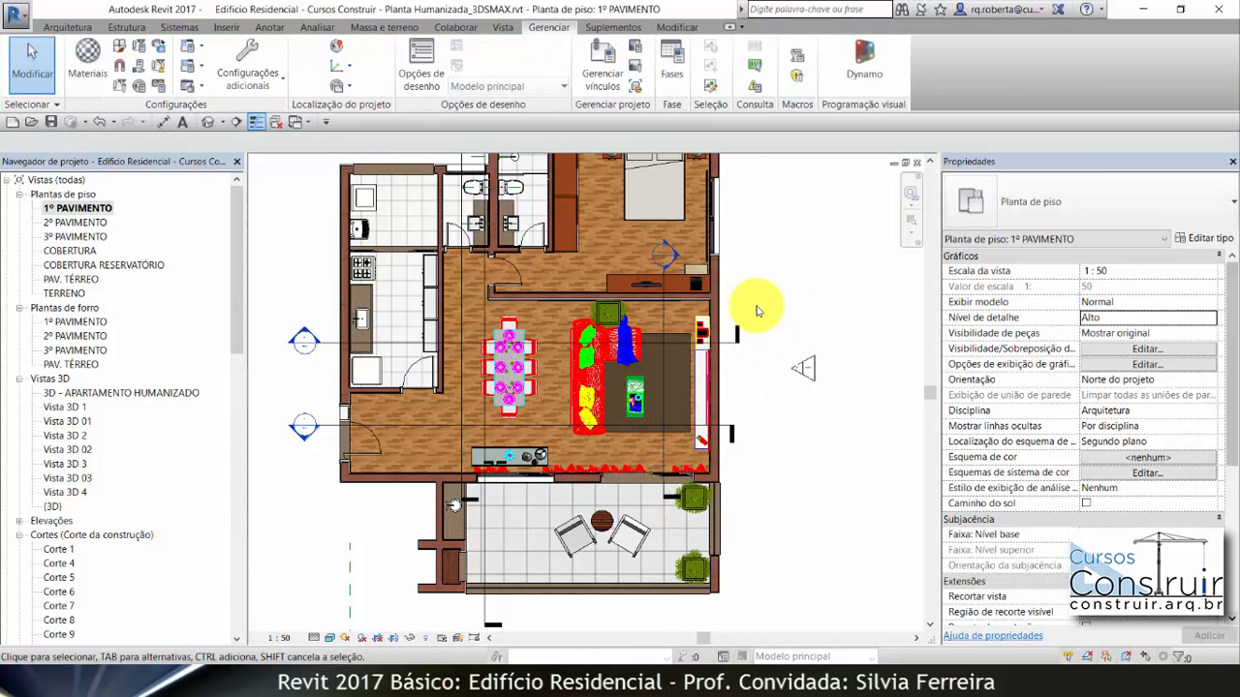
Open the Corte 10 section view and pull in the left, lower and upper edges of its crop region around the living room.
scroll(683, 310, "up", 2)
double_click(666, 235)
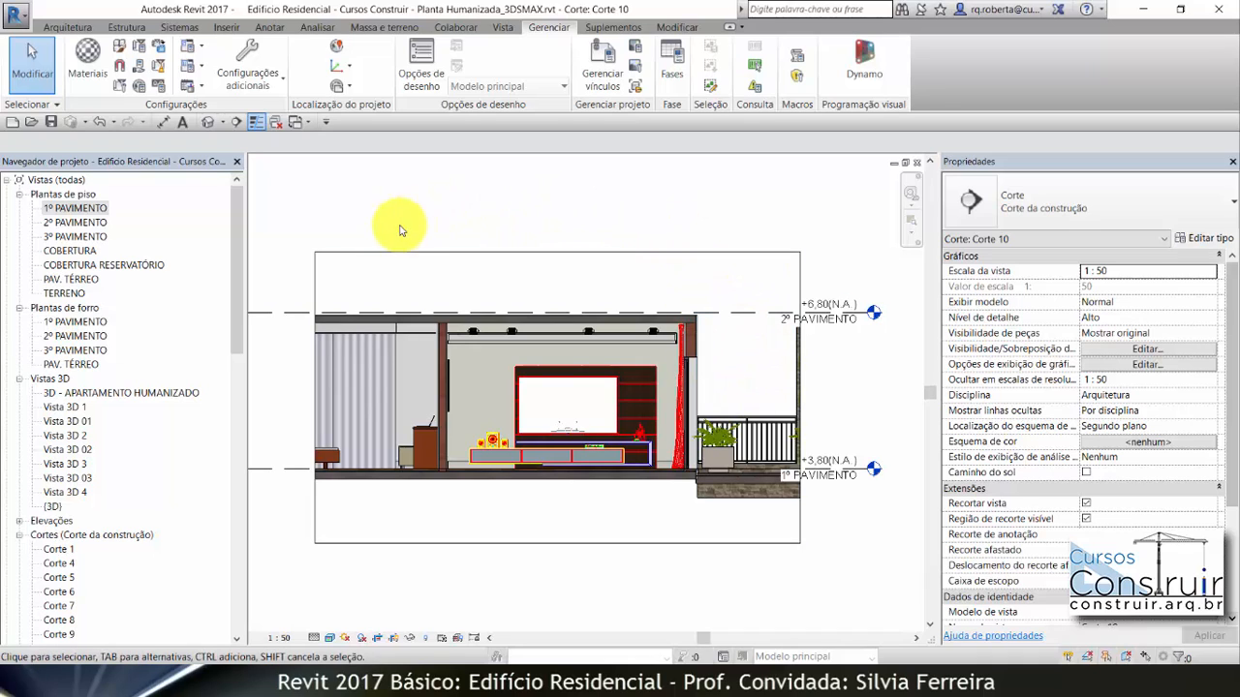
left_click(315, 287)
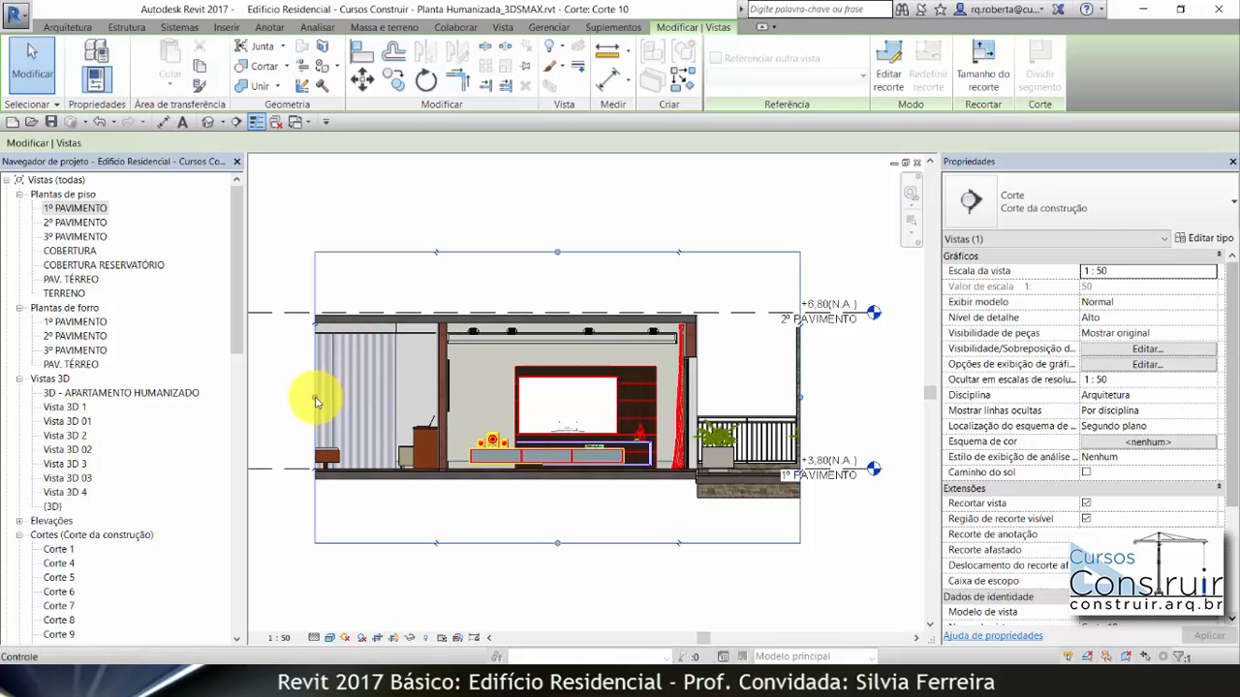
left_click_drag(324, 397, 404, 401)
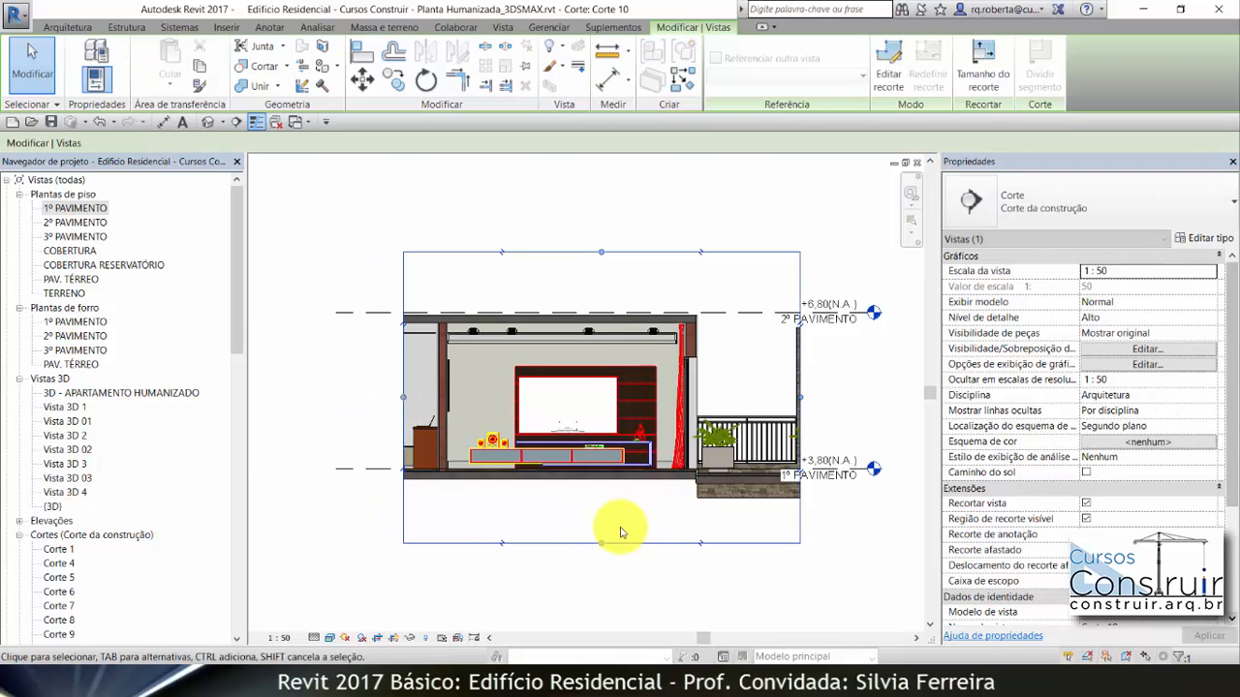
left_click_drag(600, 534, 597, 500)
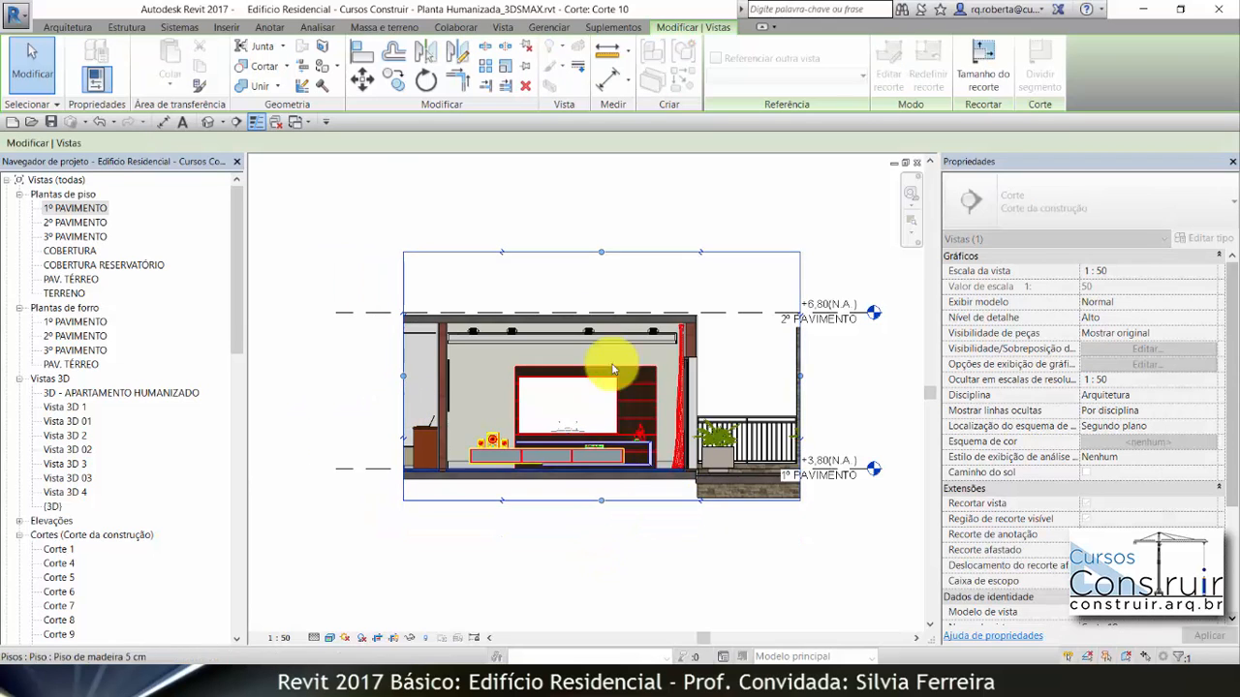
left_click_drag(598, 252, 589, 285)
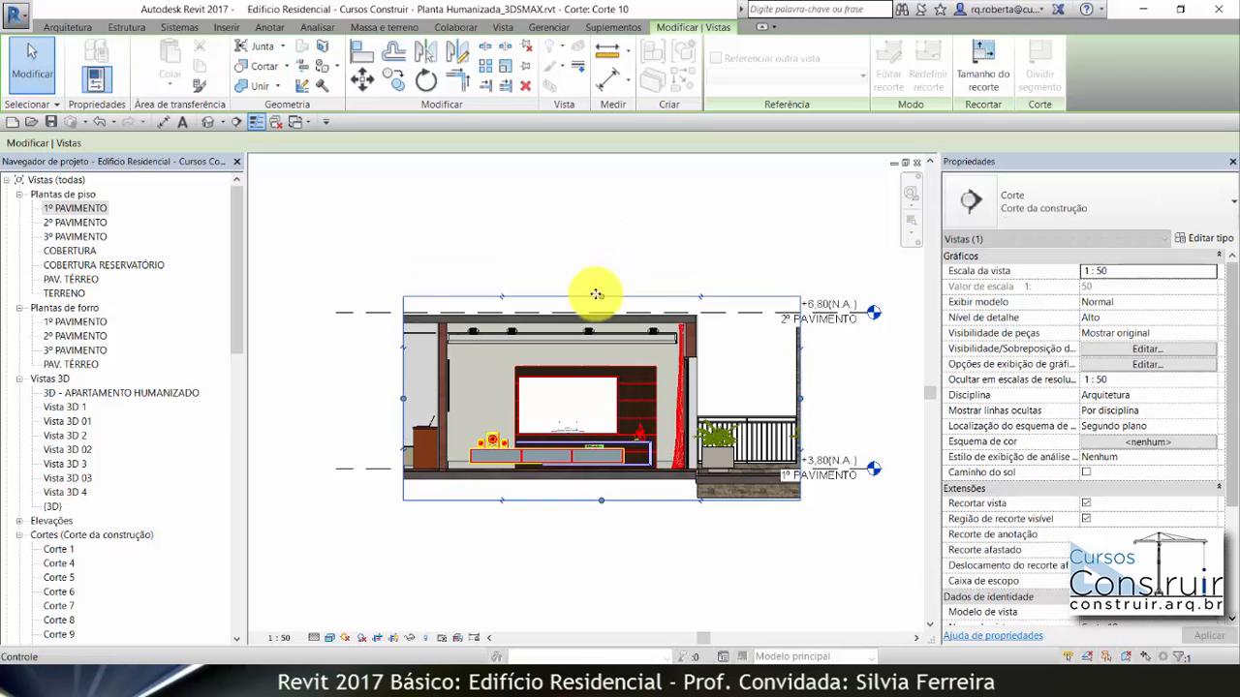
scroll(523, 422, "up", 2)
scroll(523, 421, "up", 4)
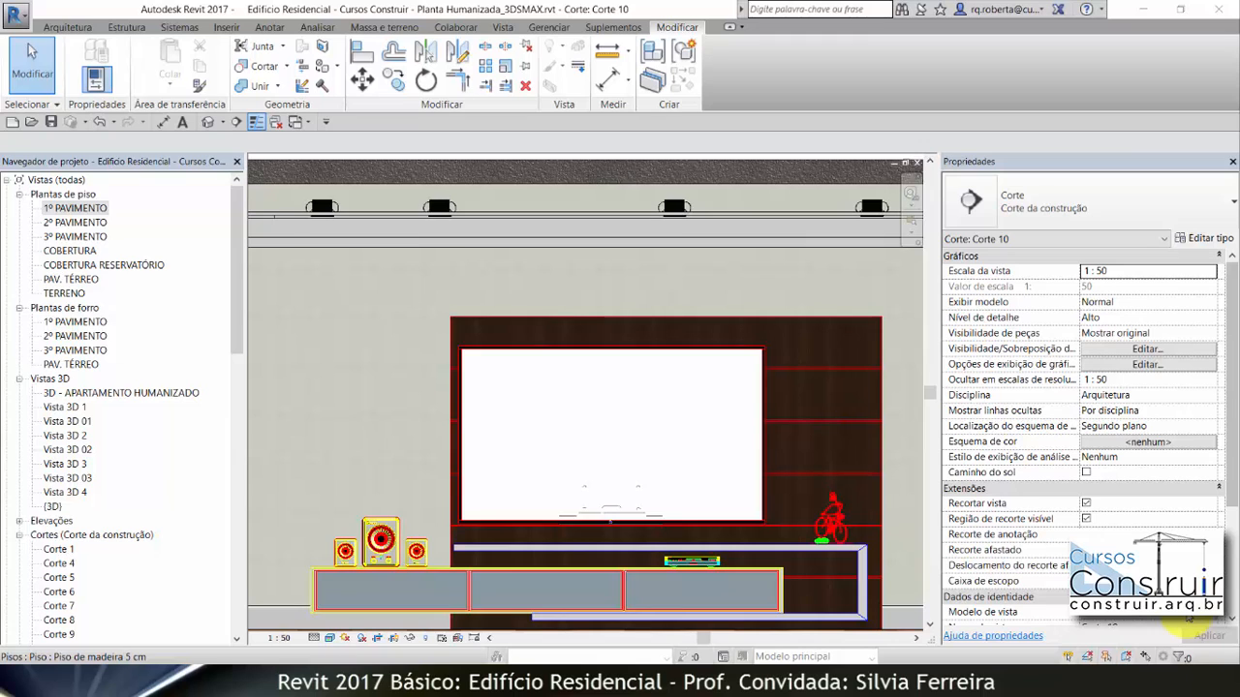
In the 1º PAVIMENTO floor plan, start an in-place model at the TV with category Equipamento especial and name Equipamento especial 1.
double_click(75, 209)
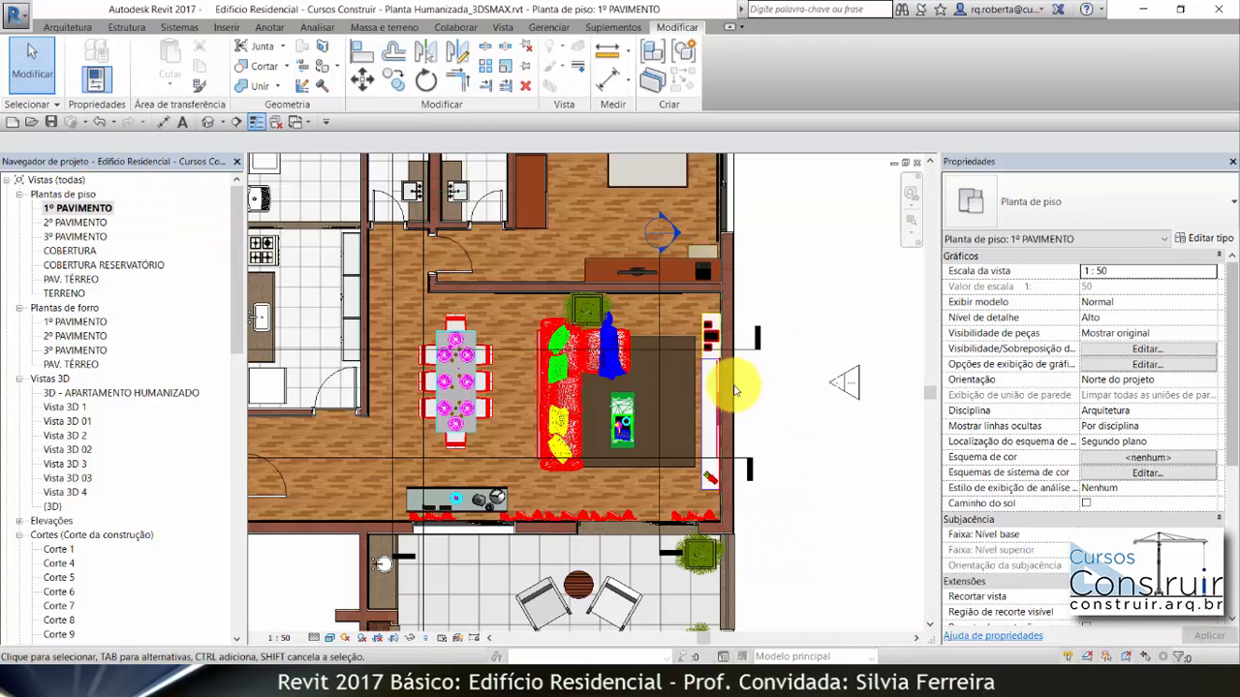
scroll(695, 355, "up", 5)
scroll(695, 354, "up", 5)
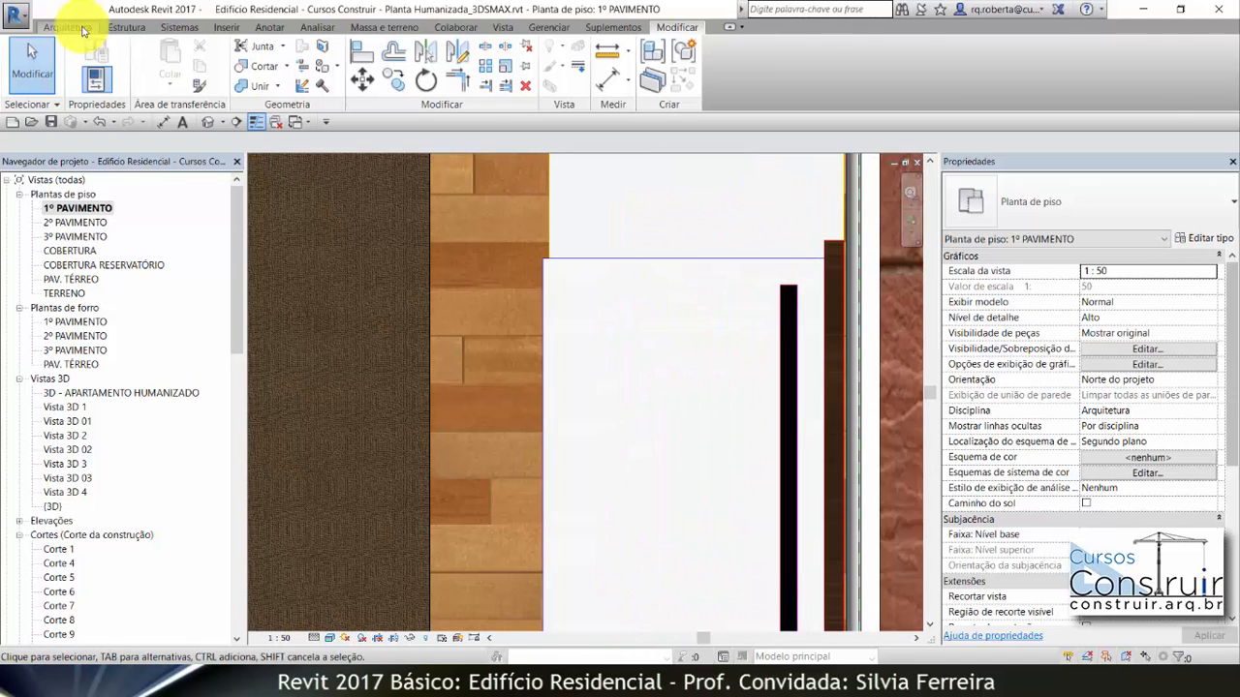
left_click(84, 31)
left_click(229, 67)
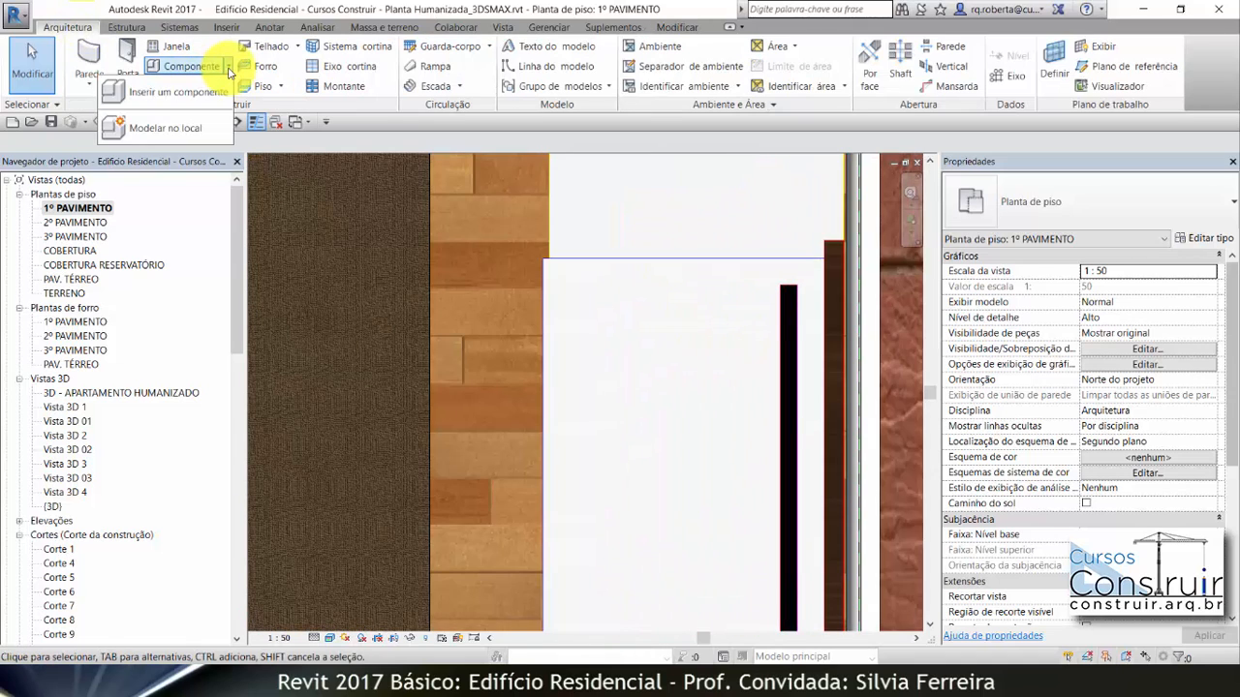
left_click(160, 127)
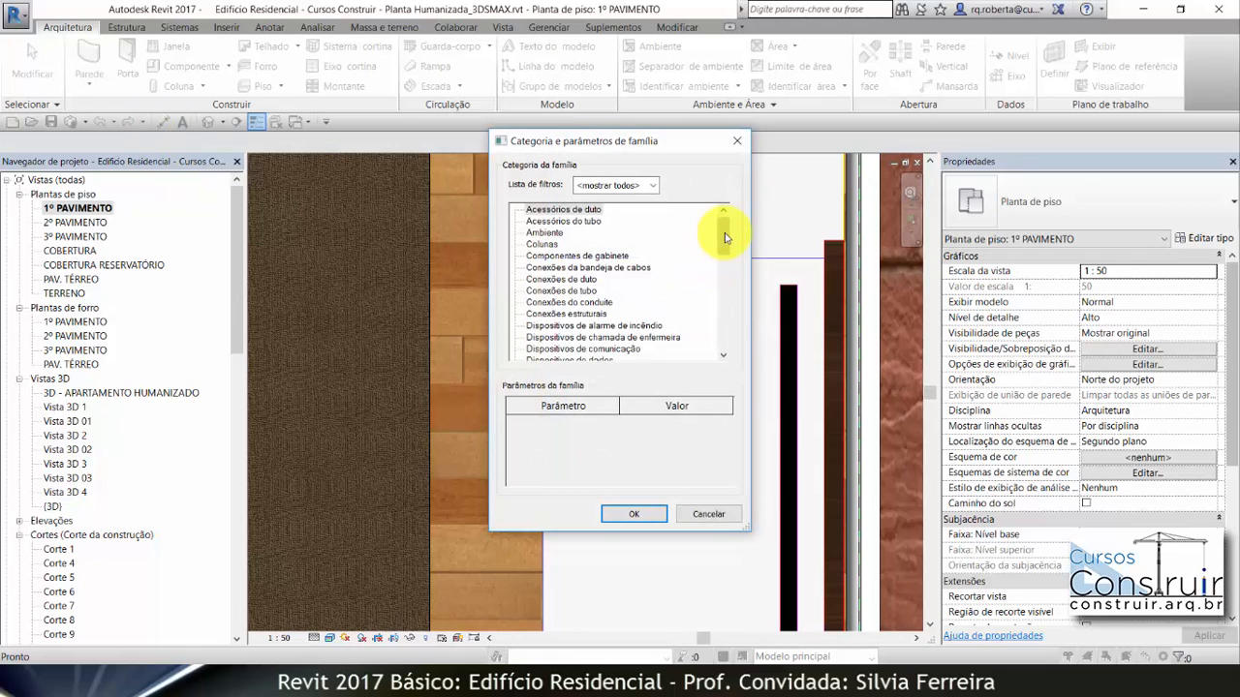
left_click_drag(724, 232, 724, 278)
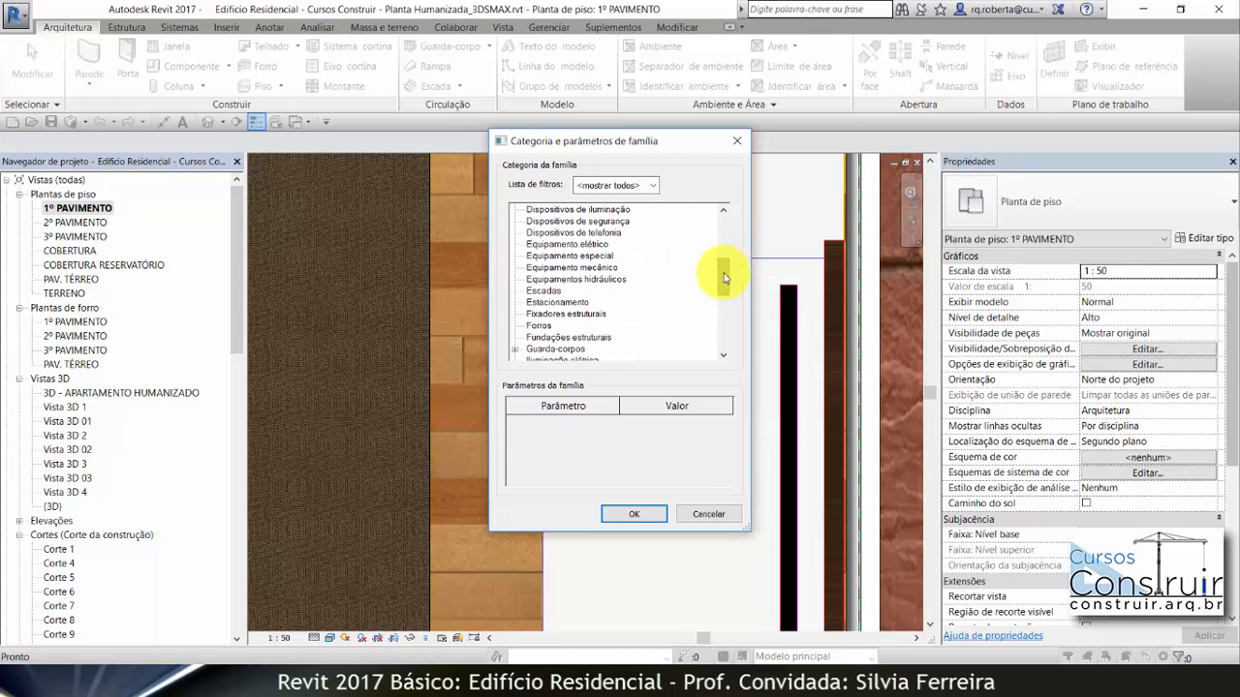
double_click(577, 255)
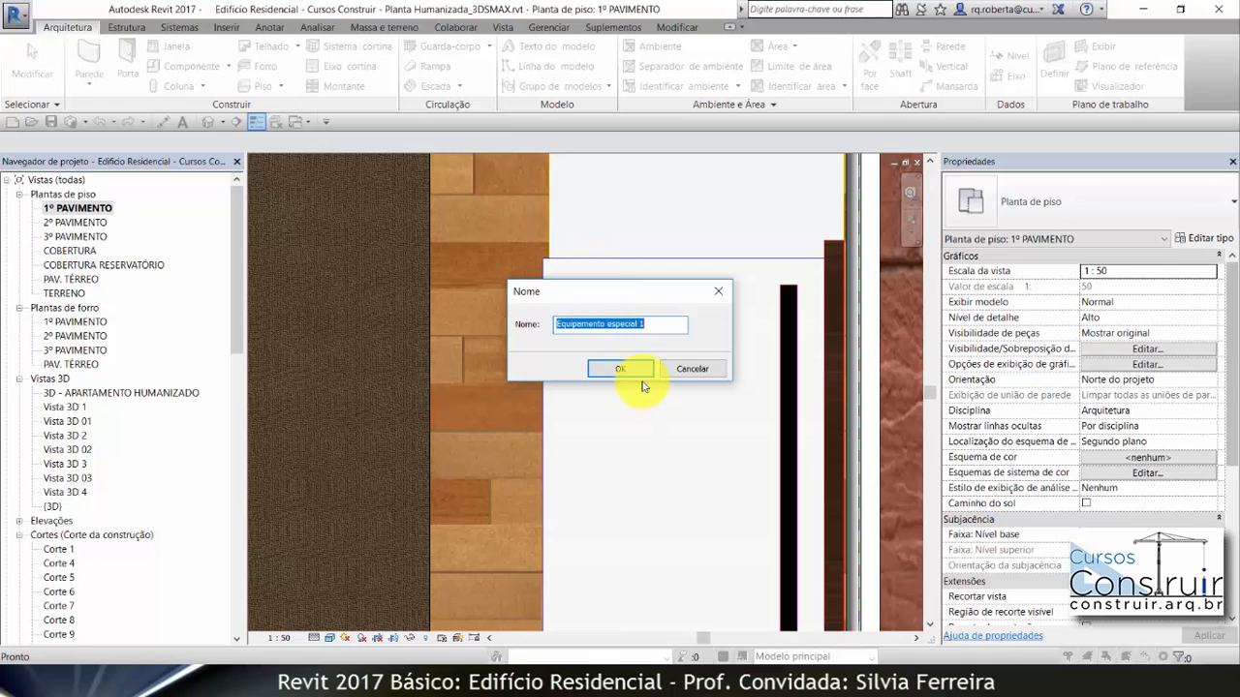
left_click(596, 369)
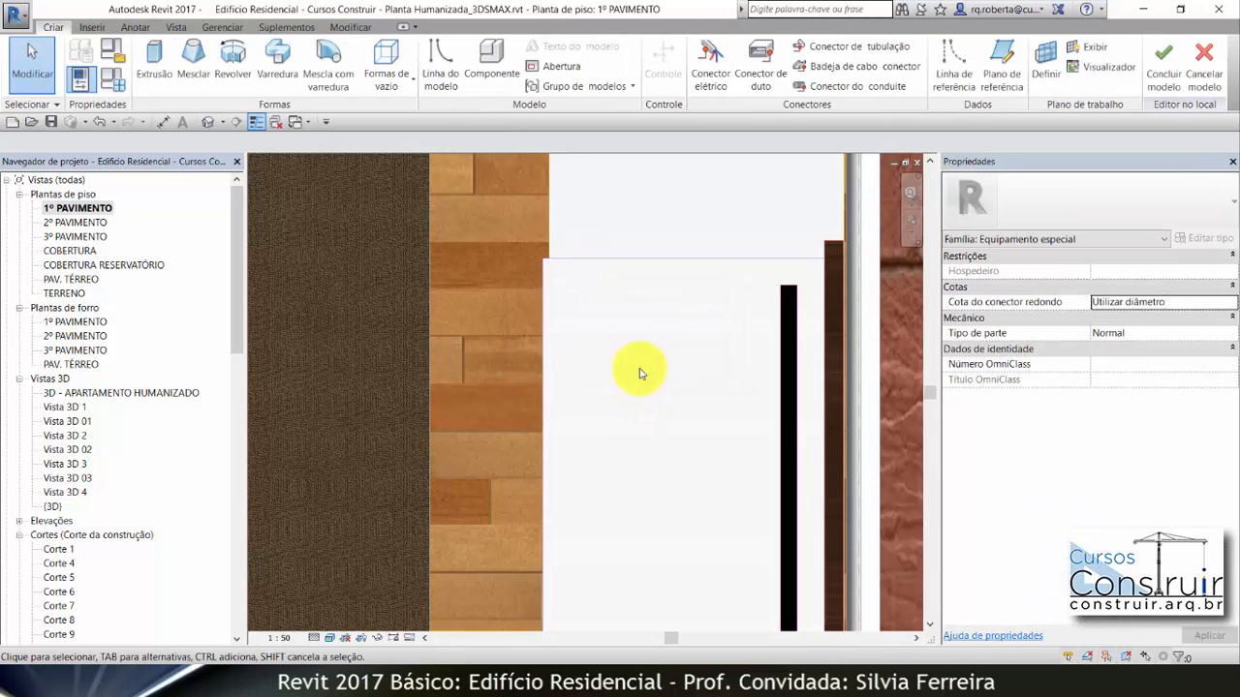
Start a solid extrusion with its start at 1,5 and its end at 3,0.
left_click(153, 62)
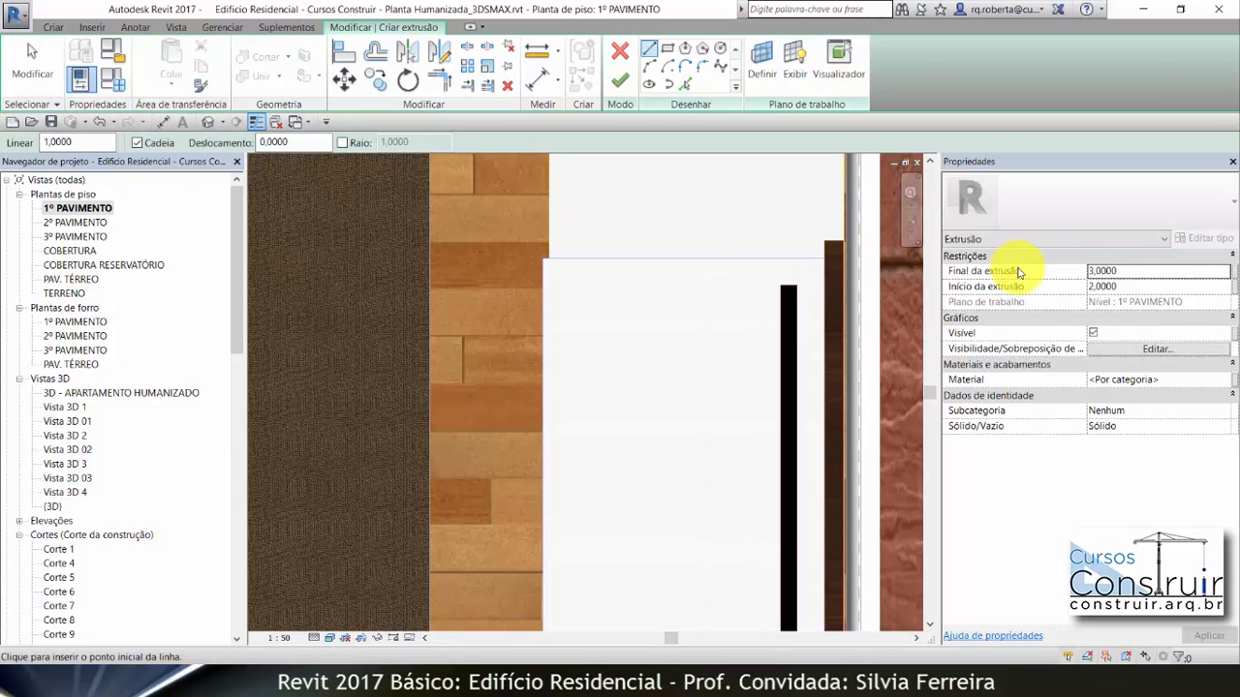
left_click(1104, 286)
type("1,5")
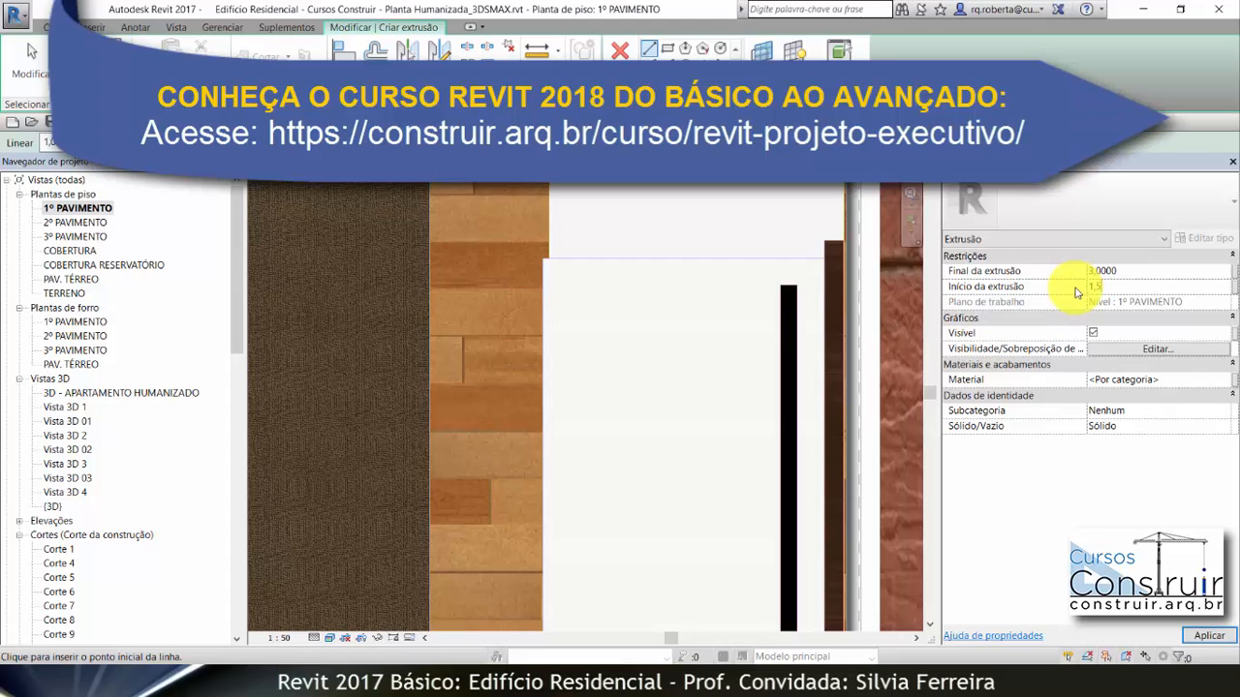
left_click(1141, 274)
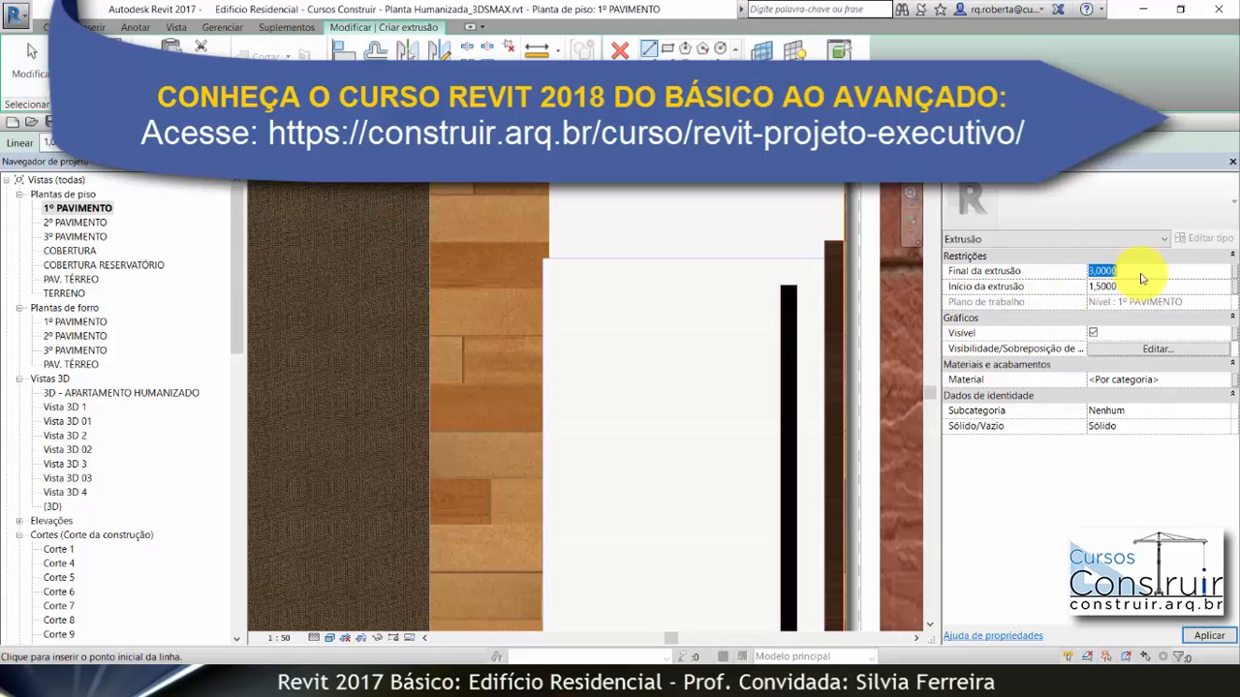
left_click(1208, 636)
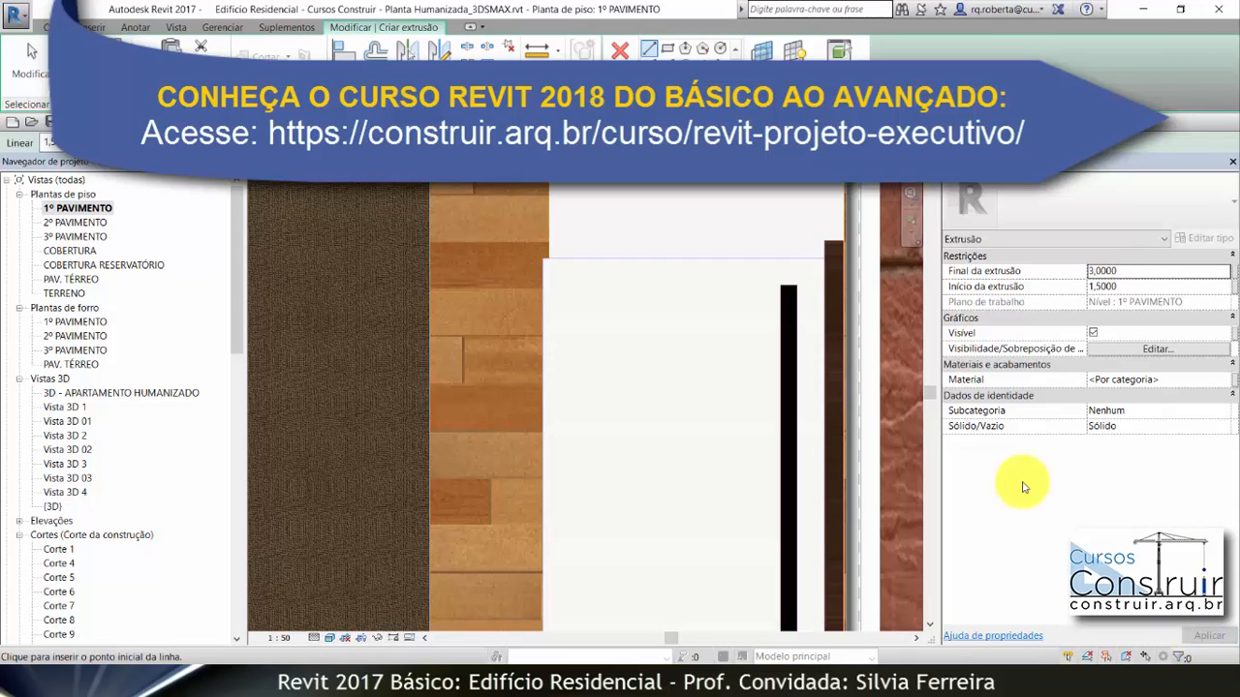
Sketch a narrow rectangle along the front face of the television, stopping just short of its lower end, and finish the extrusion.
scroll(794, 287, "up", 4)
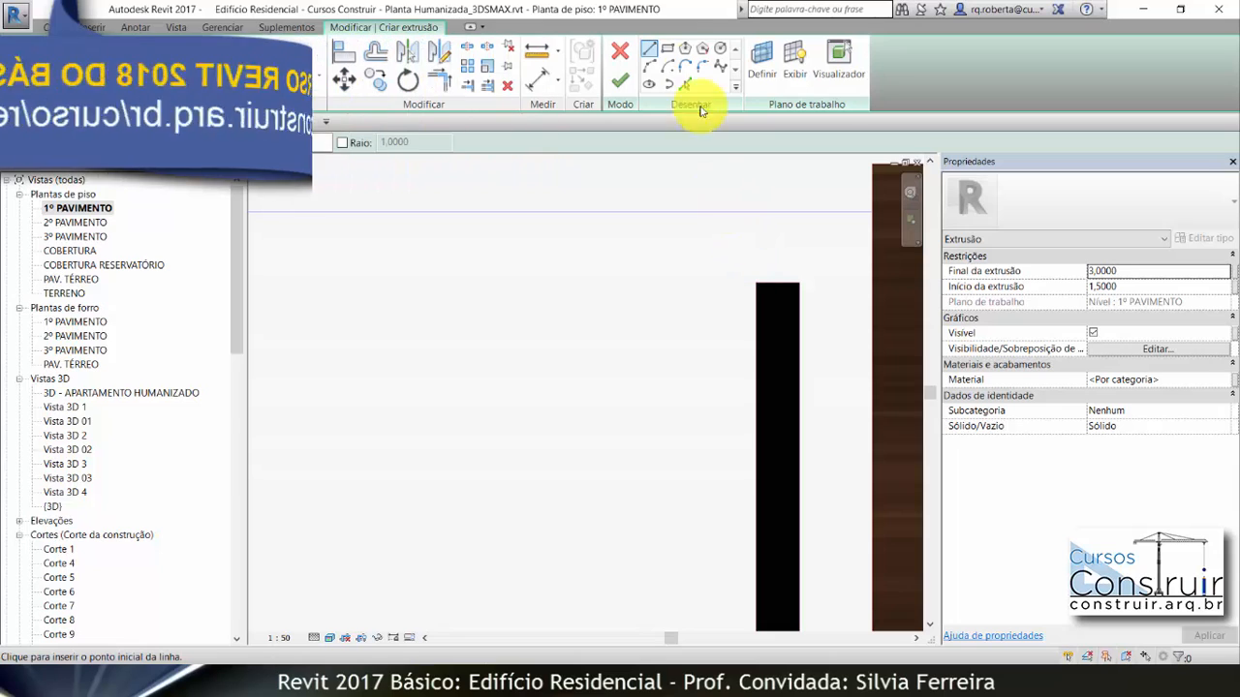
left_click(669, 54)
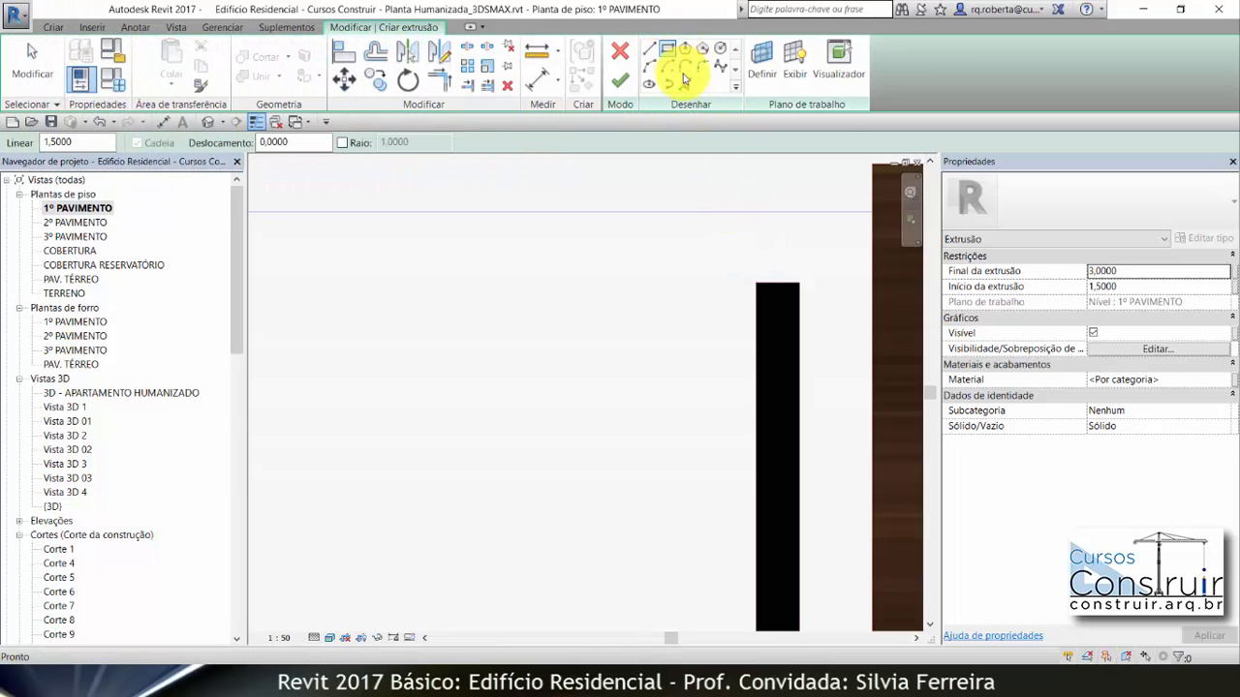
left_click(755, 337)
scroll(736, 223, "down", 5)
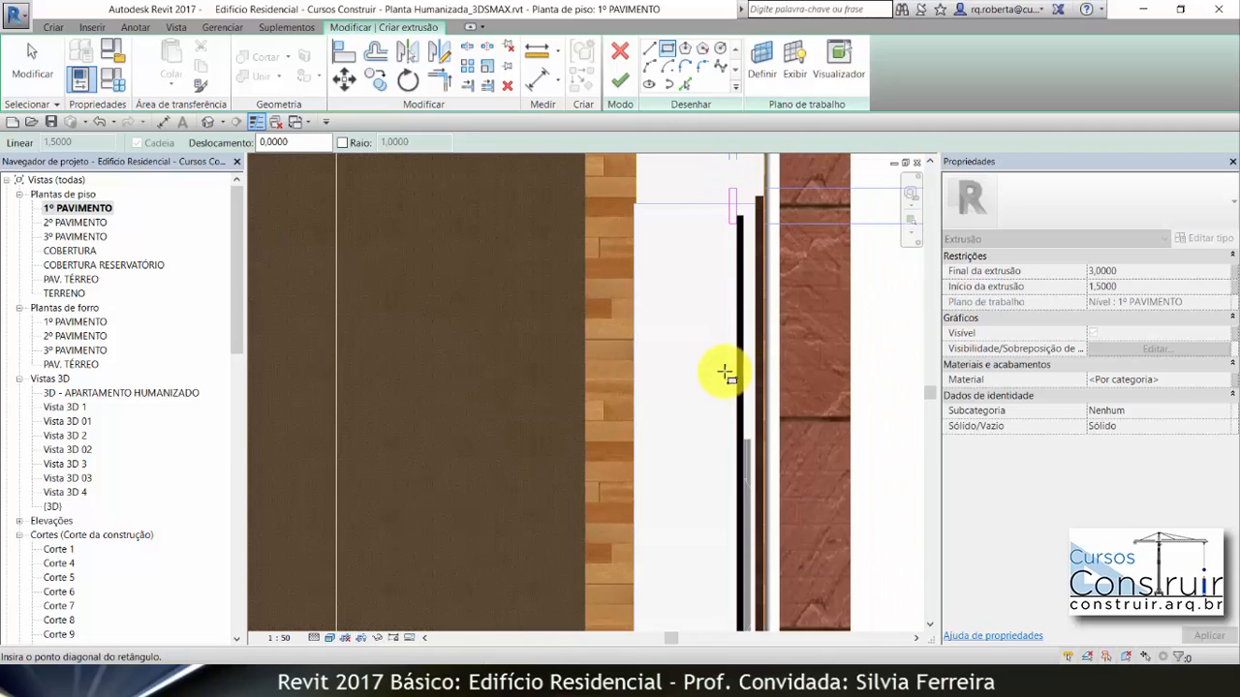
scroll(715, 419, "down", 4)
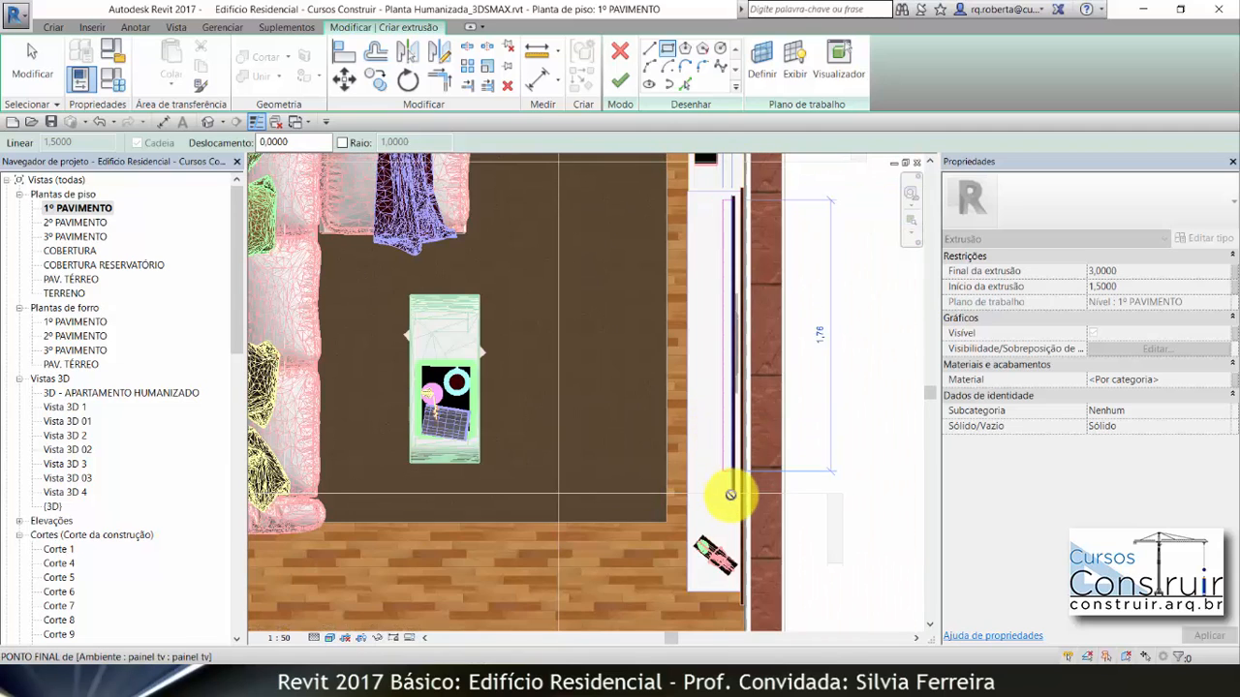
scroll(733, 492, "up", 5)
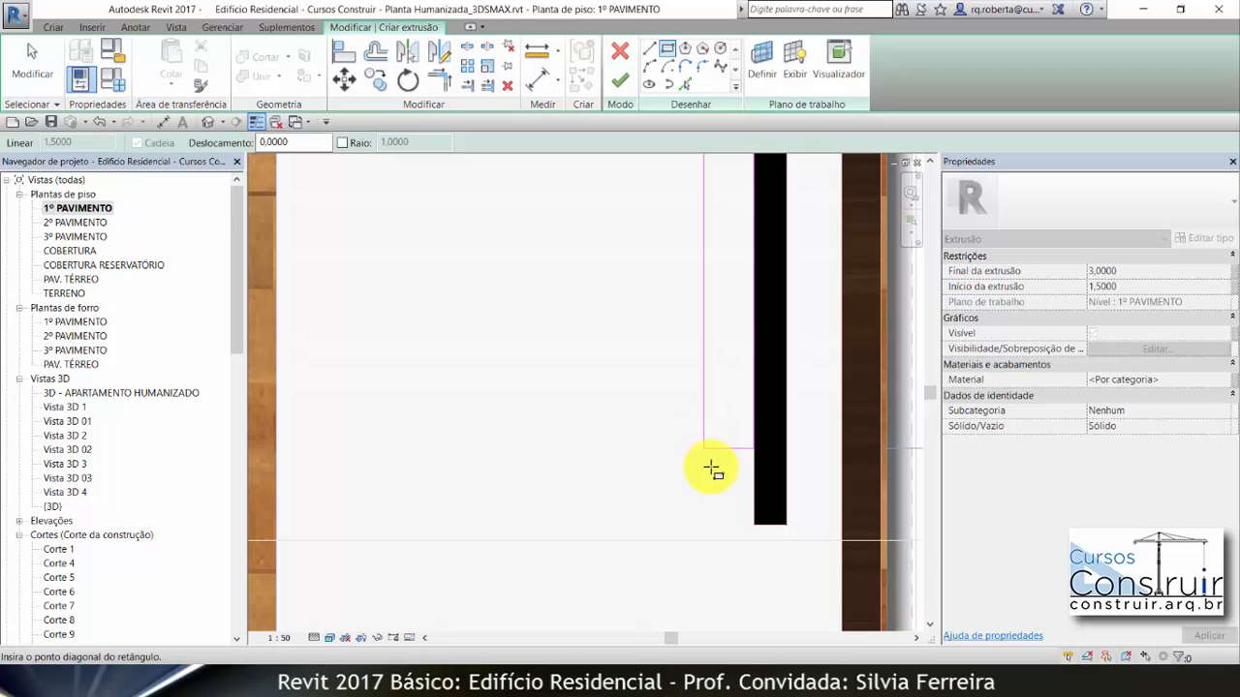
scroll(714, 471, "up", 2)
scroll(720, 524, "up", 2)
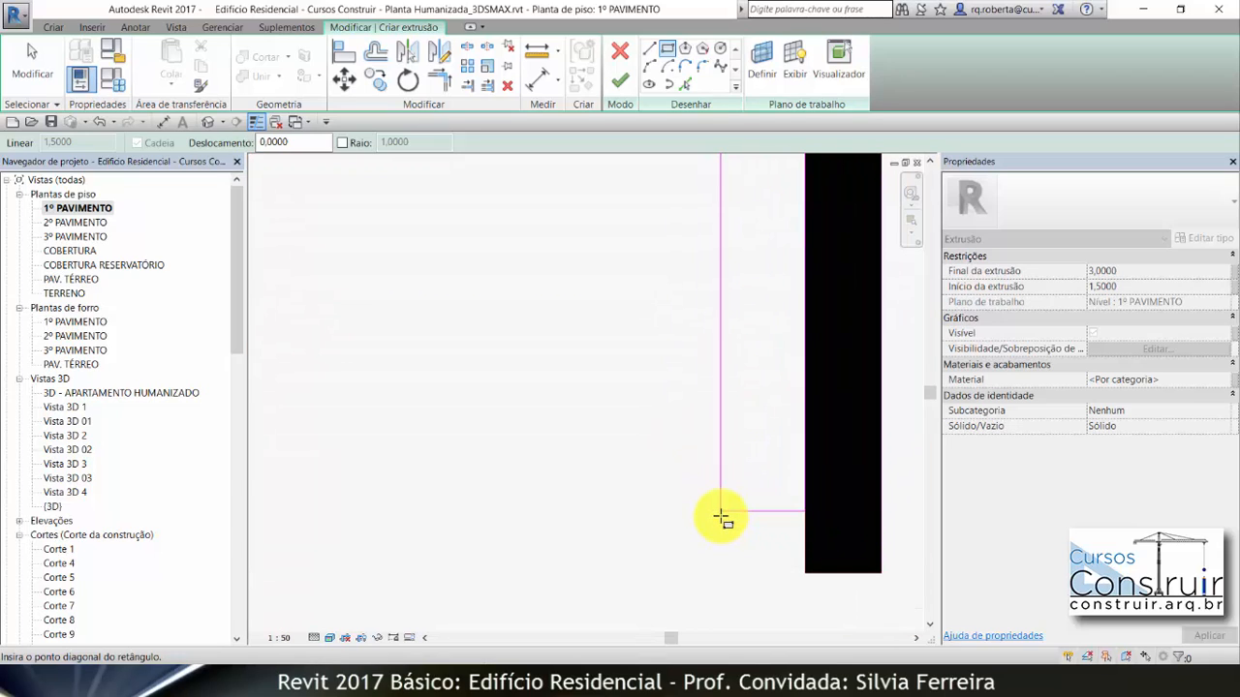
left_click(722, 517)
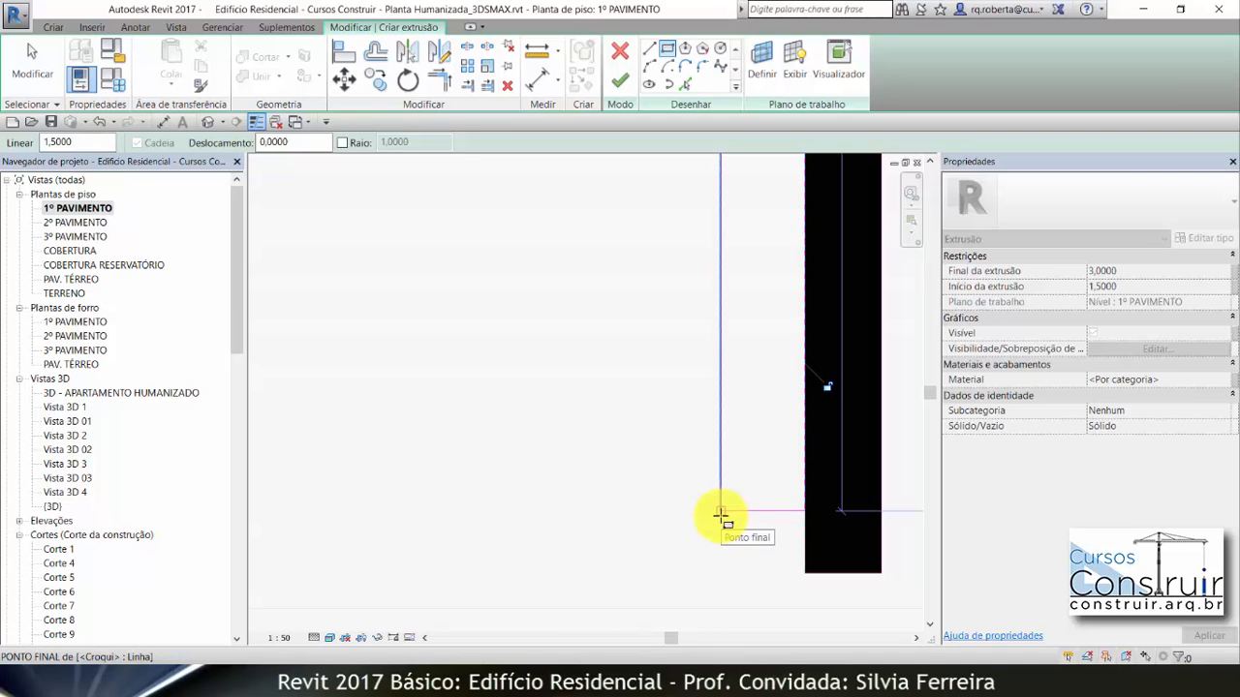
left_click(619, 82)
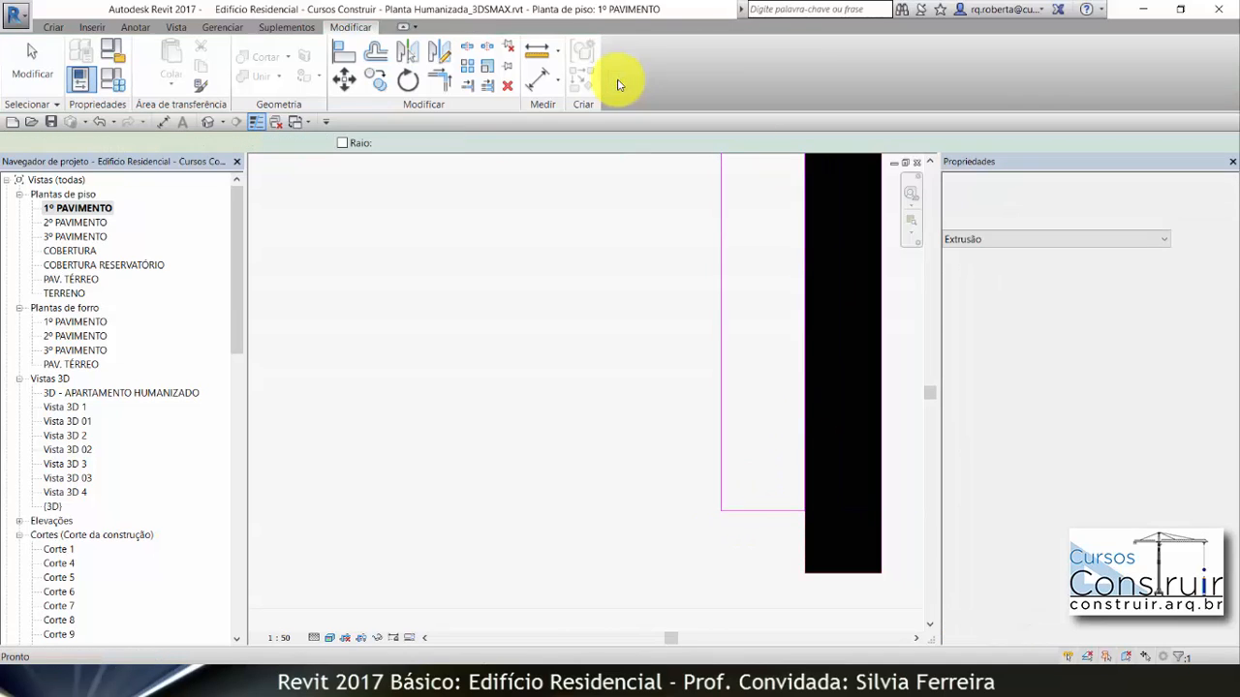
Push the extrusion's front face in to the television's front so only a thin screen panel remains, and finish the in-place model.
scroll(691, 560, "down", 5)
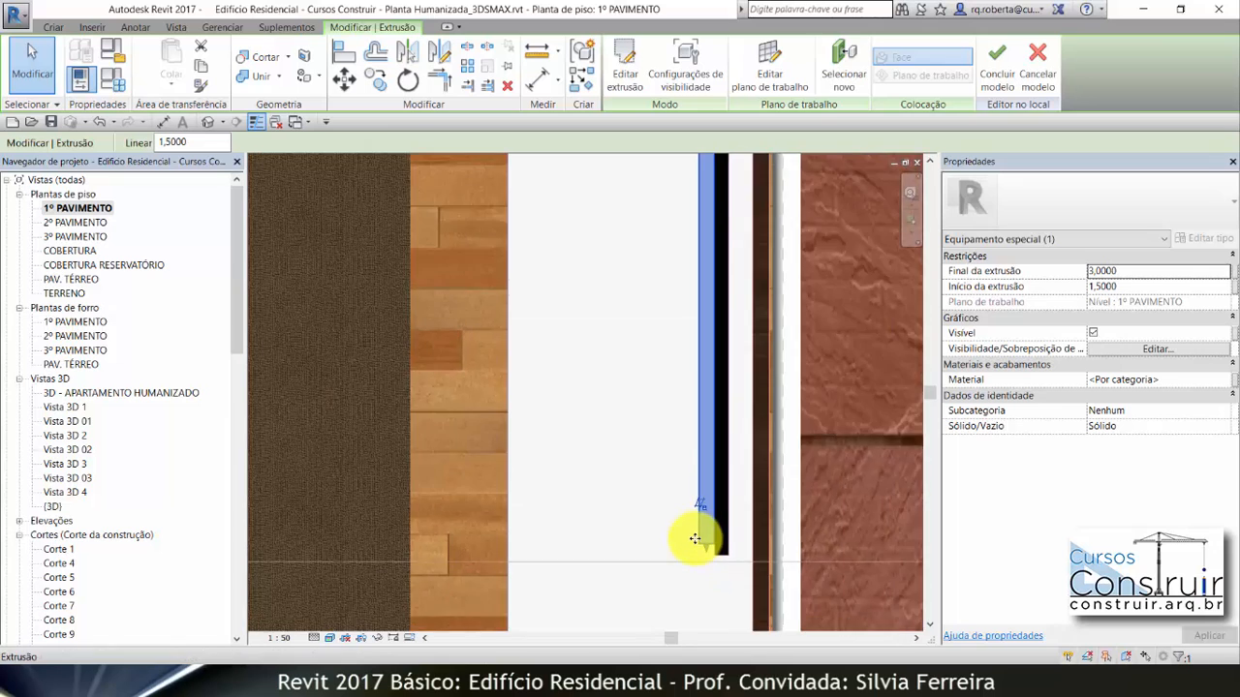
scroll(694, 538, "down", 3)
scroll(708, 313, "down", 2)
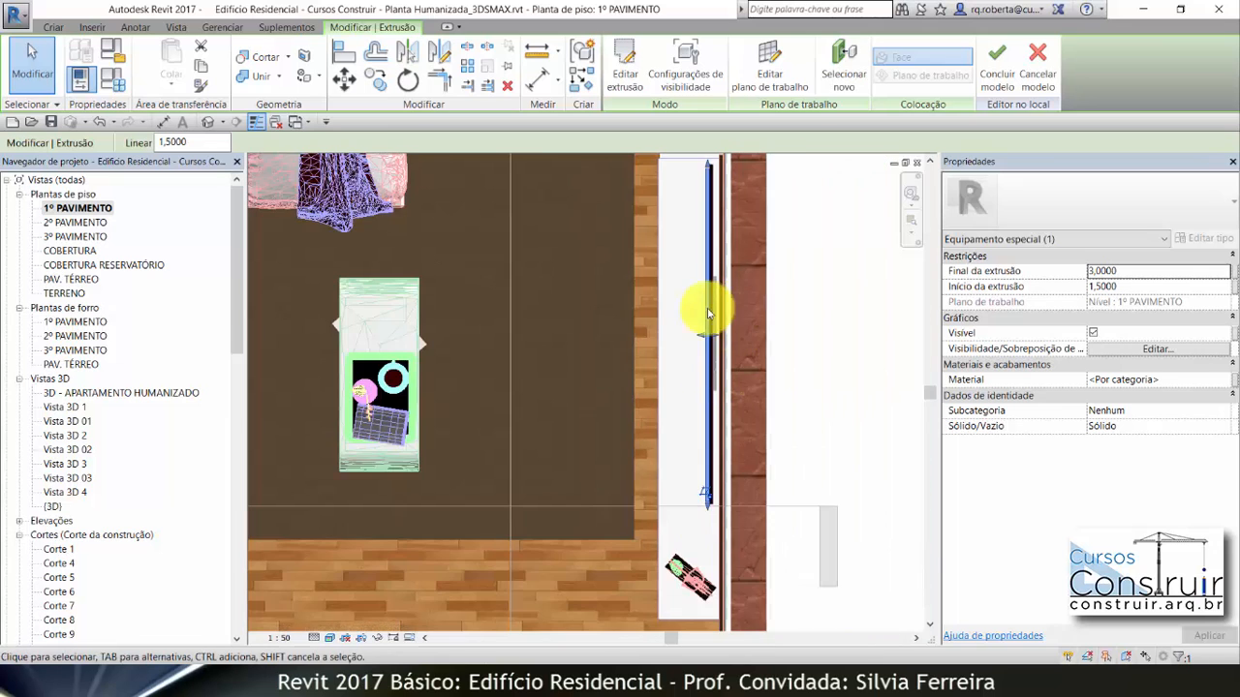
scroll(708, 312, "up", 4)
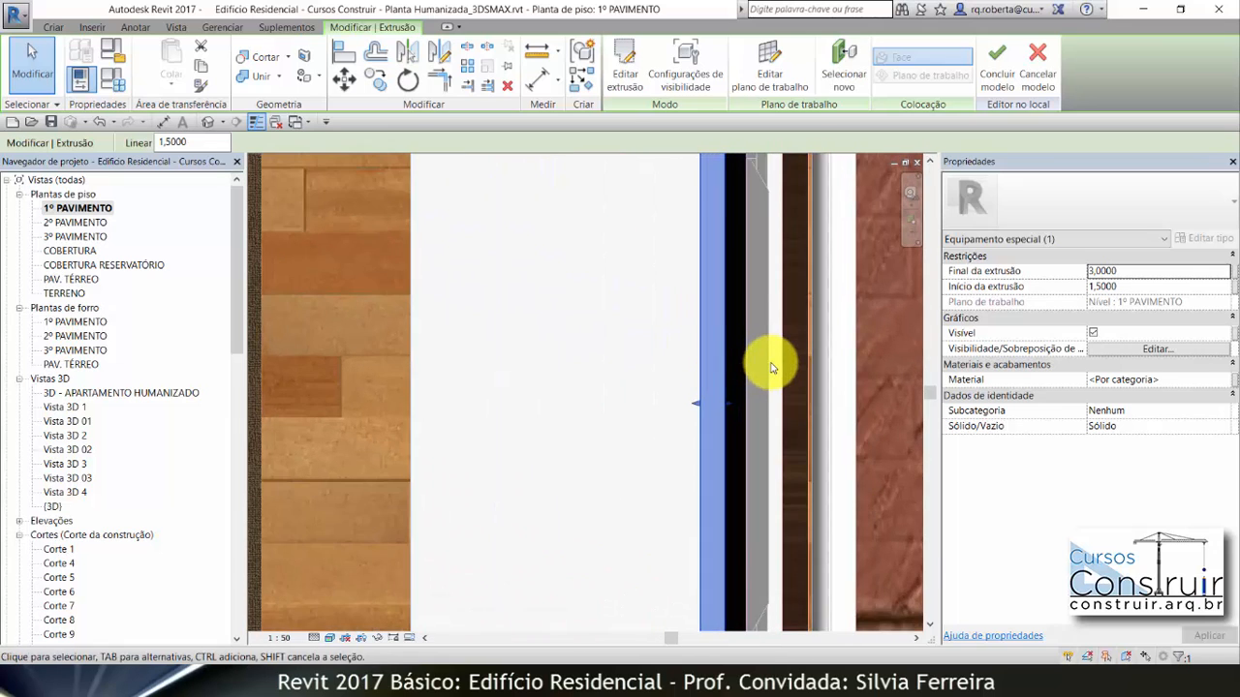
scroll(772, 368, "up", 2)
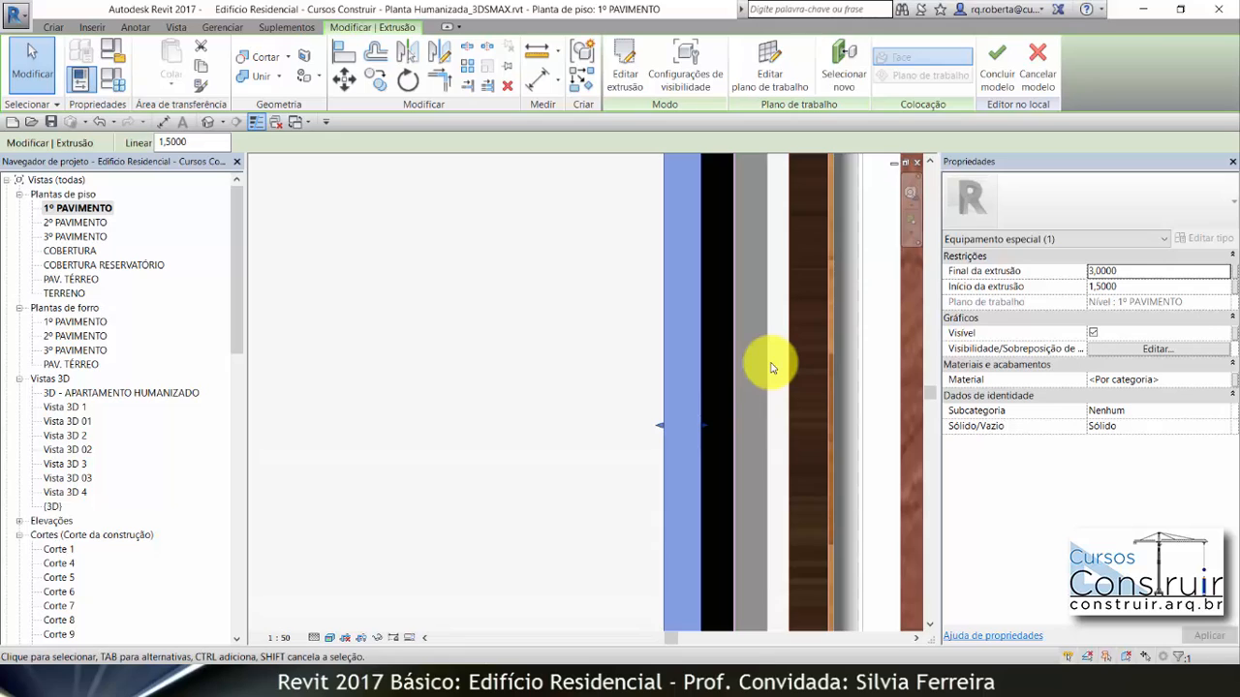
left_click_drag(661, 428, 662, 430)
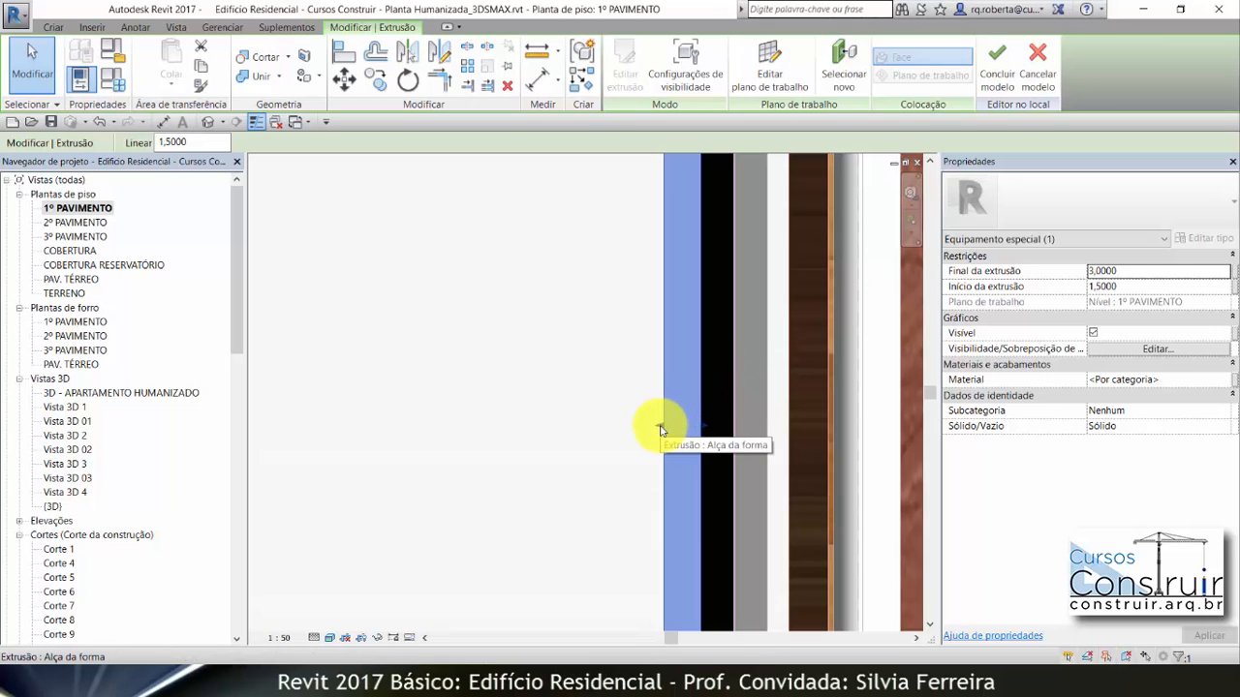
scroll(678, 417, "up", 2)
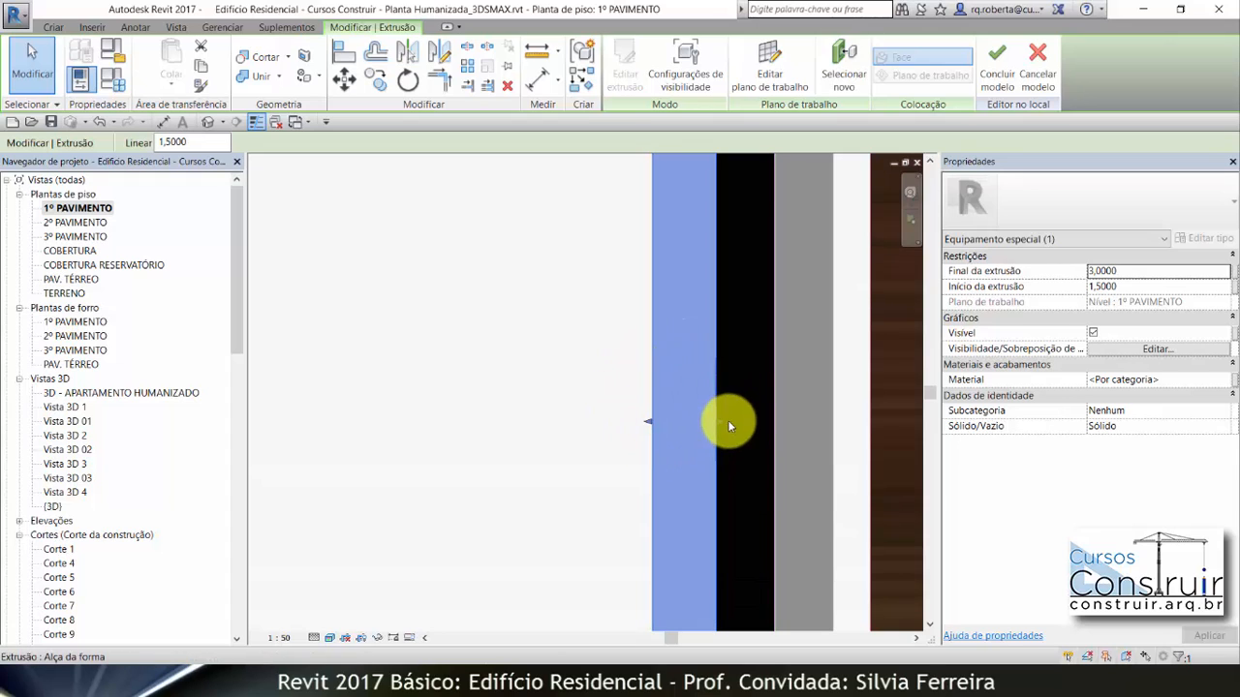
left_click_drag(648, 422, 741, 422)
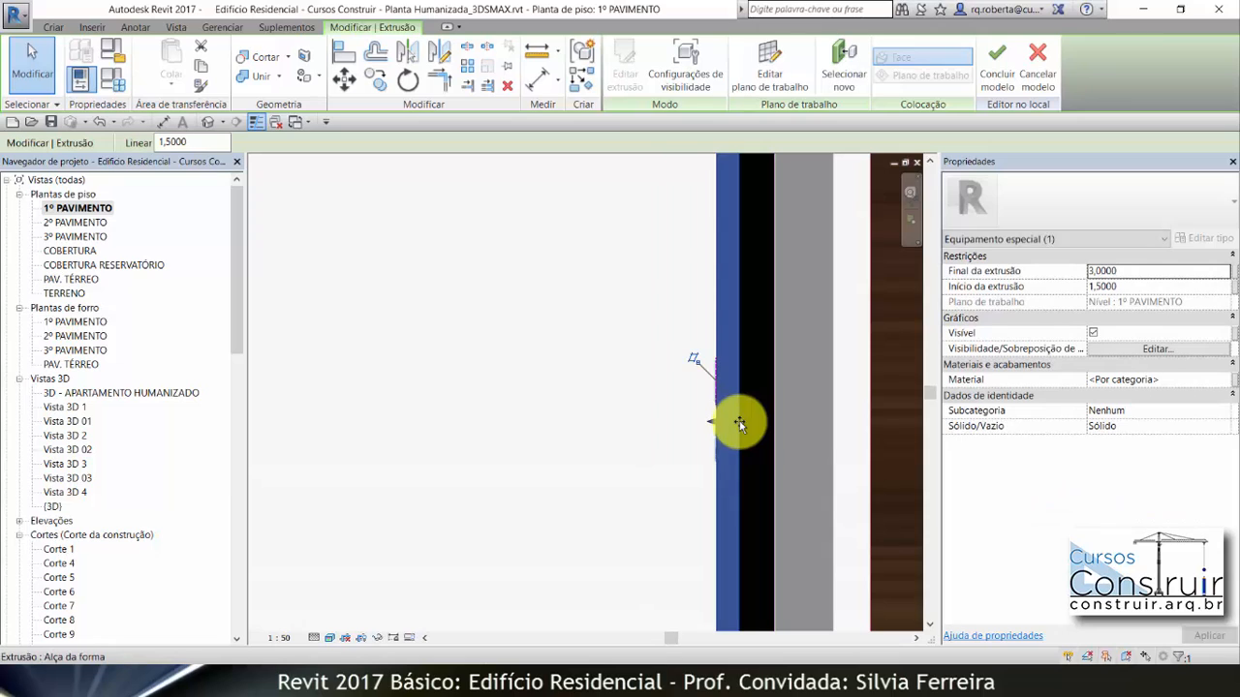
left_click(1008, 78)
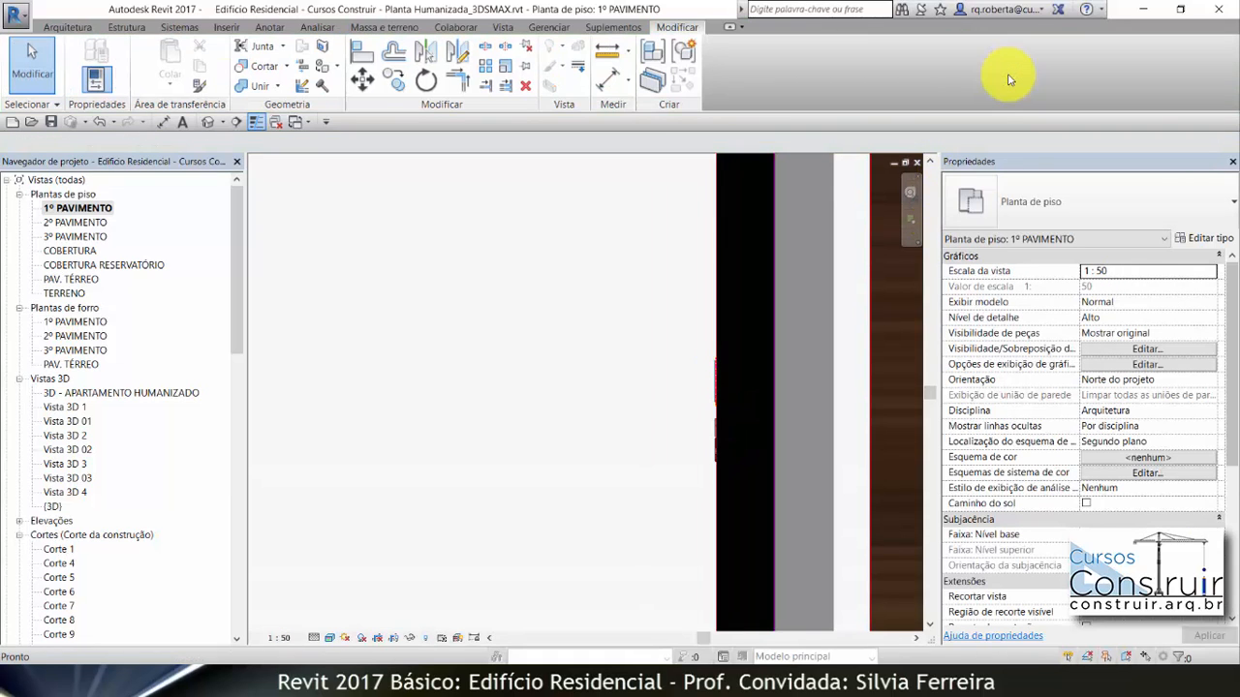
Open the Corte 10 section and stretch the screen panel's lower edge down to the inner lower edge of the television frame.
scroll(80, 373, "down", 2)
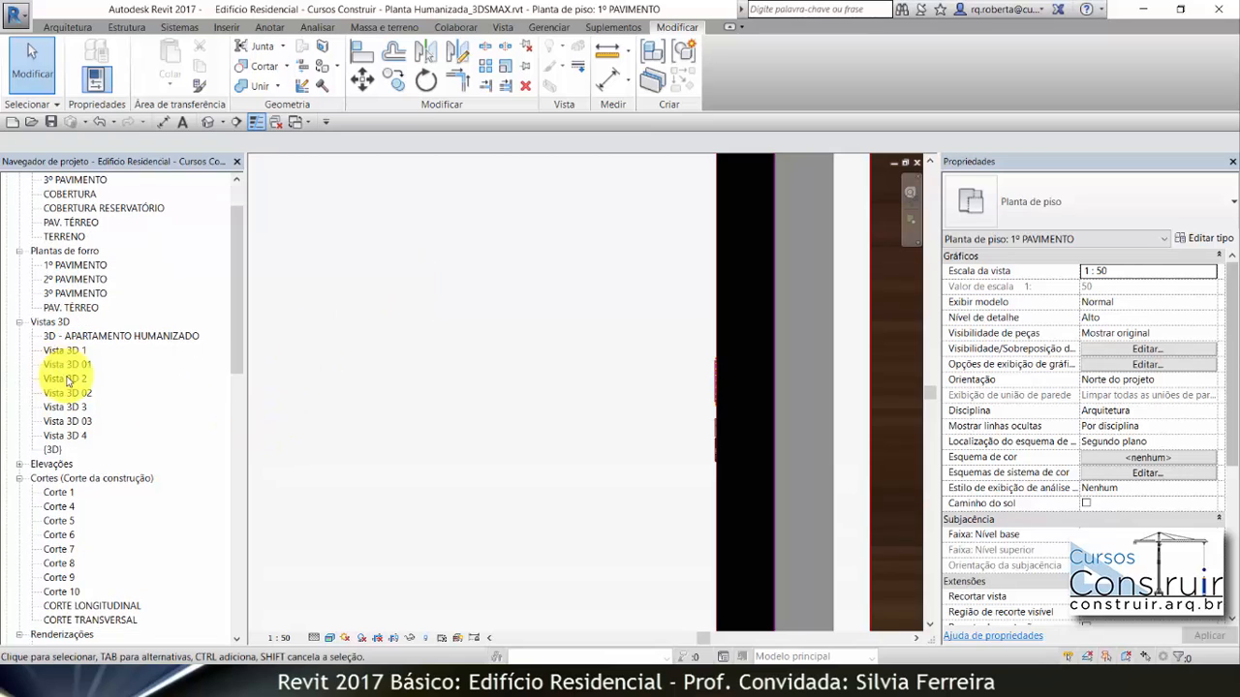
double_click(64, 591)
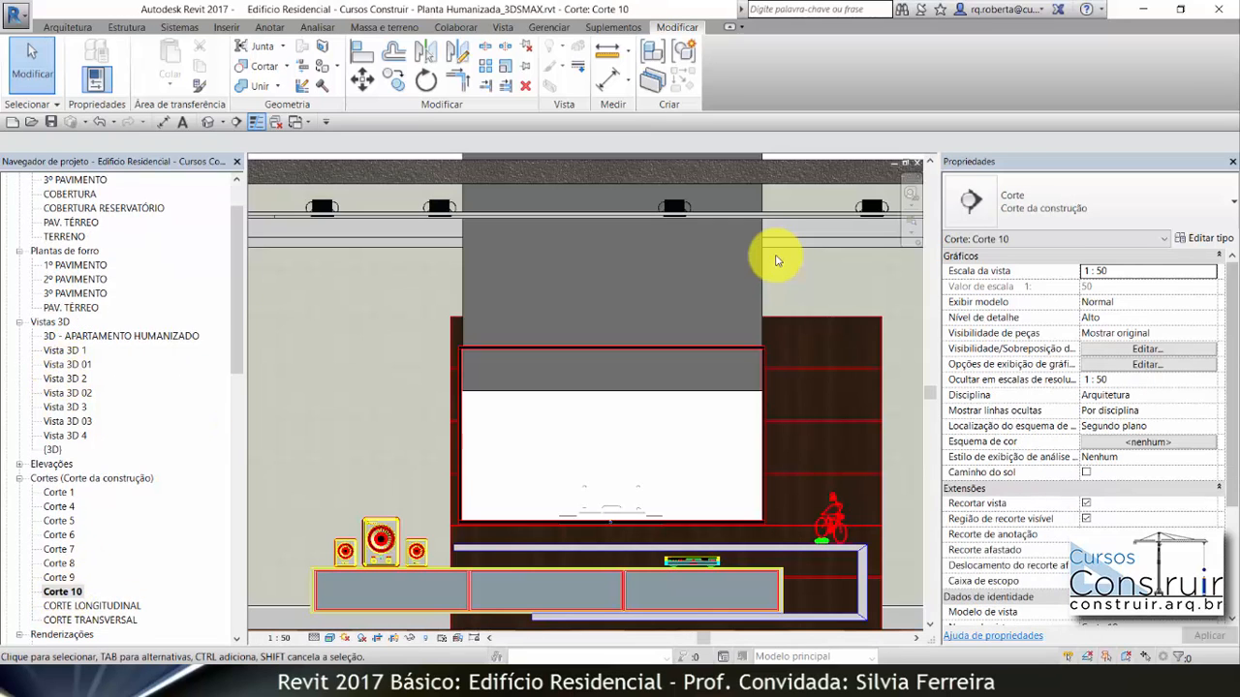
scroll(665, 172, "down", 2)
scroll(690, 364, "up", 3)
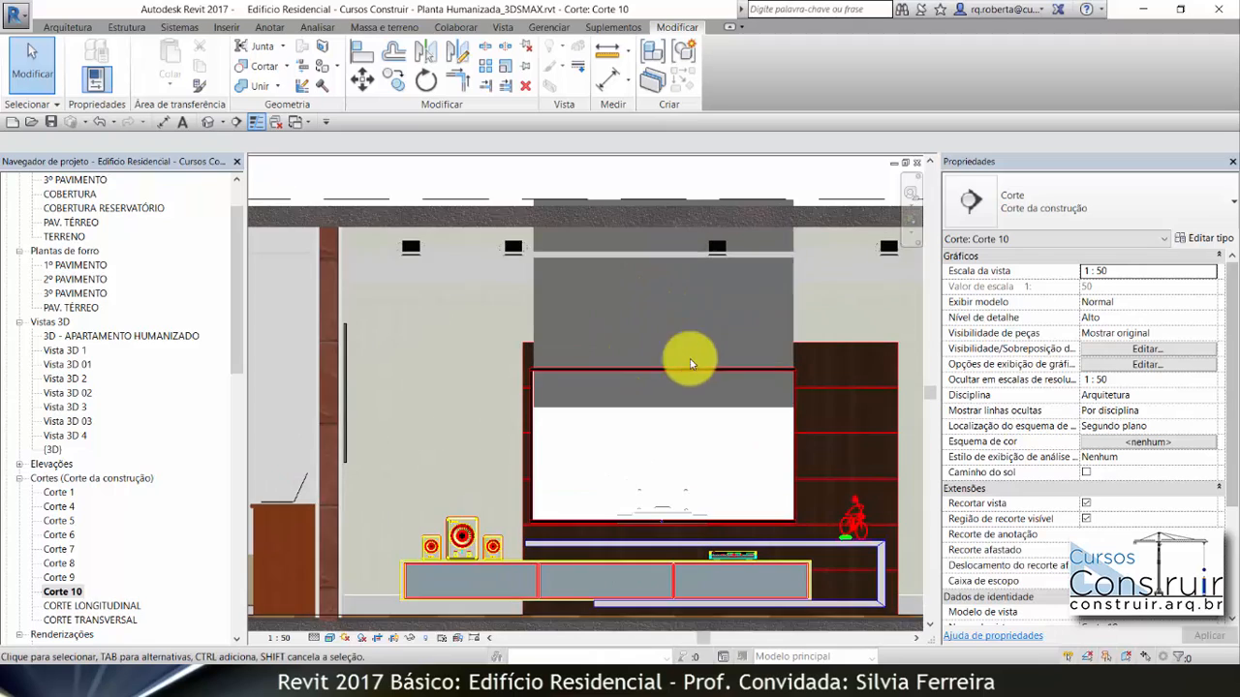
left_click(797, 309)
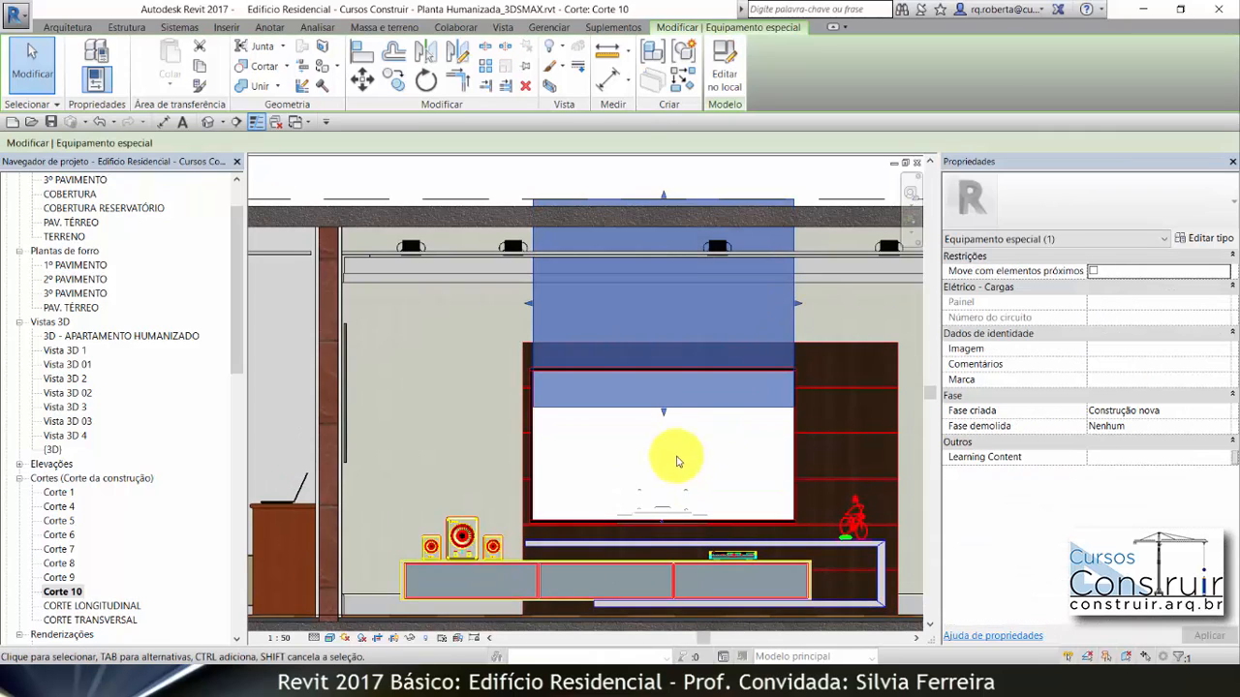
left_click_drag(662, 412, 666, 526)
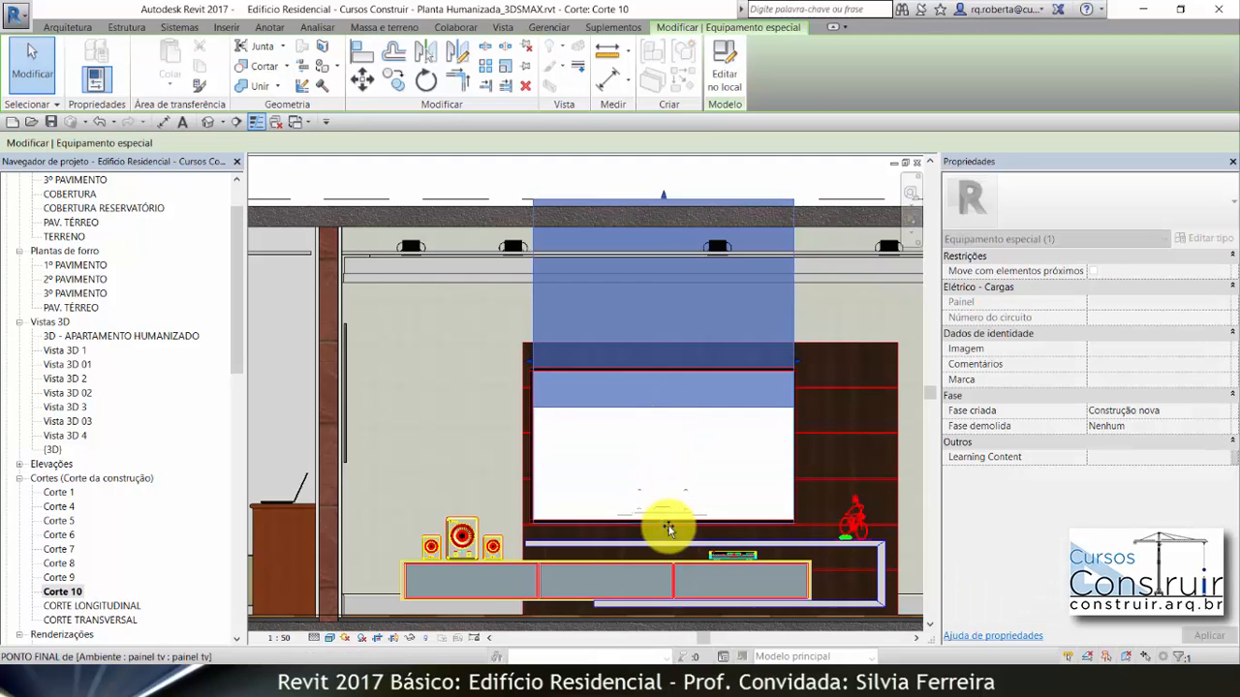
scroll(666, 528, "up", 5)
scroll(667, 527, "up", 2)
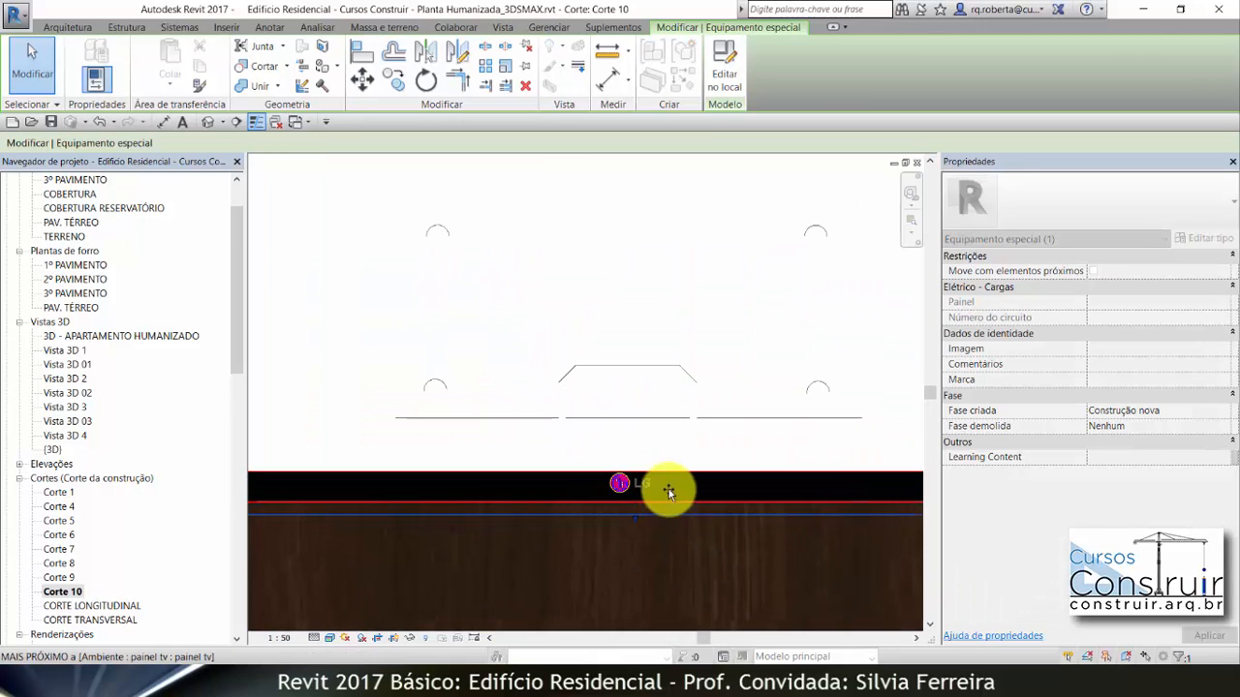
left_click_drag(676, 472, 672, 475)
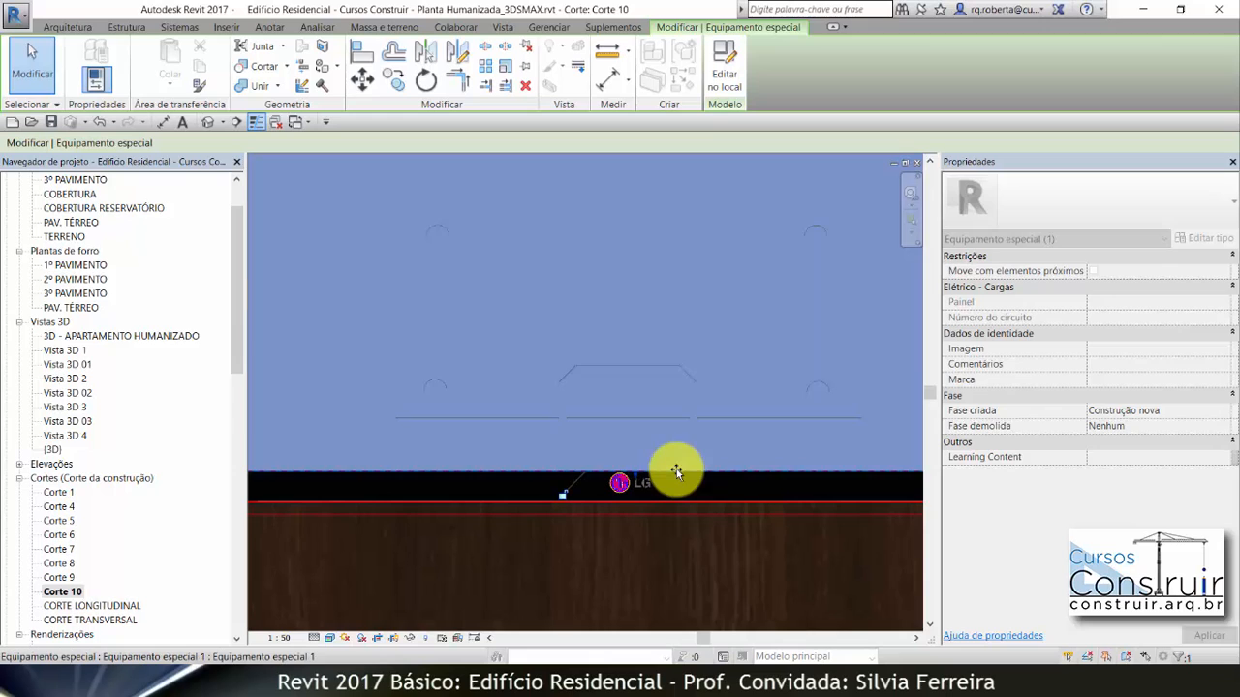
Lower the screen panel's upper edge to the inner upper edge of the television frame.
scroll(661, 530, "down", 4)
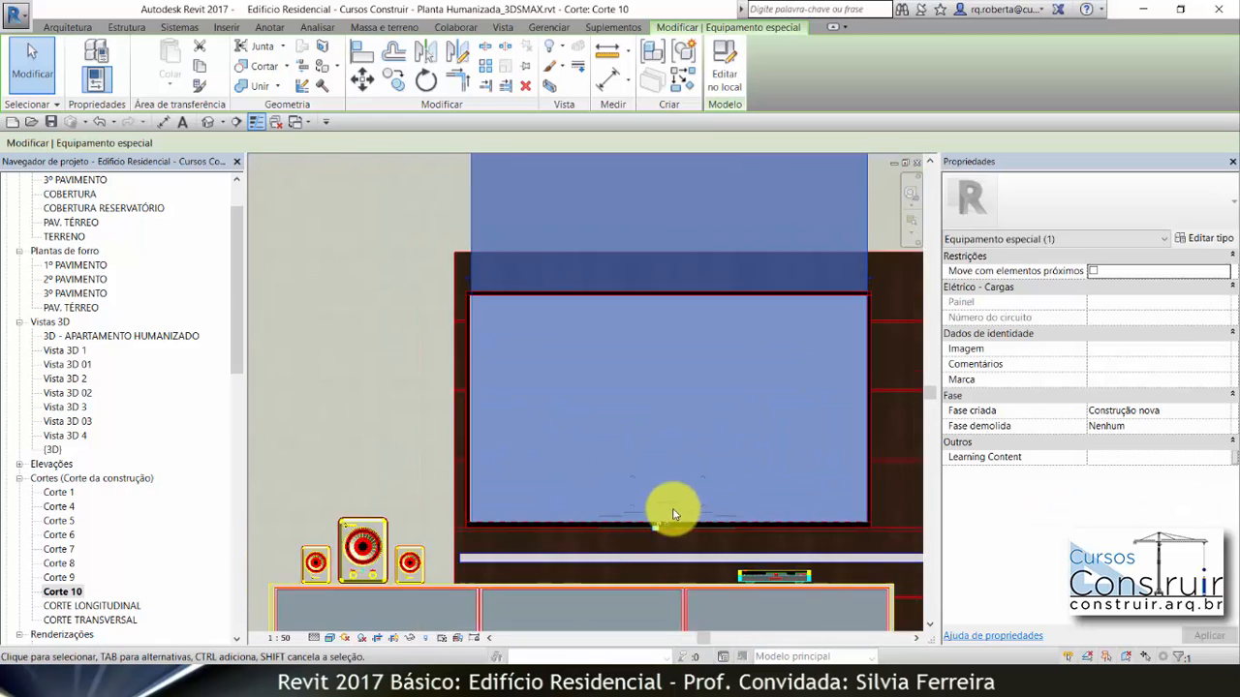
scroll(652, 405, "down", 2)
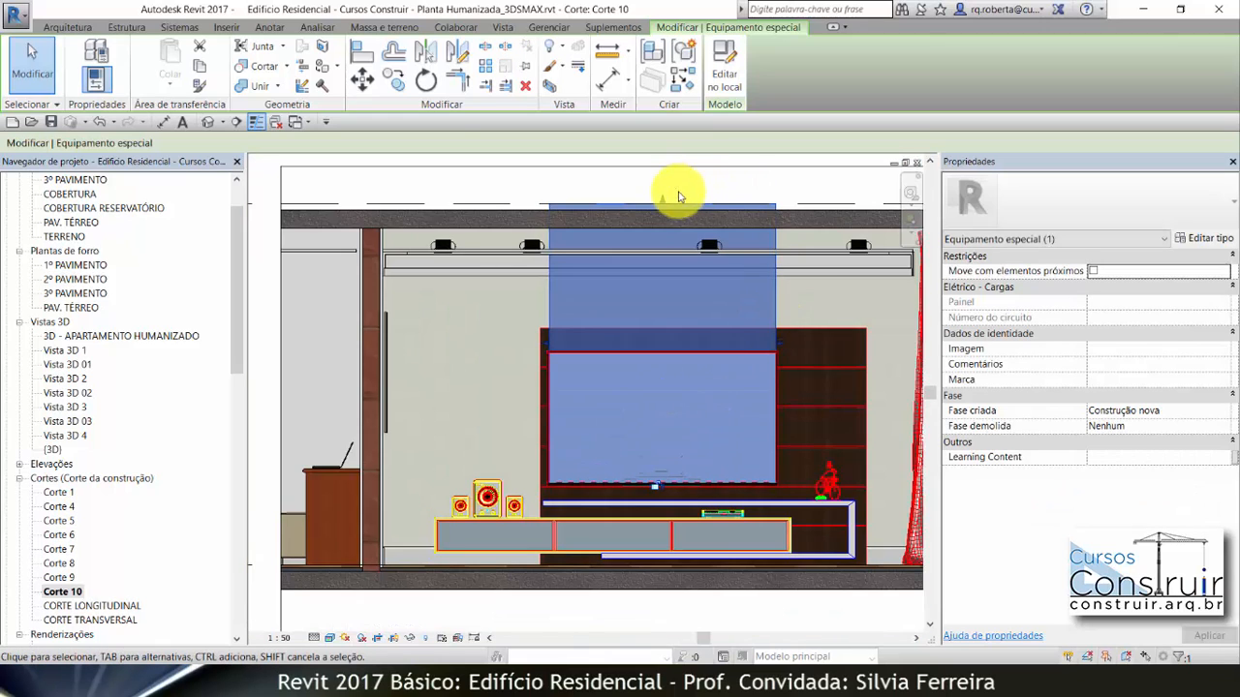
left_click_drag(661, 202, 742, 355)
scroll(648, 353, "up", 5)
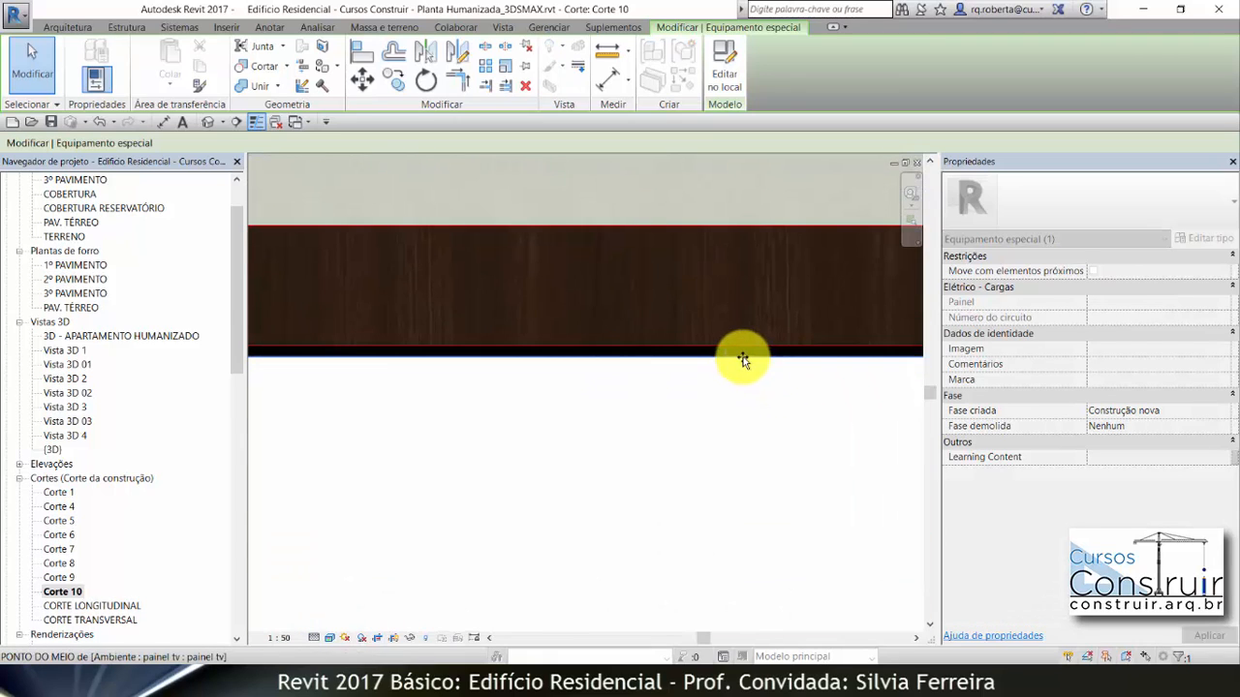
Fit the screen panel's left and right edges to the inner sides of the television frame.
scroll(733, 291, "down", 4)
scroll(659, 329, "down", 2)
scroll(568, 418, "up", 6)
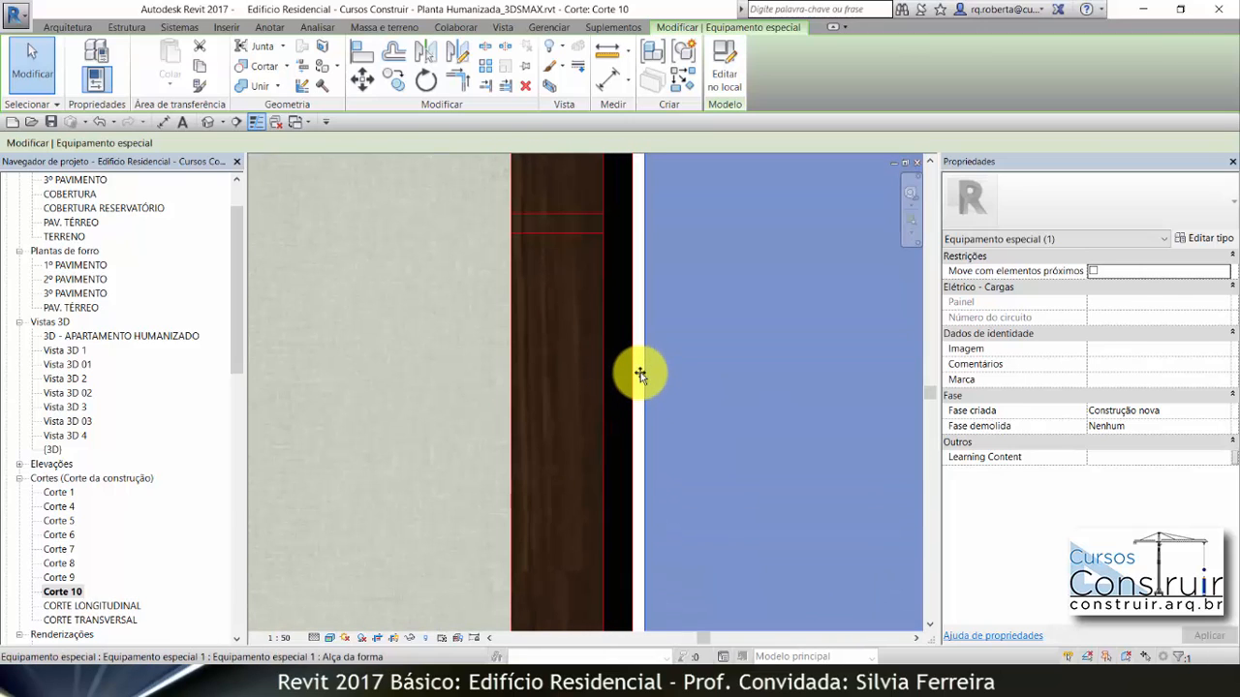
scroll(496, 382, "down", 3)
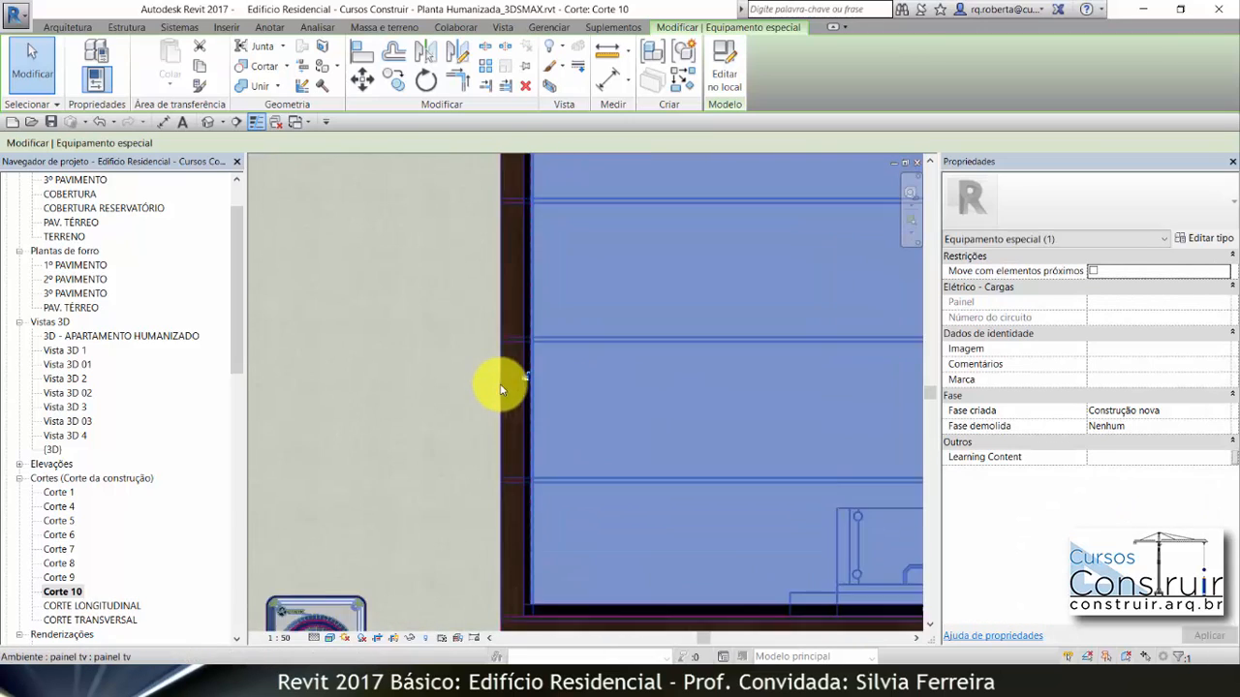
scroll(623, 407, "down", 4)
scroll(706, 401, "up", 5)
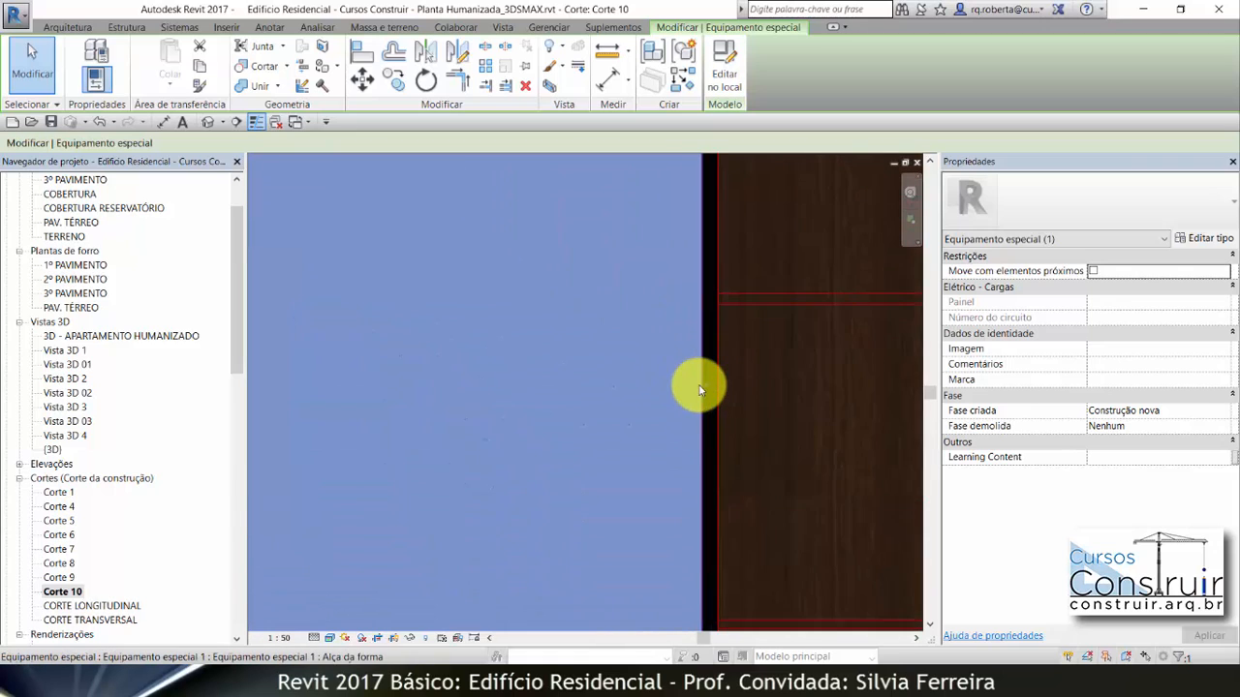
left_click_drag(707, 384, 696, 389)
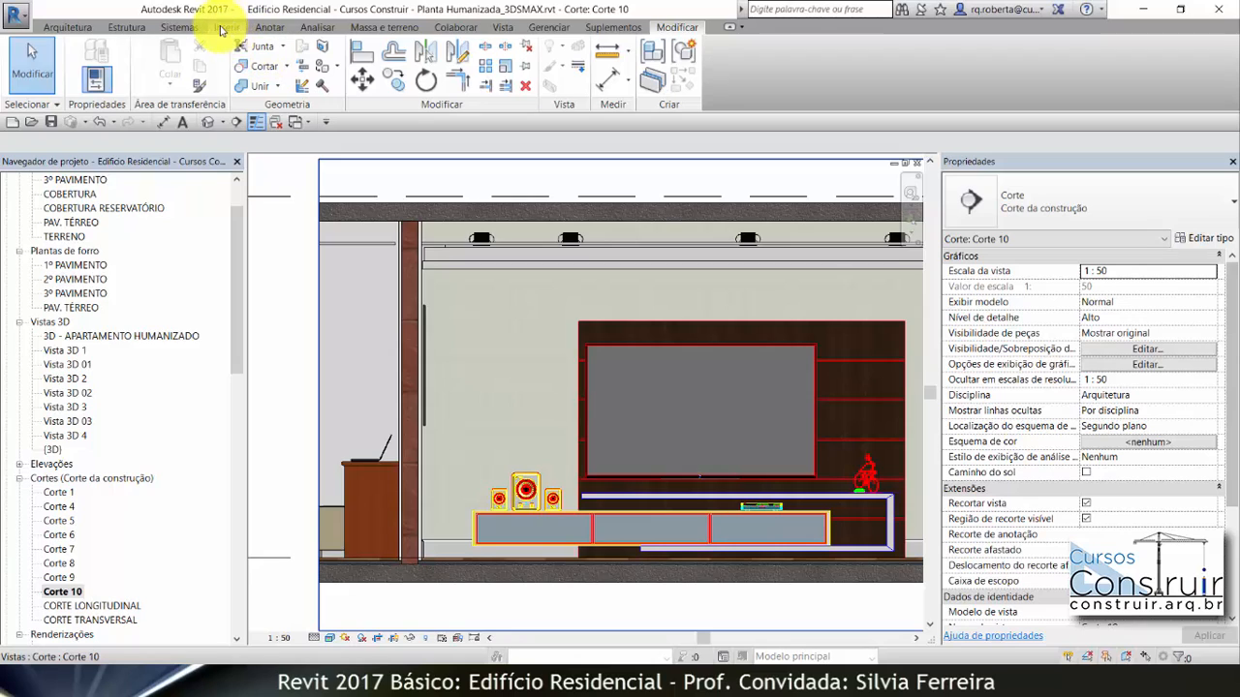
Start placing a decal and duplicate the TELA_TV_01 decal type as TELA_TV_02.
left_click(231, 28)
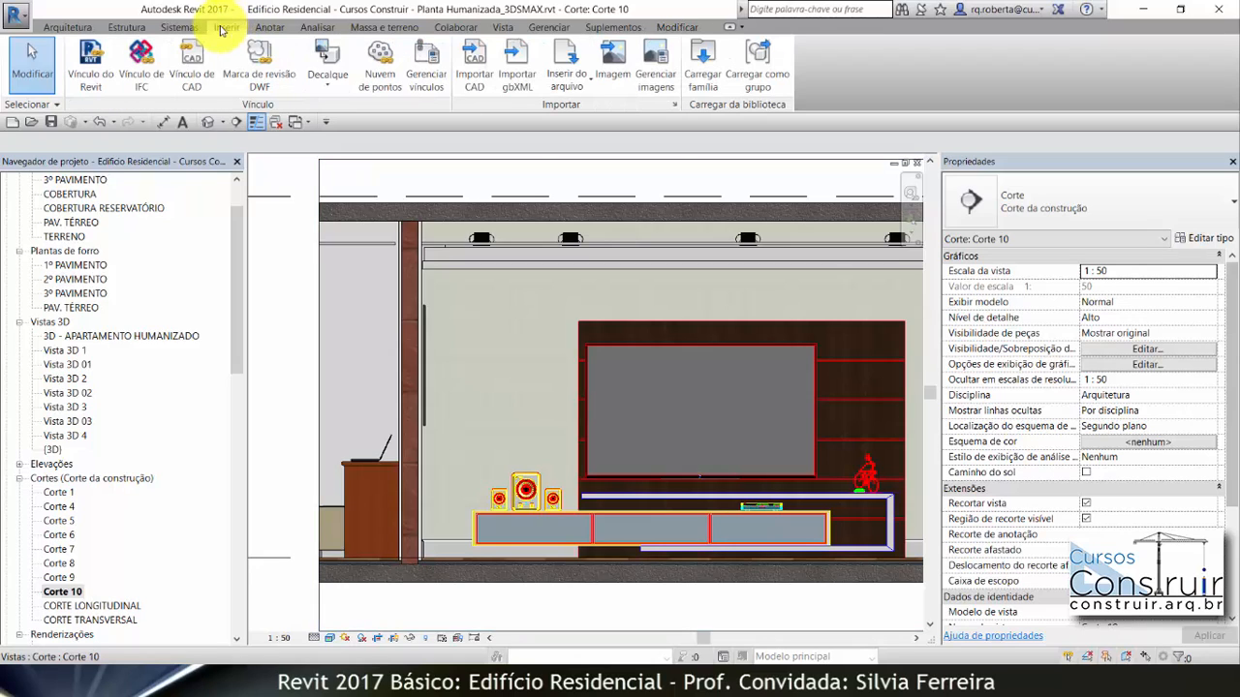
left_click(326, 85)
left_click(295, 112)
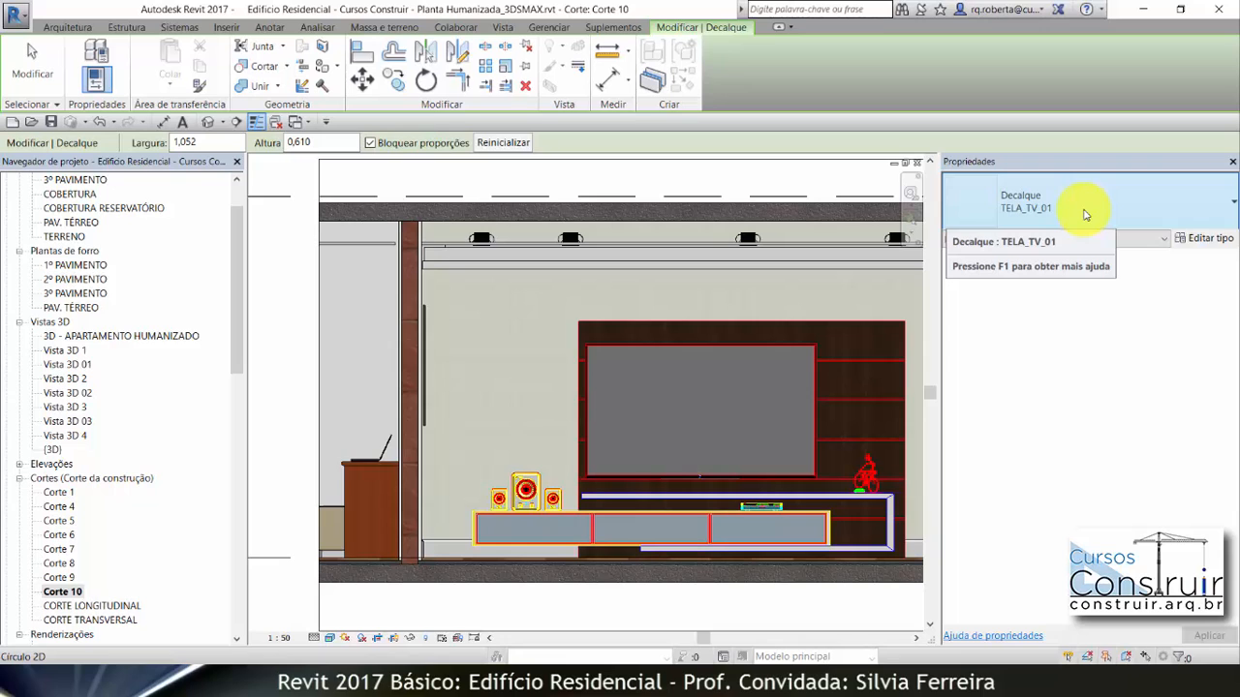
left_click(1206, 239)
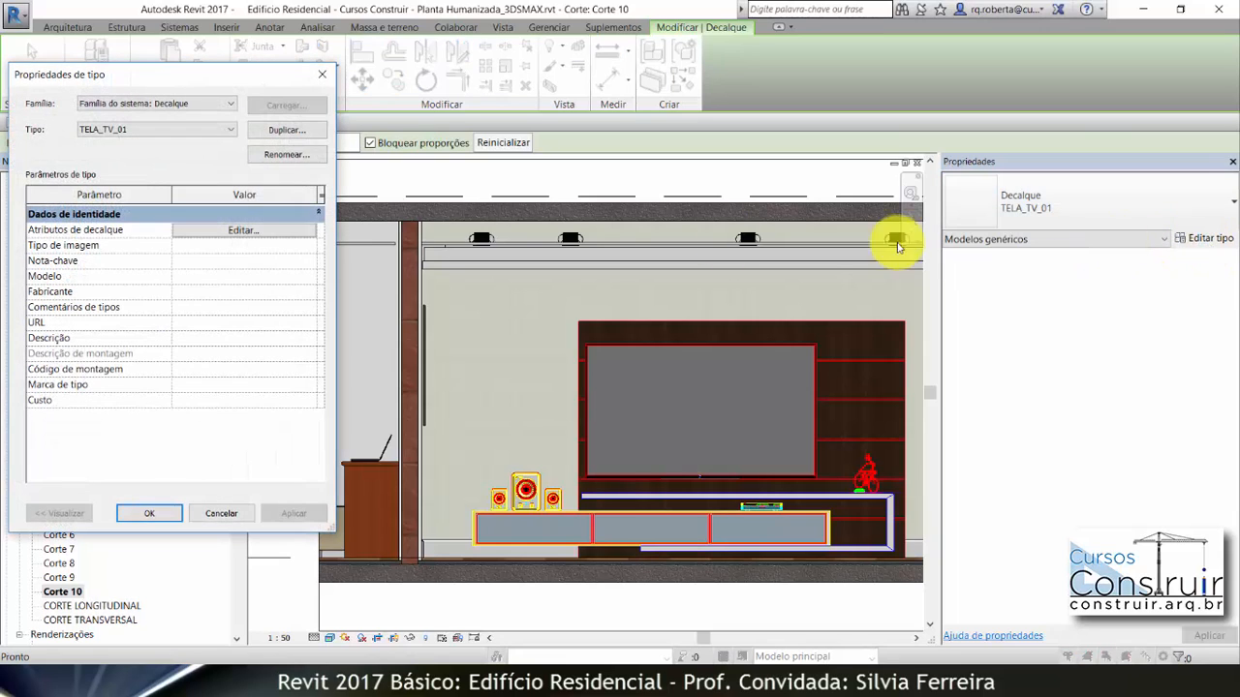
left_click(287, 129)
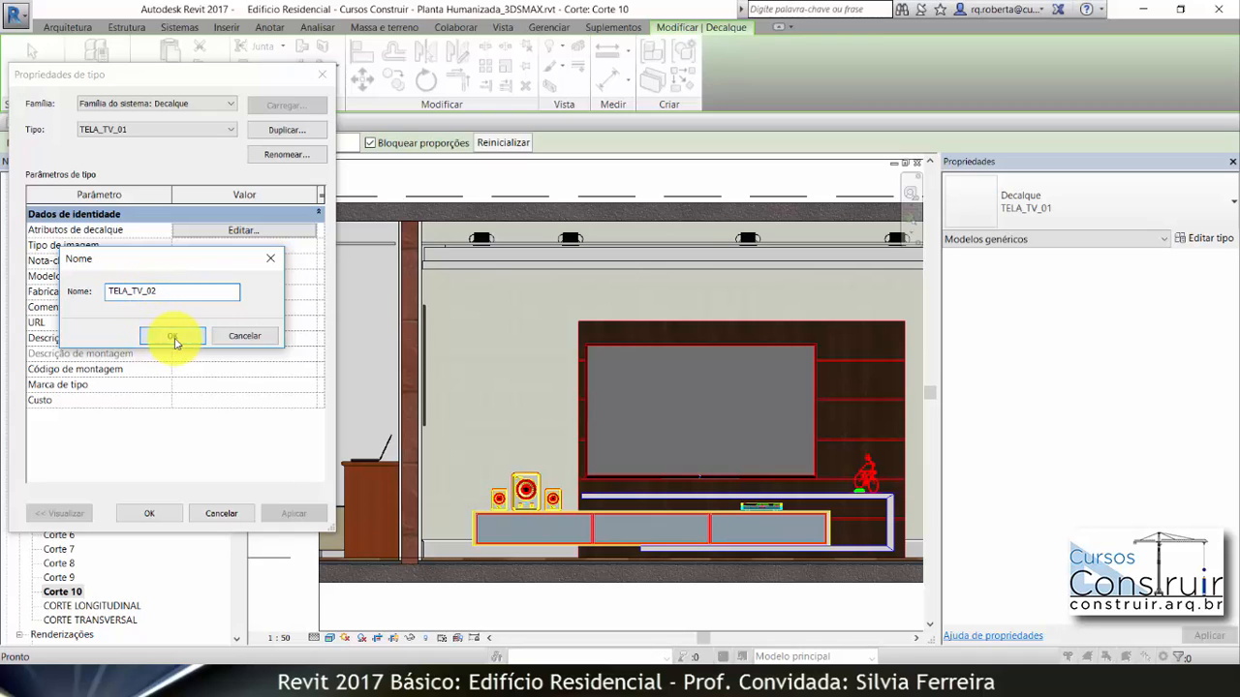
left_click(173, 338)
Set the TELA_TV_02 decal's source image to TELA_TV_02_.png and confirm the type properties.
left_click(276, 234)
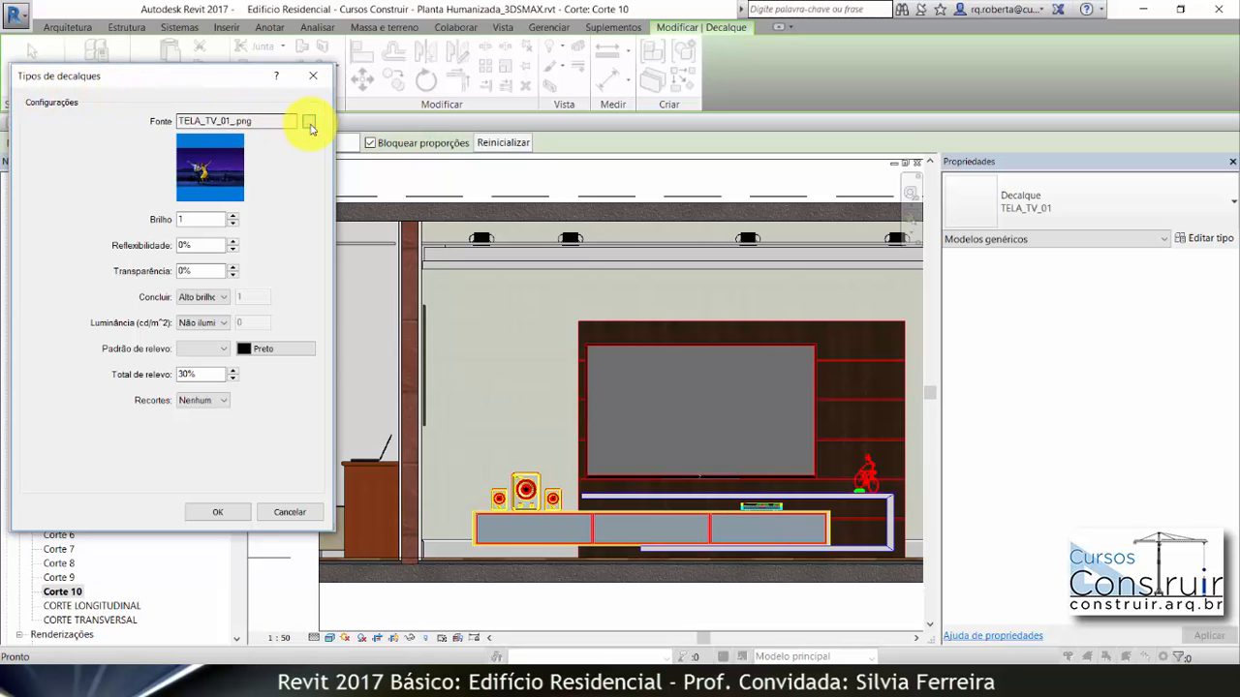
left_click(309, 123)
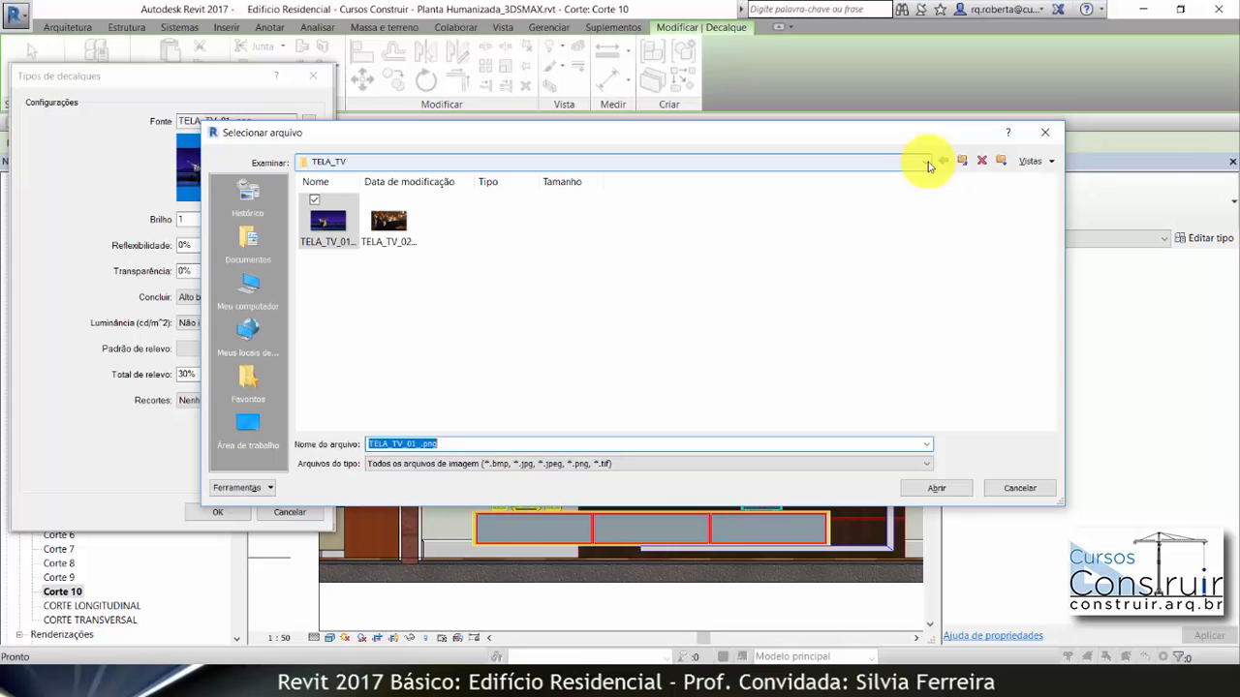
double_click(389, 223)
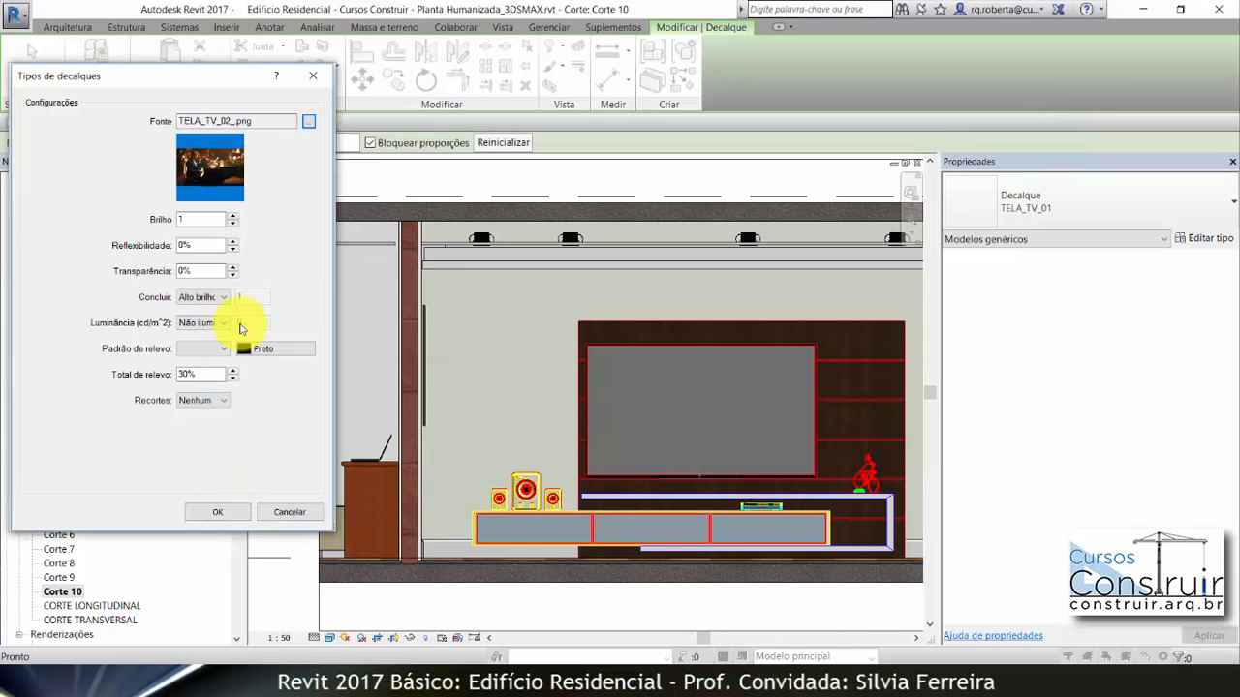
left_click(225, 515)
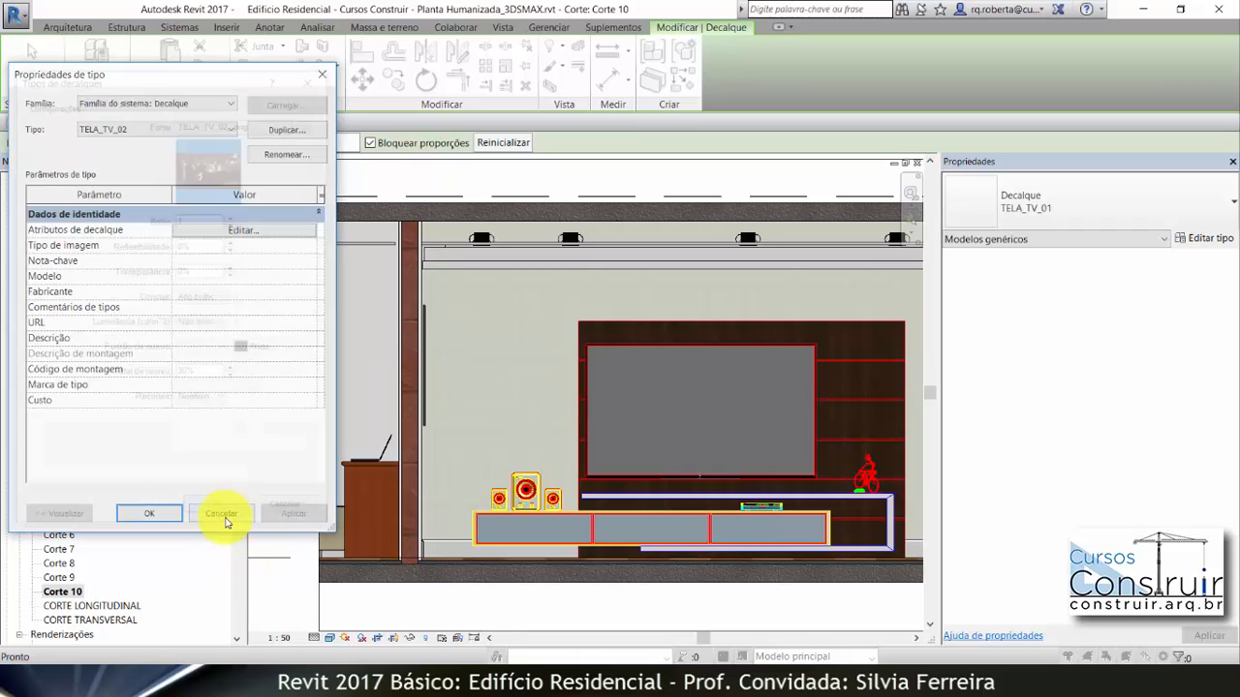
left_click(146, 515)
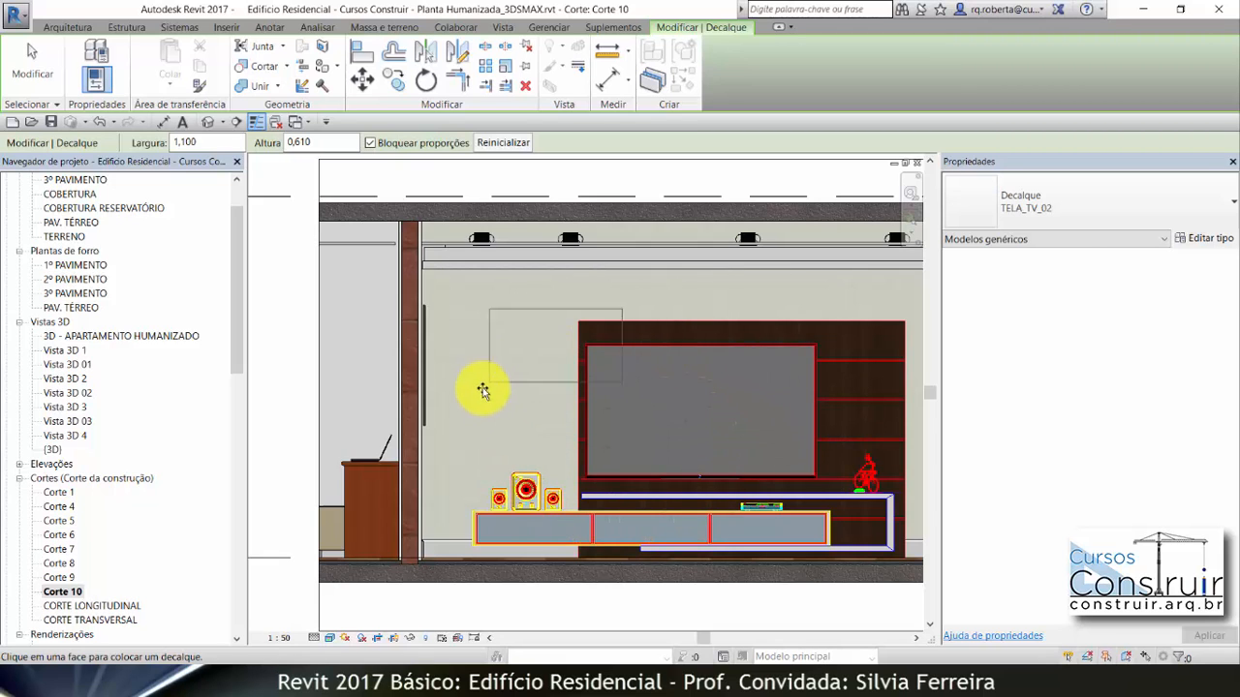
Place the TELA_TV_02 decal on the screen panel, starting at its lower-left corner, and end decal placement.
scroll(565, 489, "up", 3)
scroll(665, 462, "up", 5)
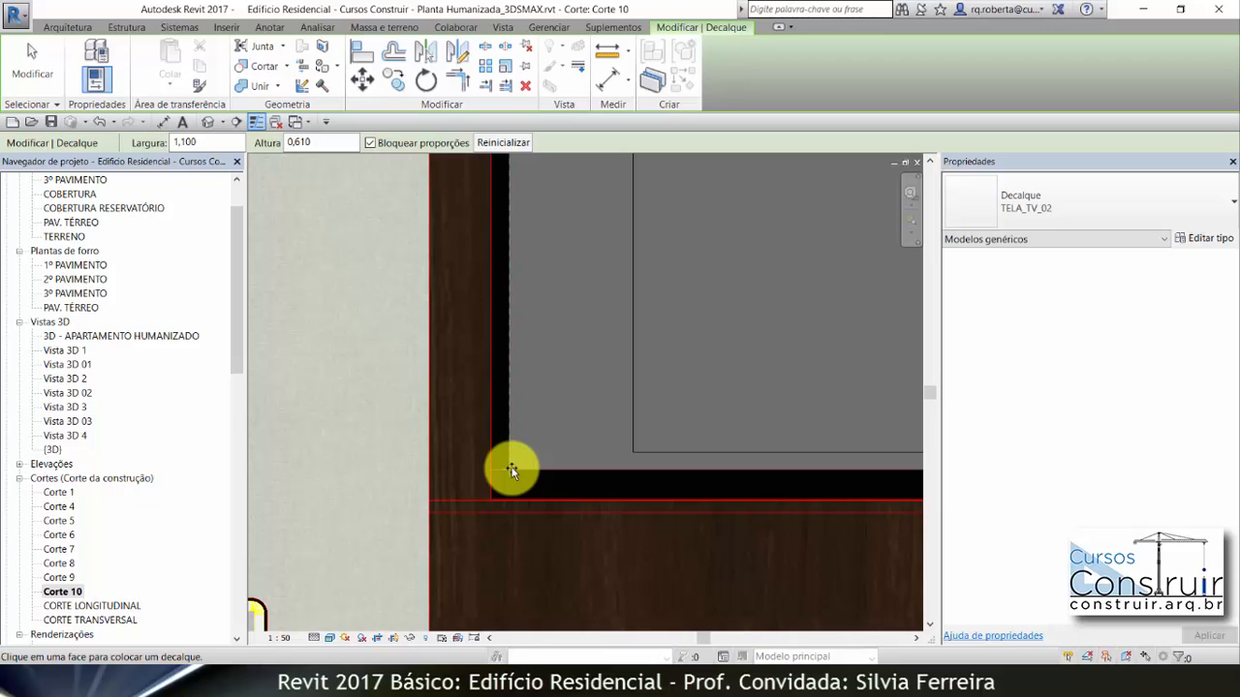
left_click(511, 471)
scroll(376, 505, "down", 2)
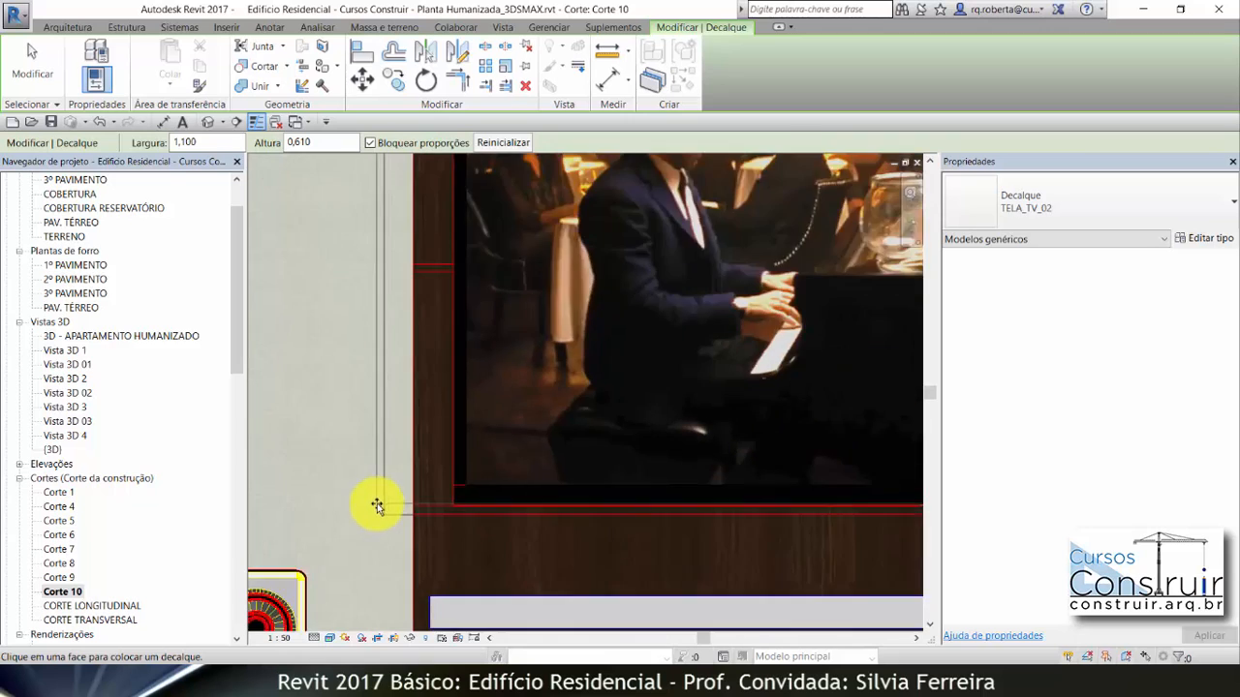
scroll(377, 505, "down", 2)
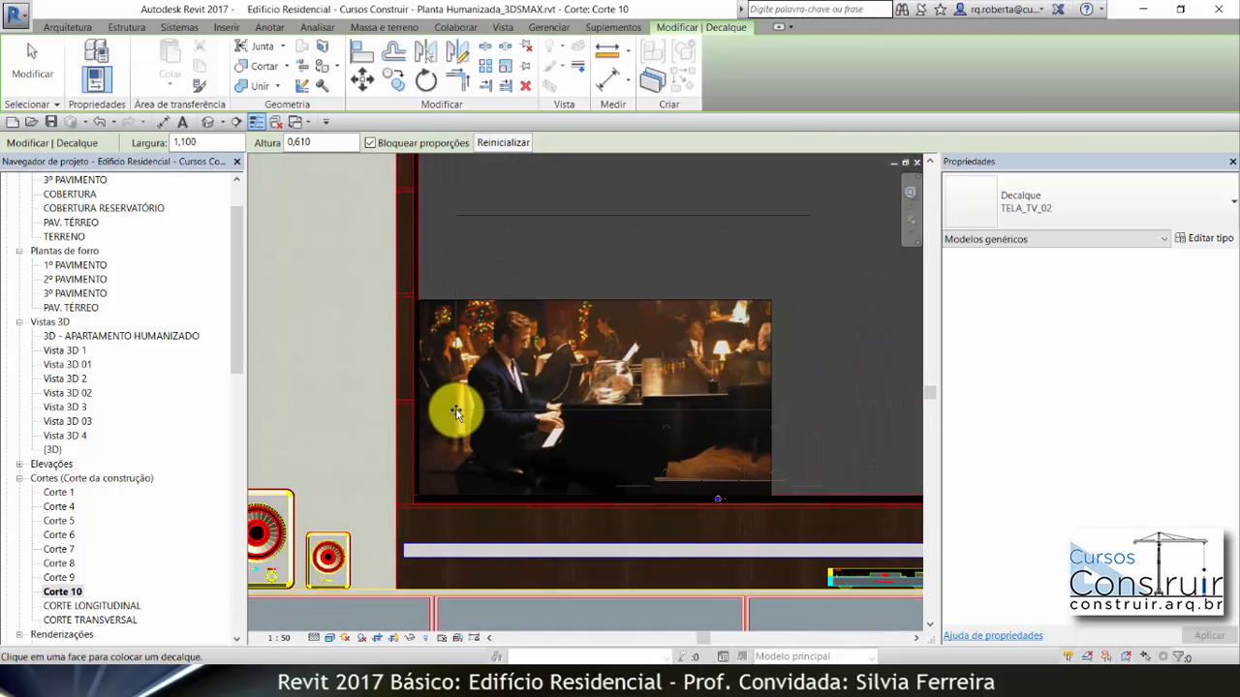
key("Escape")
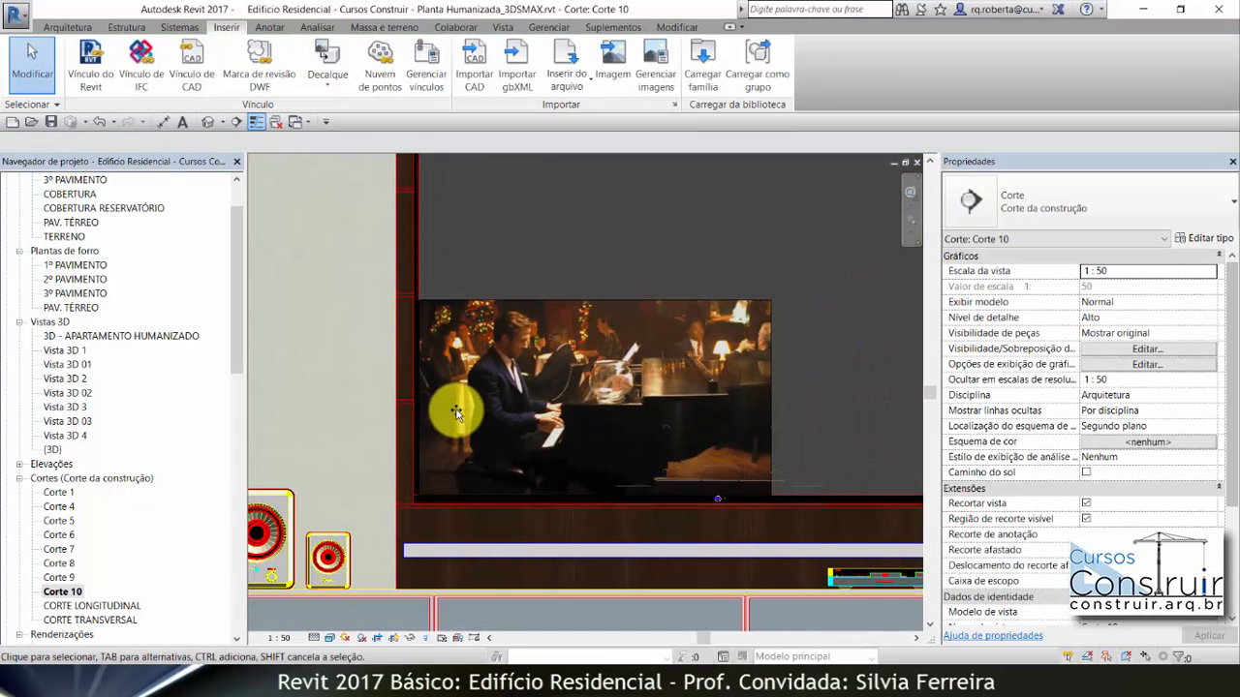
Enlarge the TELA_TV_02 decal proportionally from its upper-right corner to about 1.878 by 1.041 m across the television screen.
scroll(457, 414, "down", 3)
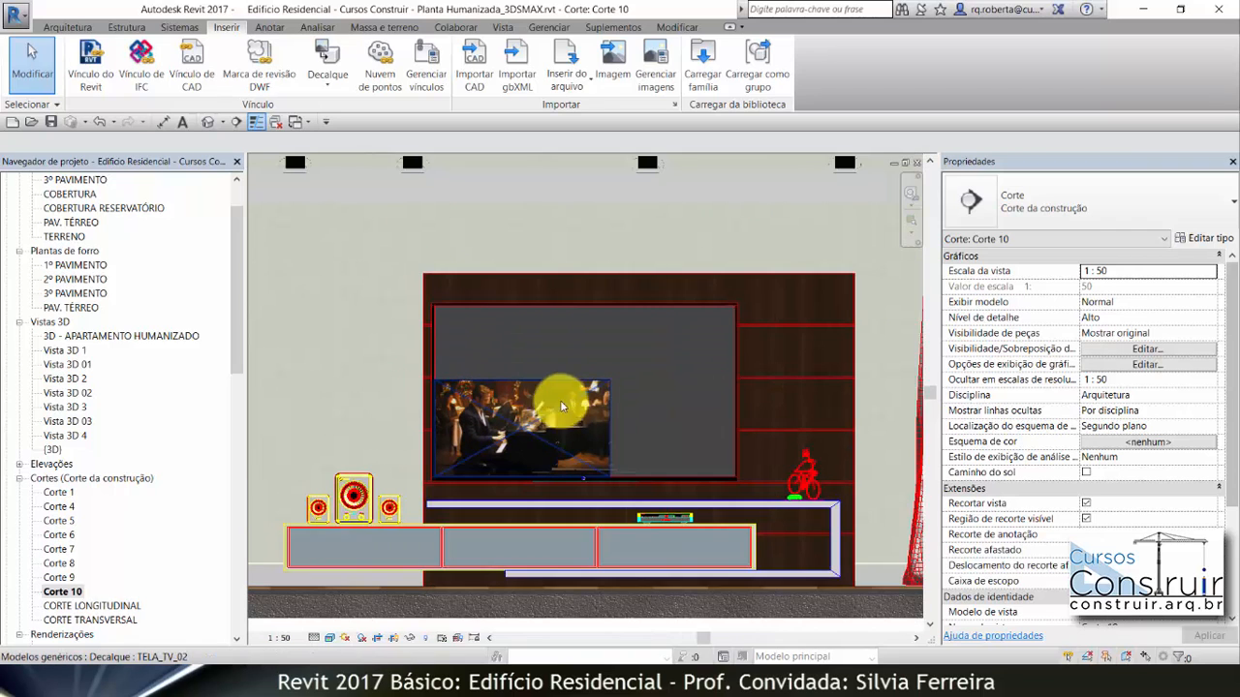
scroll(685, 341, "up", 2)
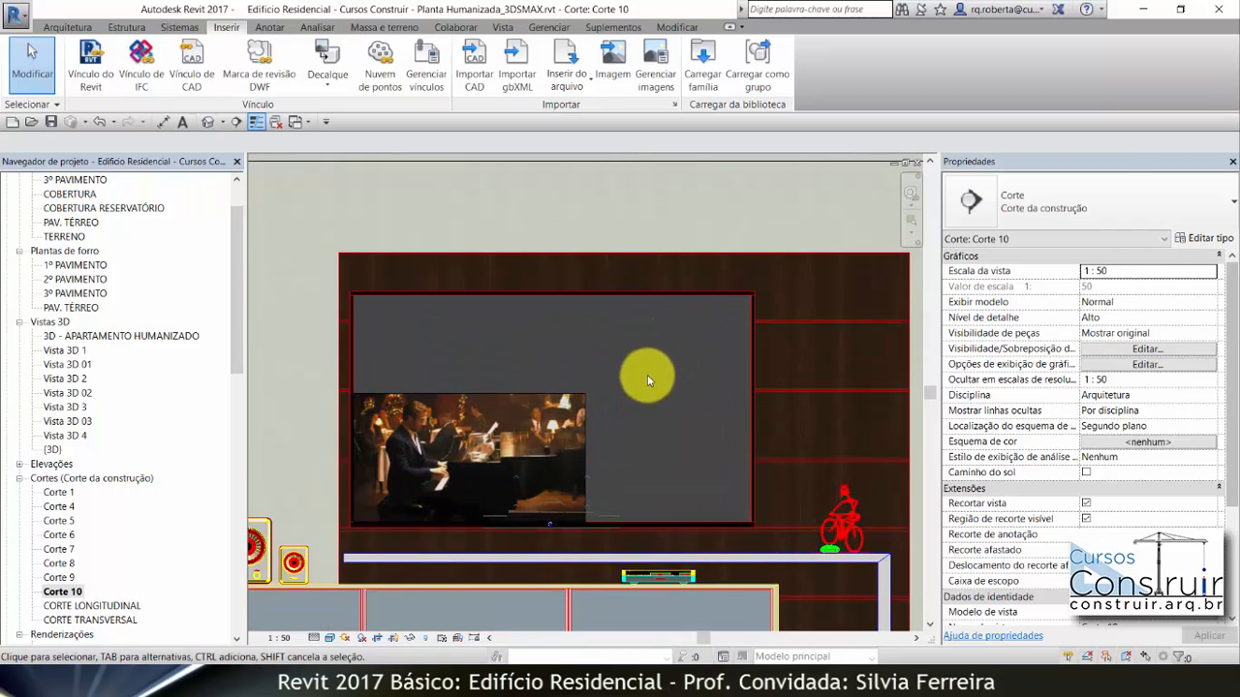
left_click(584, 397)
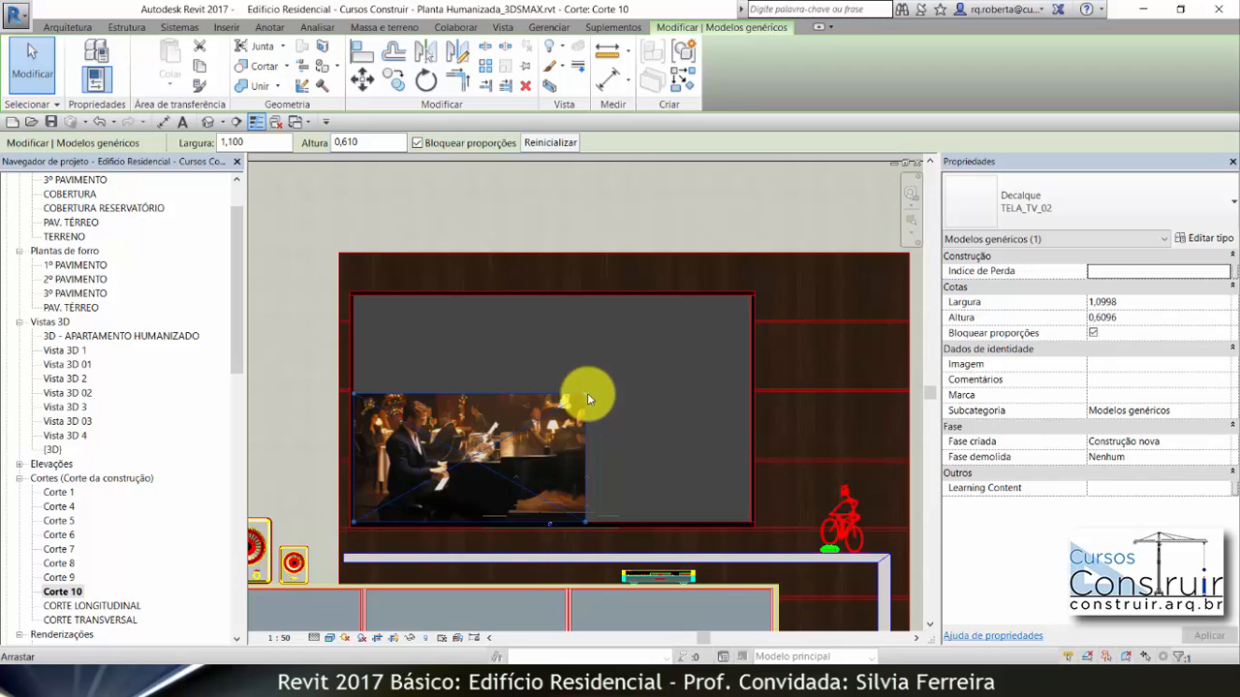
left_click_drag(622, 385, 747, 303)
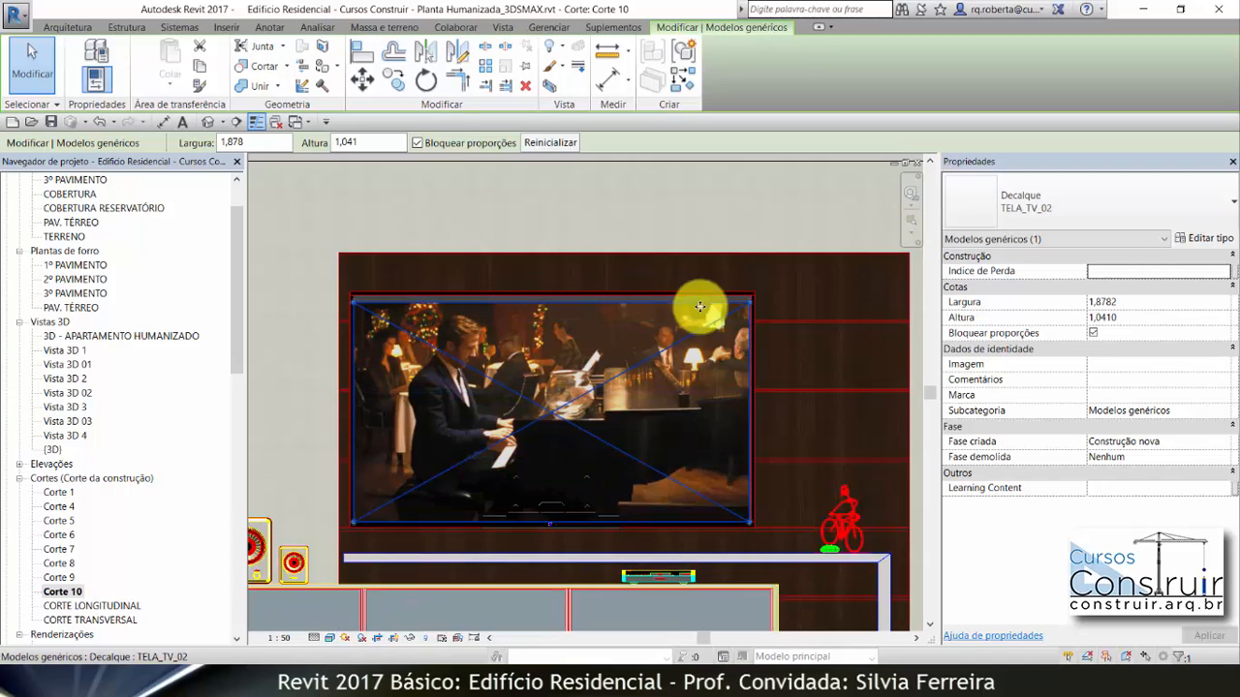
Measure the inner height of the television frame along its right side.
scroll(751, 297, "up", 3)
scroll(765, 334, "up", 2)
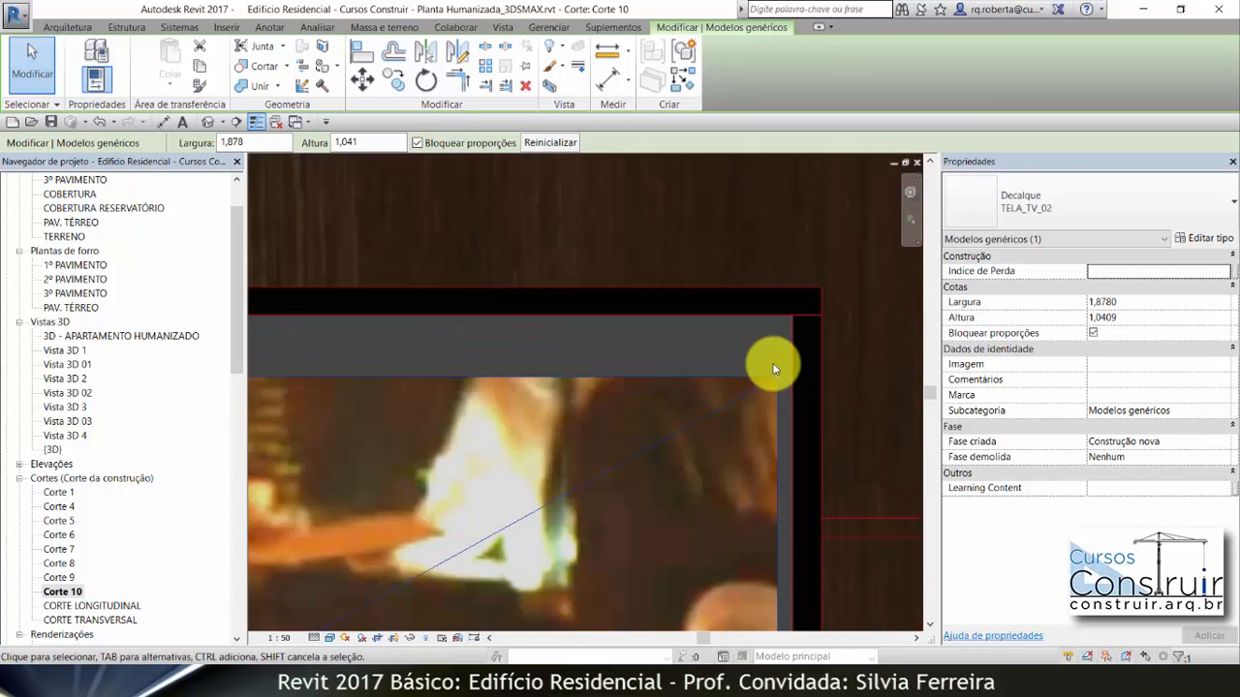
left_click(603, 56)
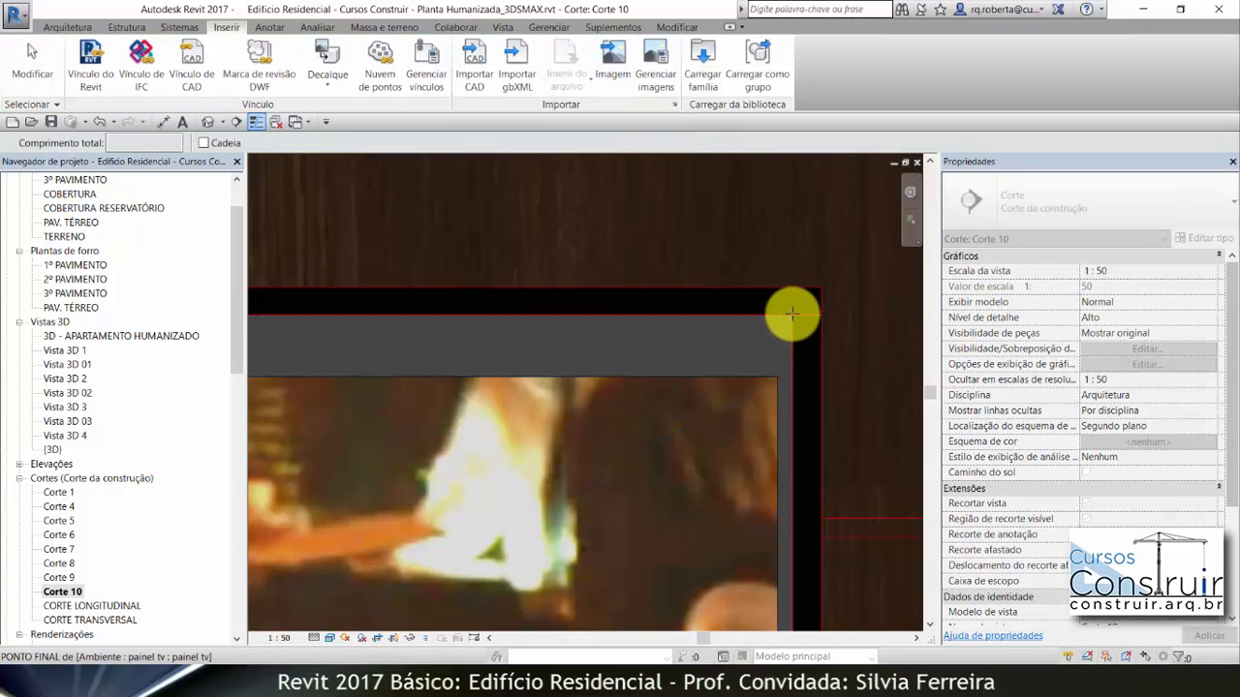
left_click(792, 314)
scroll(803, 194, "down", 2)
scroll(788, 443, "up", 4)
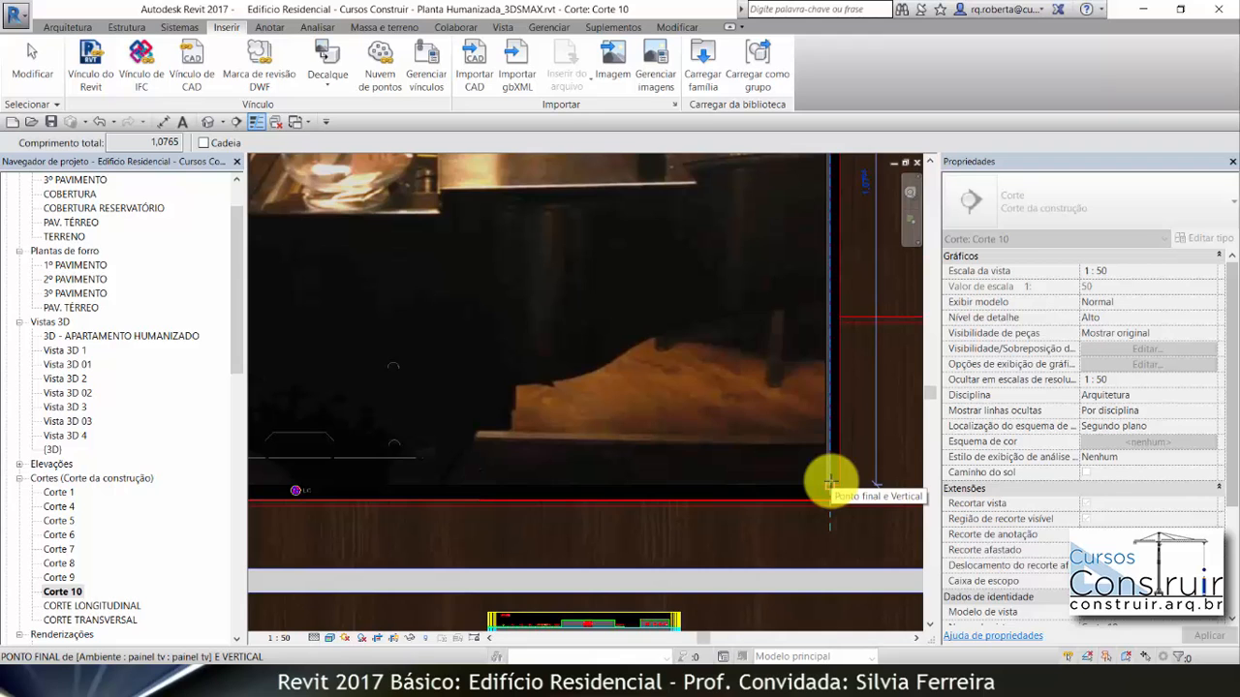
left_click(830, 481)
key("Escape")
scroll(765, 524, "down", 3)
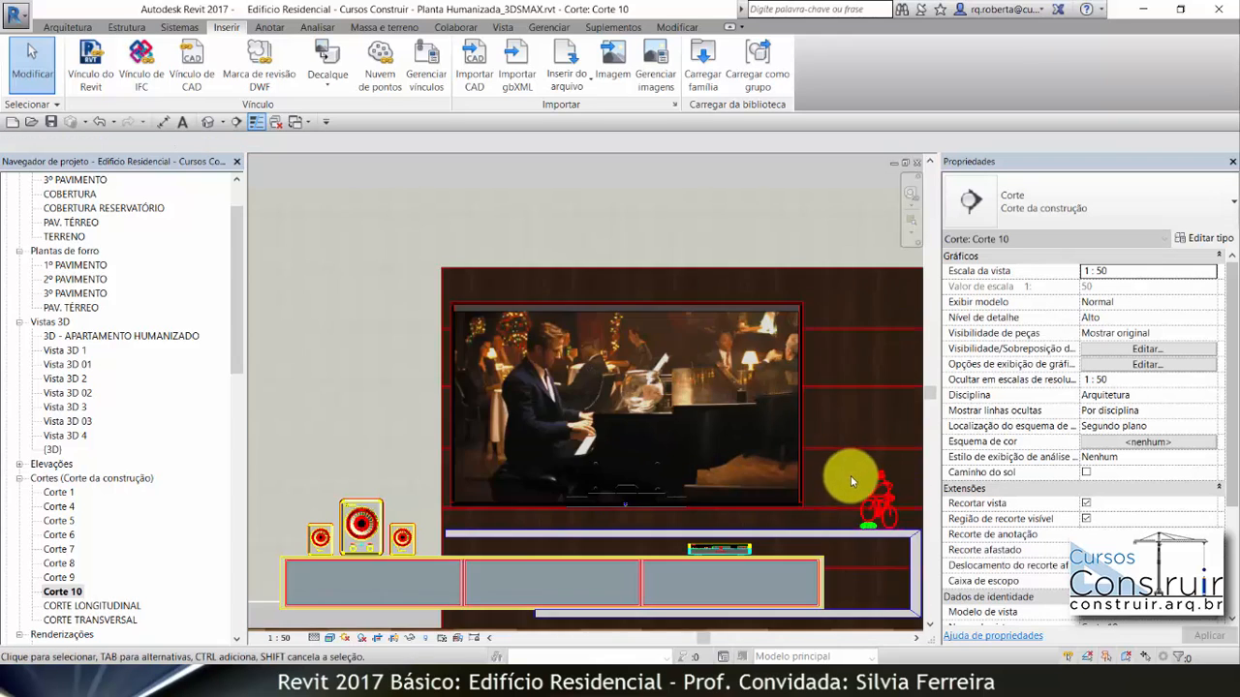
Measure the inner width of the television frame along its upper edge.
scroll(802, 360, "up", 2)
scroll(799, 365, "up", 1)
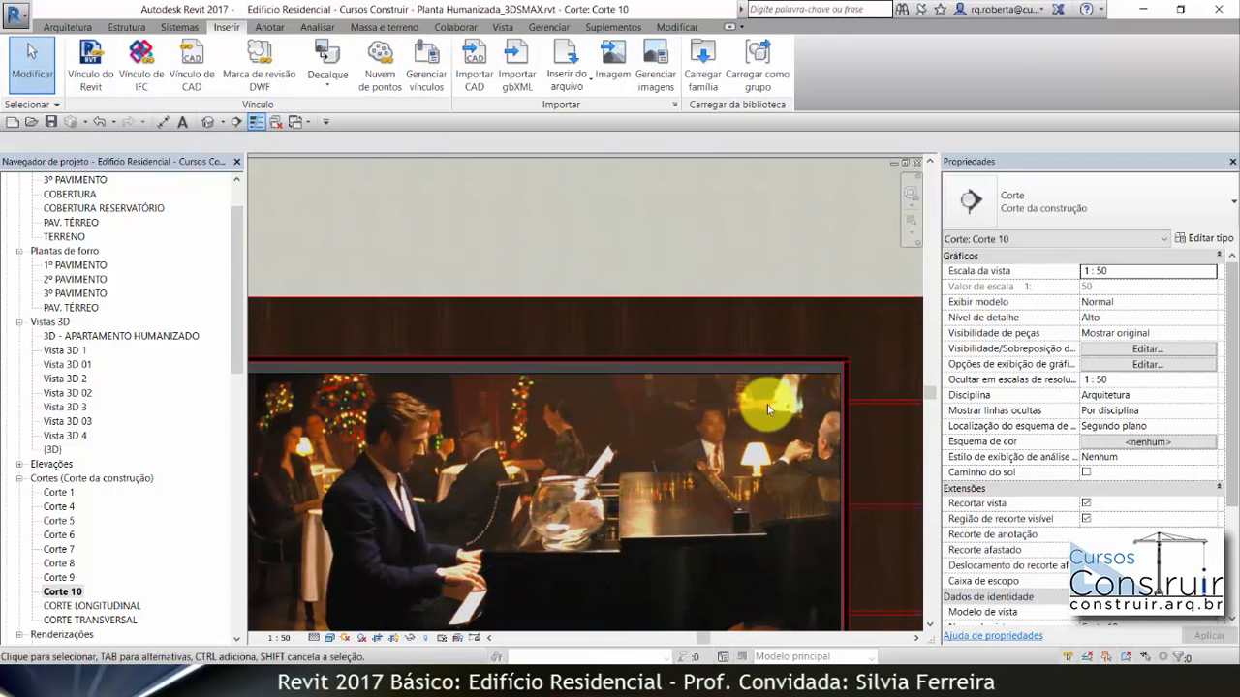
left_click(163, 122)
left_click(845, 361)
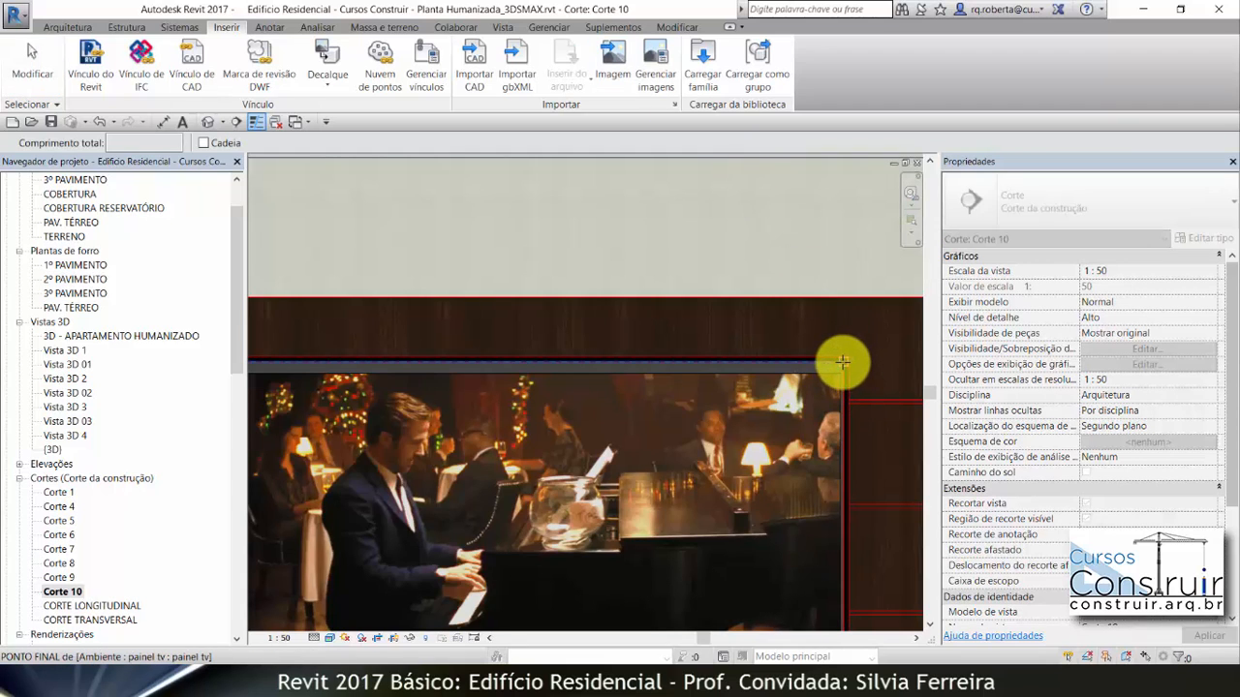
scroll(878, 360, "down", 2)
scroll(457, 359, "up", 3)
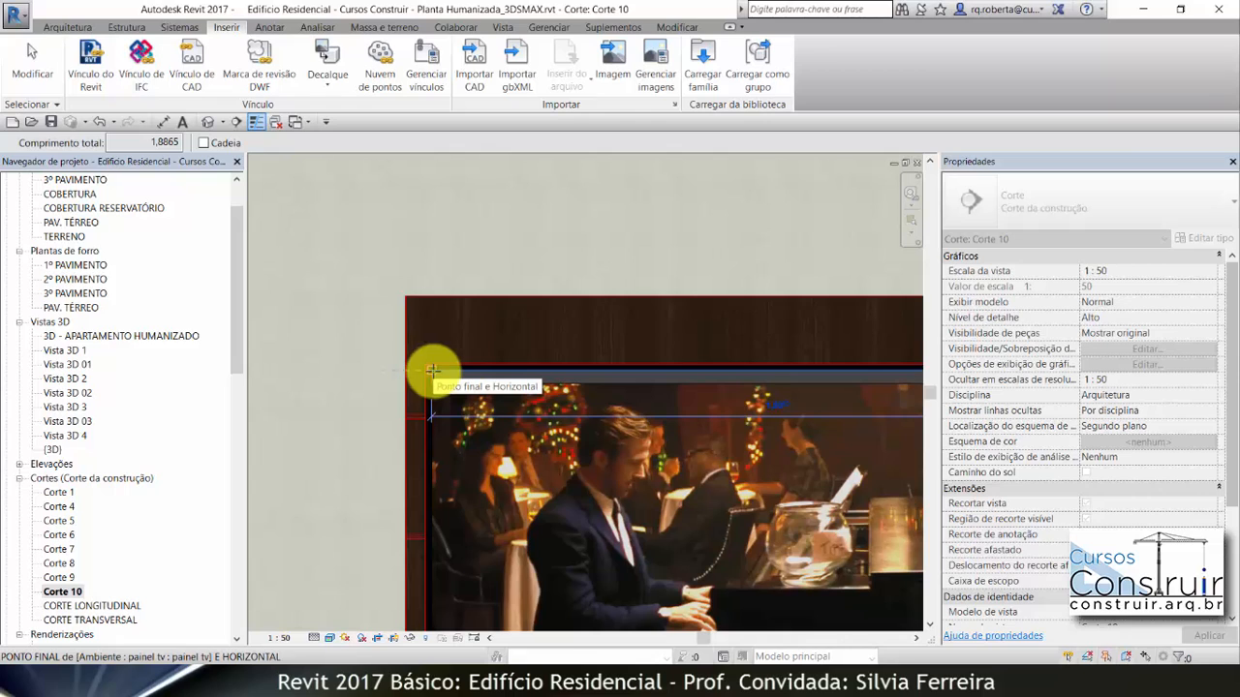
key("Escape")
Unlock the TELA_TV_02 decal's proportions, set its width to 1.88 and its height to 1.07, and apply the dimensions.
left_click(694, 388)
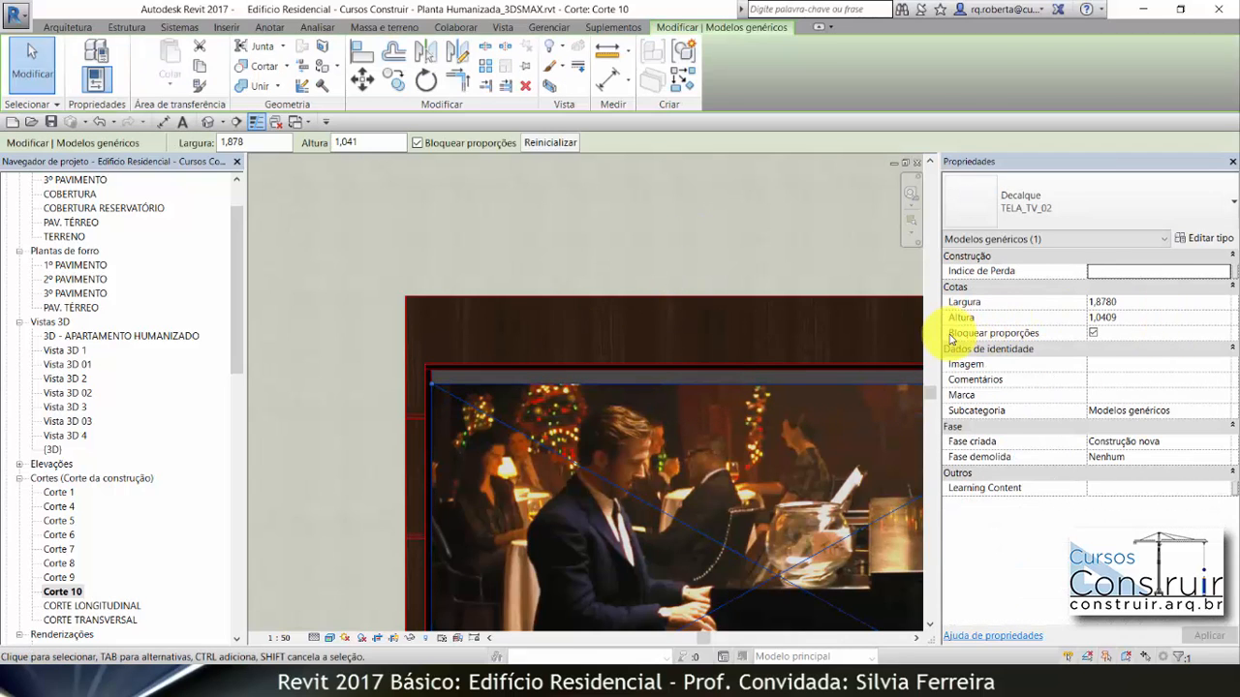
left_click(1093, 333)
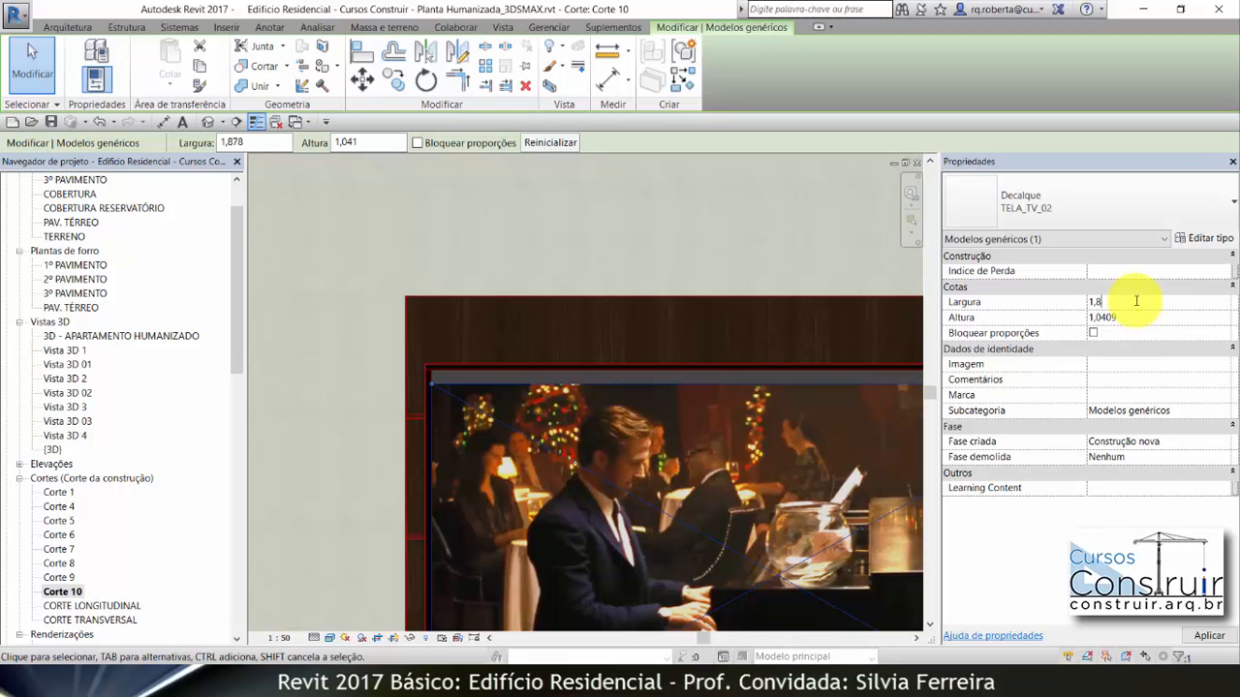
left_click(1136, 318)
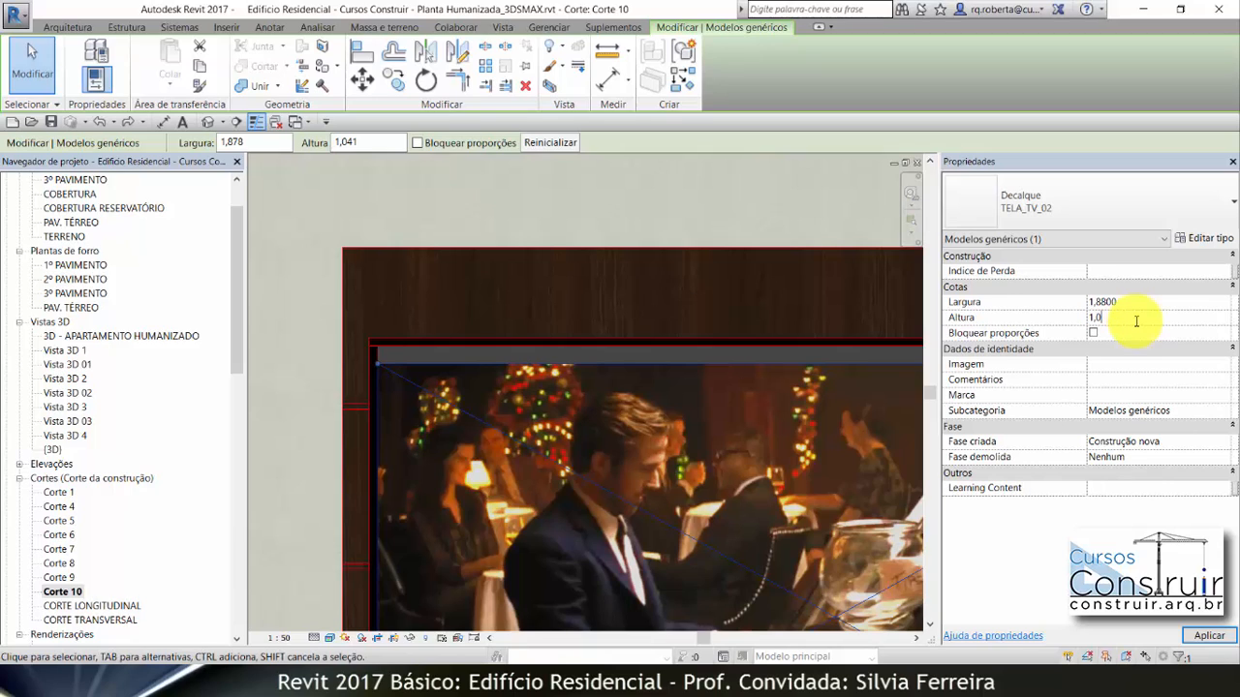
left_click(1206, 636)
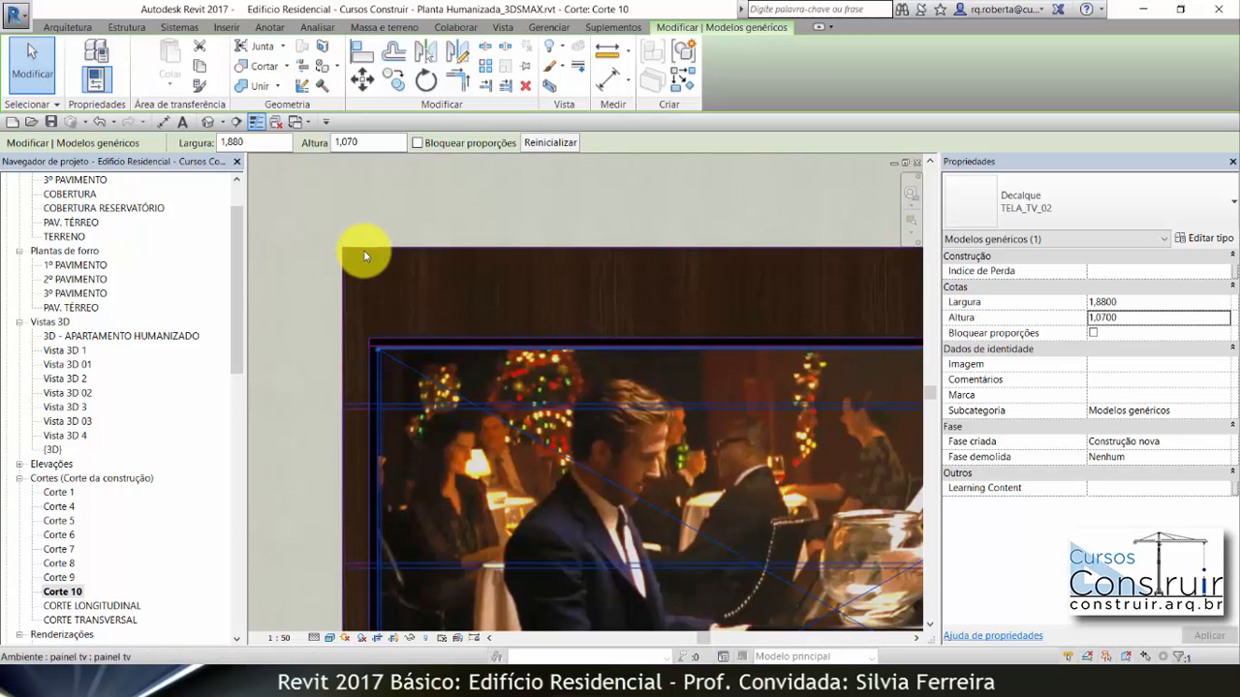
Align the decal's upper and right edges with the inner edges of the television frame.
scroll(484, 263, "down", 4)
scroll(743, 282, "up", 2)
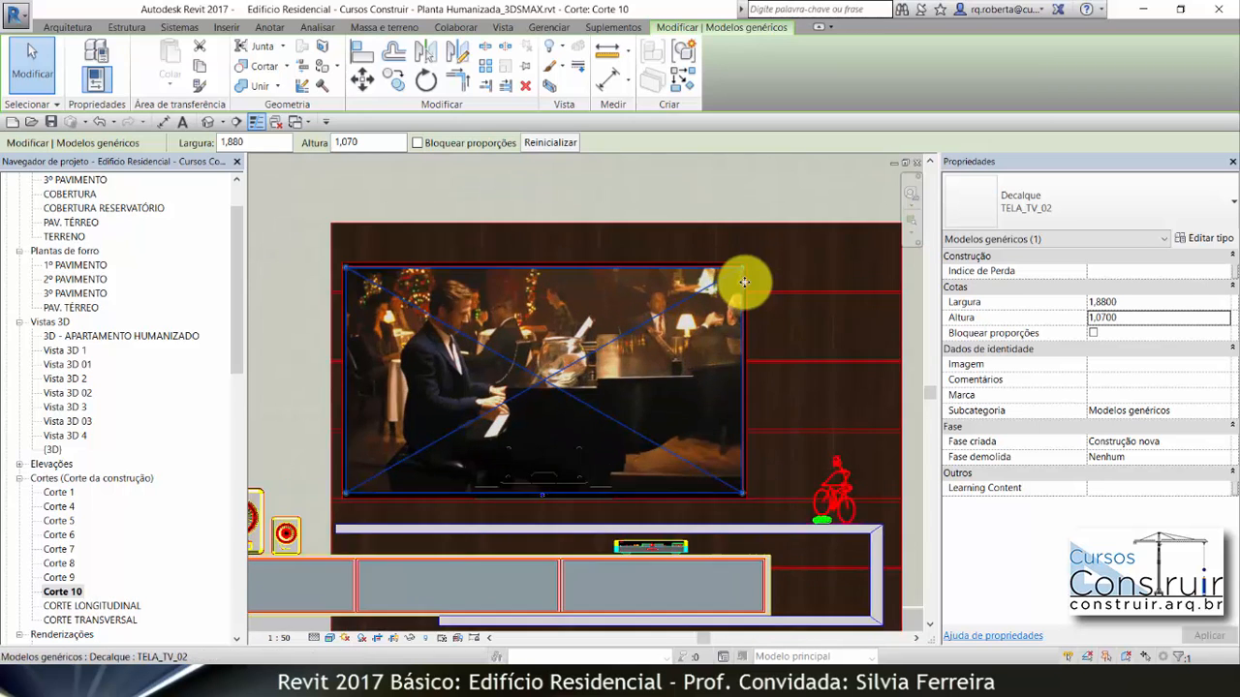
scroll(743, 282, "up", 5)
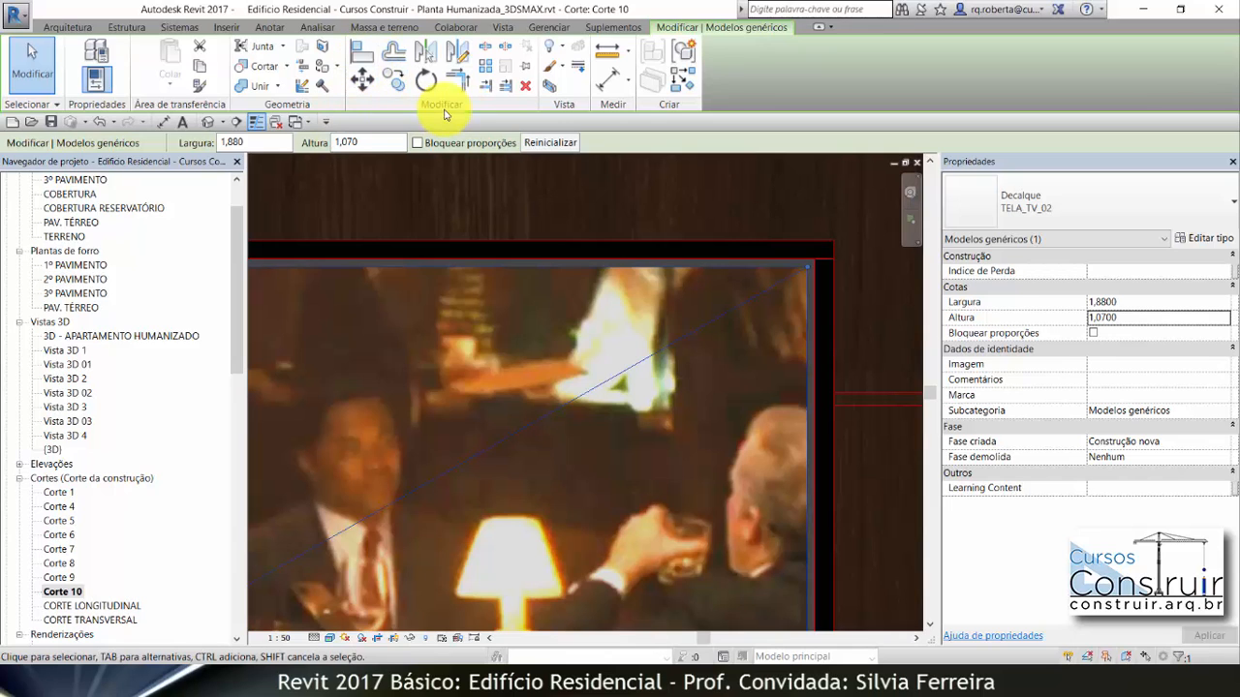
key("Escape")
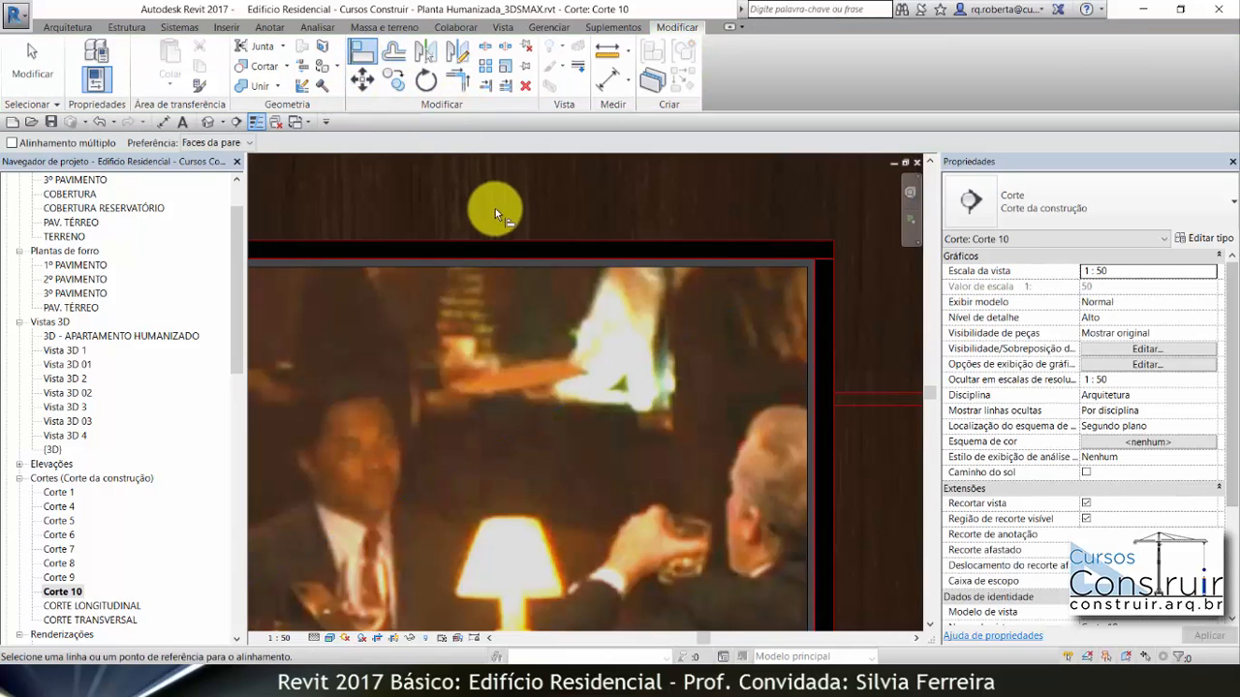
left_click(461, 266)
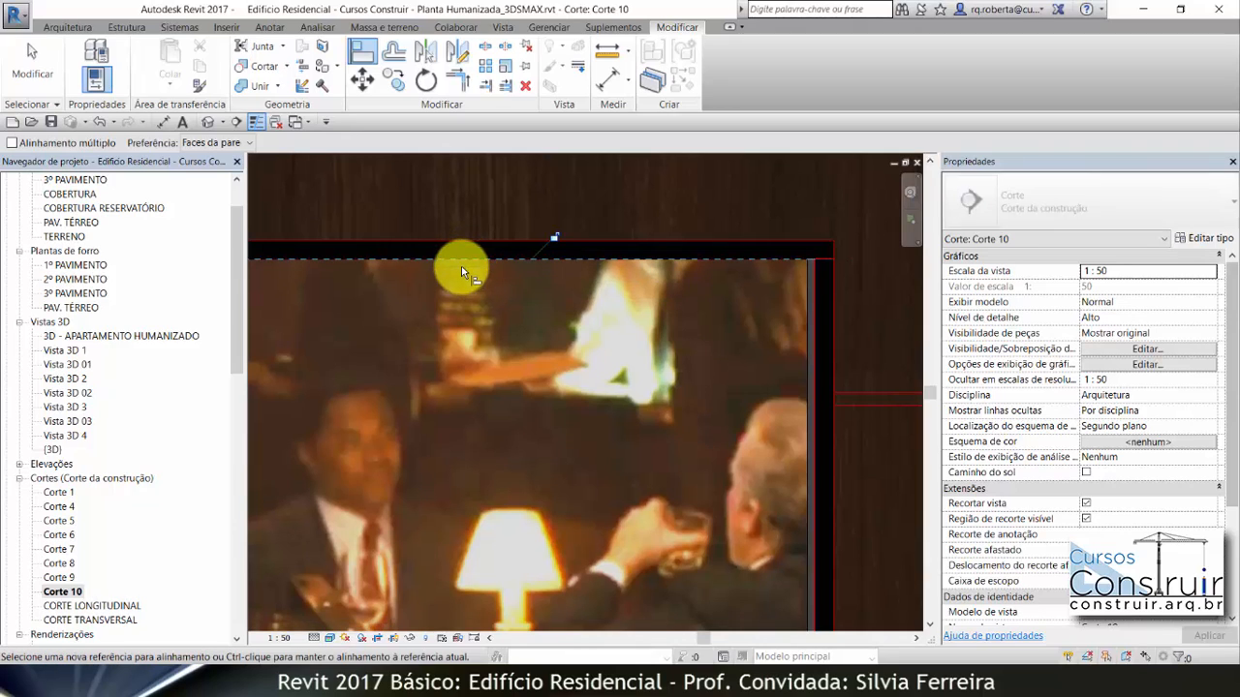
left_click(816, 424)
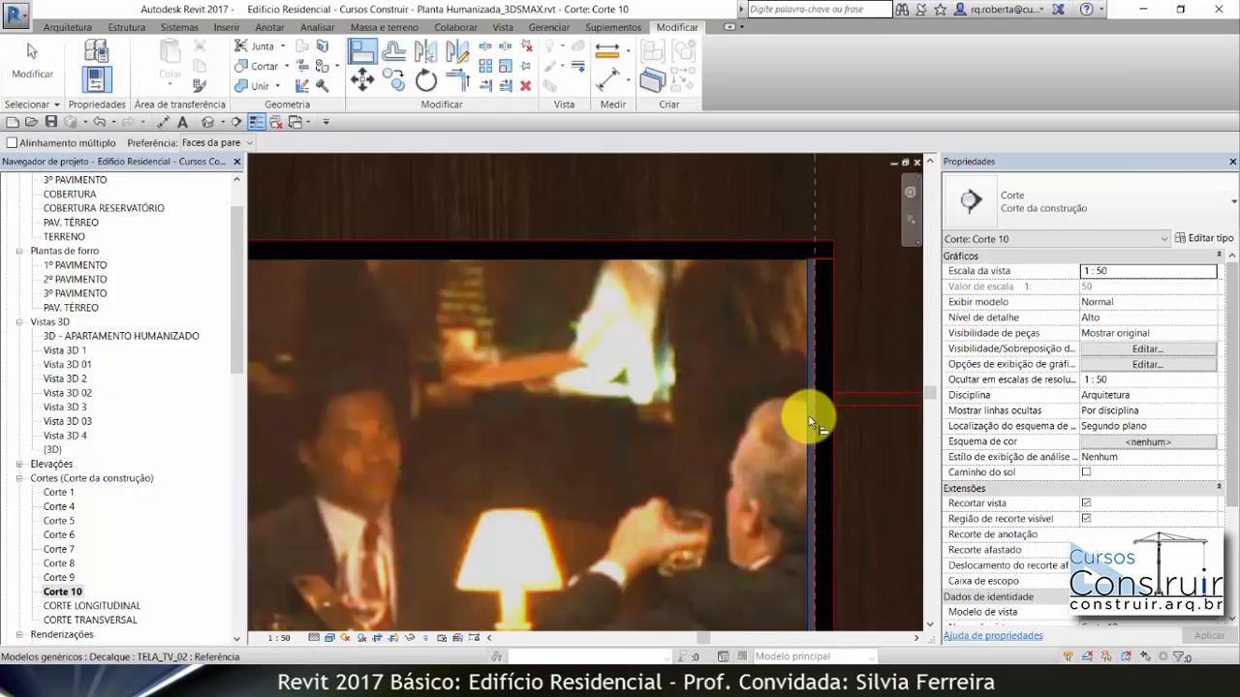
left_click(807, 418)
scroll(784, 233, "down", 3)
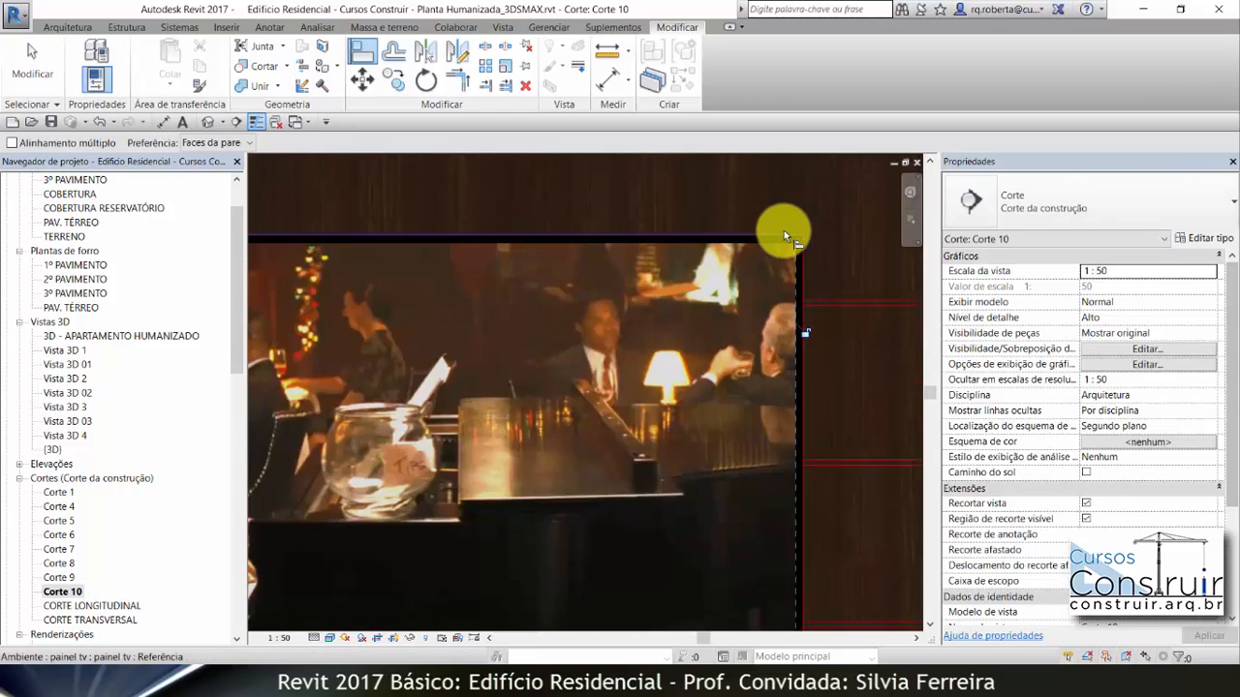
scroll(783, 233, "up", 2)
middle_click_drag(783, 232, 722, 278)
key("Escape")
key("Escape")
scroll(822, 318, "down", 6)
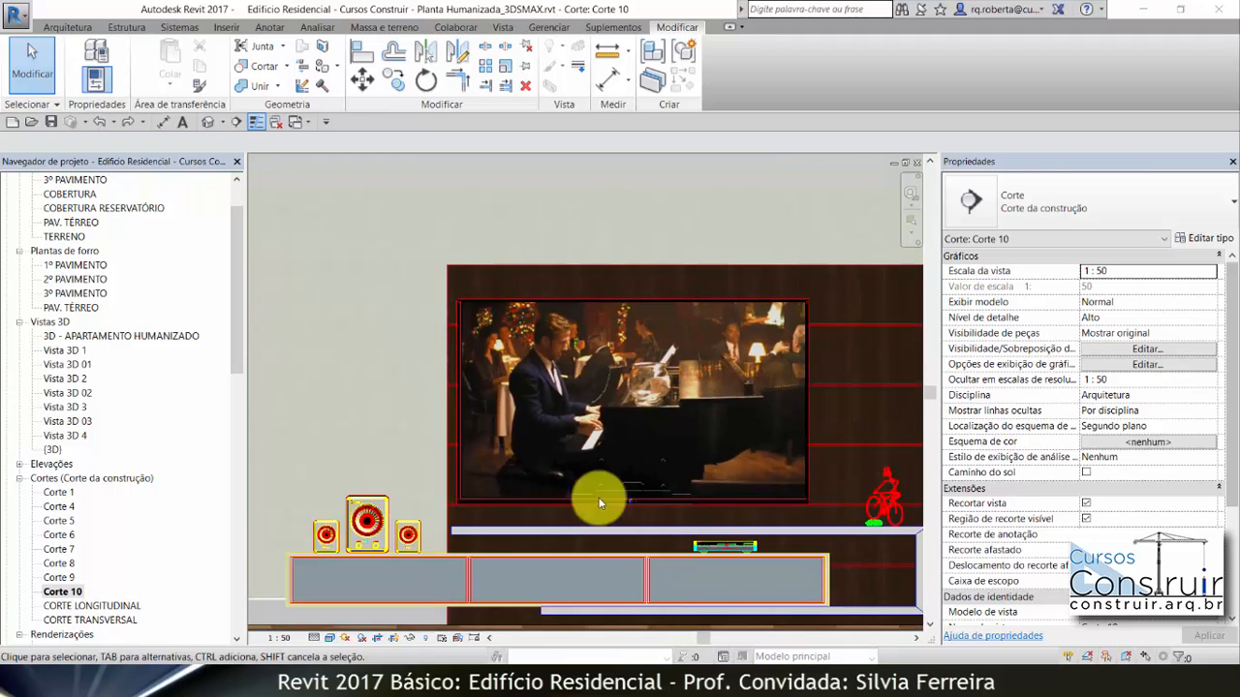
Stretch the decal's lower-left corner to the frame's inner corner, making it about 1.8865 by 1.0765 m.
scroll(474, 511, "up", 2)
scroll(463, 516, "up", 4)
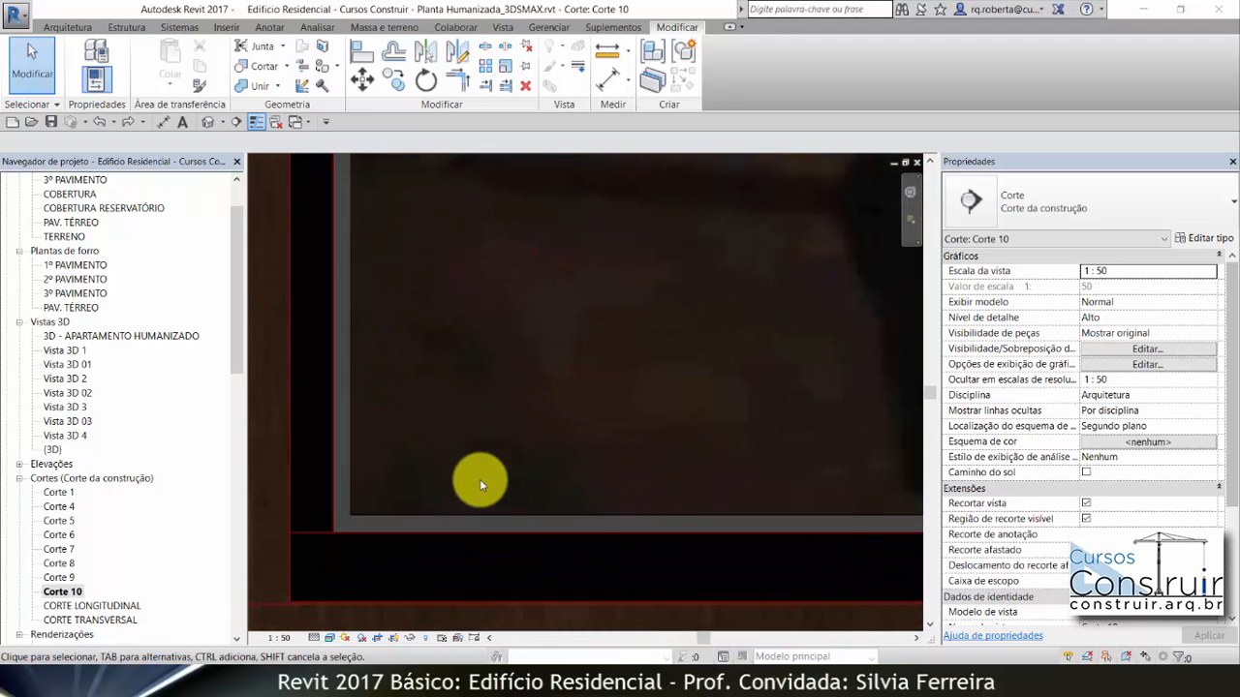
left_click(350, 514)
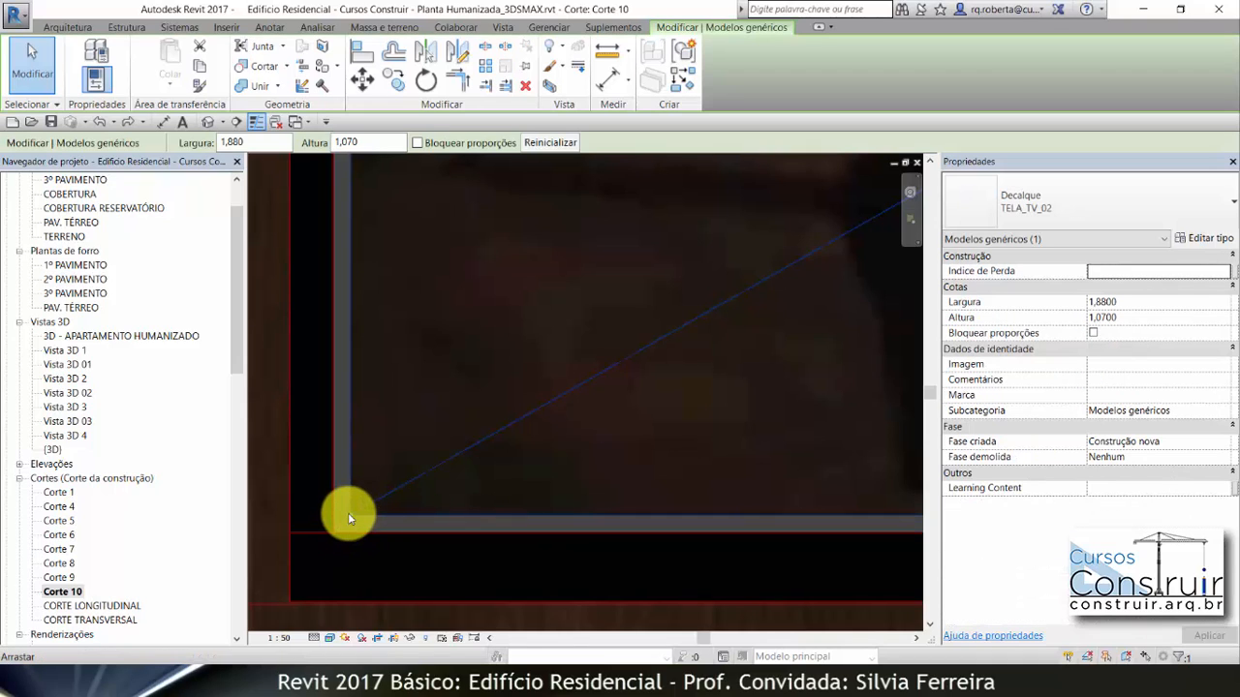
left_click_drag(348, 514, 334, 530)
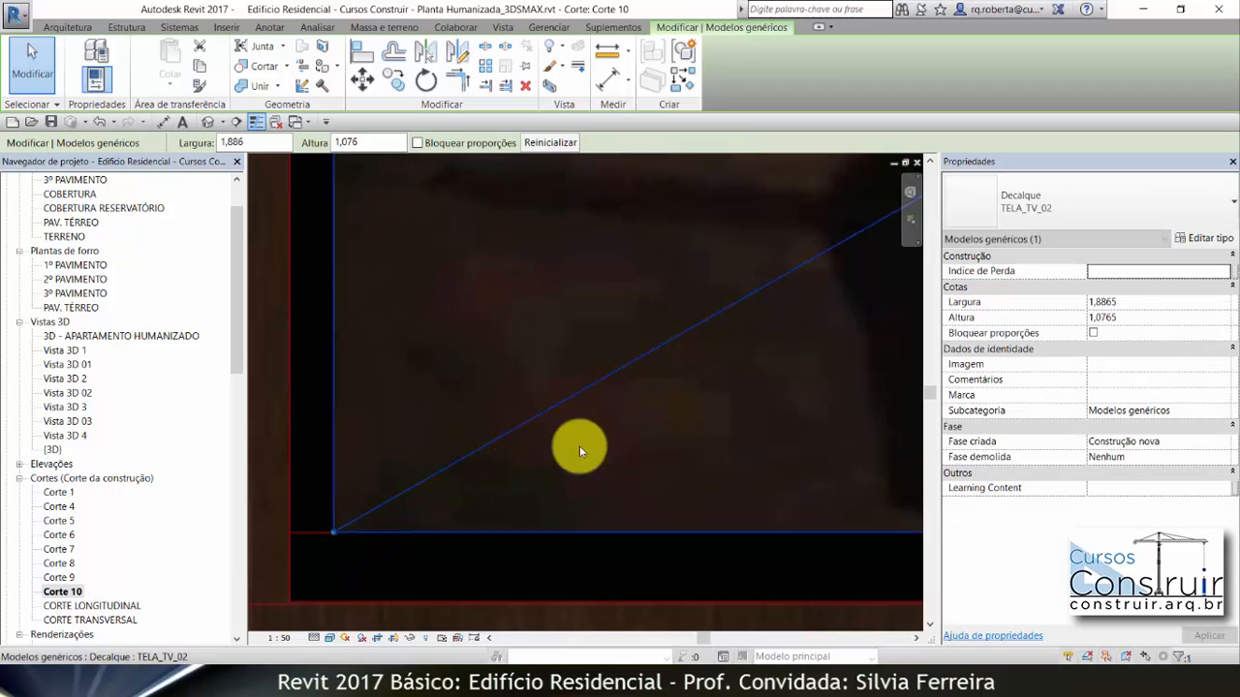
left_click(580, 445)
scroll(413, 484, "down", 5)
scroll(414, 461, "down", 3)
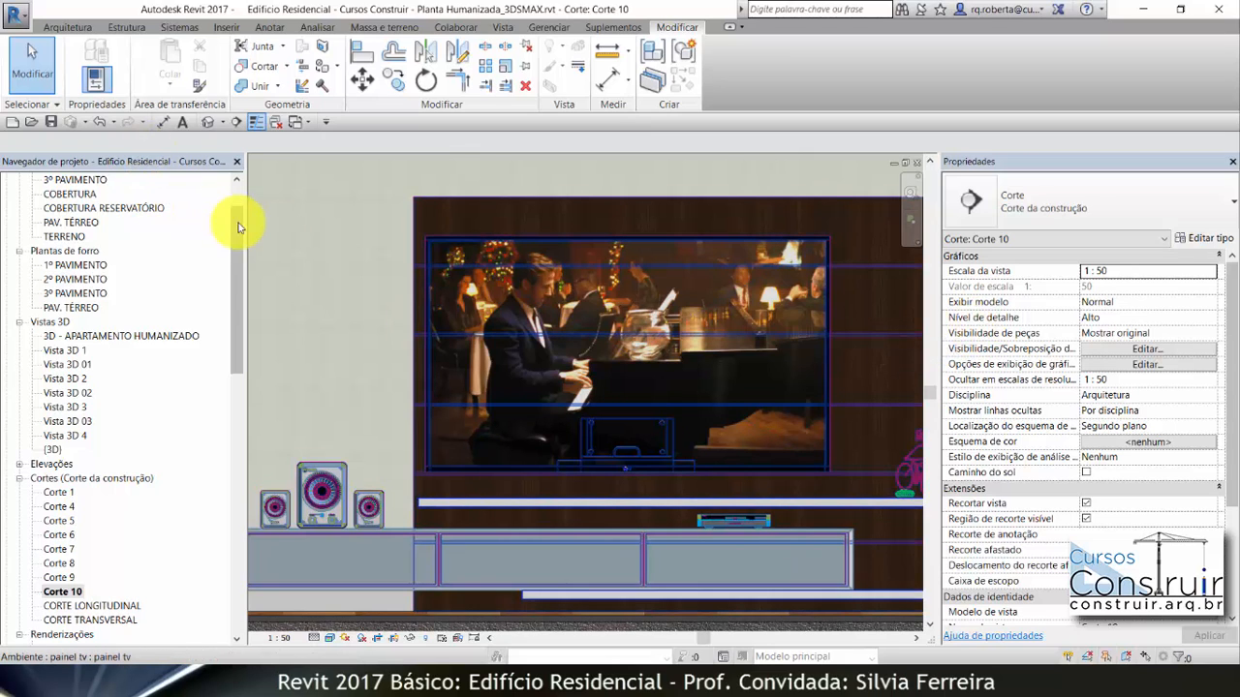
Open the 1º PAVIMENTO floor plan and inspect the tray with cup and magazines in front of the living room sofa.
scroll(236, 223, "up", 2)
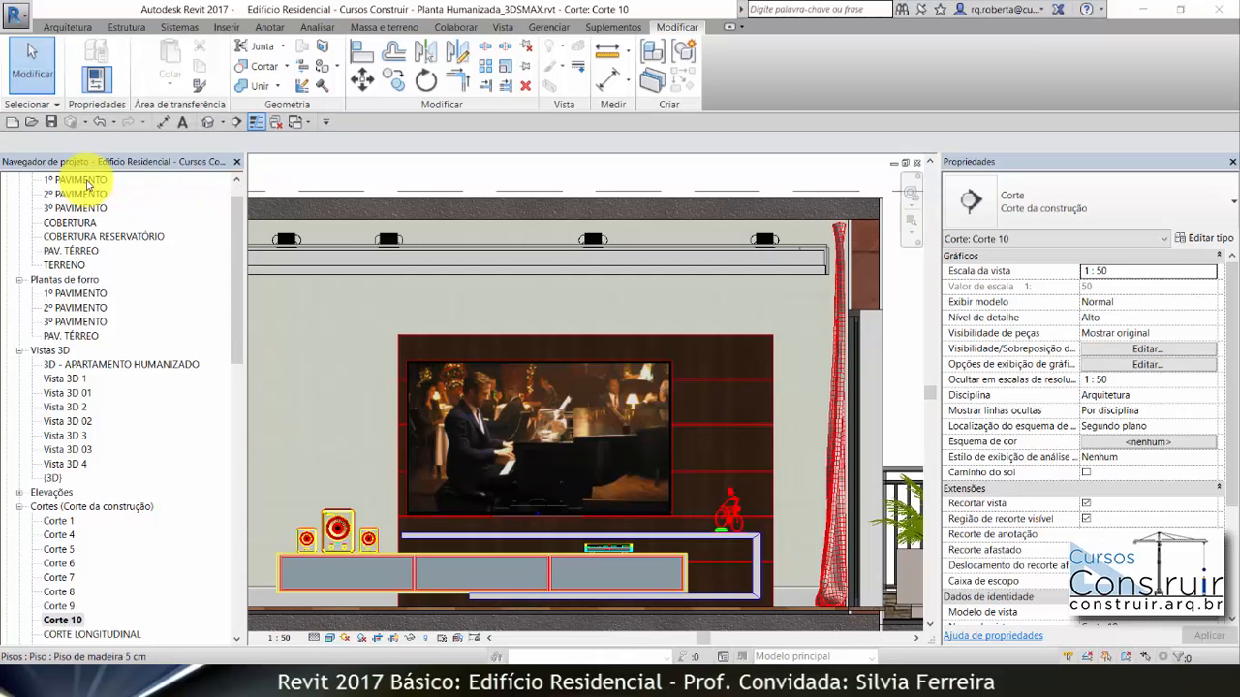
double_click(85, 181)
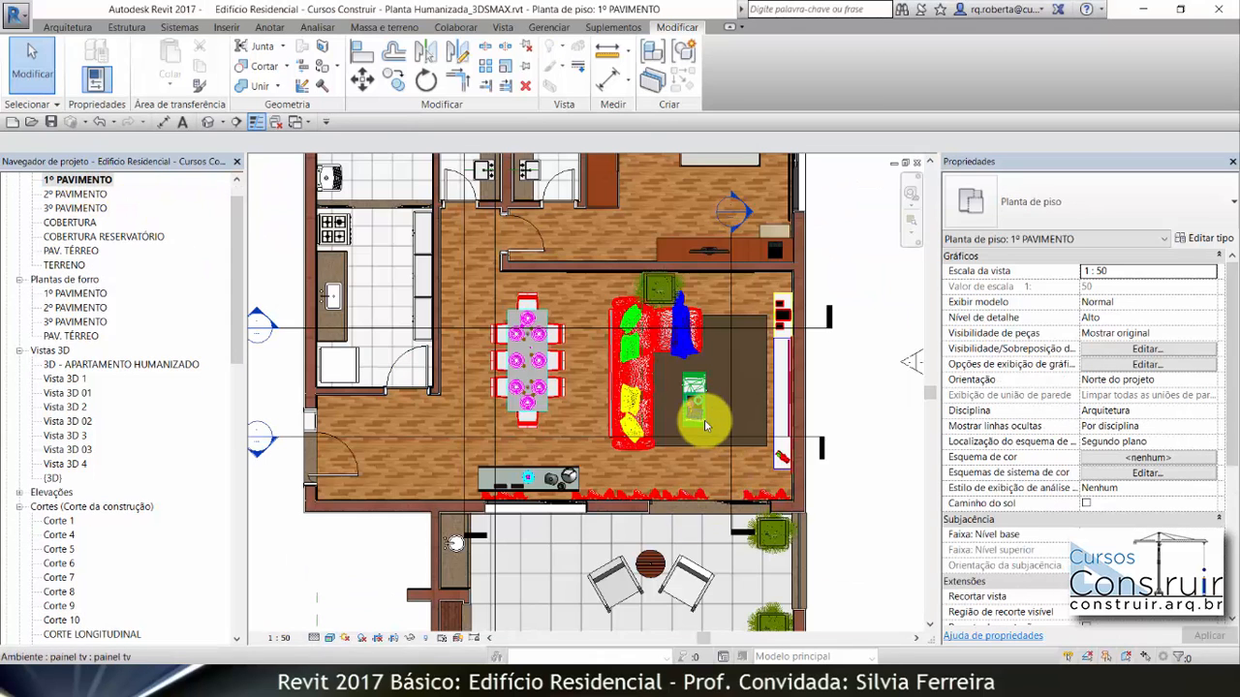
scroll(712, 398, "up", 5)
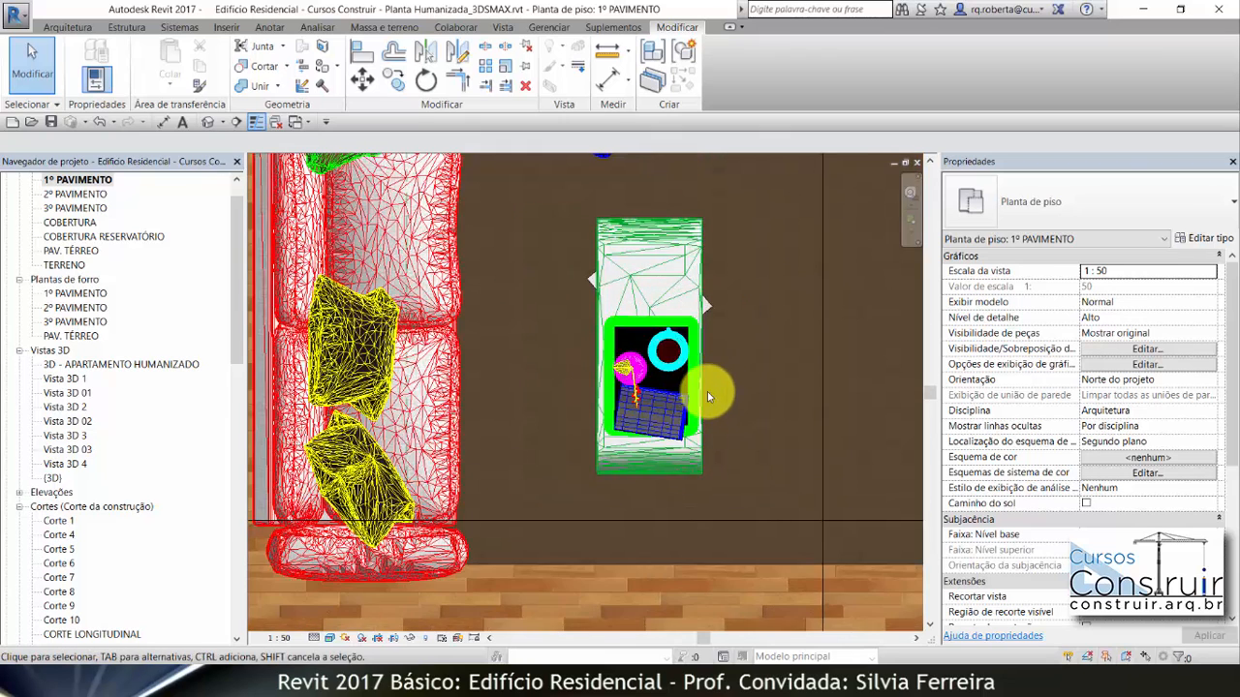
scroll(708, 383, "up", 2)
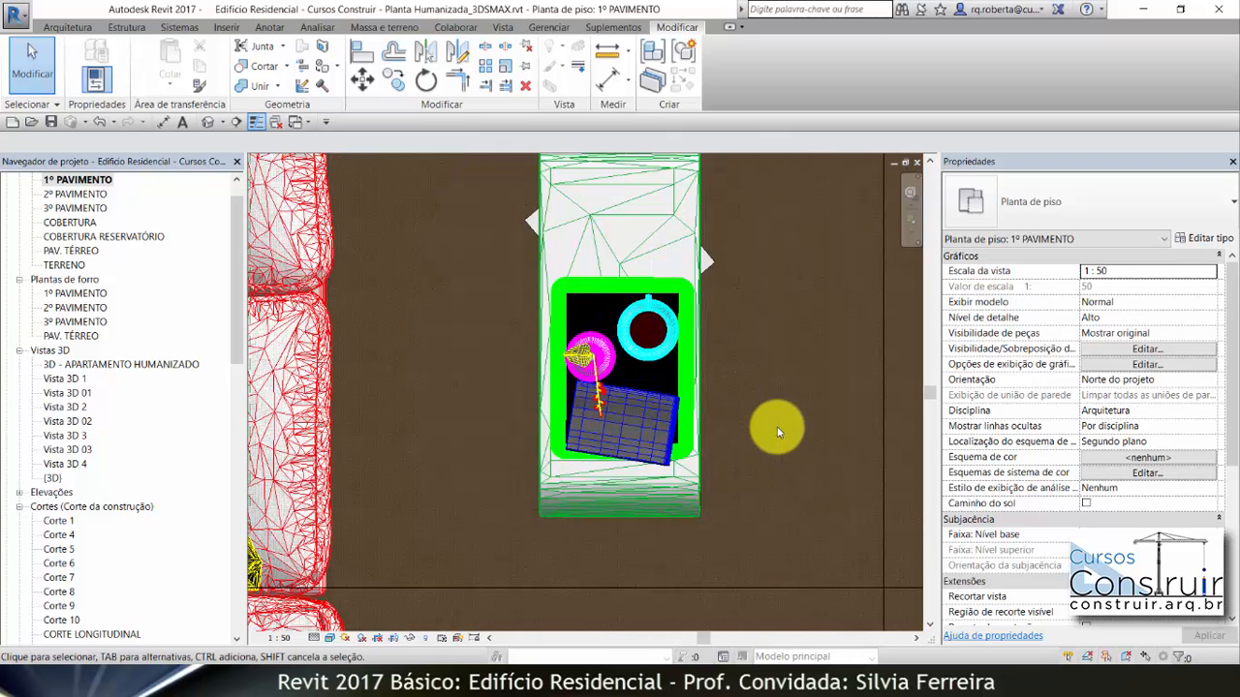
left_click(665, 358)
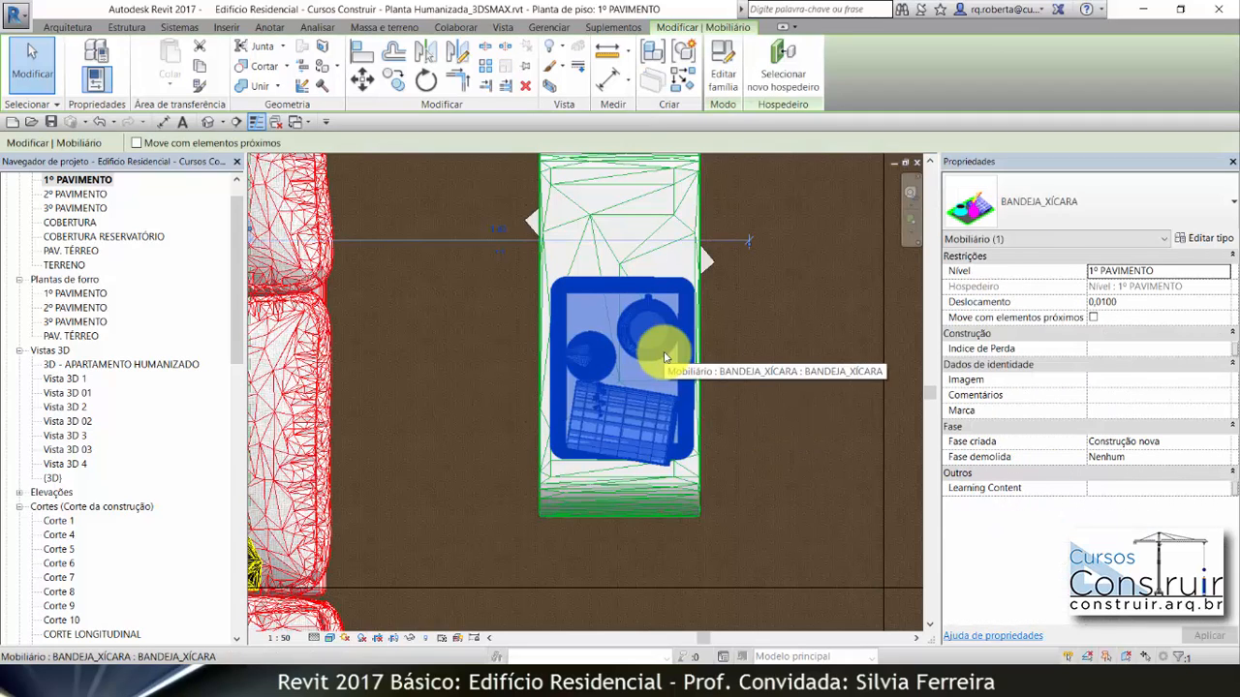
left_click(836, 312)
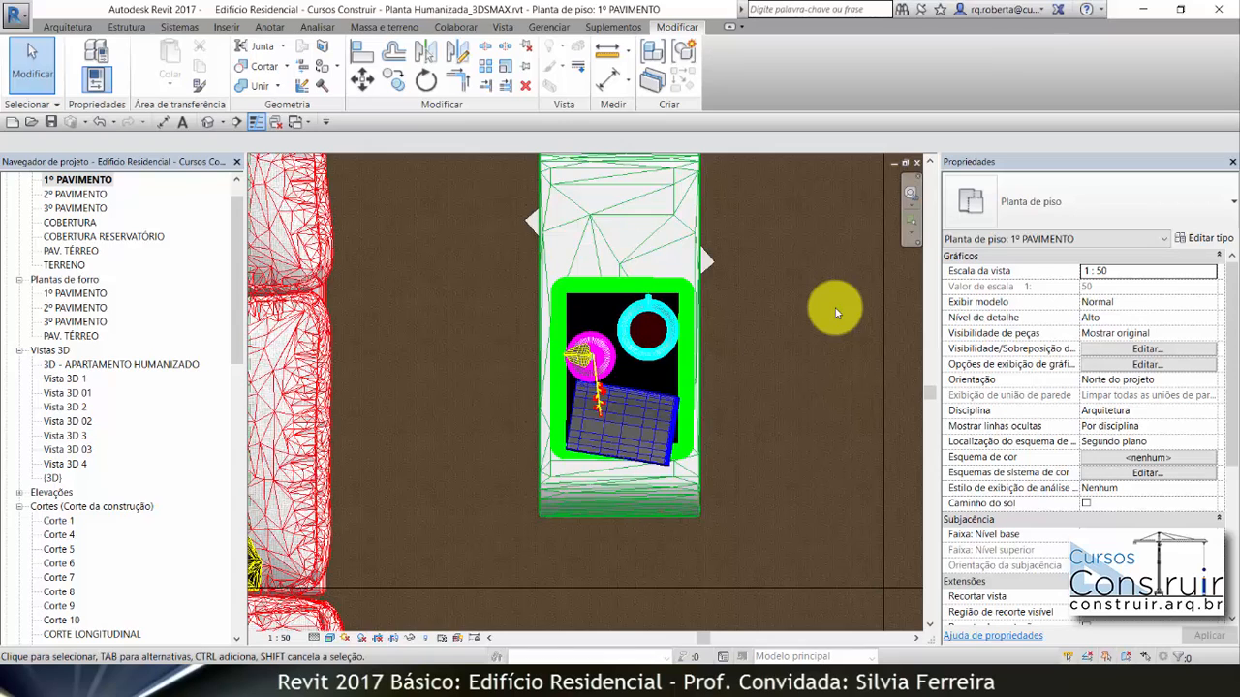
Start an in-place component, saving the project when prompted, with the category Ambiente and the name CAFÉ.
left_click(66, 27)
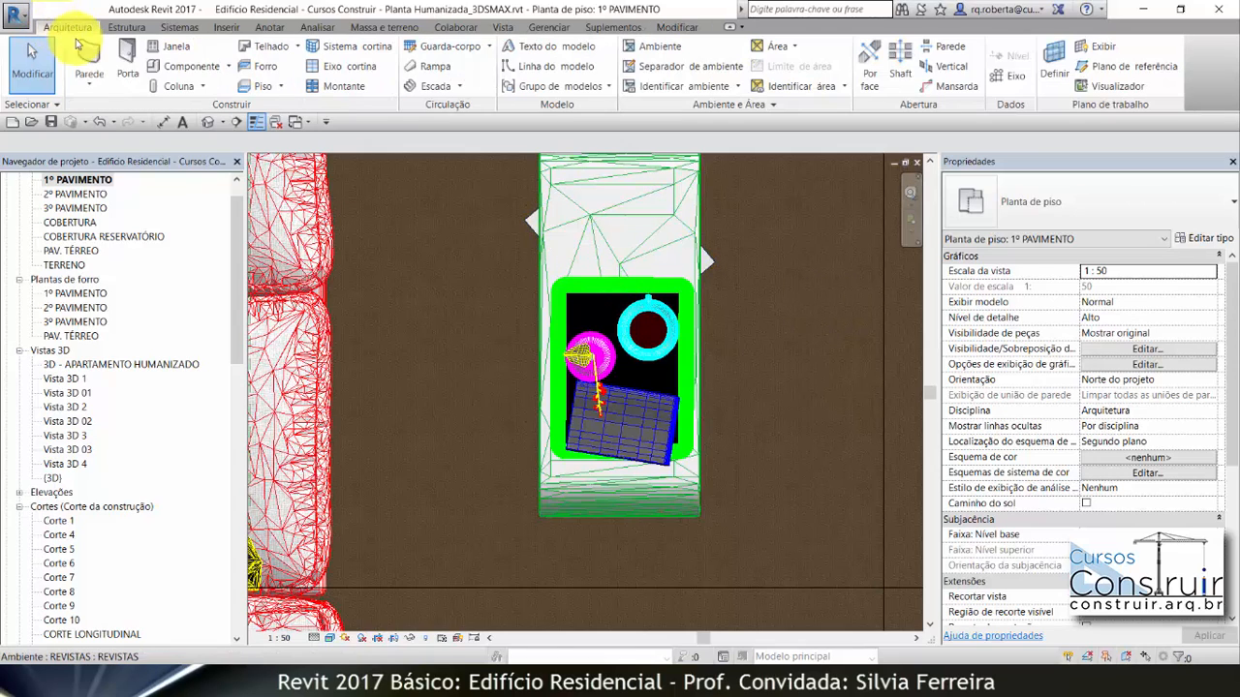
left_click(227, 66)
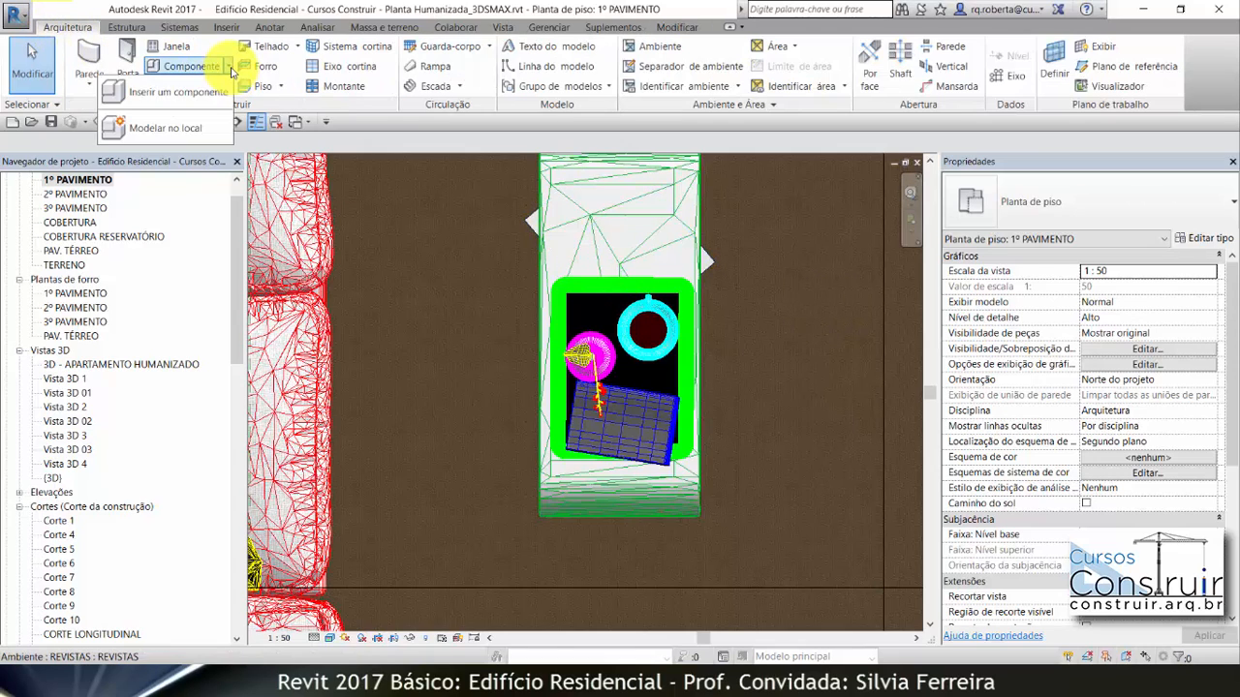
left_click(155, 129)
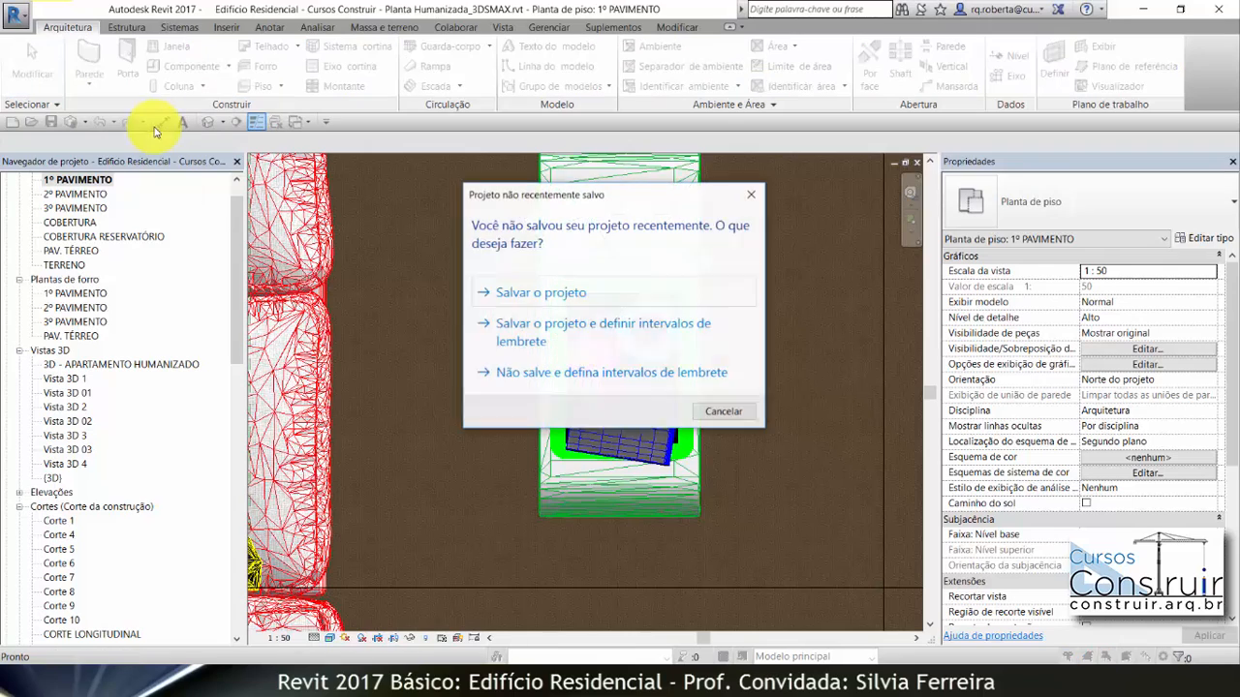
left_click(545, 295)
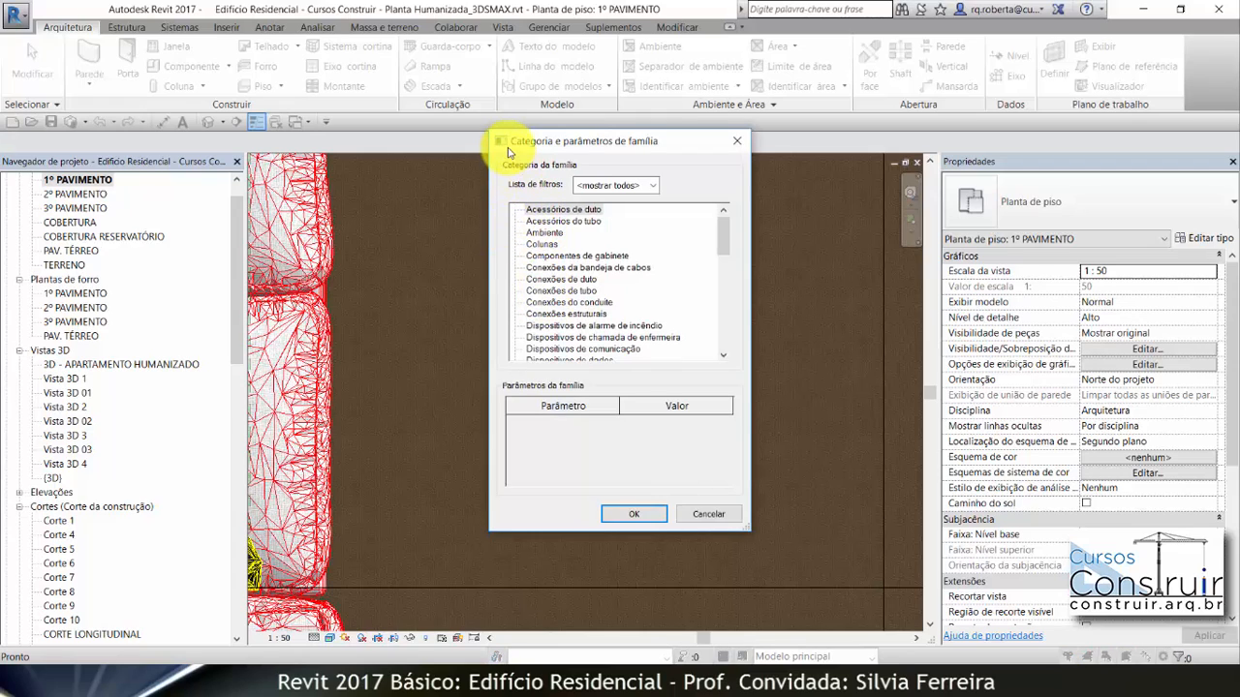
left_click(545, 234)
left_click(642, 514)
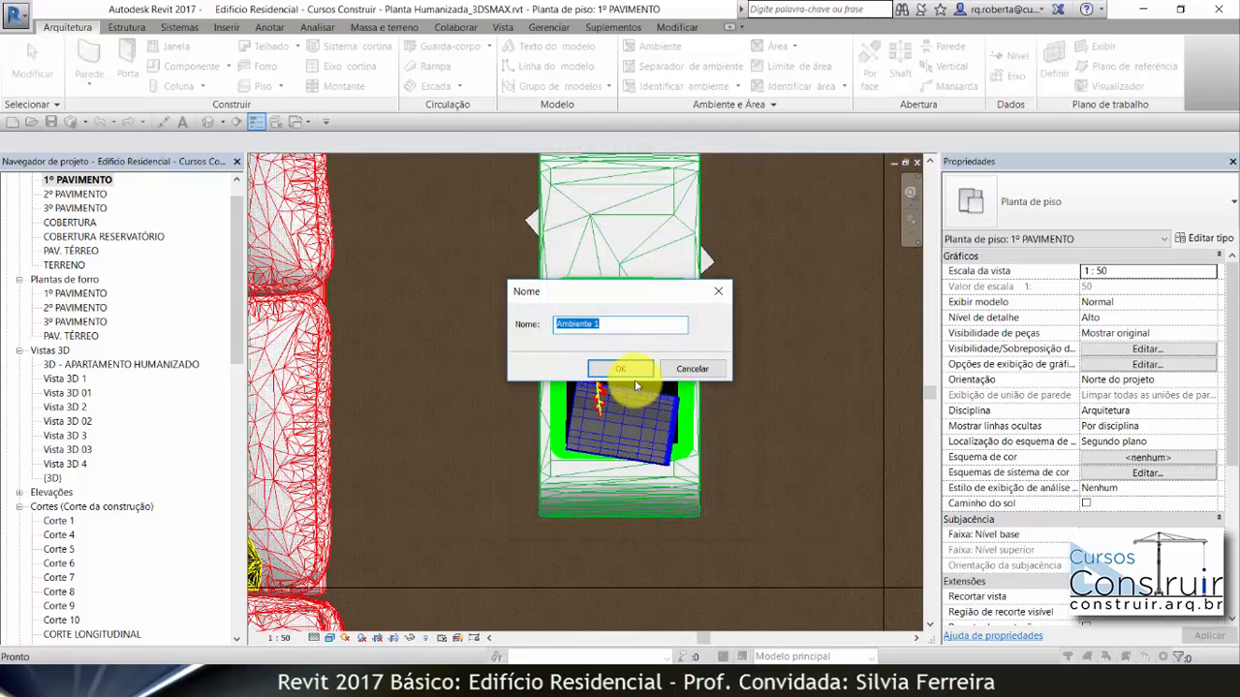
type("CAFÉ")
left_click(637, 368)
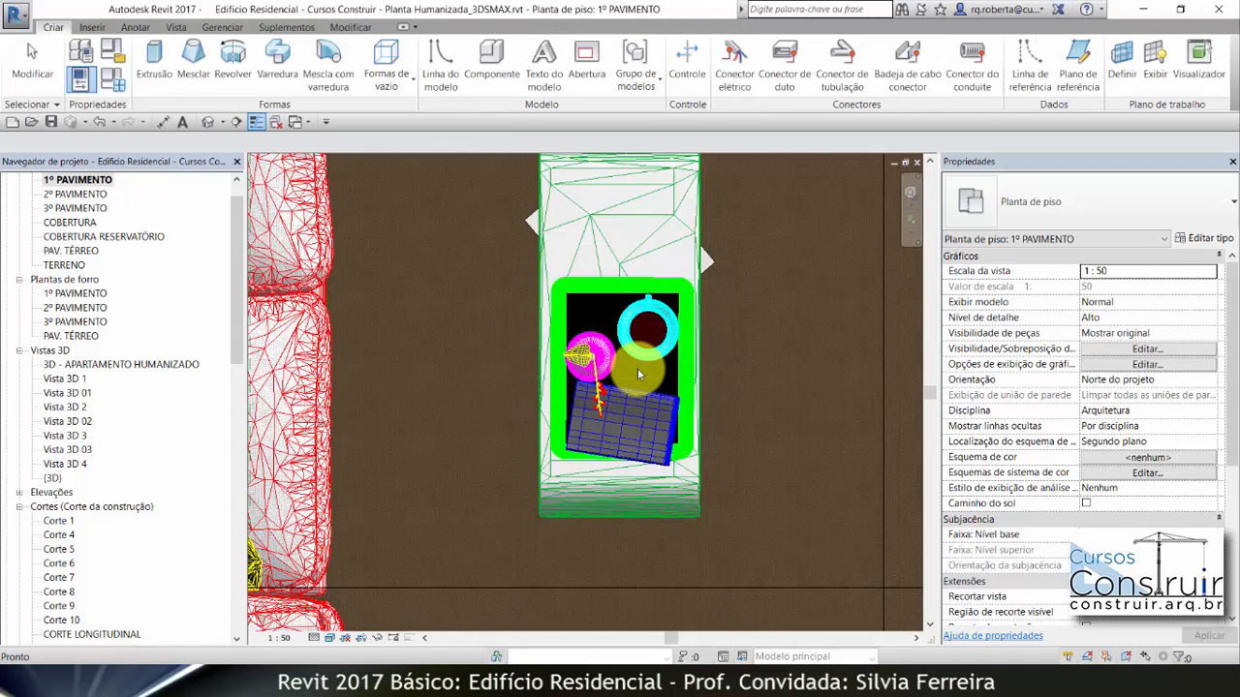
Start an extrusion and sketch a circle centred on the cup, reaching its inner rim.
left_click(150, 68)
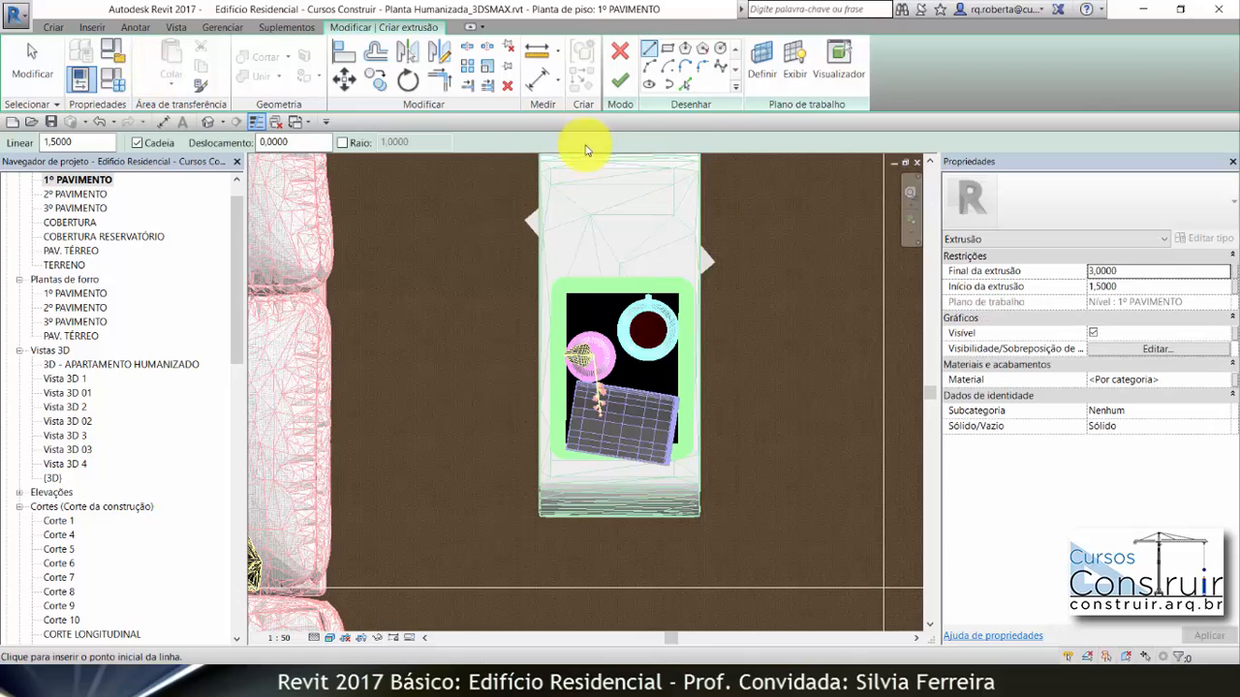
left_click(720, 49)
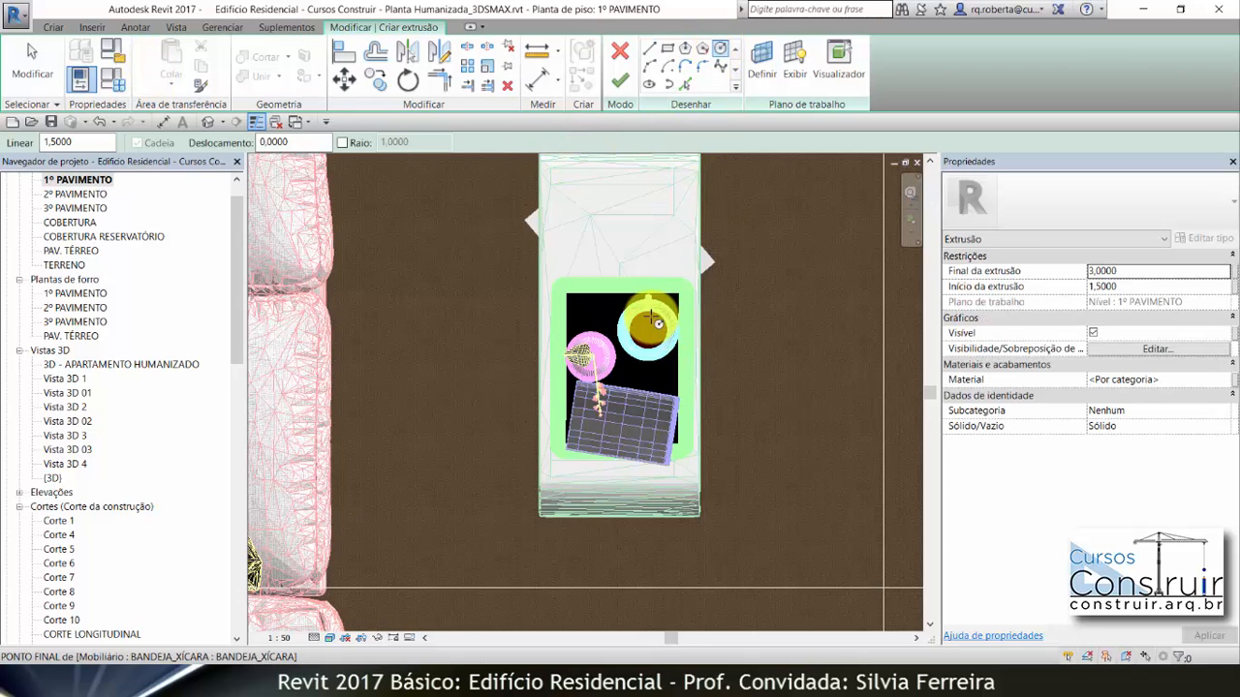
scroll(664, 325, "up", 3)
scroll(664, 324, "up", 4)
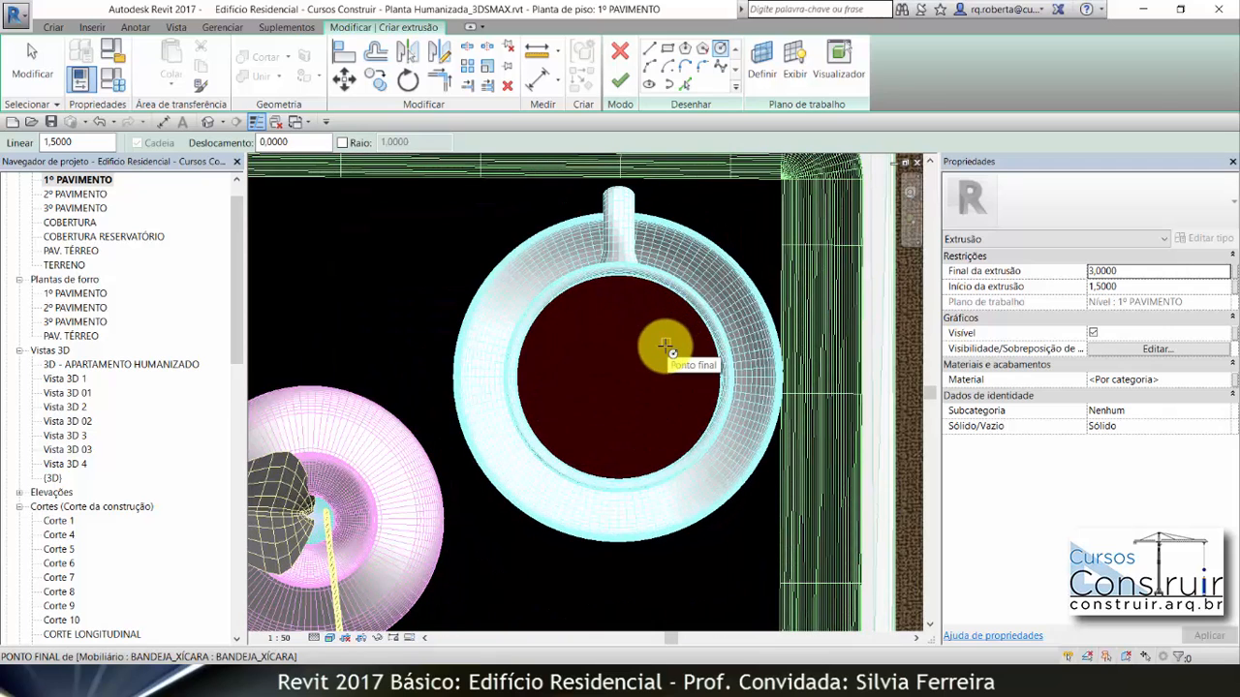
left_click(618, 378)
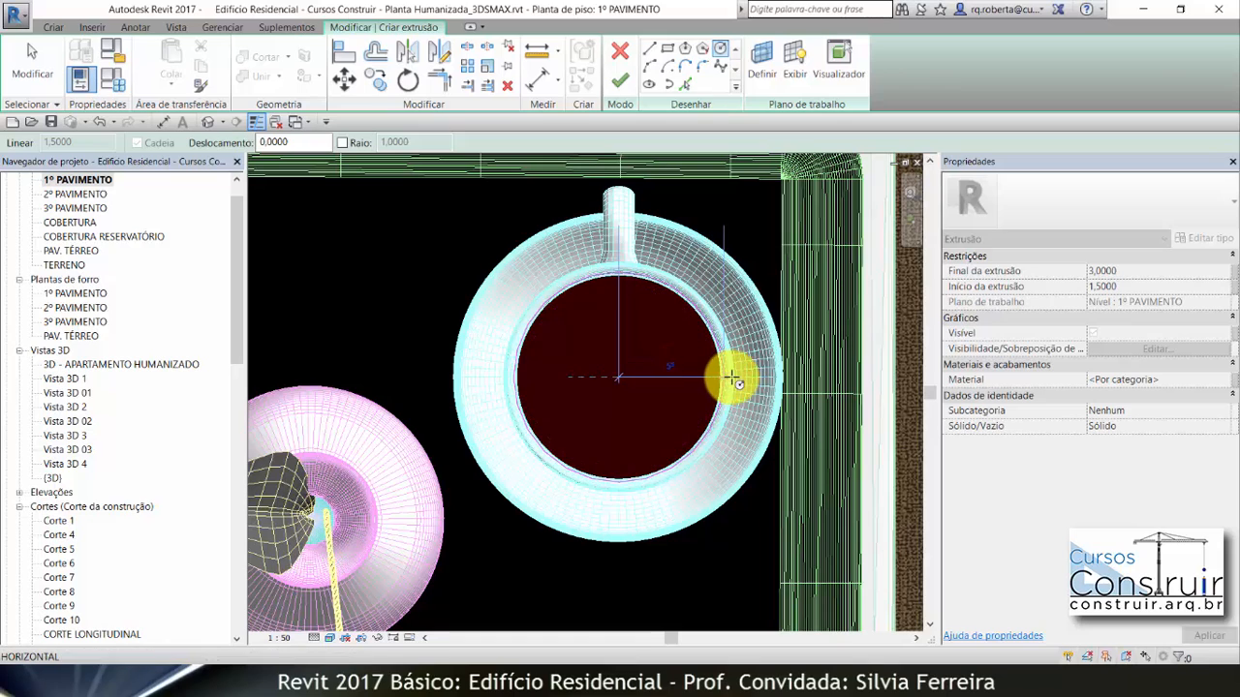
left_click(730, 378)
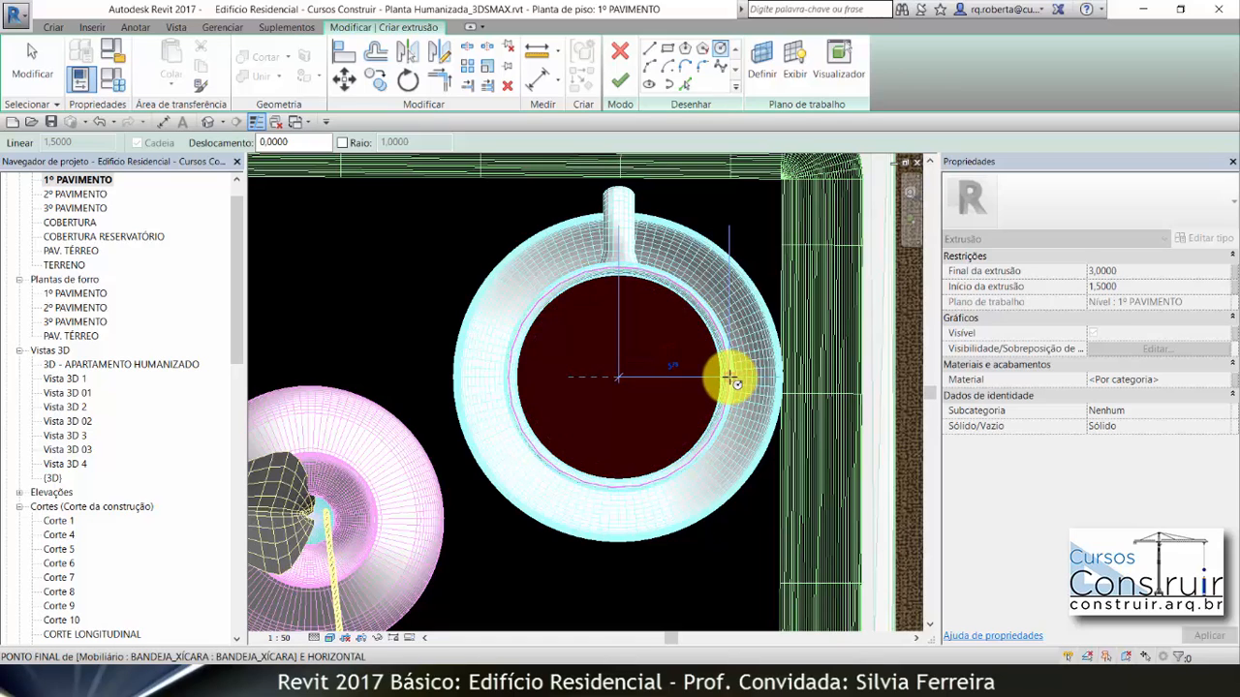
key("Escape")
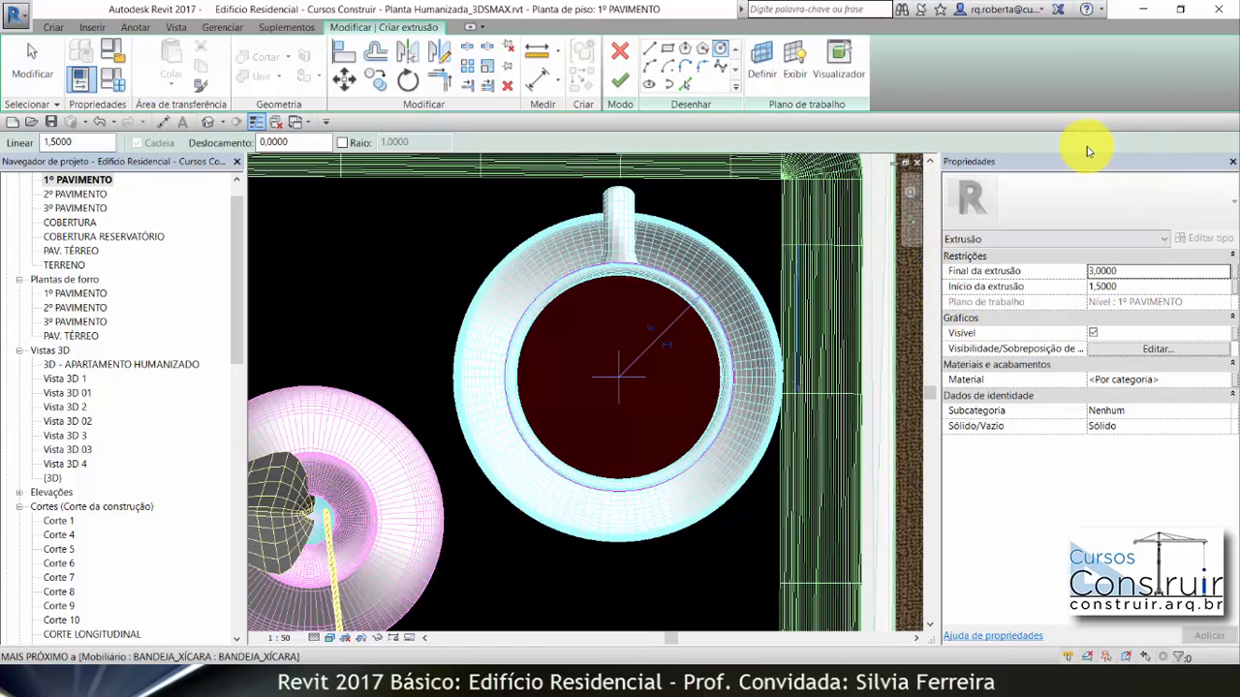
Set the extrusion start to 1.0 and its end to 1.5, then finish the extrusion and the in-place model.
left_click(1135, 288)
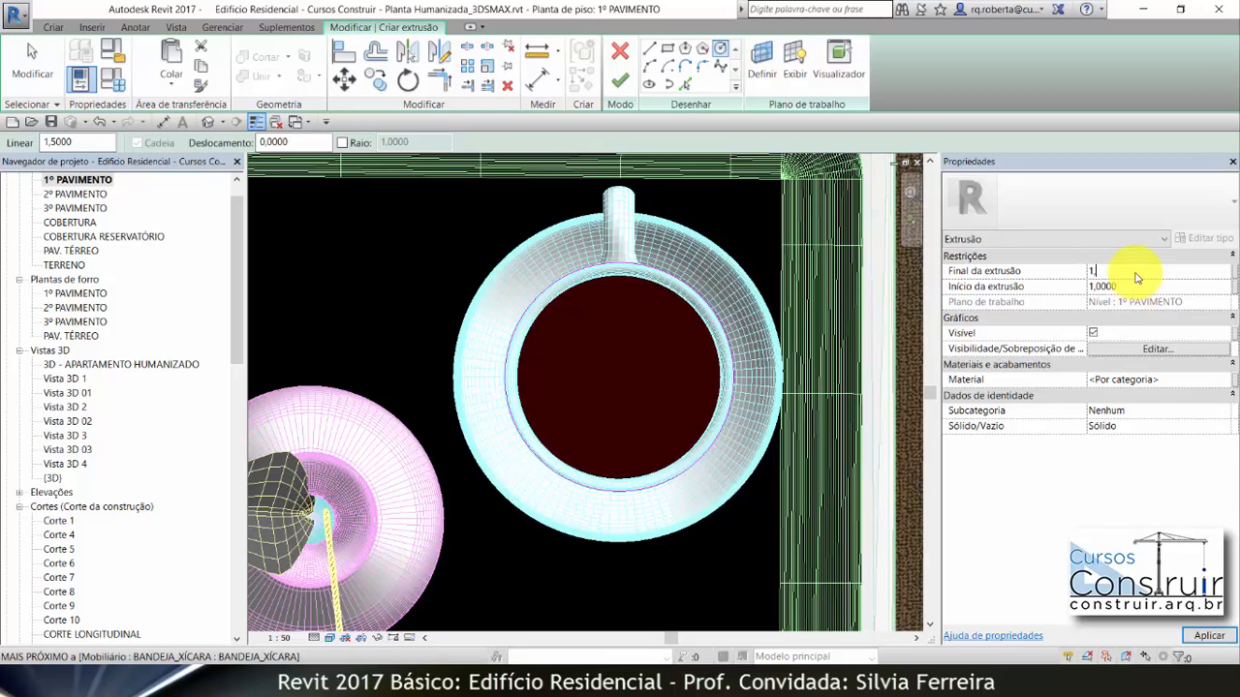
left_click(1208, 636)
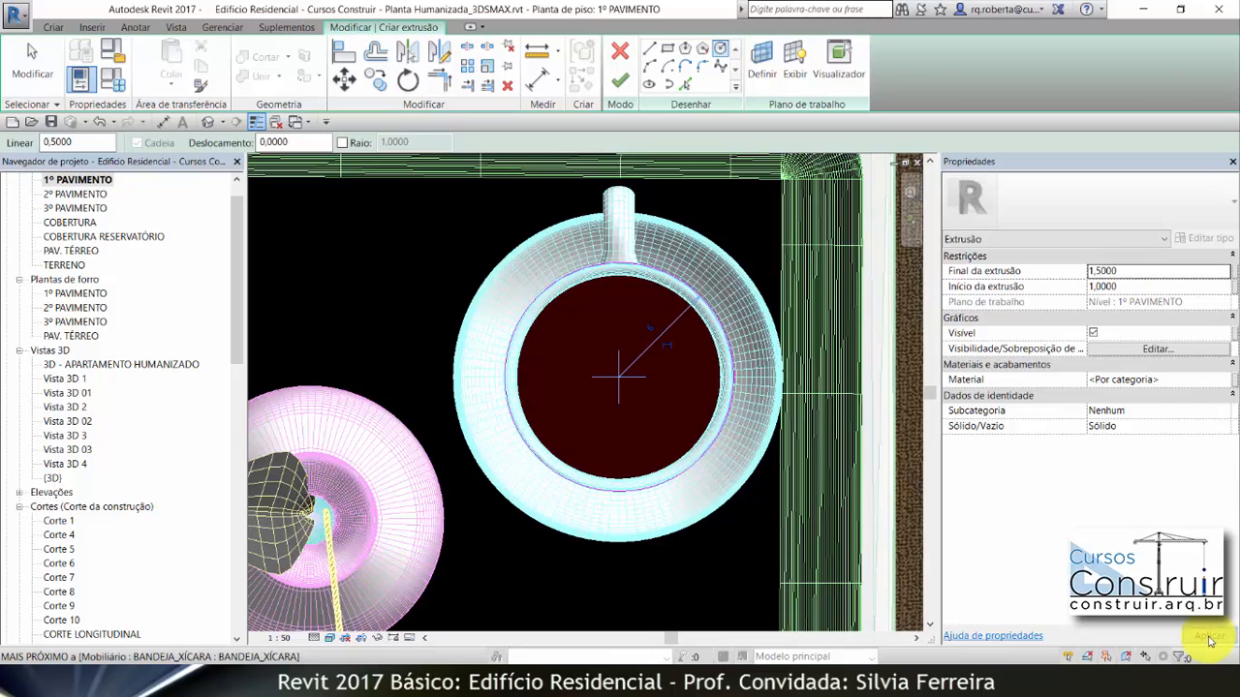
left_click(619, 82)
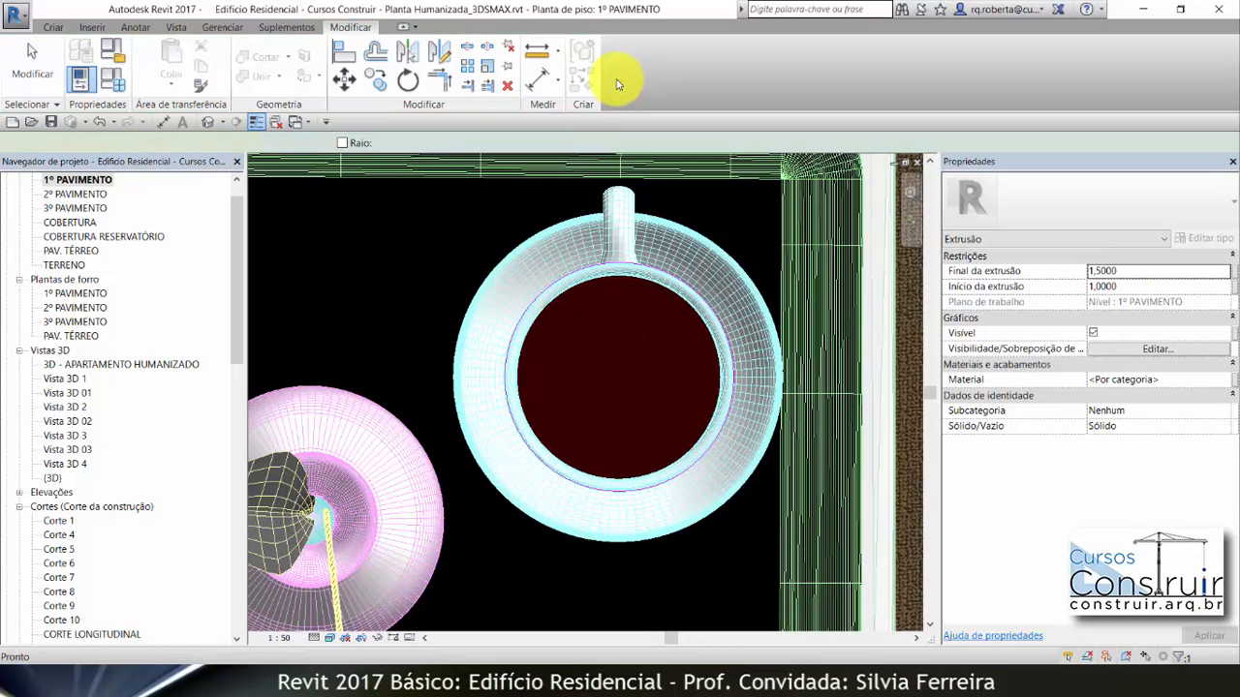
left_click(1028, 64)
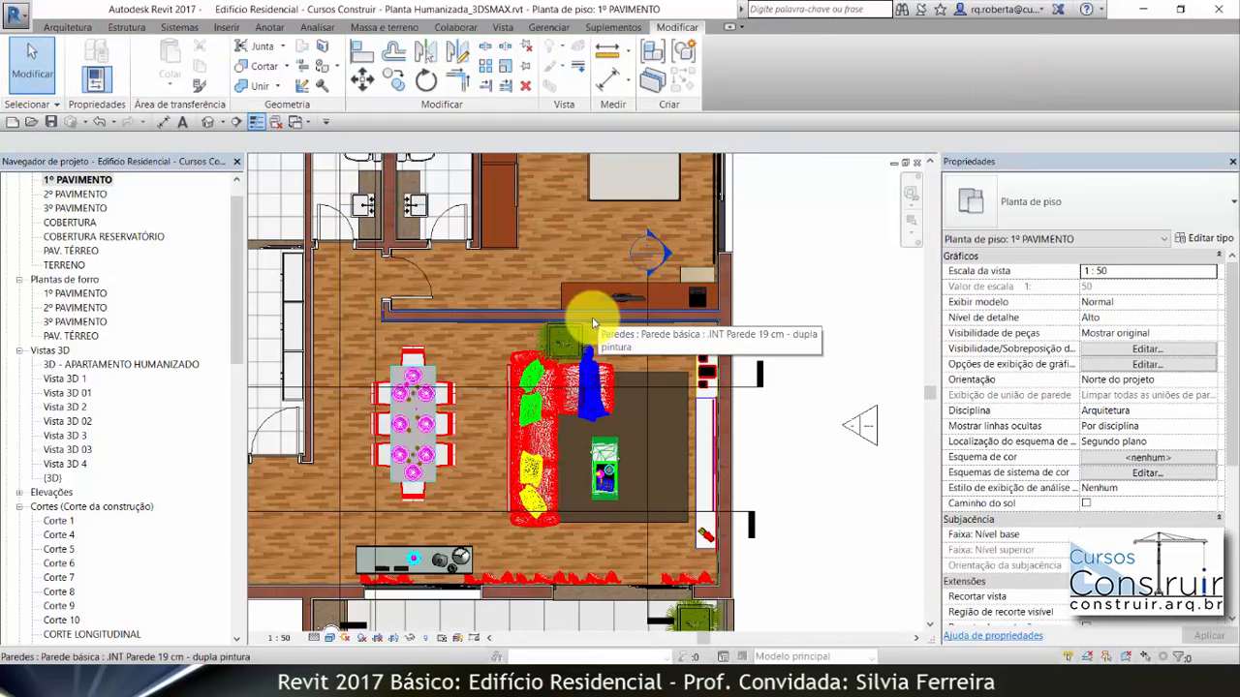
Flip the Corte 10 section line to look toward the living room sofa and open its section view.
scroll(568, 328, "up", 2)
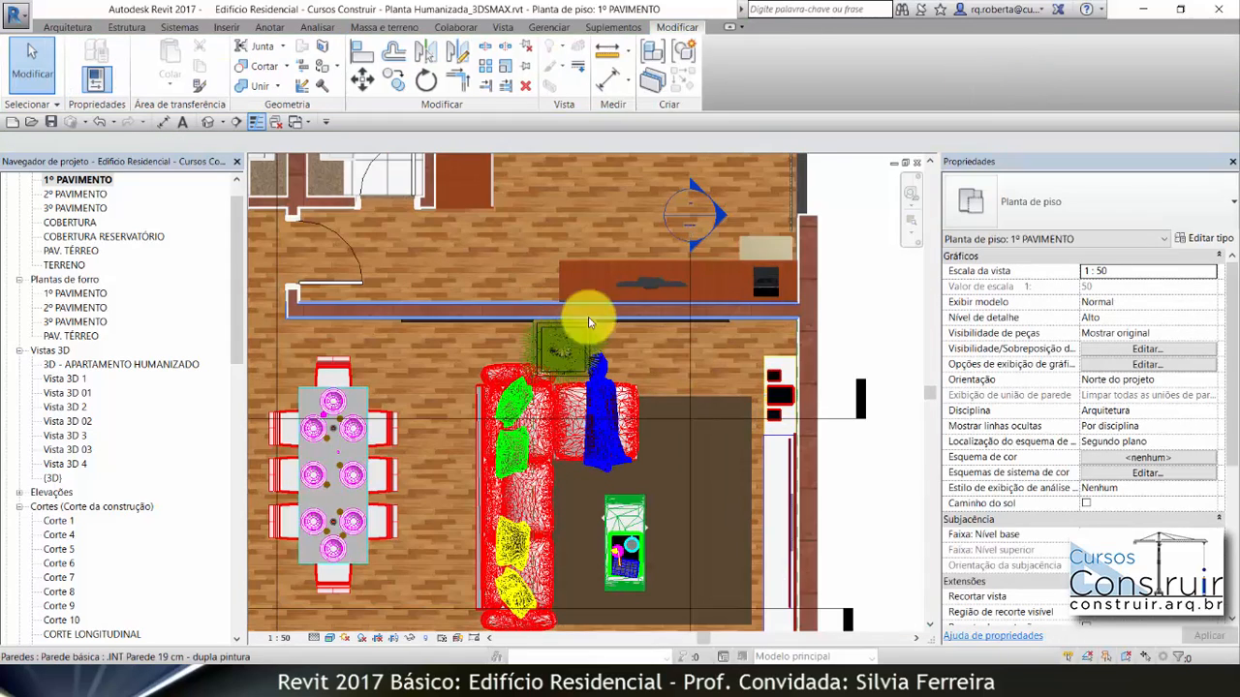
left_click(691, 359)
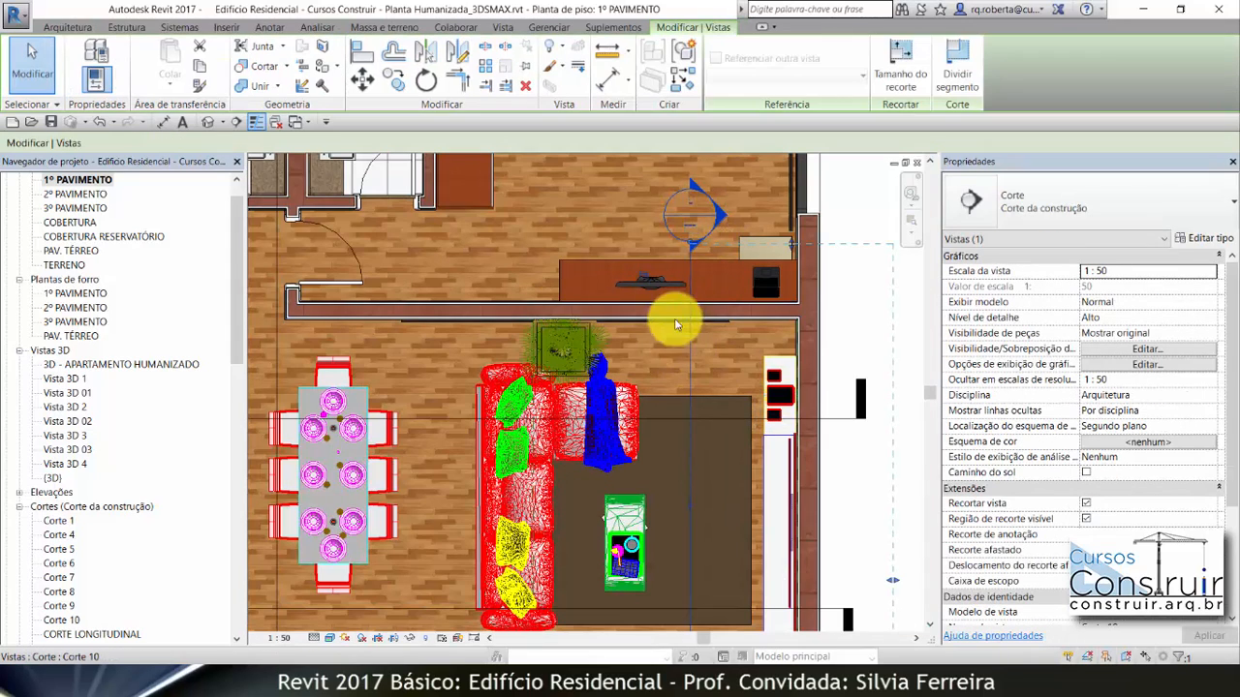
left_click(643, 280)
key("Escape")
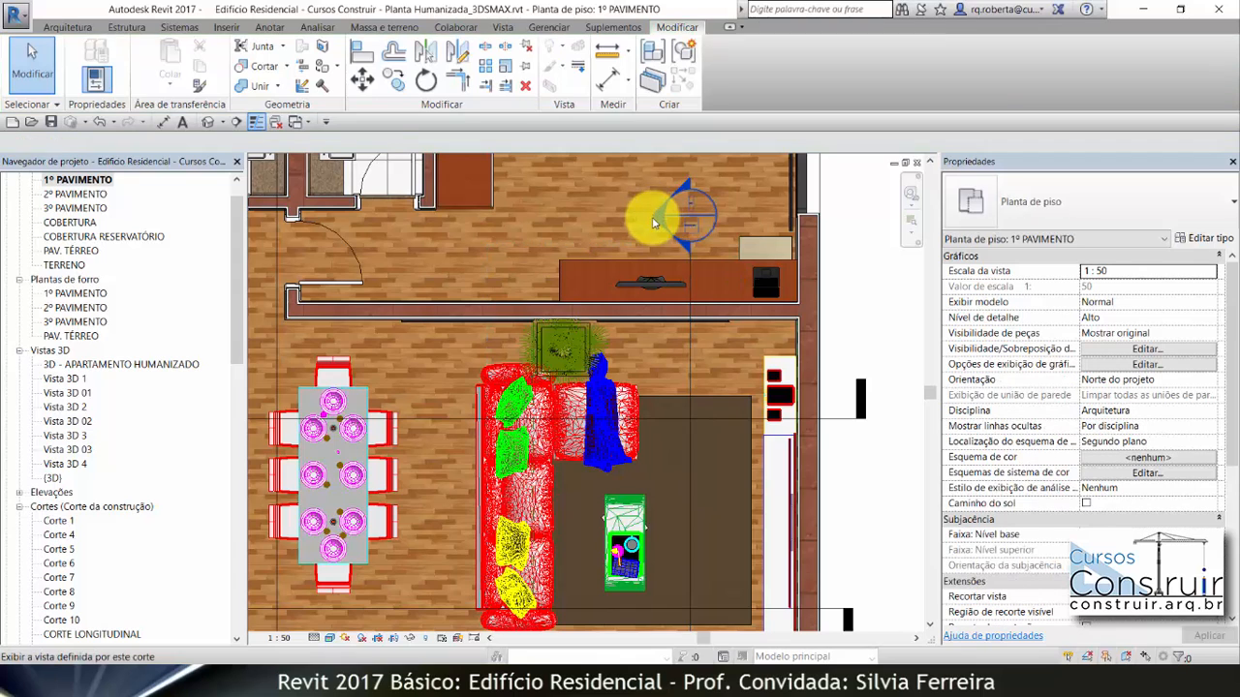
double_click(654, 223)
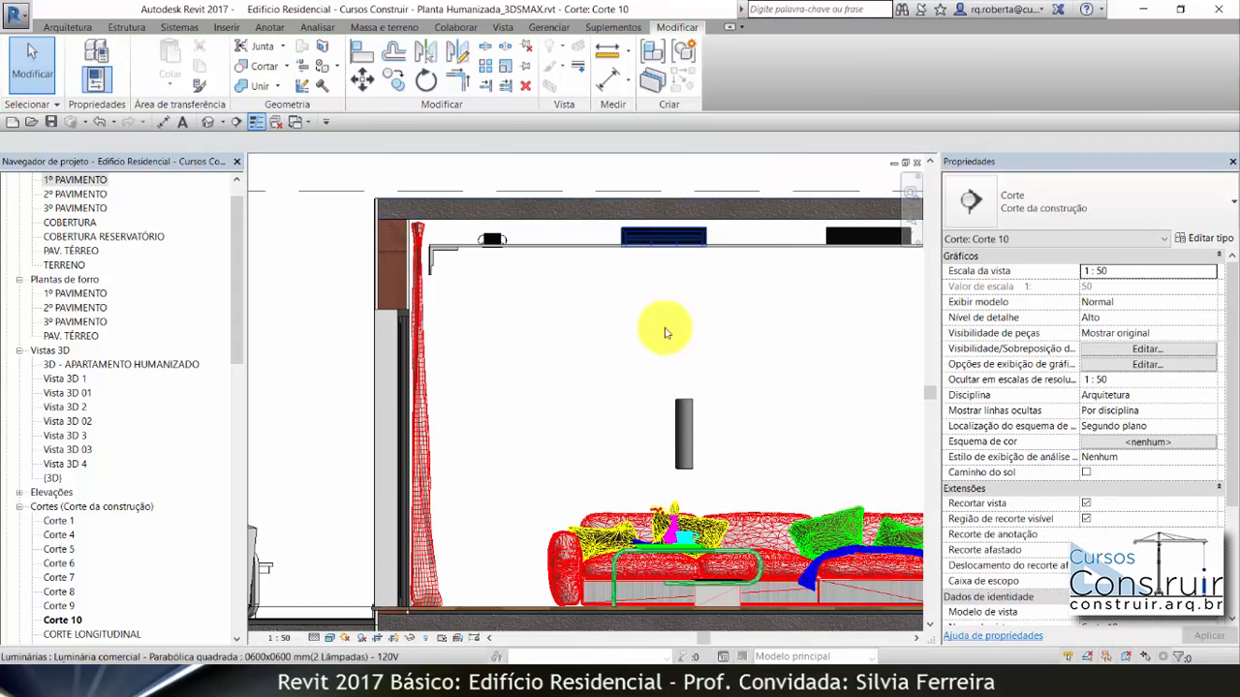
Stretch the base of the CAFÉ cylinder down to just below the cup's rim.
scroll(674, 368, "up", 5)
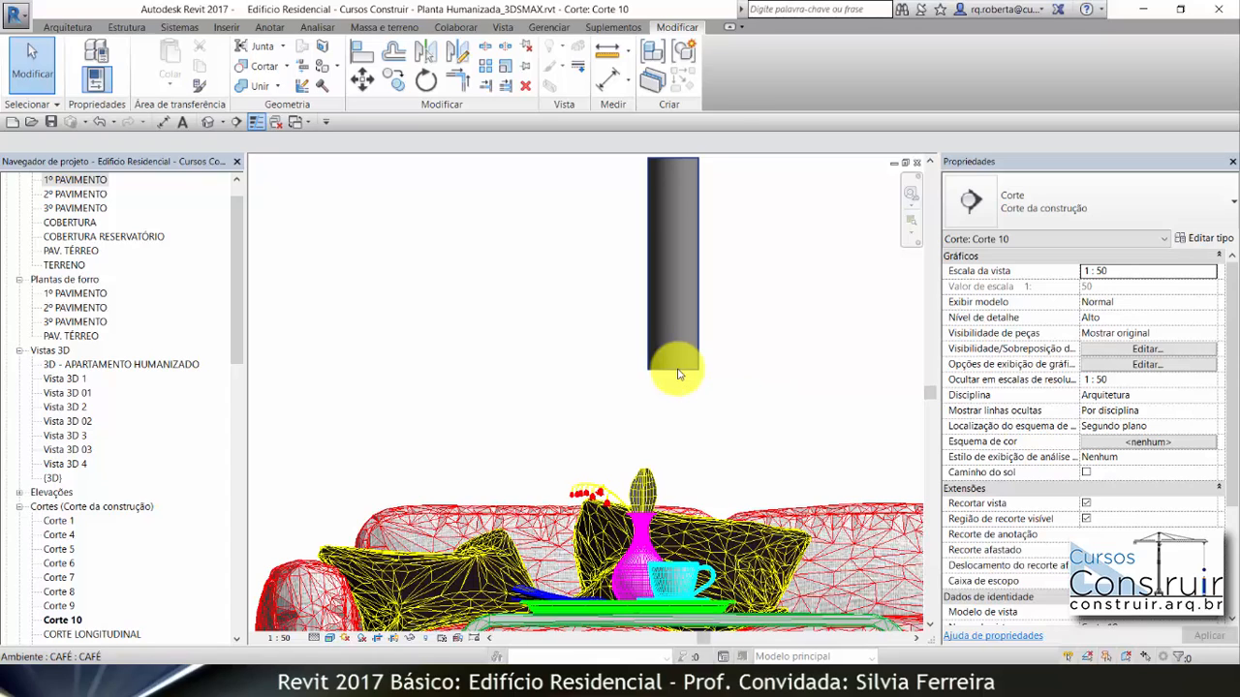
left_click(678, 366)
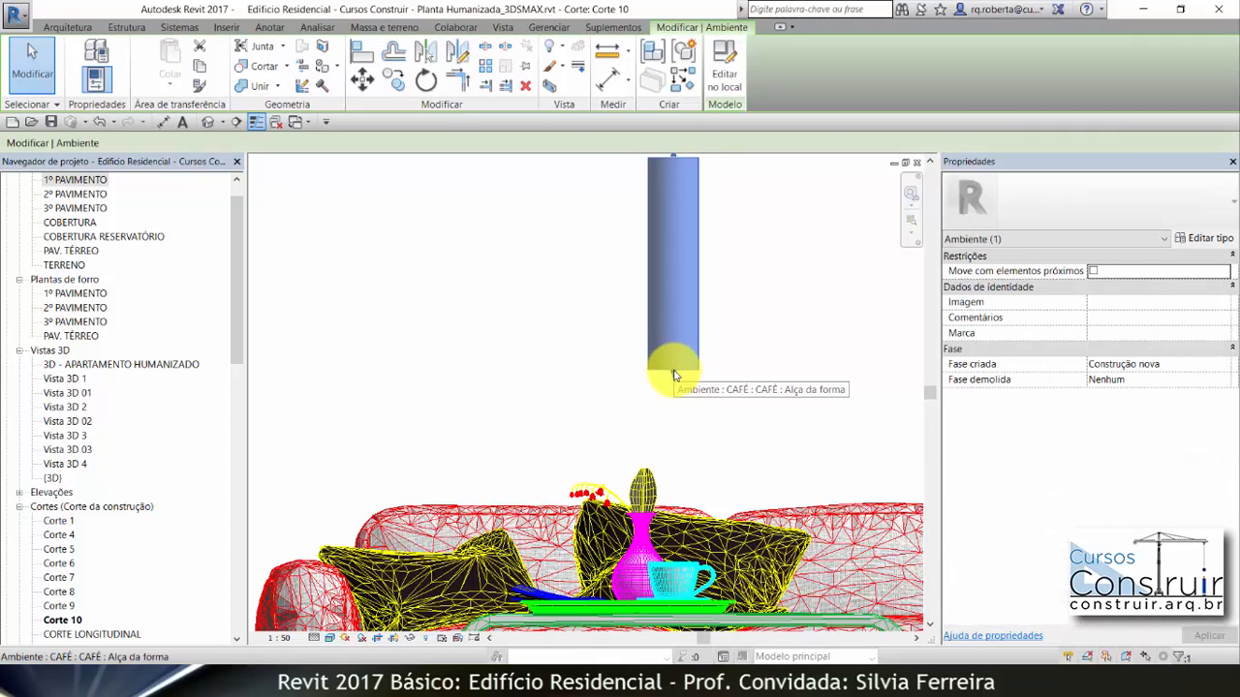
left_click_drag(673, 379, 675, 512)
scroll(678, 552, "up", 5)
scroll(668, 559, "up", 2)
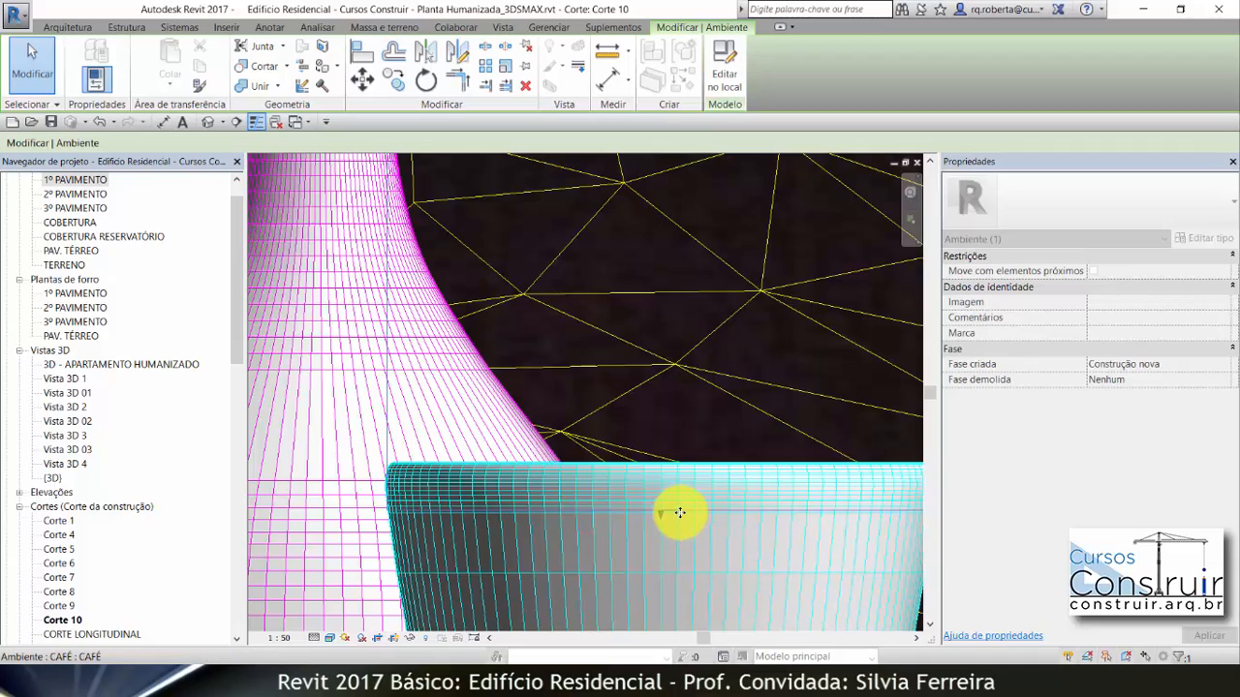
scroll(498, 542, "down", 4)
scroll(557, 493, "down", 4)
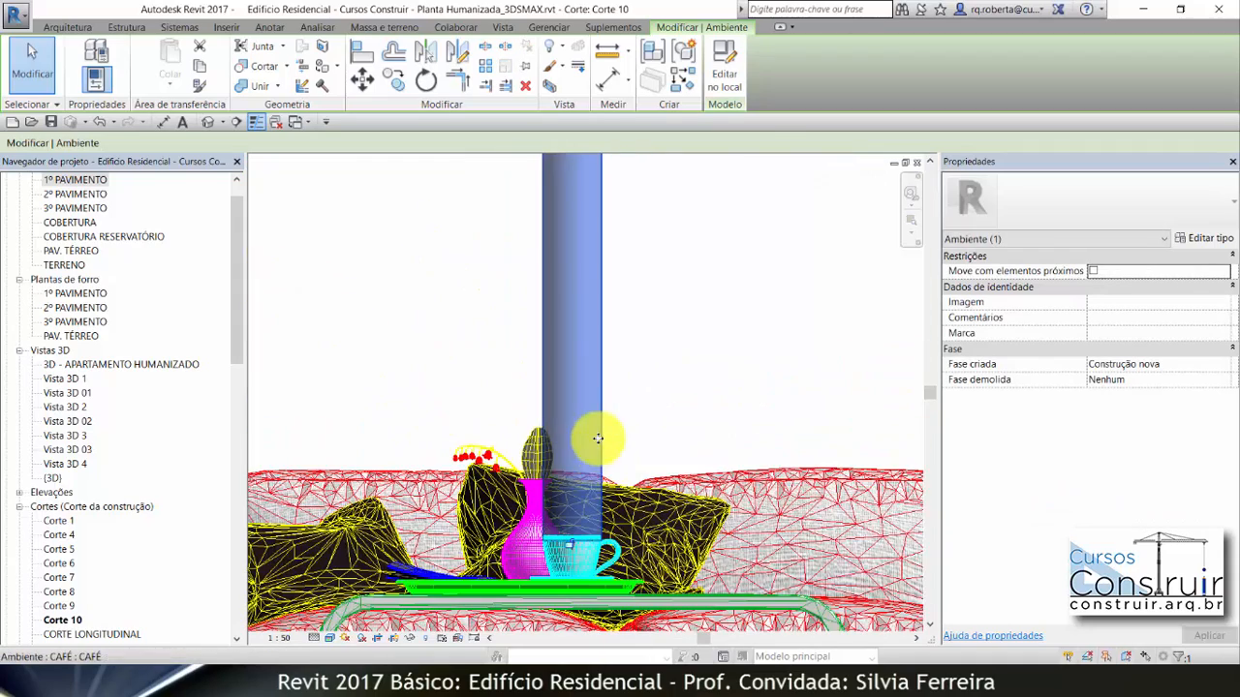
Lower the top of the CAFÉ cylinder into the cup, leaving a thin disc just below the rim.
scroll(610, 281, "down", 2)
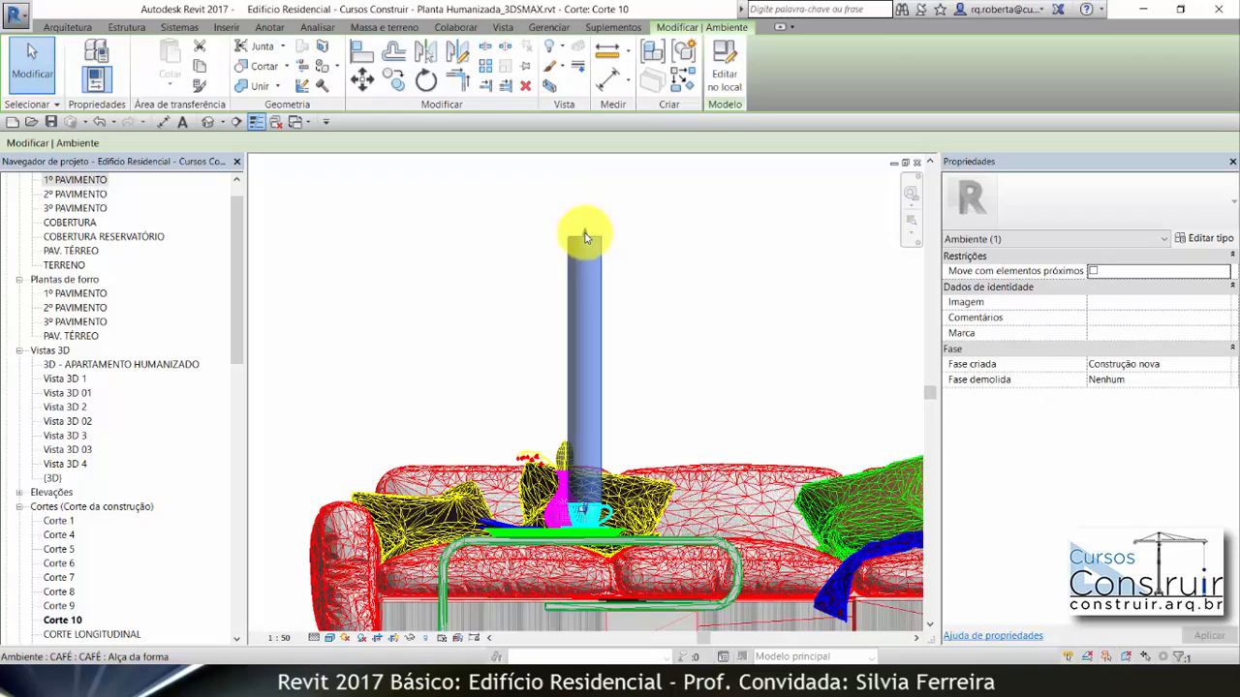
left_click_drag(584, 237, 585, 511)
scroll(583, 511, "up", 2)
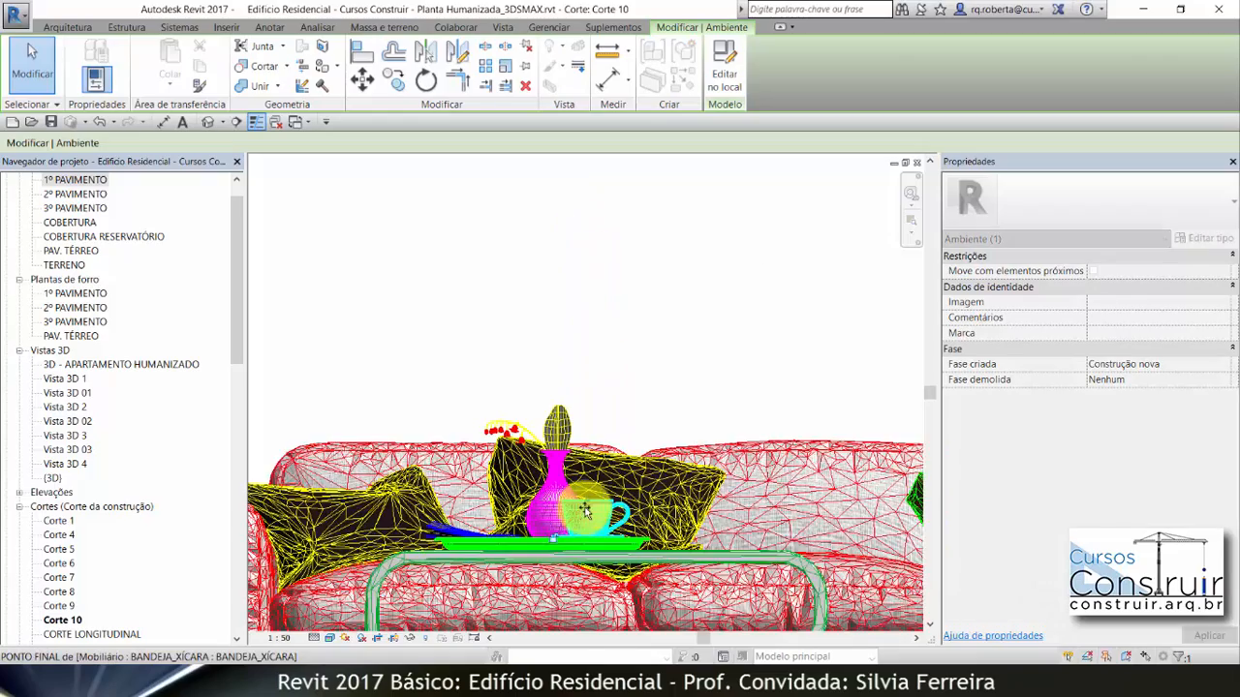
scroll(585, 511, "up", 5)
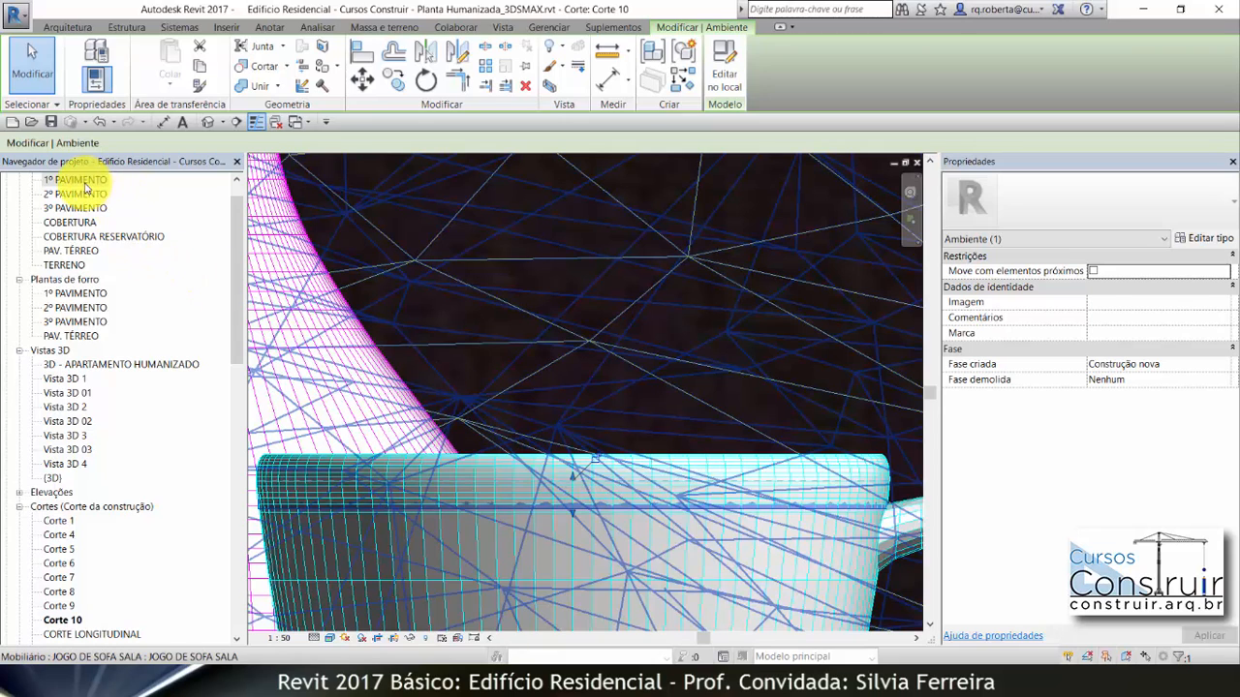
Return to the 1º PAVIMENTO floor plan around the coffee cup and clear the selection.
double_click(81, 180)
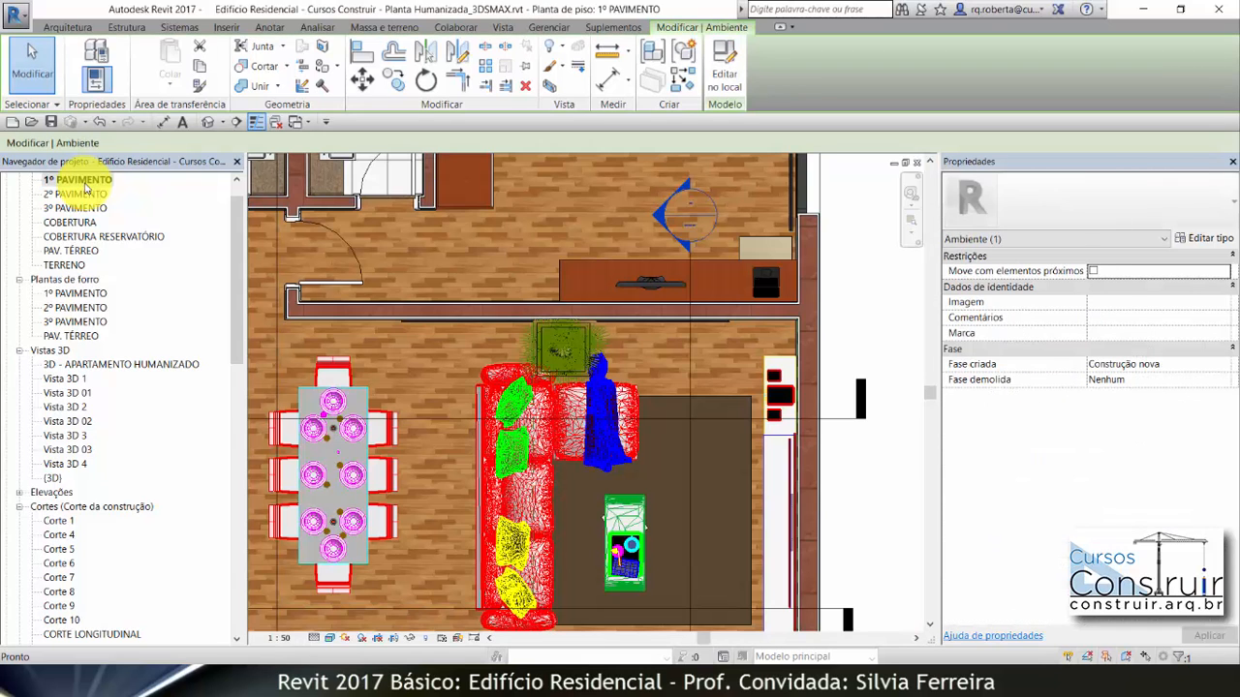
scroll(639, 562, "up", 5)
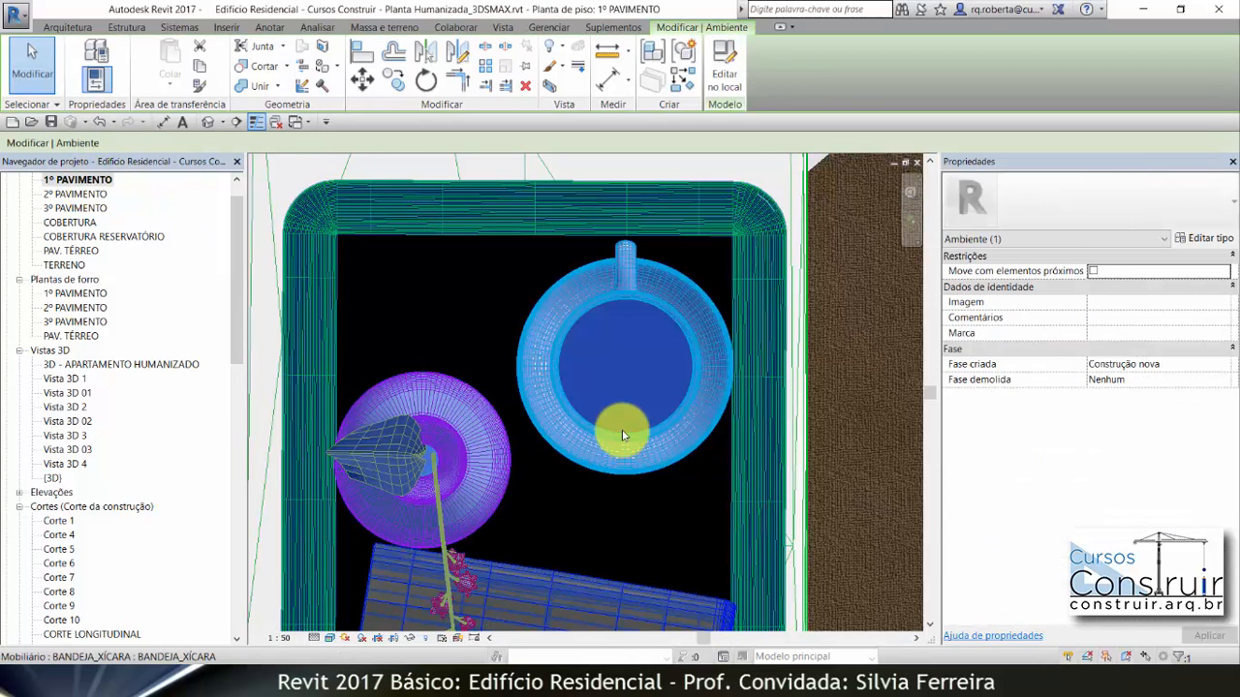
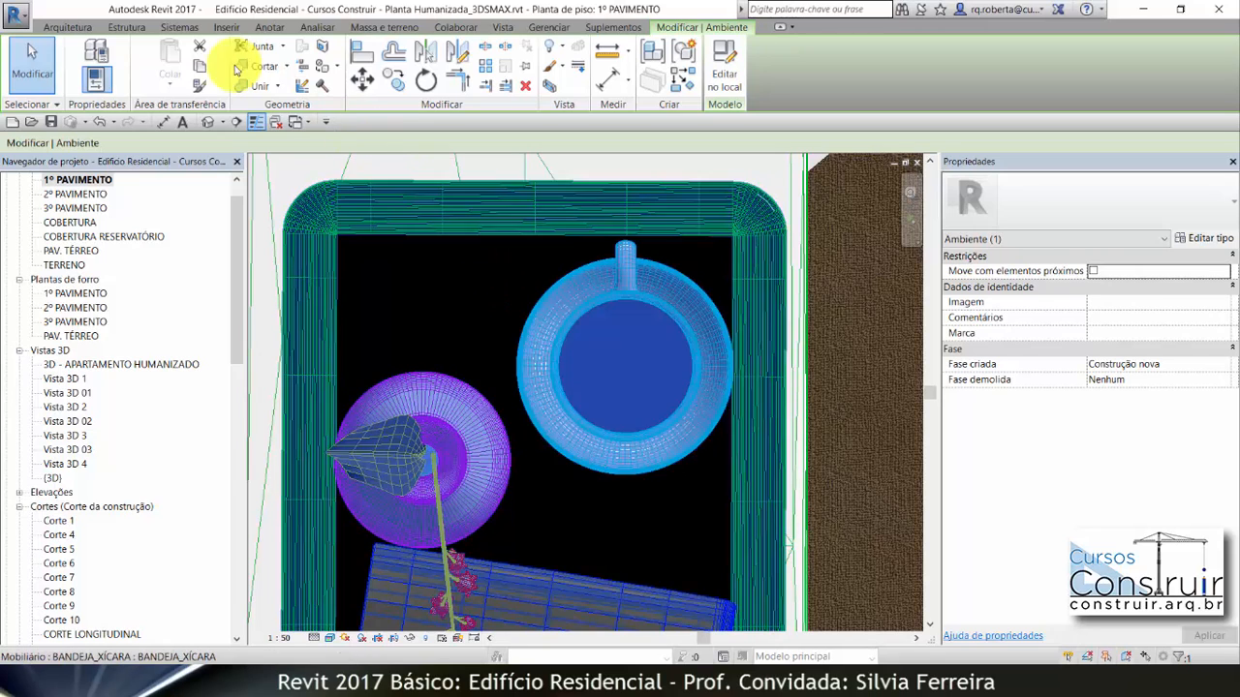
left_click(221, 28)
left_click(889, 372)
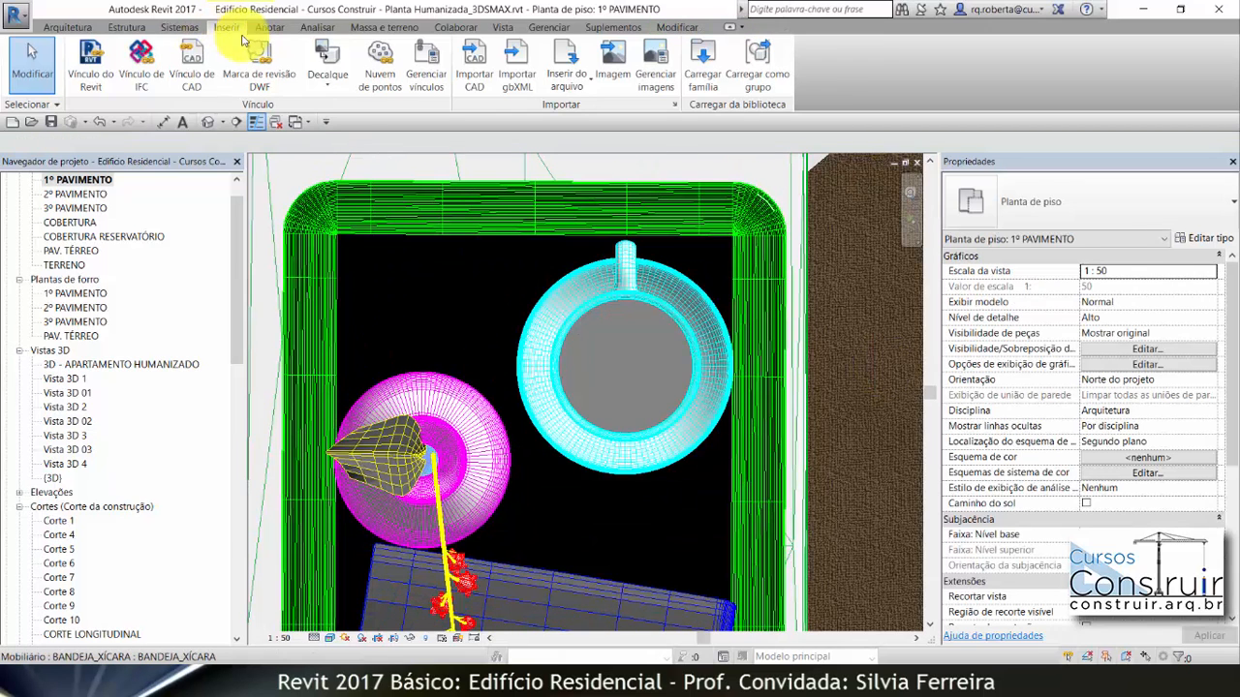
Start placing a decal and duplicate the TELA_TV_02 decal type under the name CAFÉ.
left_click(329, 87)
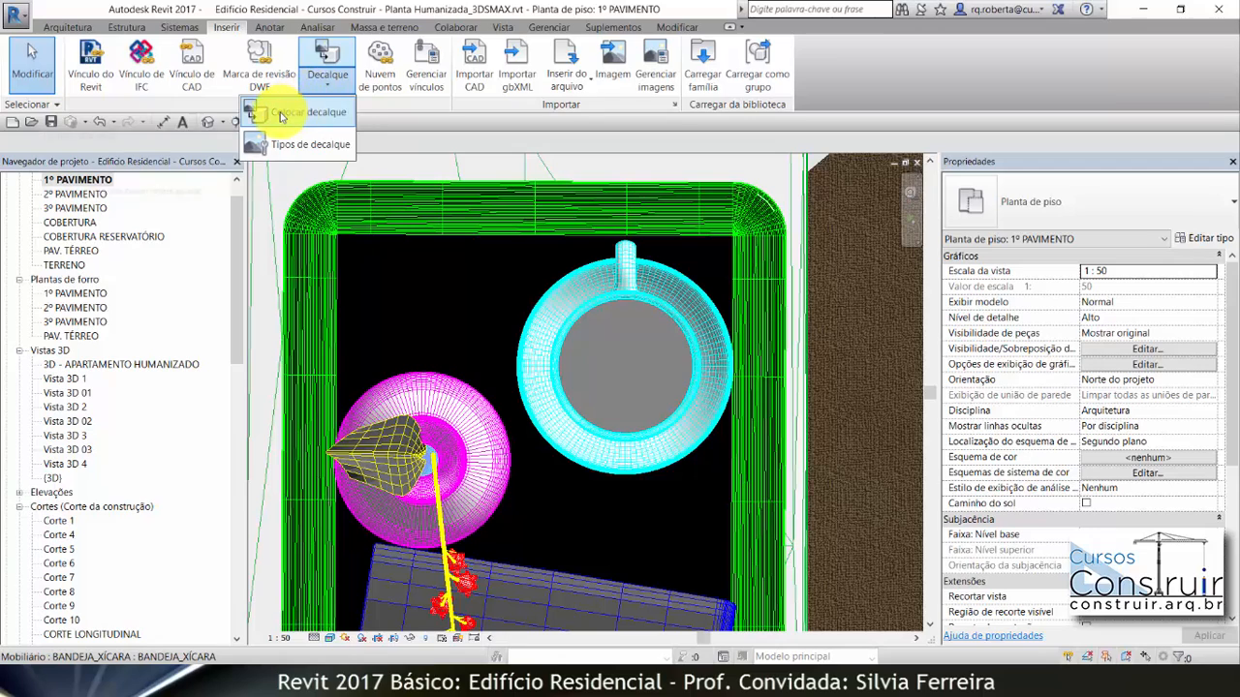
left_click(280, 116)
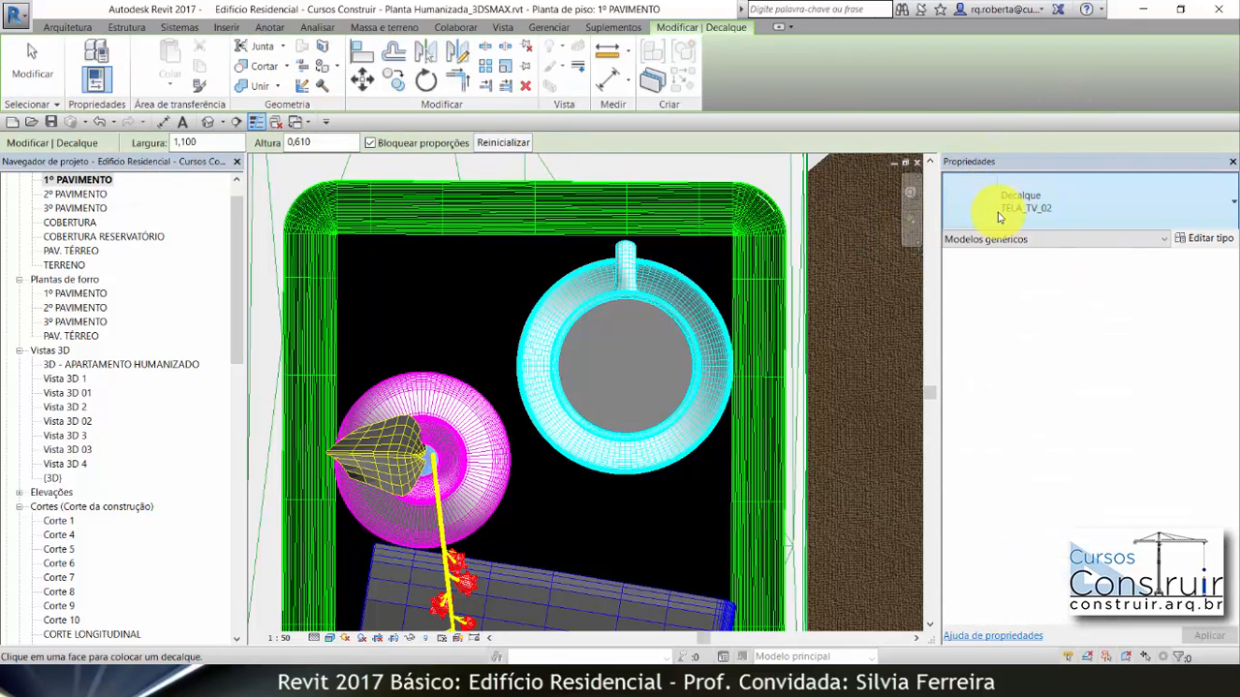
left_click(1222, 243)
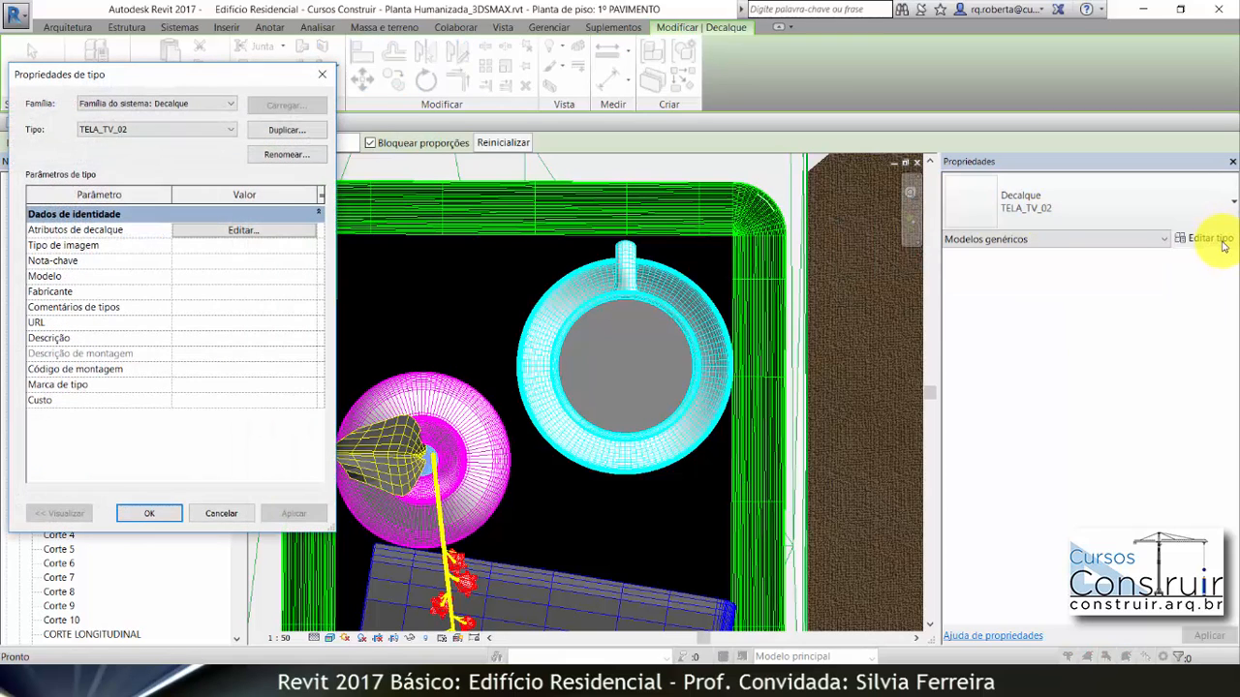
left_click(286, 135)
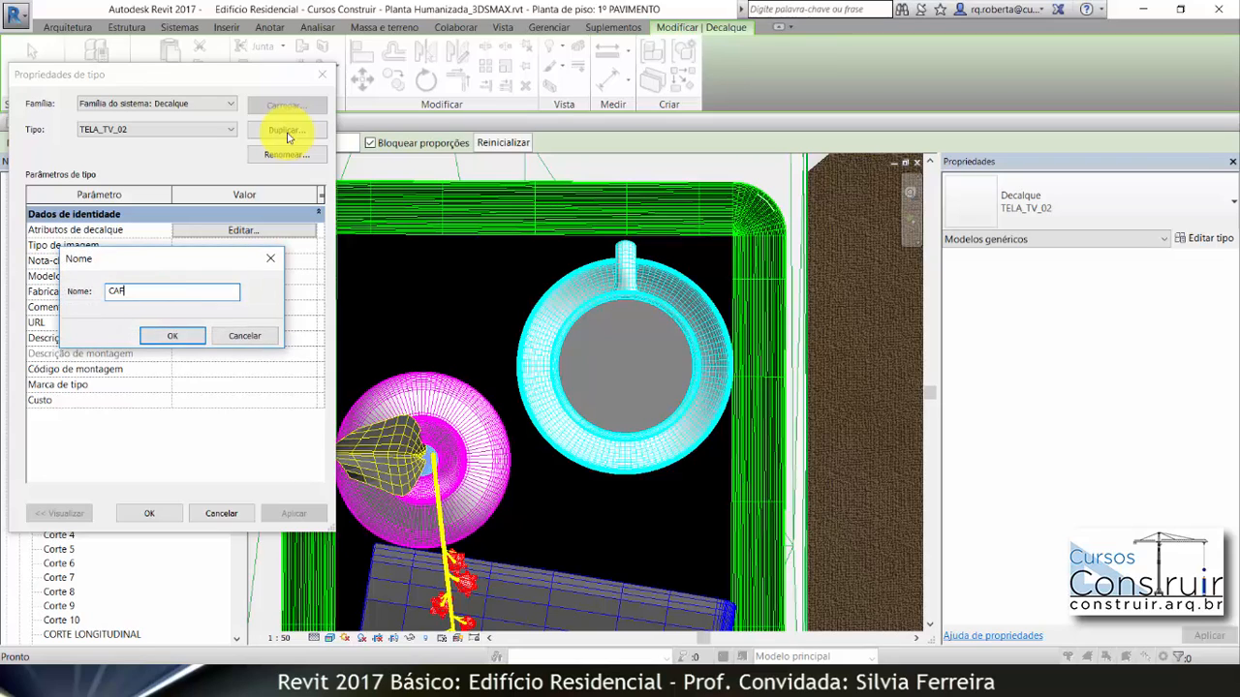
type("CAFE")
left_click(174, 336)
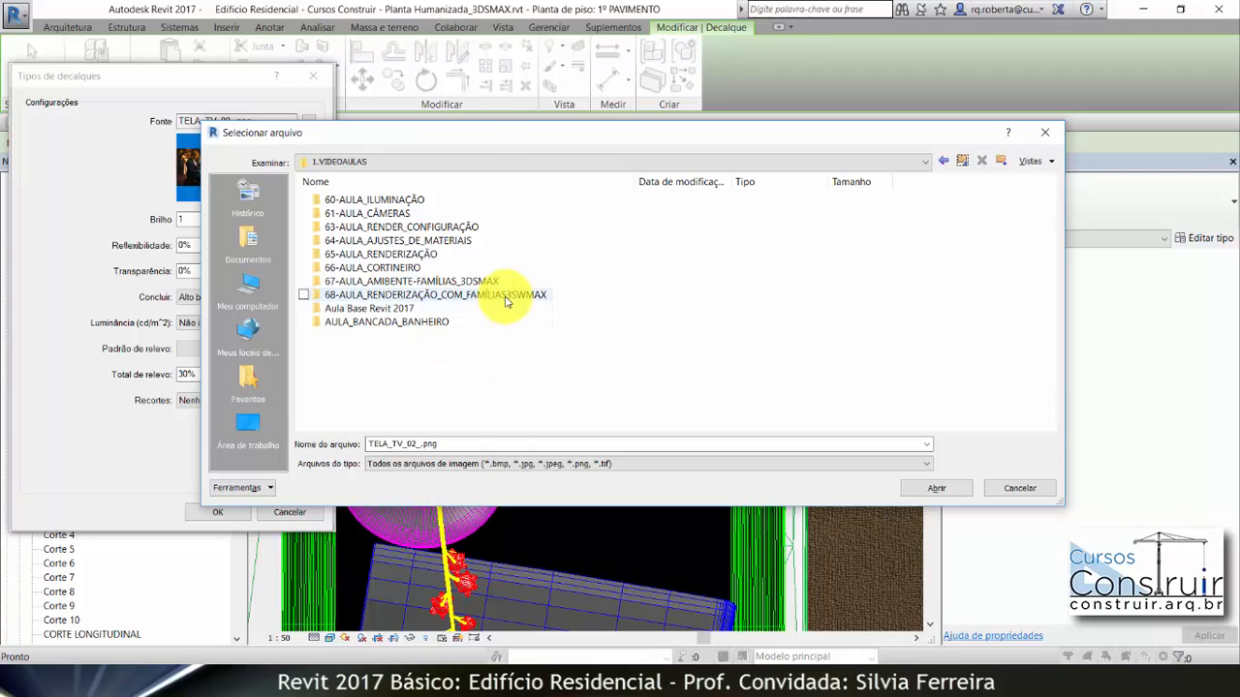
Set café.jpg from the lesson 68 DECALQUES folder as the image source of the CAFÉ decal type.
double_click(498, 295)
double_click(351, 200)
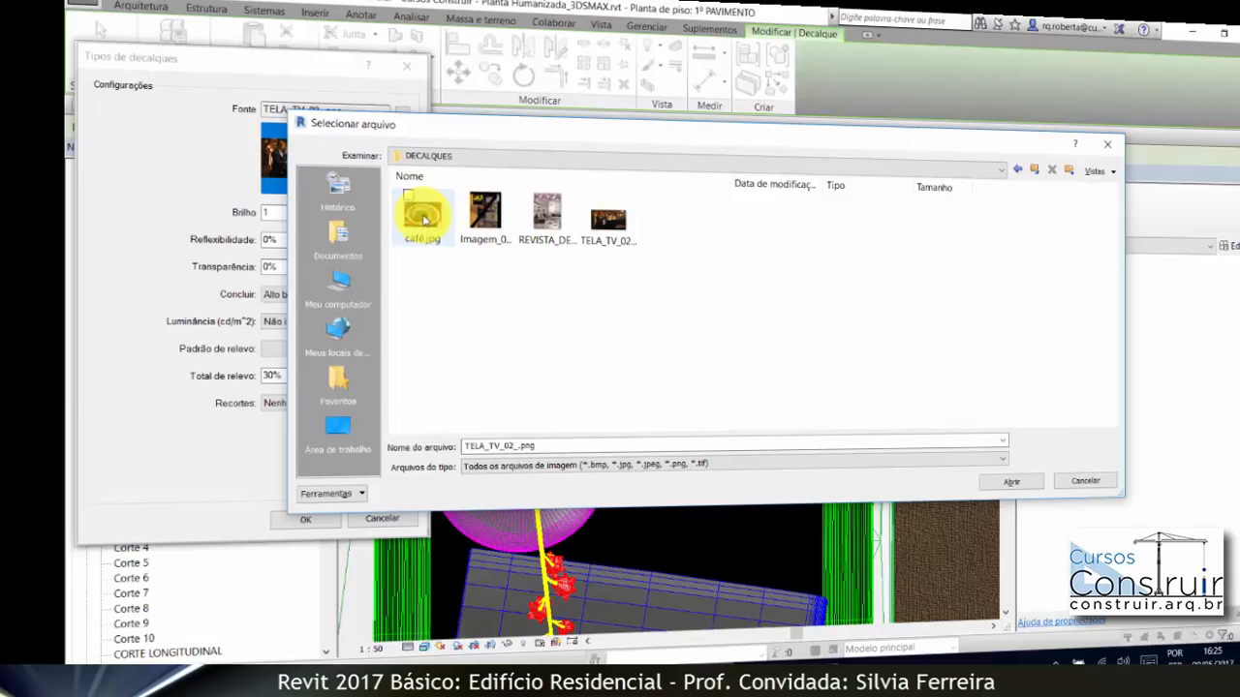
double_click(420, 210)
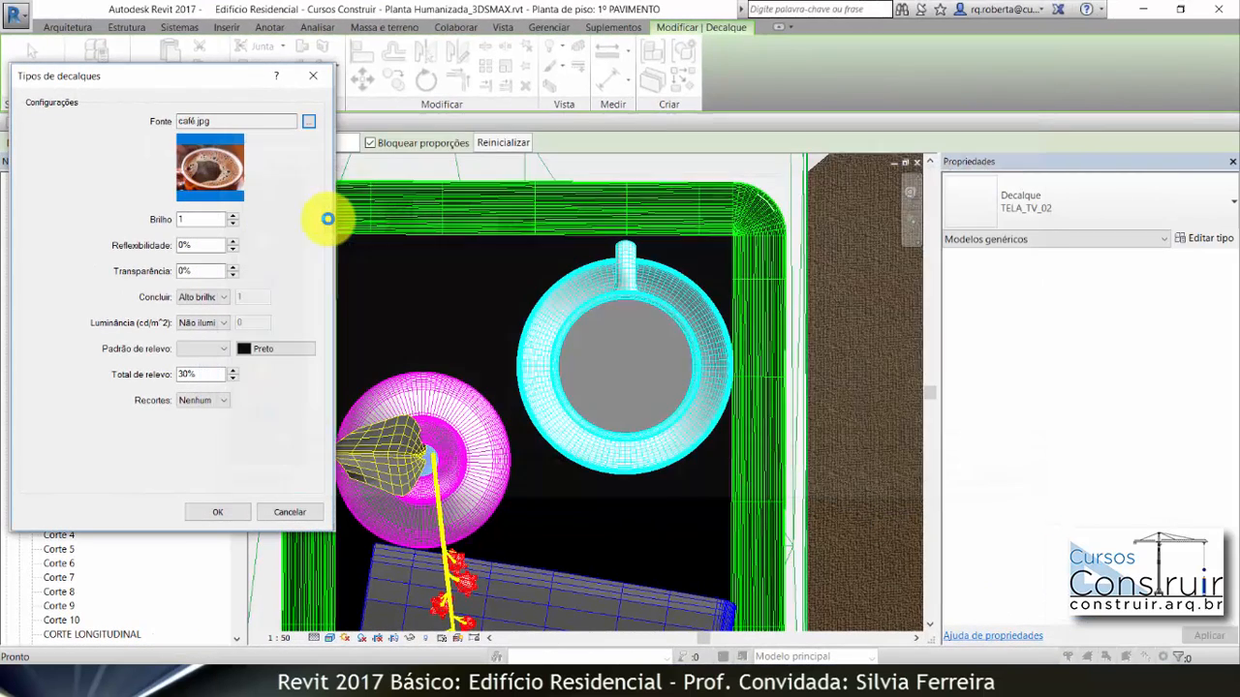
left_click(215, 515)
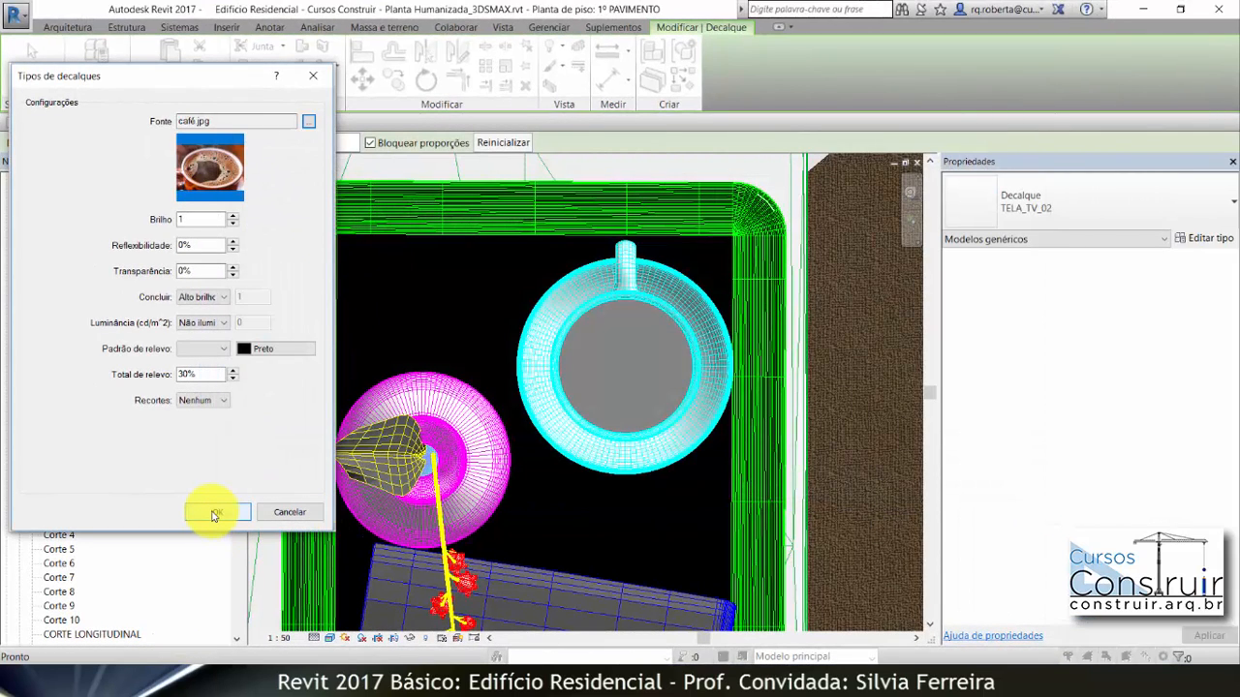
left_click(149, 513)
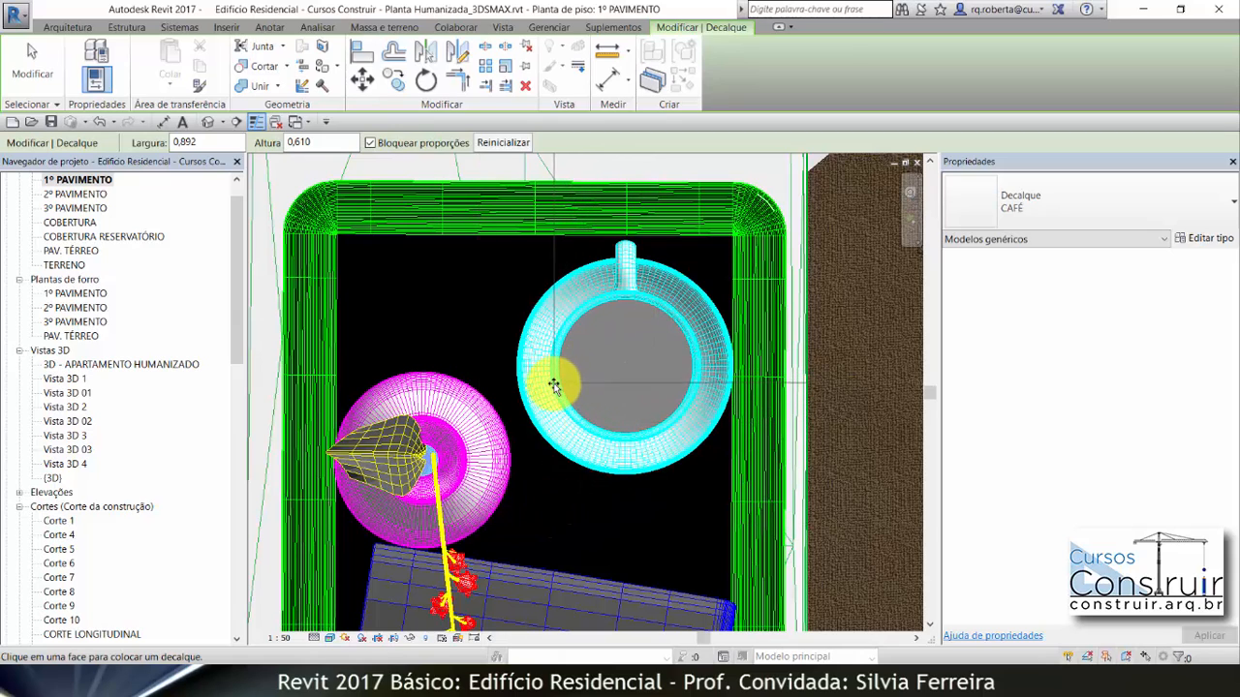
Place the CAFÉ decal on the coffee surface inside the cup and end the placement.
left_click(616, 436)
scroll(587, 366, "down", 6)
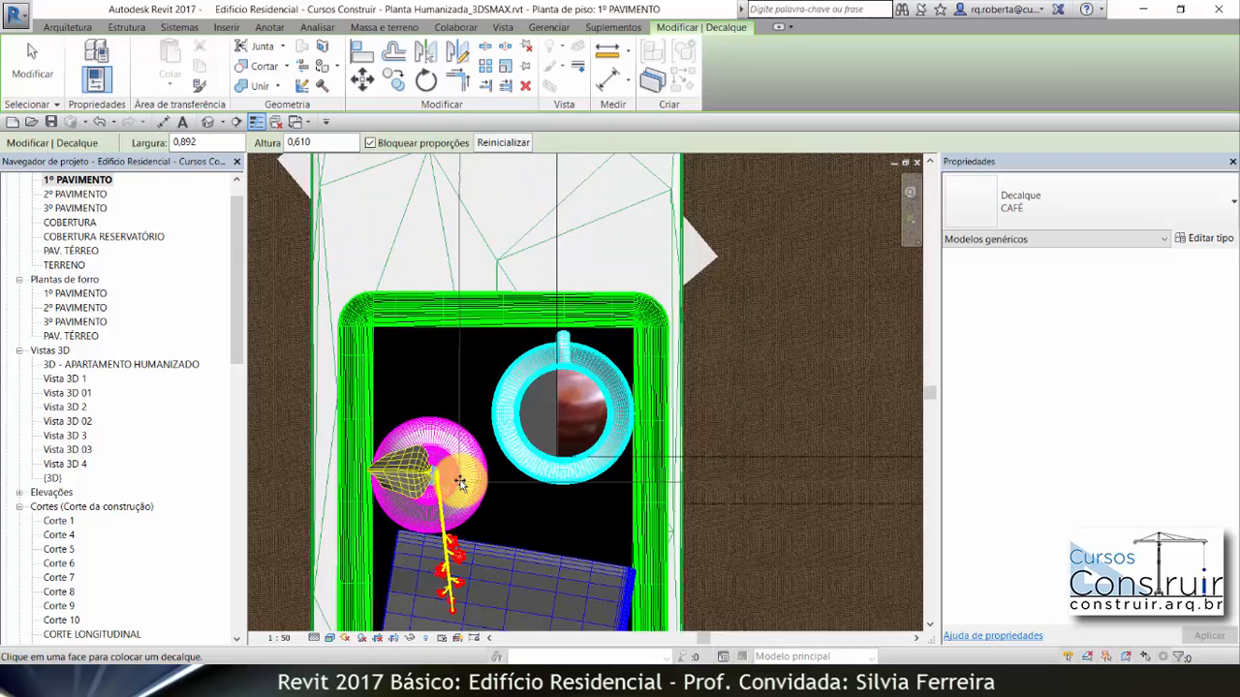
key("Escape")
key("Escape")
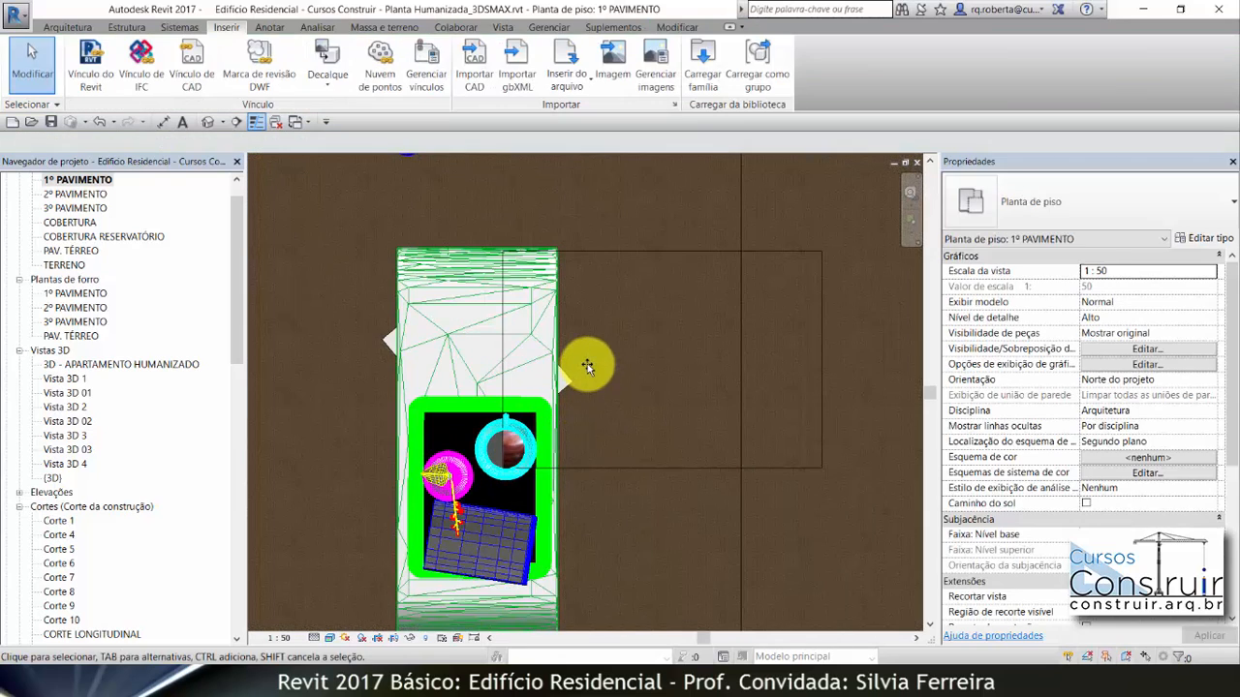
Shrink the CAFÉ decal, centre it over the cup and adjust its corners so the coffee image fills the opening.
left_click(792, 251)
left_click_drag(823, 250, 531, 395)
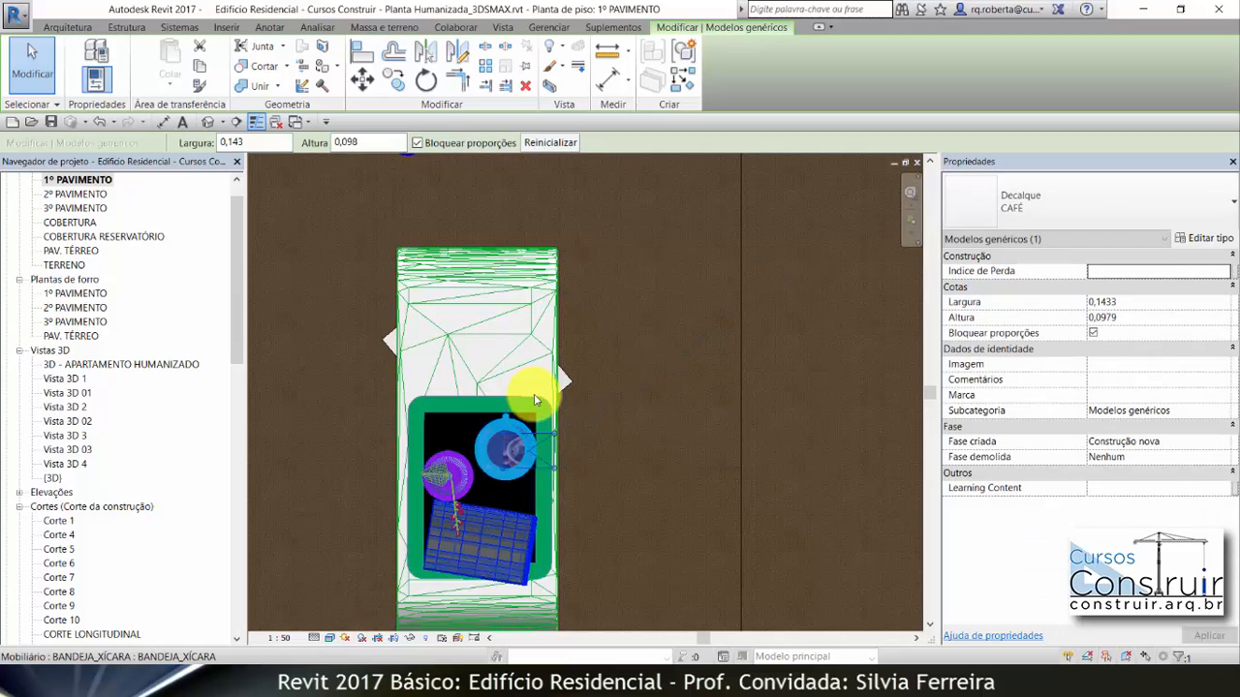
scroll(499, 455, "up", 5)
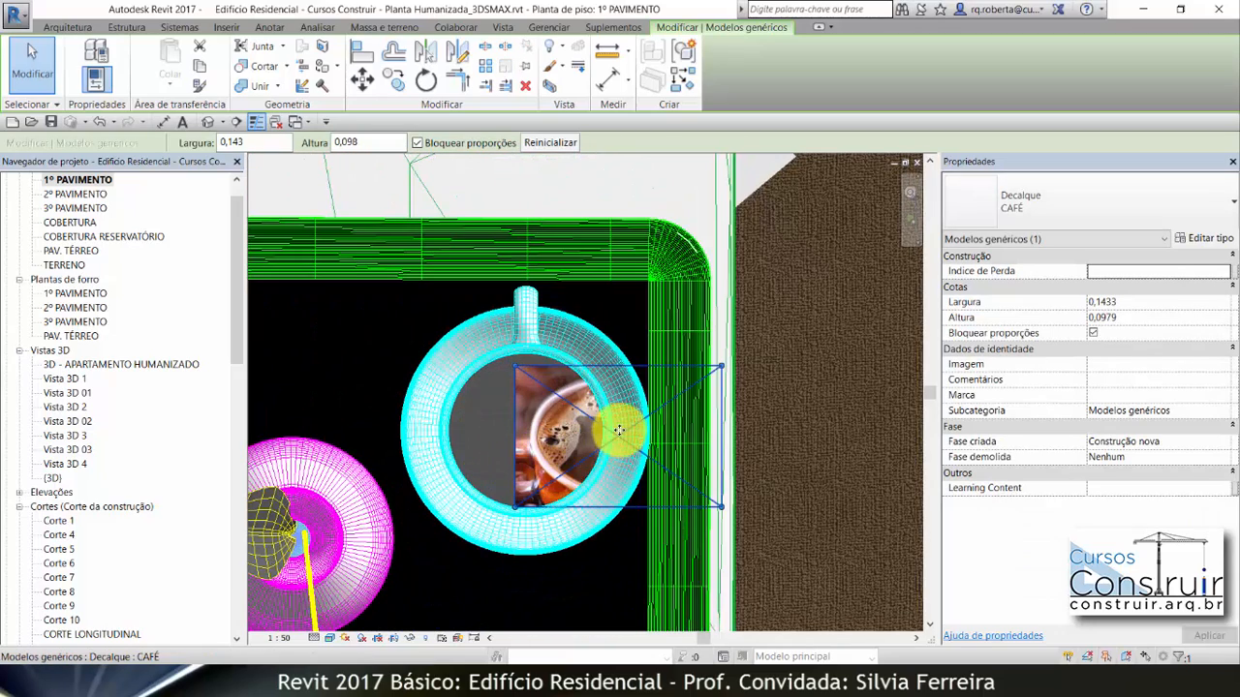
left_click_drag(616, 437, 534, 434)
left_click_drag(446, 365, 396, 337)
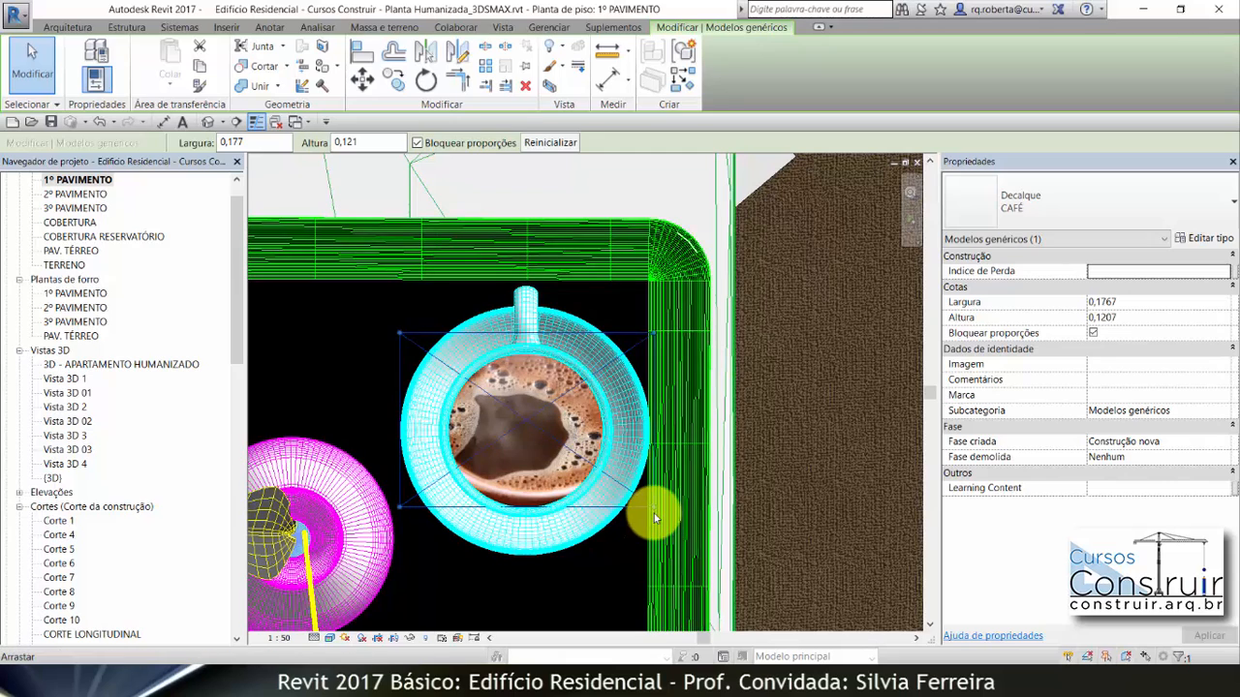
left_click_drag(654, 504, 666, 530)
key("Escape")
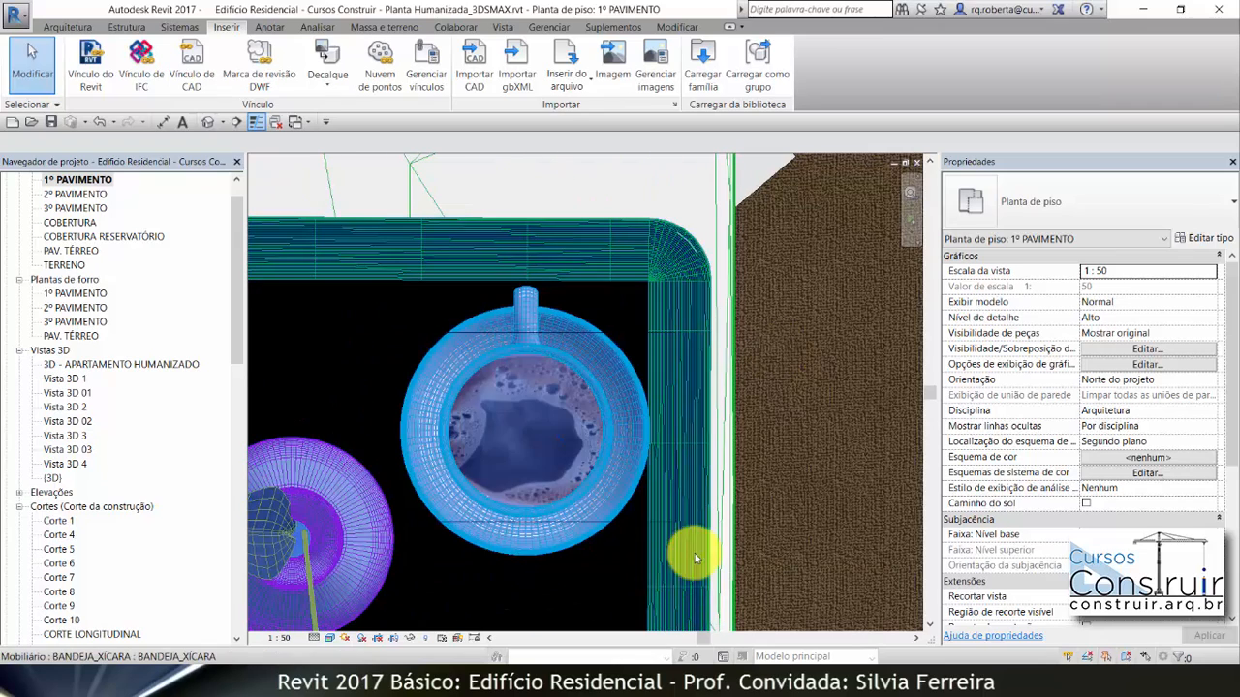
Move the REVISTAS magazines 0.6 m horizontally off the centre table, clear of its right side in the plan.
scroll(733, 314, "down", 5)
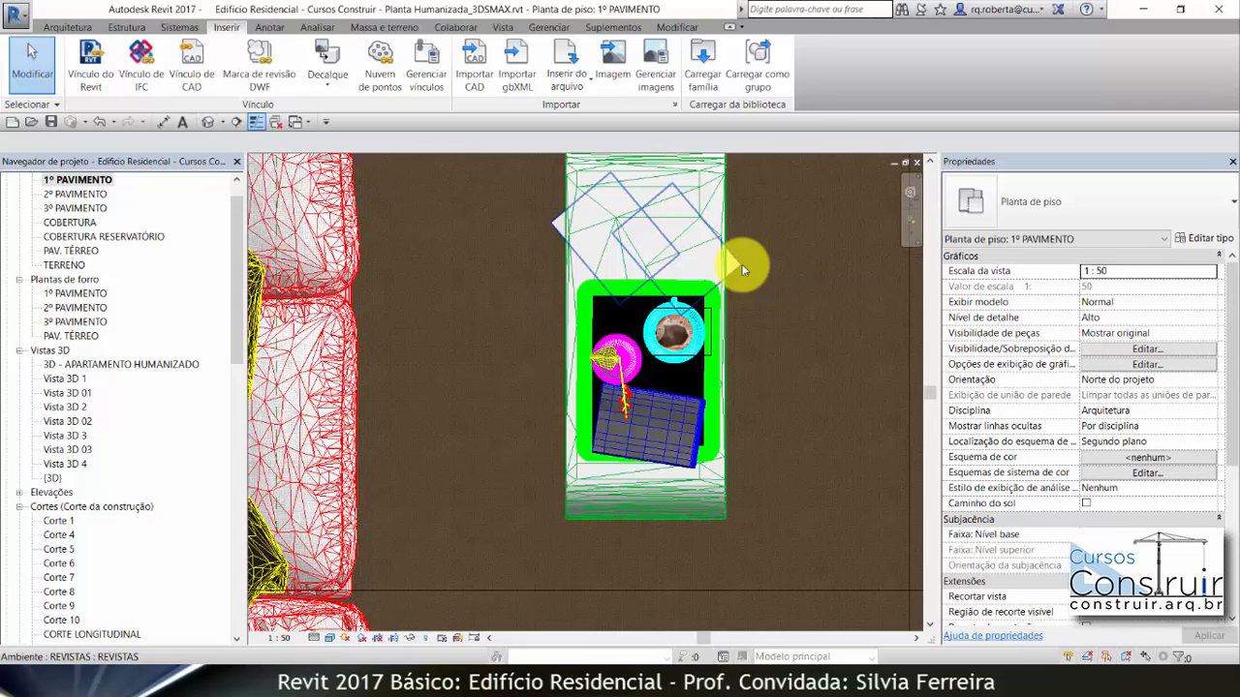
left_click(743, 269)
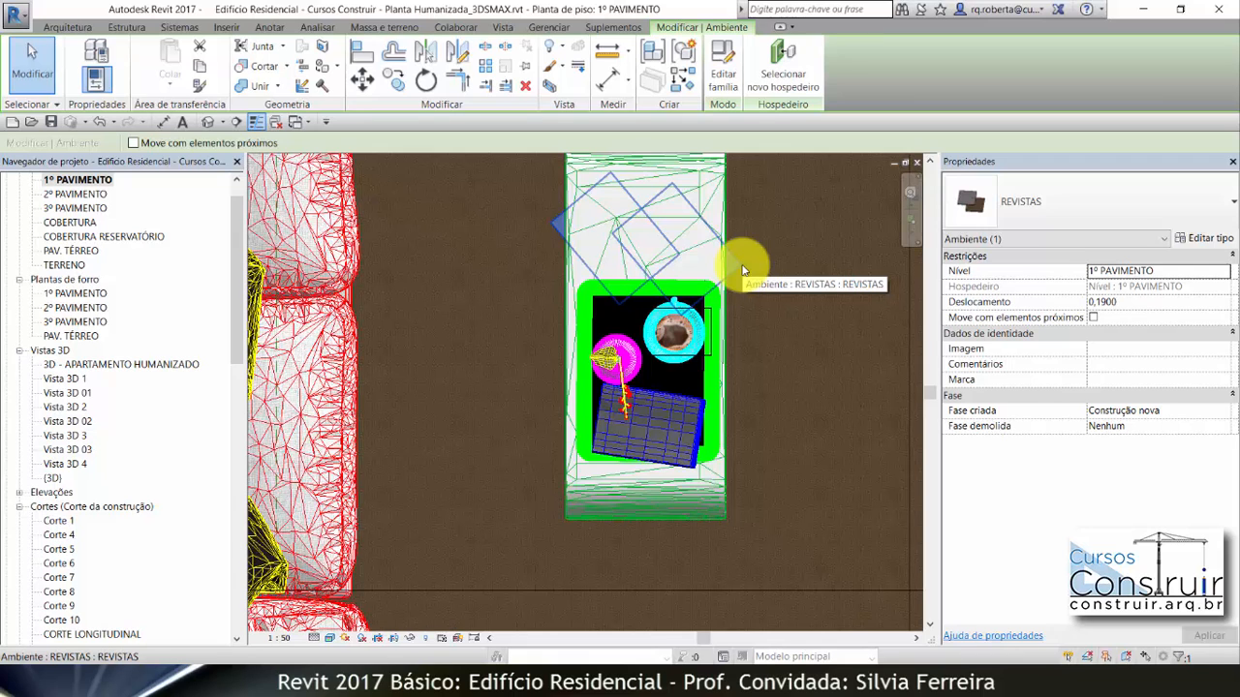
key("Escape")
scroll(636, 236, "up", 5)
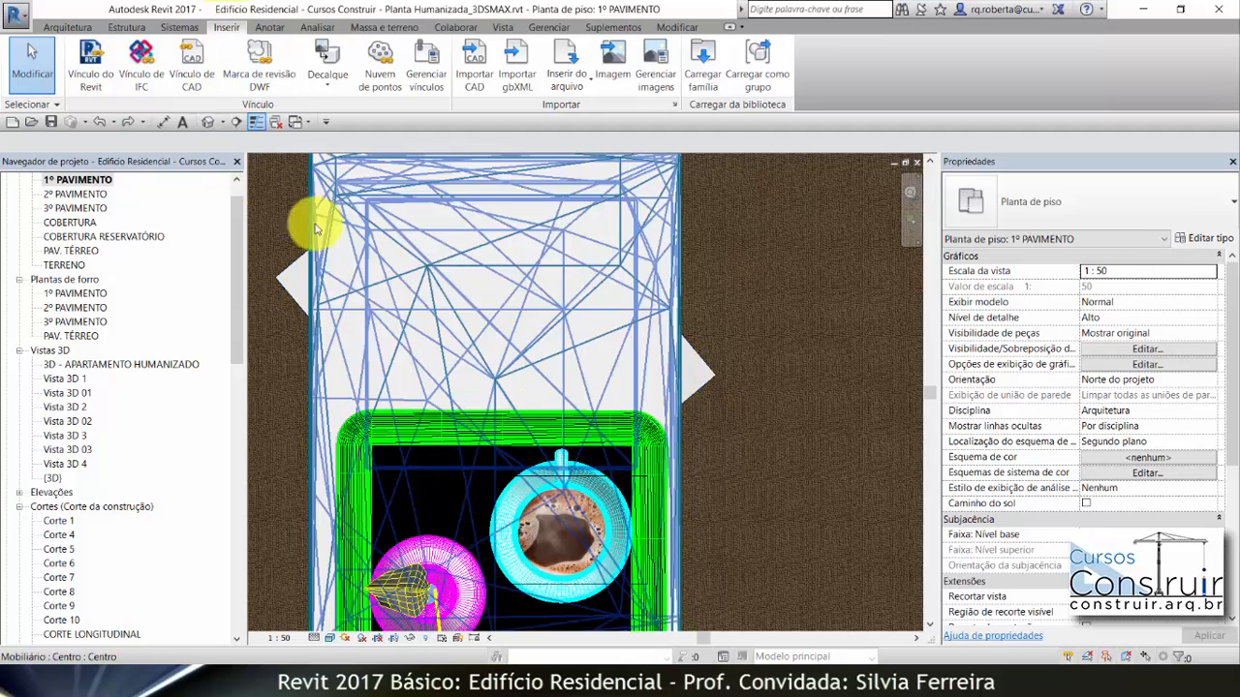
left_click(717, 372)
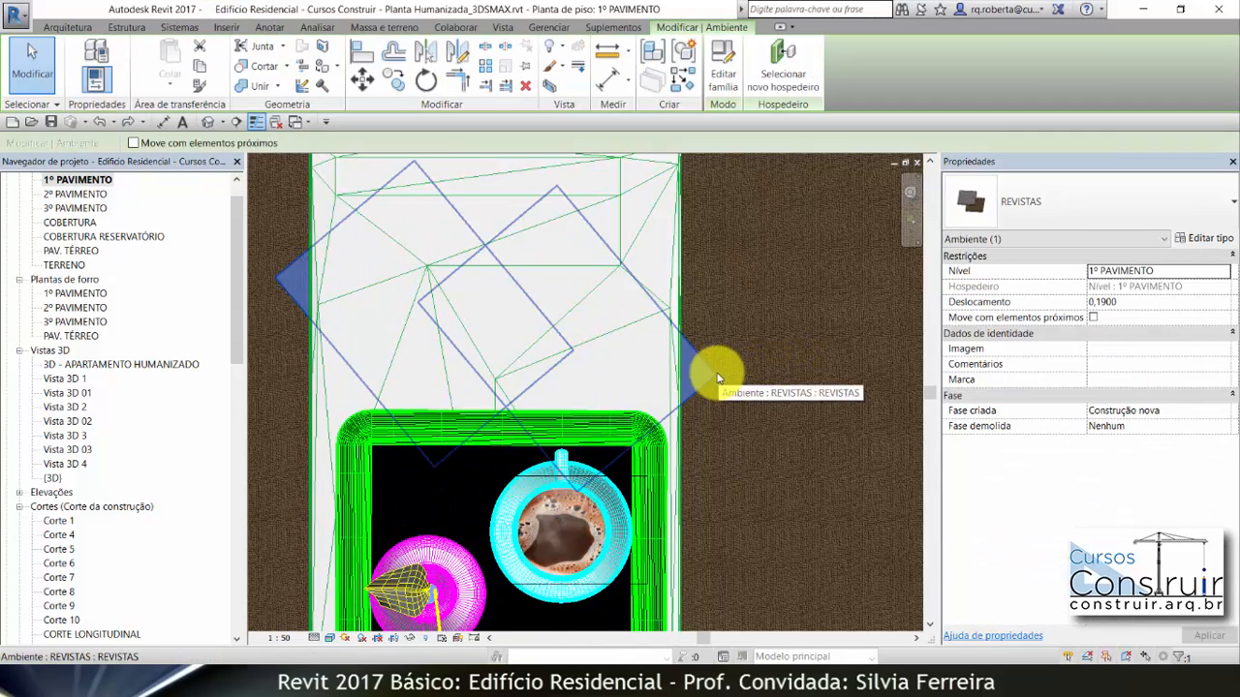
scroll(498, 318, "down", 4)
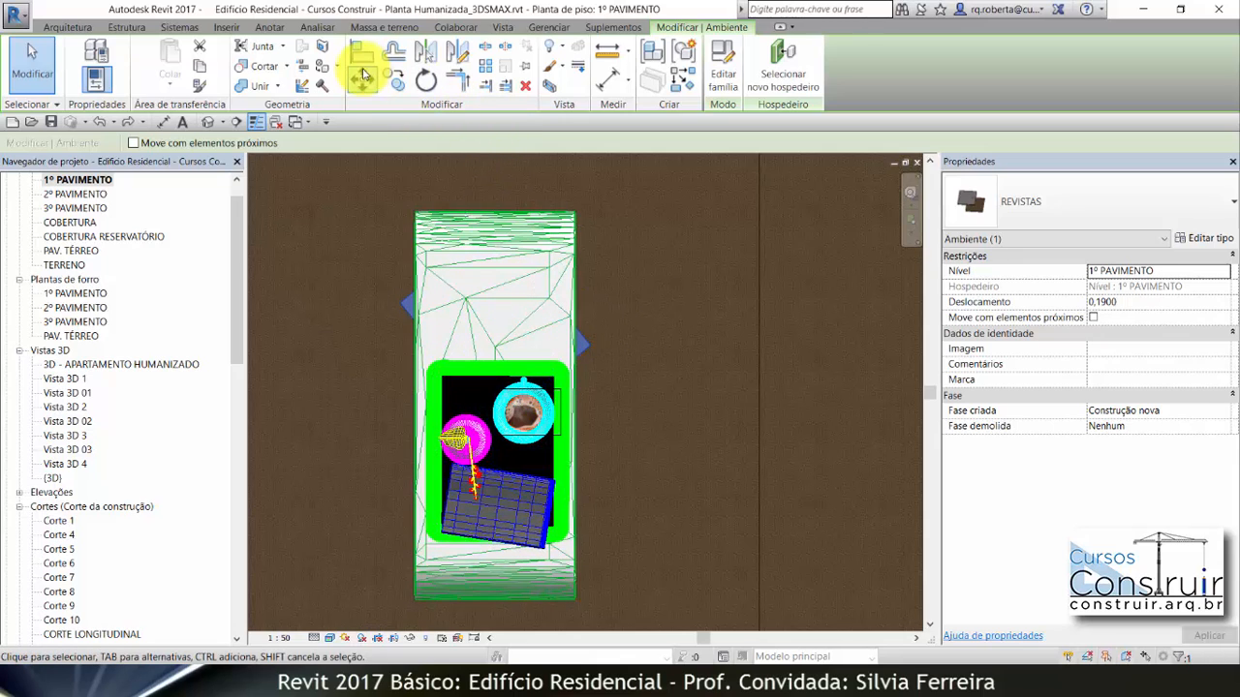
left_click(361, 77)
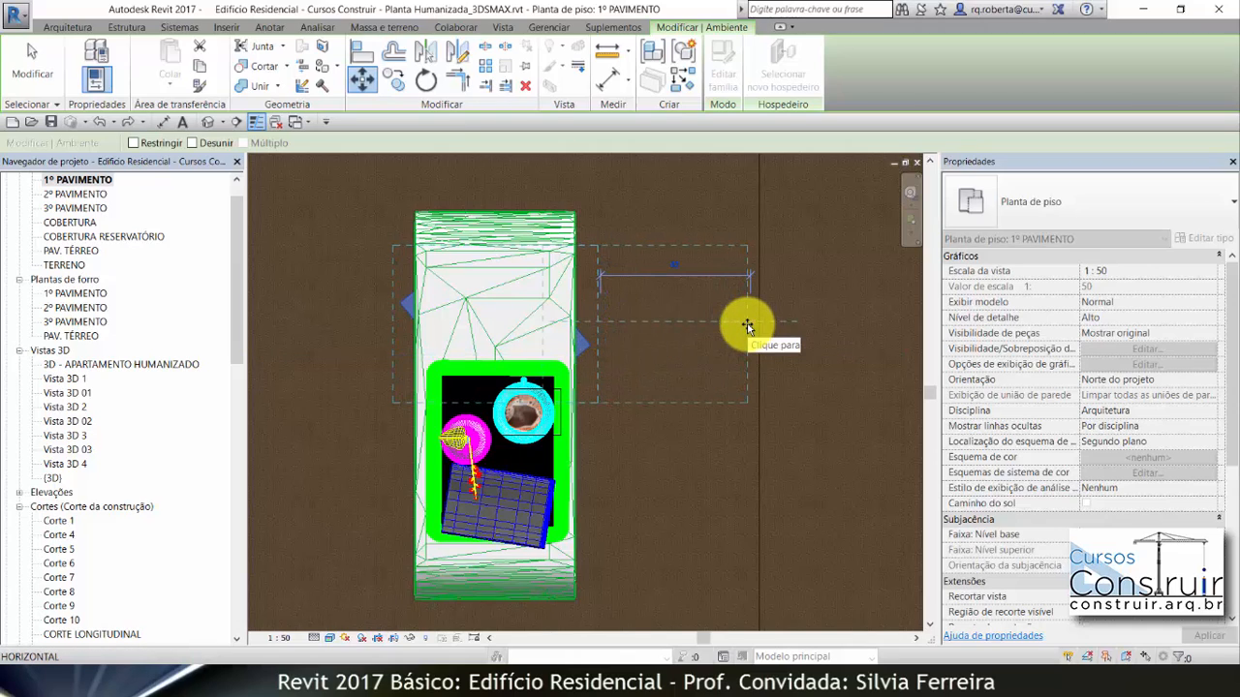
type(".6")
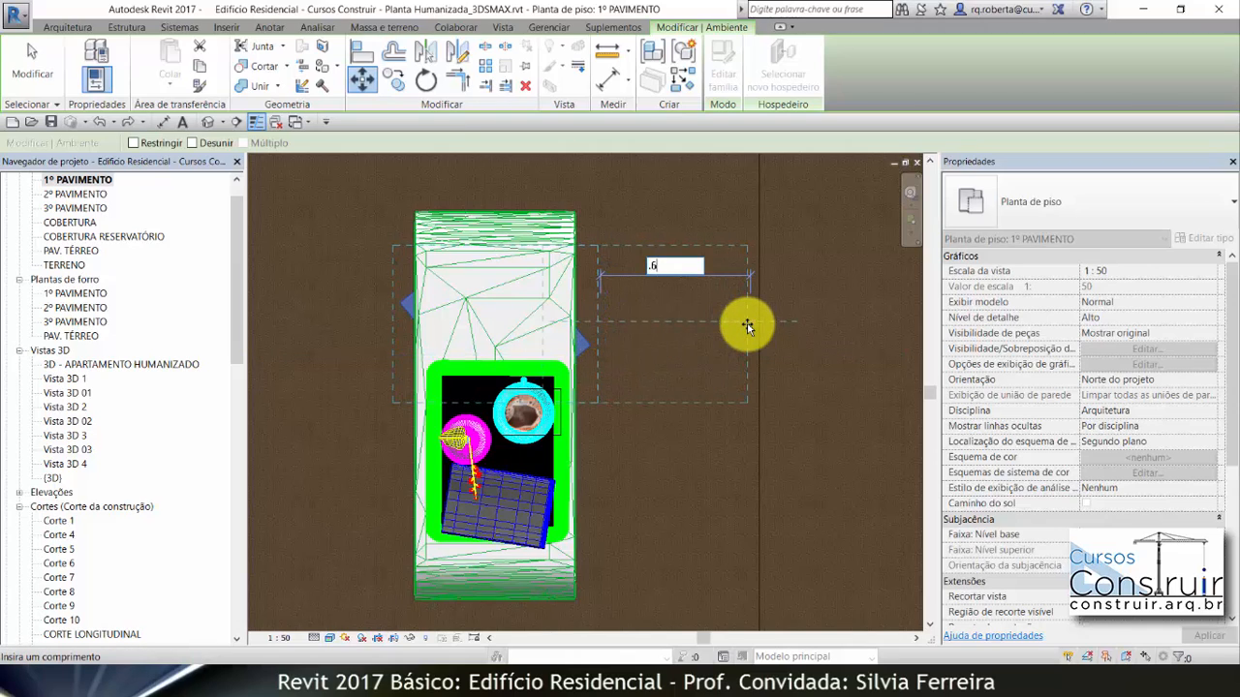
key("Return")
left_click(826, 272)
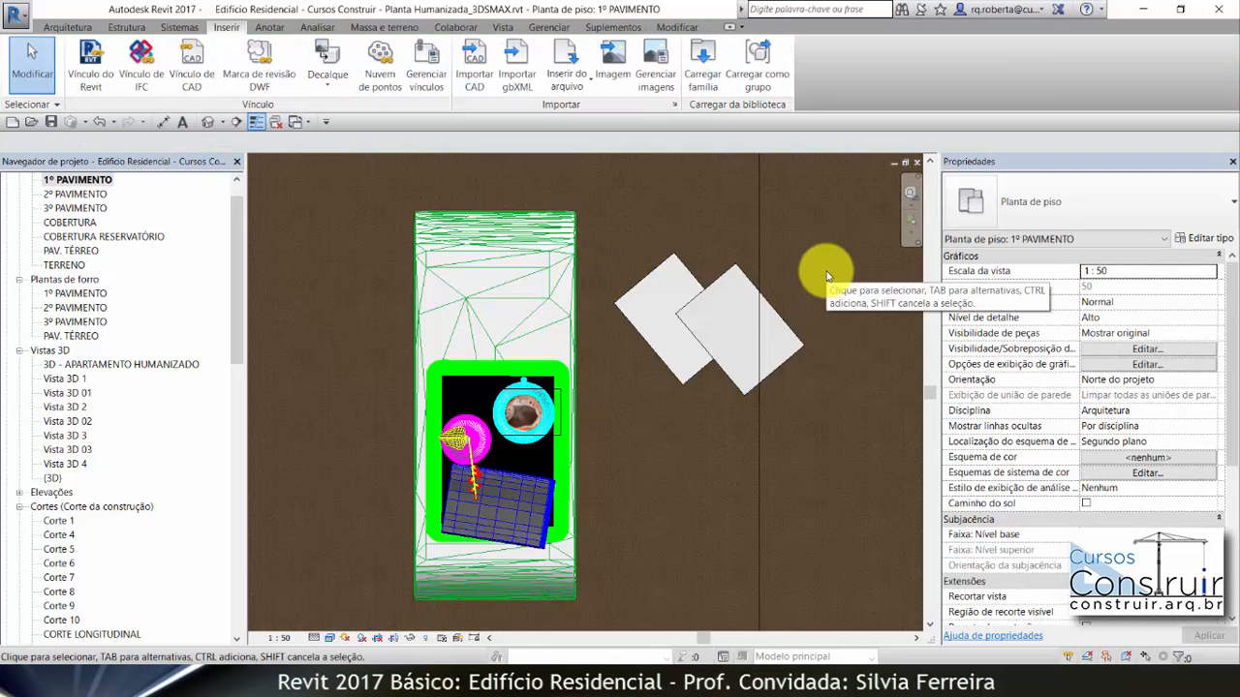
Start placing another decal and duplicate the CAFÉ decal type under the name REVISTA_.
left_click(347, 89)
left_click(302, 112)
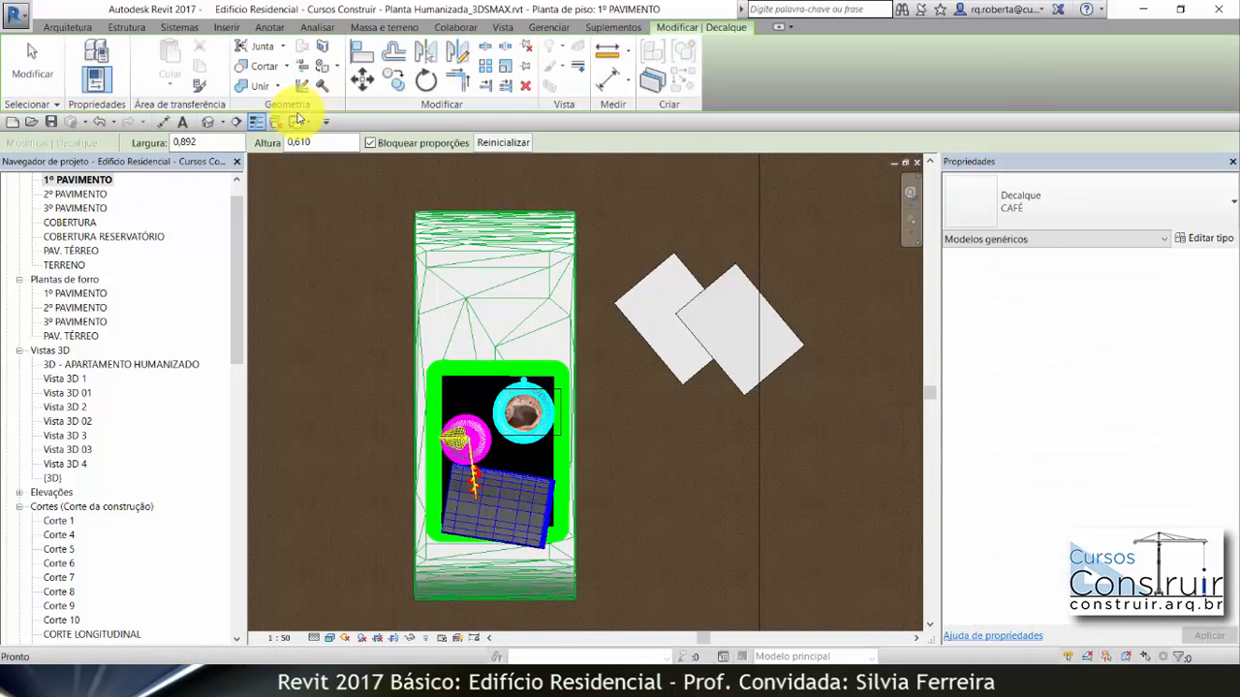
left_click(1206, 238)
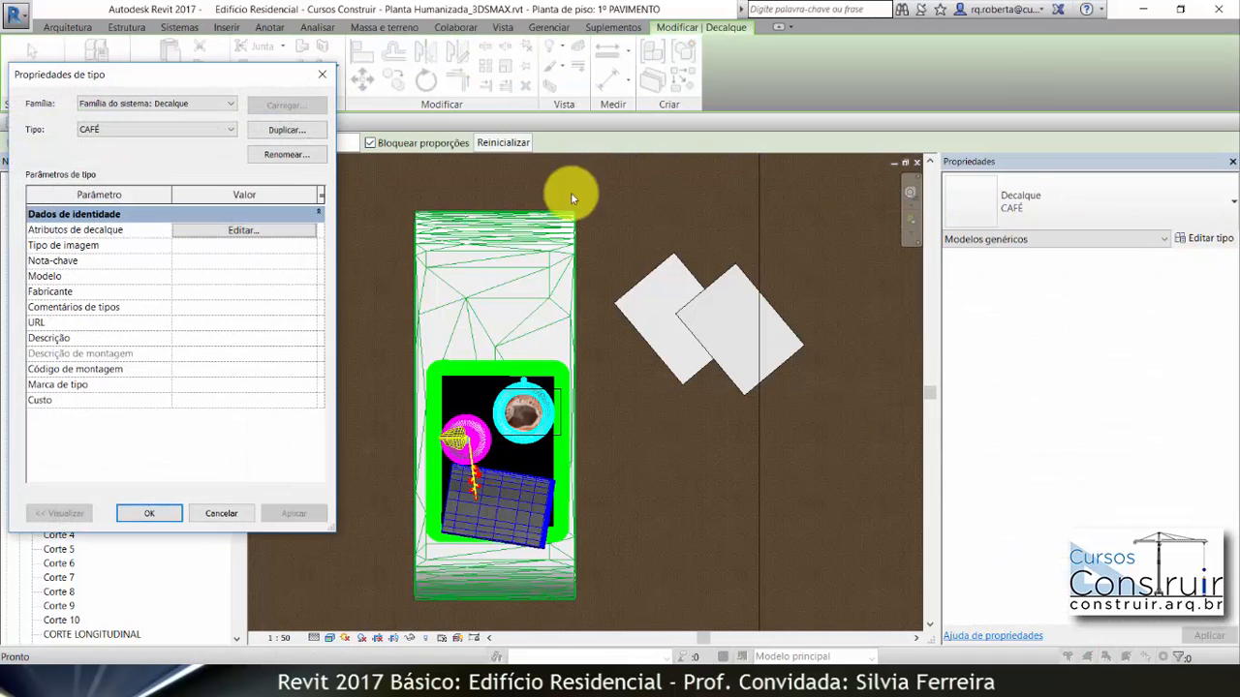
left_click(287, 130)
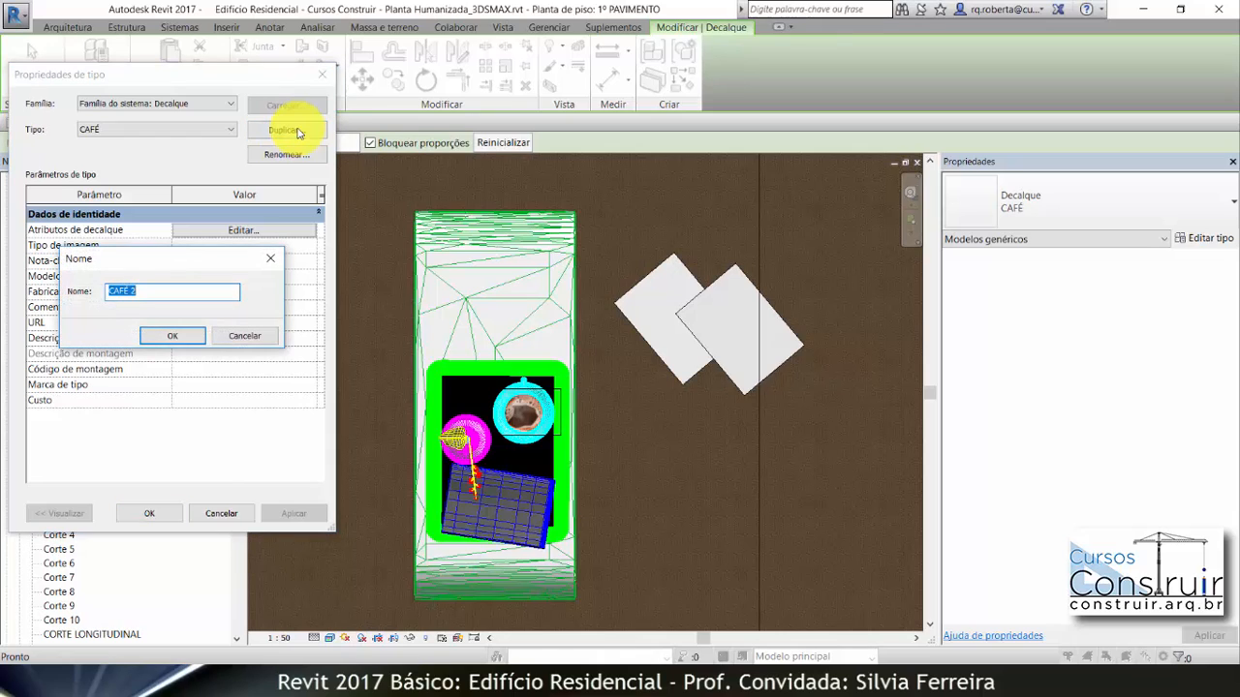
type("REV")
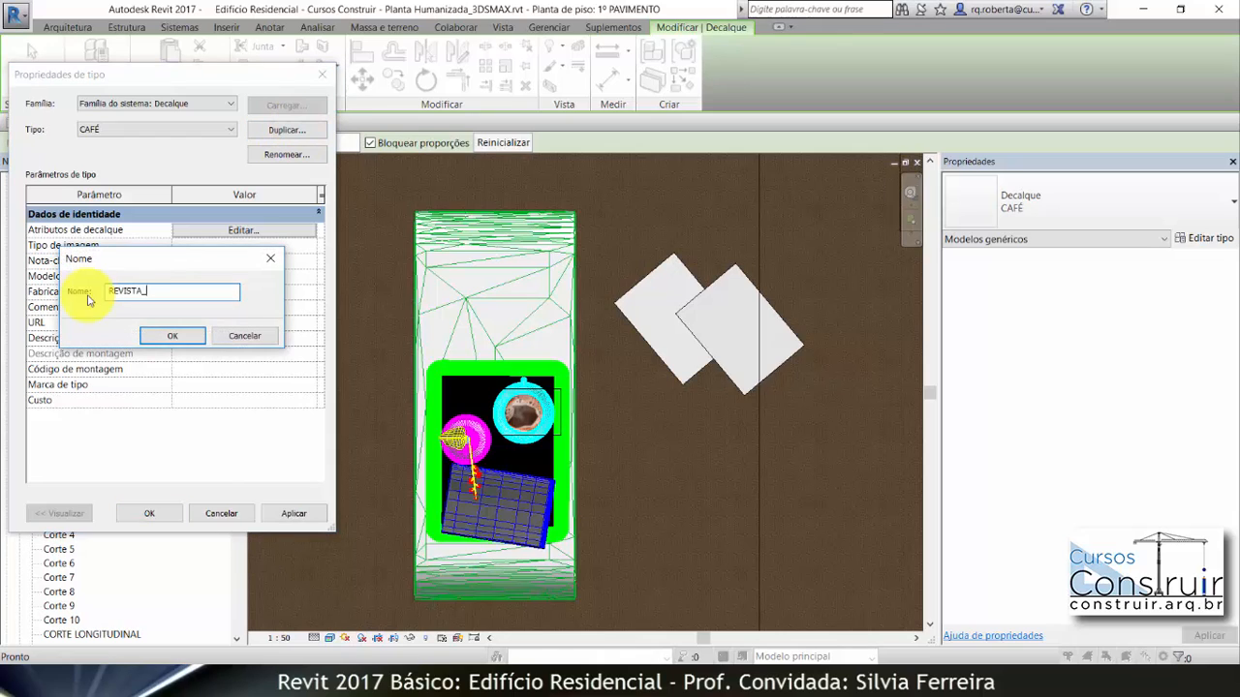
type("ISTA_")
left_click(171, 336)
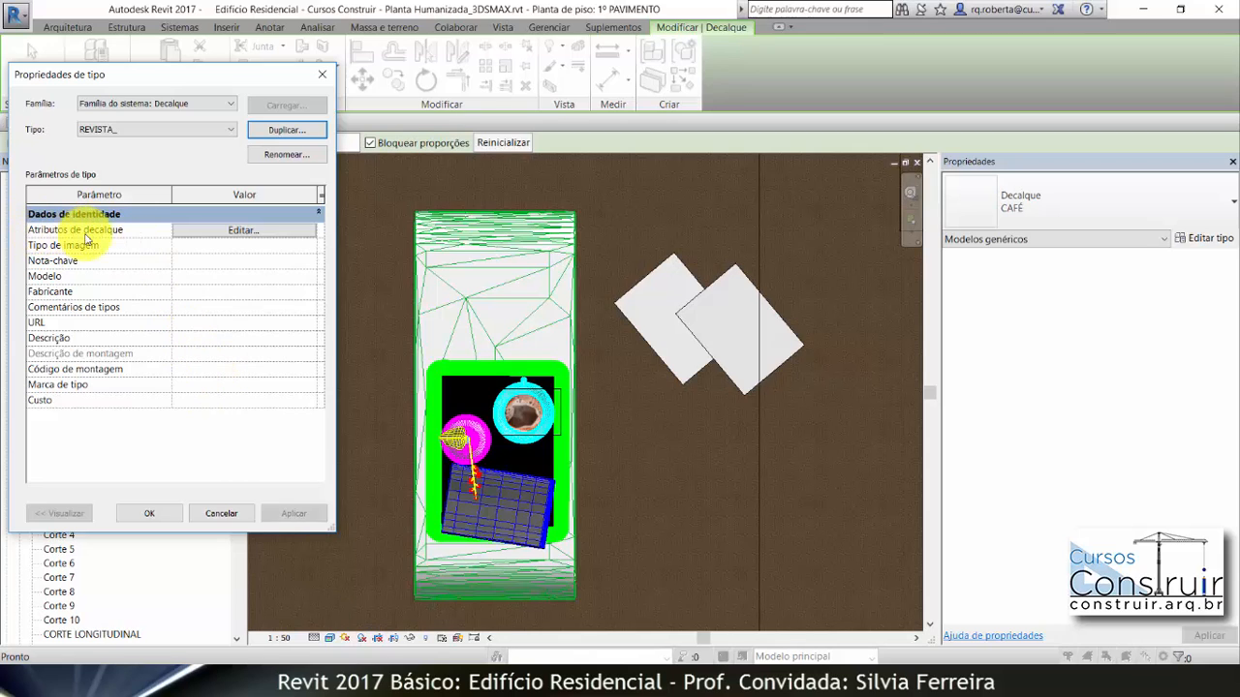
Set the magazine cover image from the DECALQUES folder as the source of the REVISTA_ decal type.
left_click(243, 230)
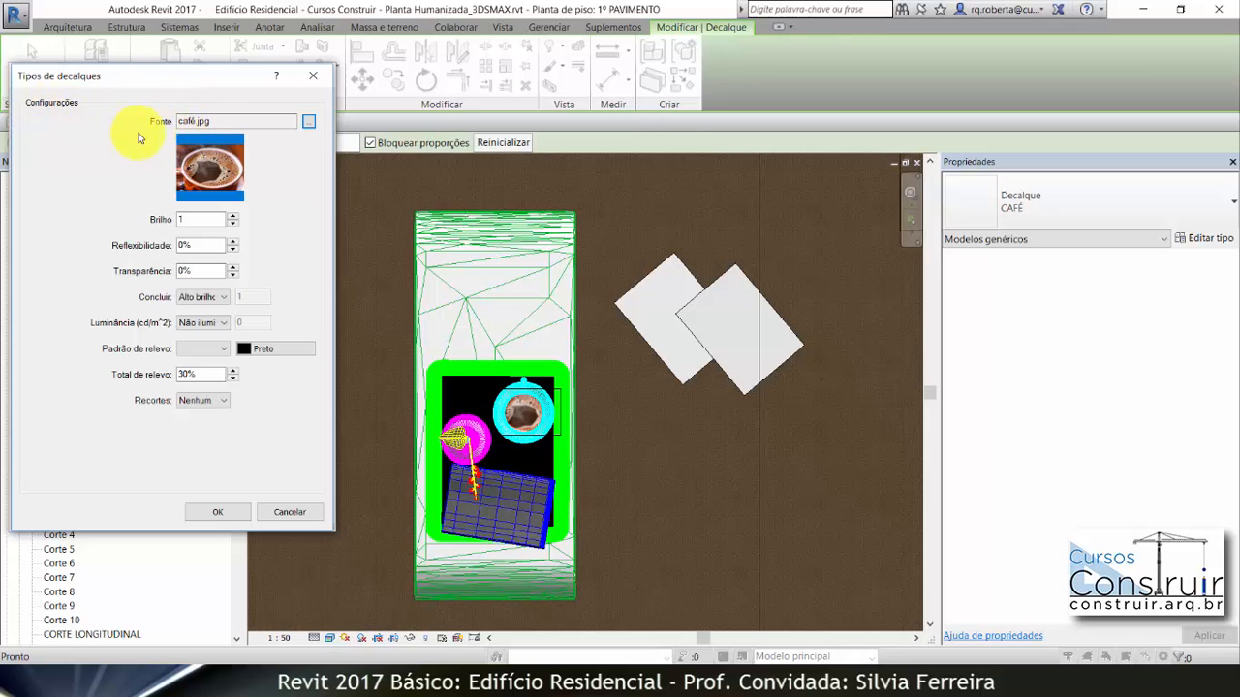
left_click(308, 122)
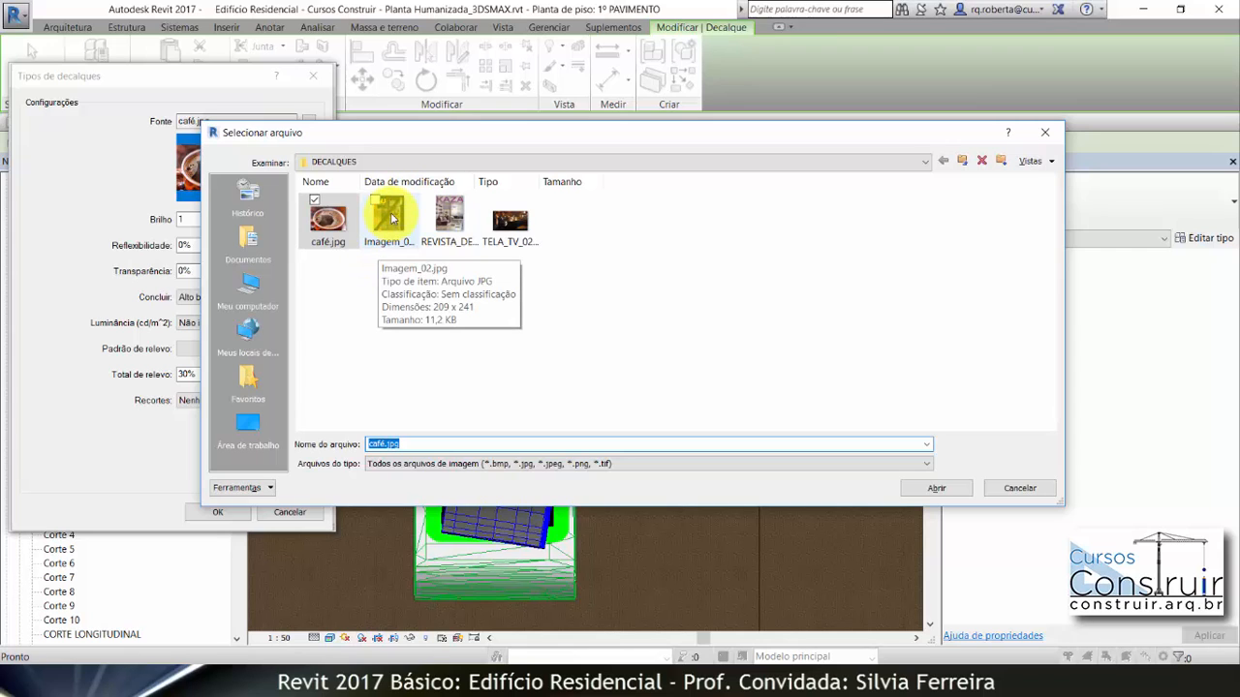
double_click(449, 225)
left_click(219, 513)
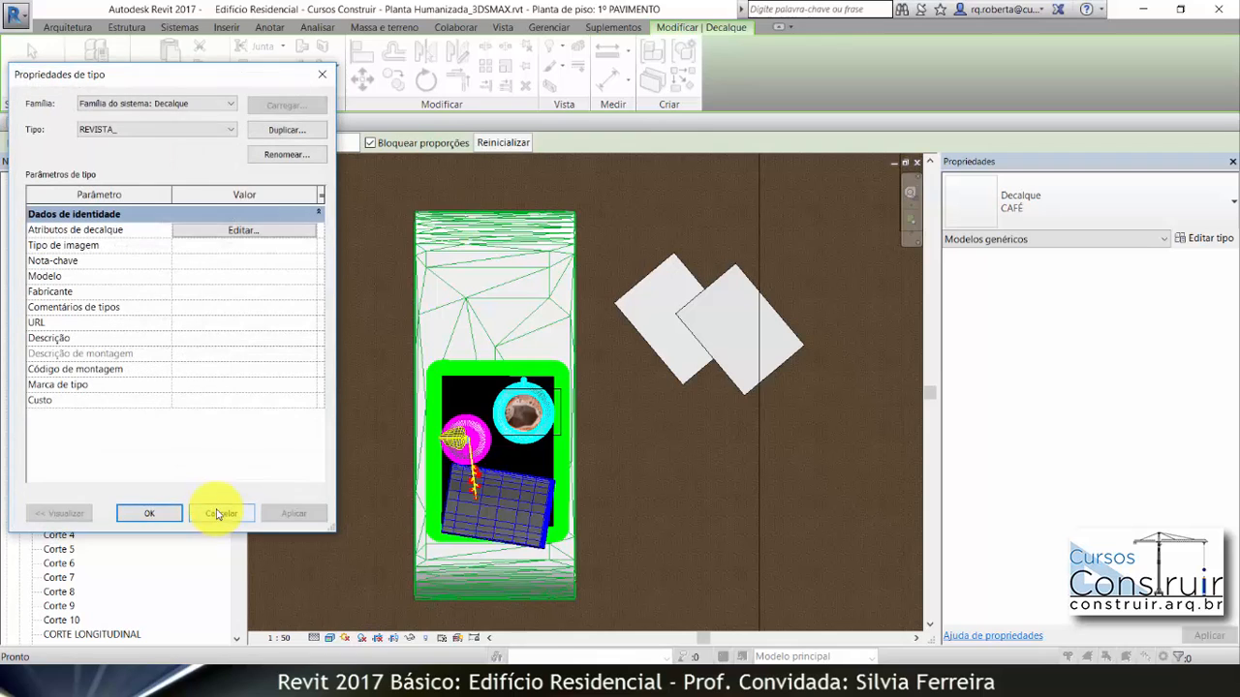
left_click(151, 514)
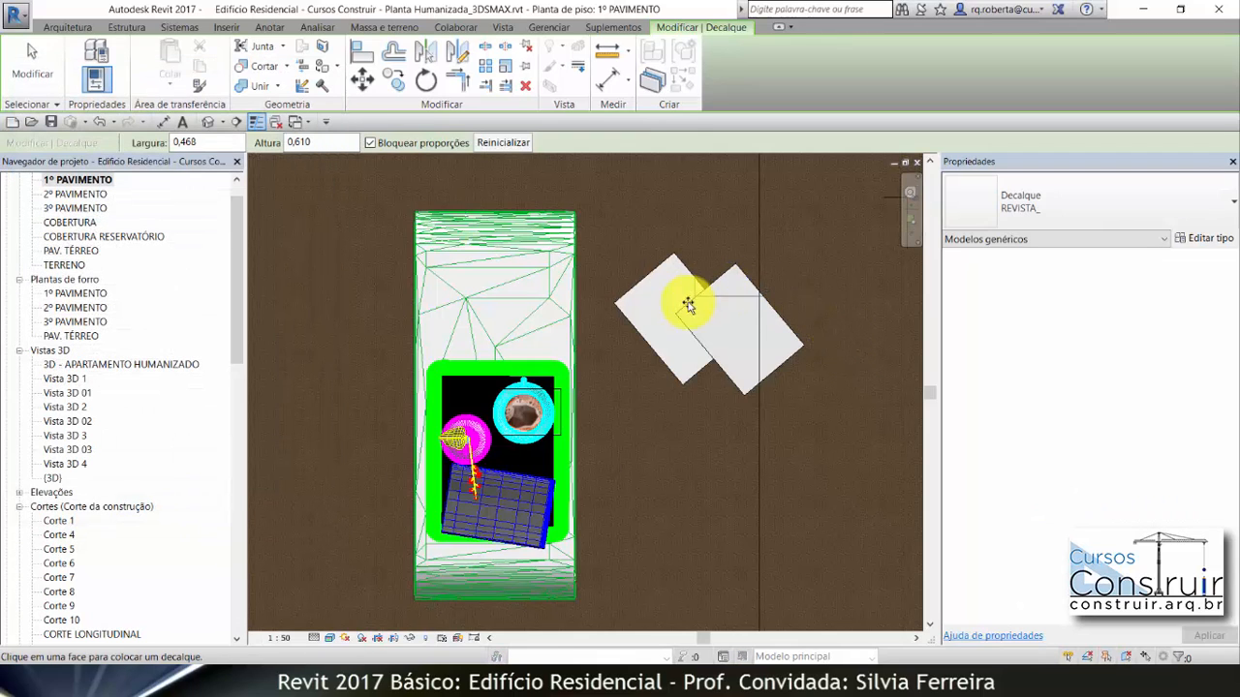
Place the REVISTA_ decal on the upper of the two overlapping magazines.
scroll(718, 368, "up", 3)
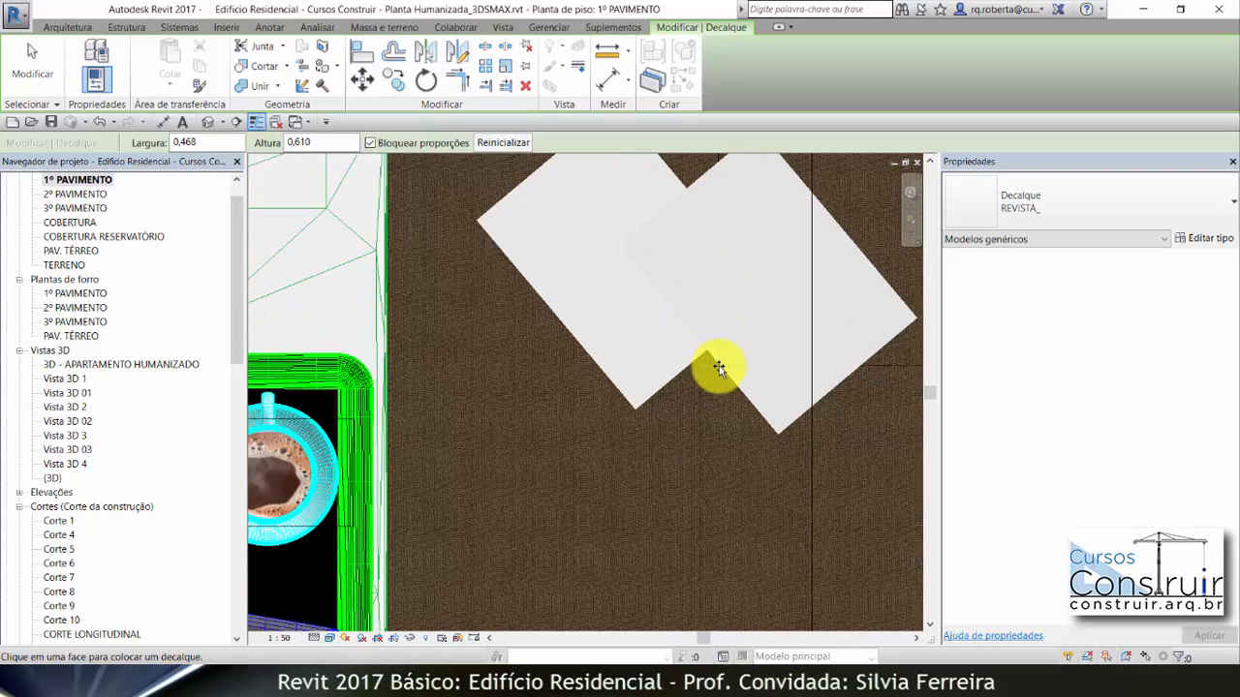
scroll(830, 345, "down", 2)
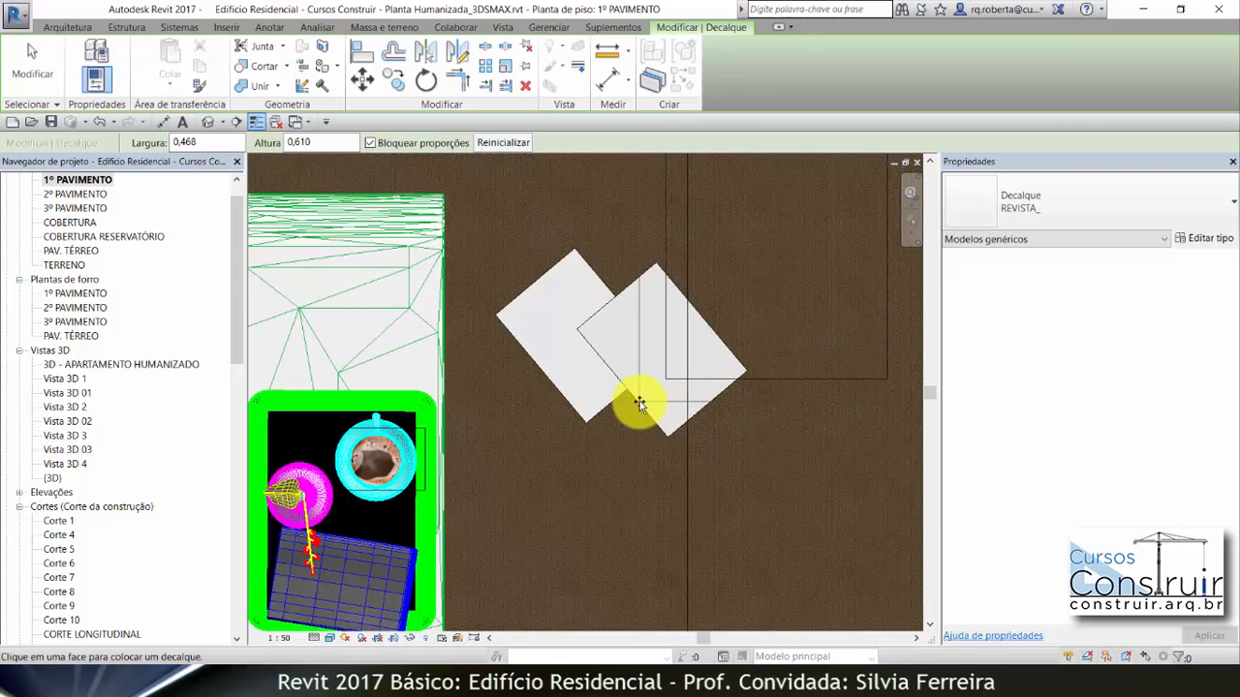
left_click(639, 404)
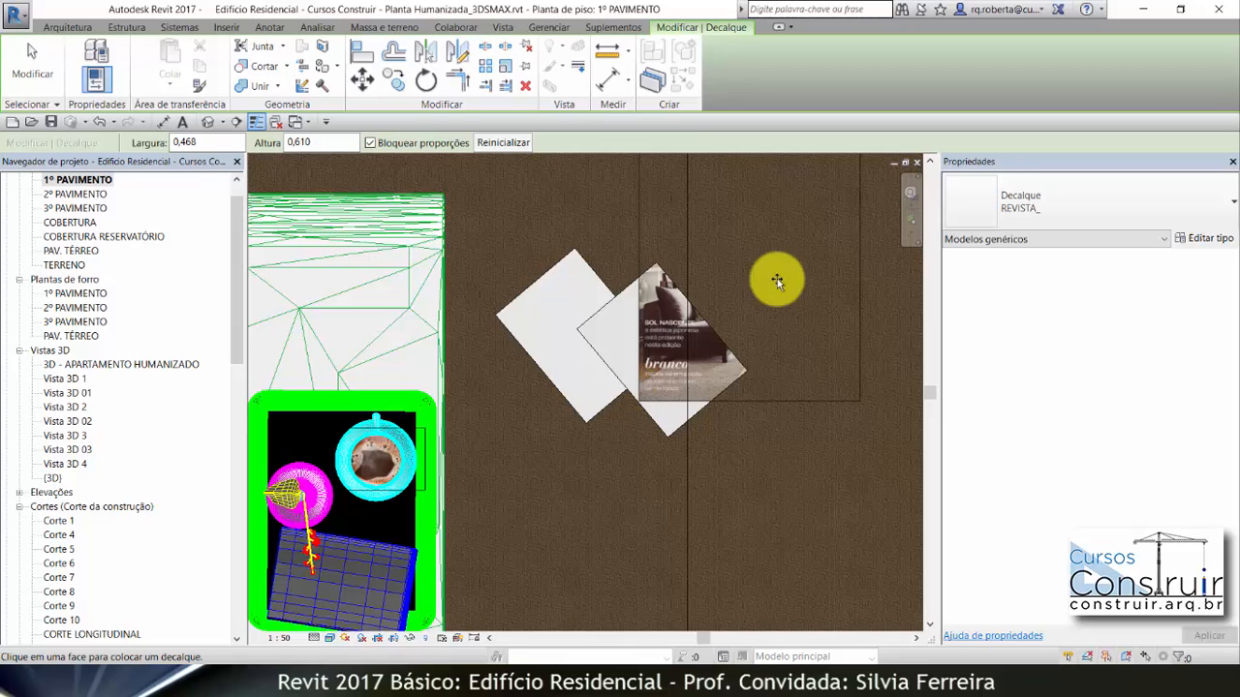
Align the long side edge of the REVISTA_ decal with the left long edge of the upper magazine.
key("Escape")
key("Escape")
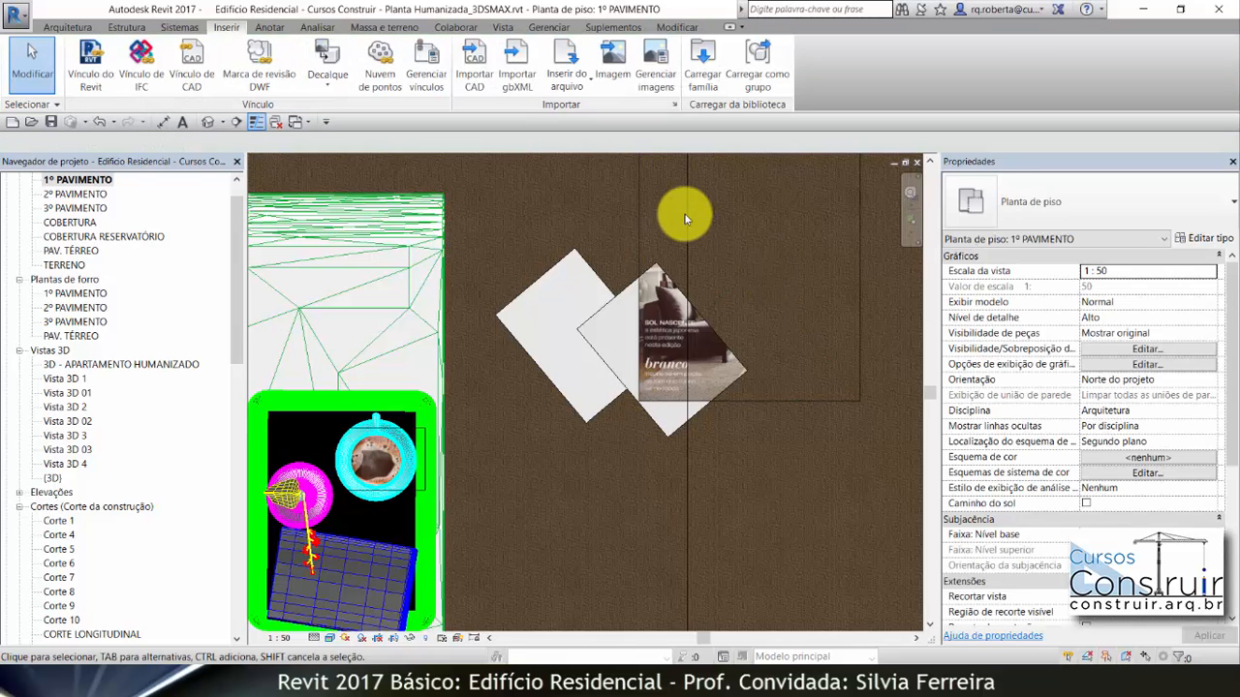
left_click(640, 209)
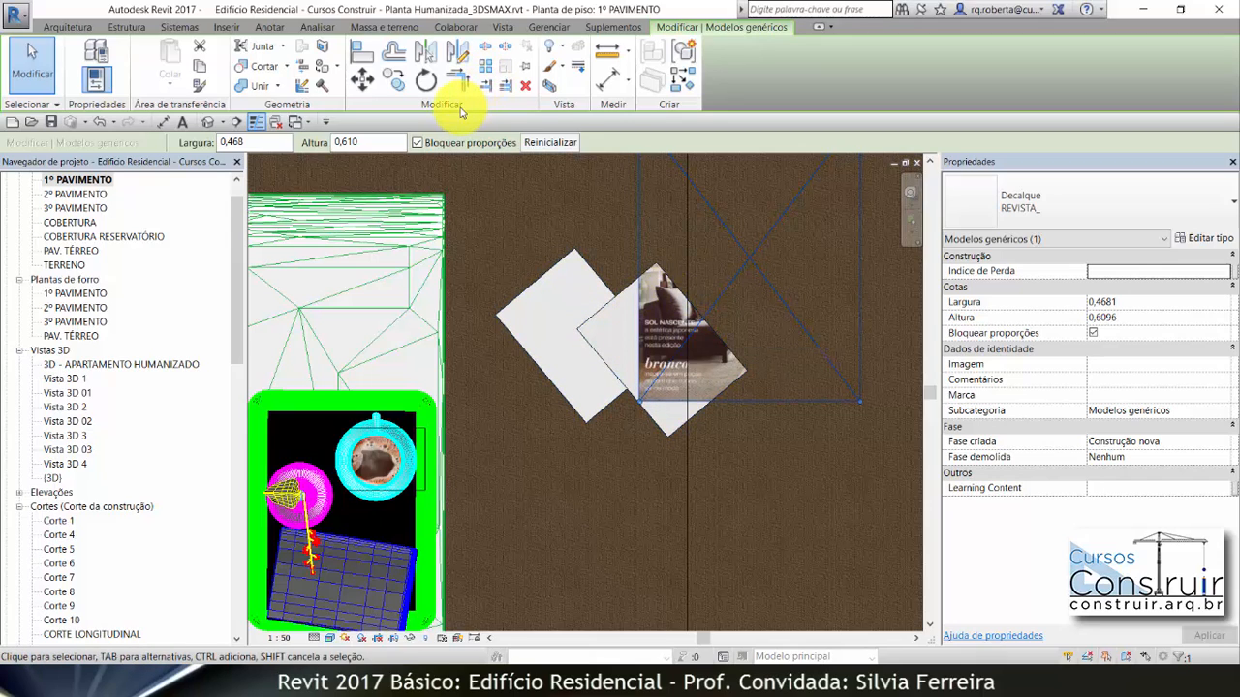
left_click(362, 54)
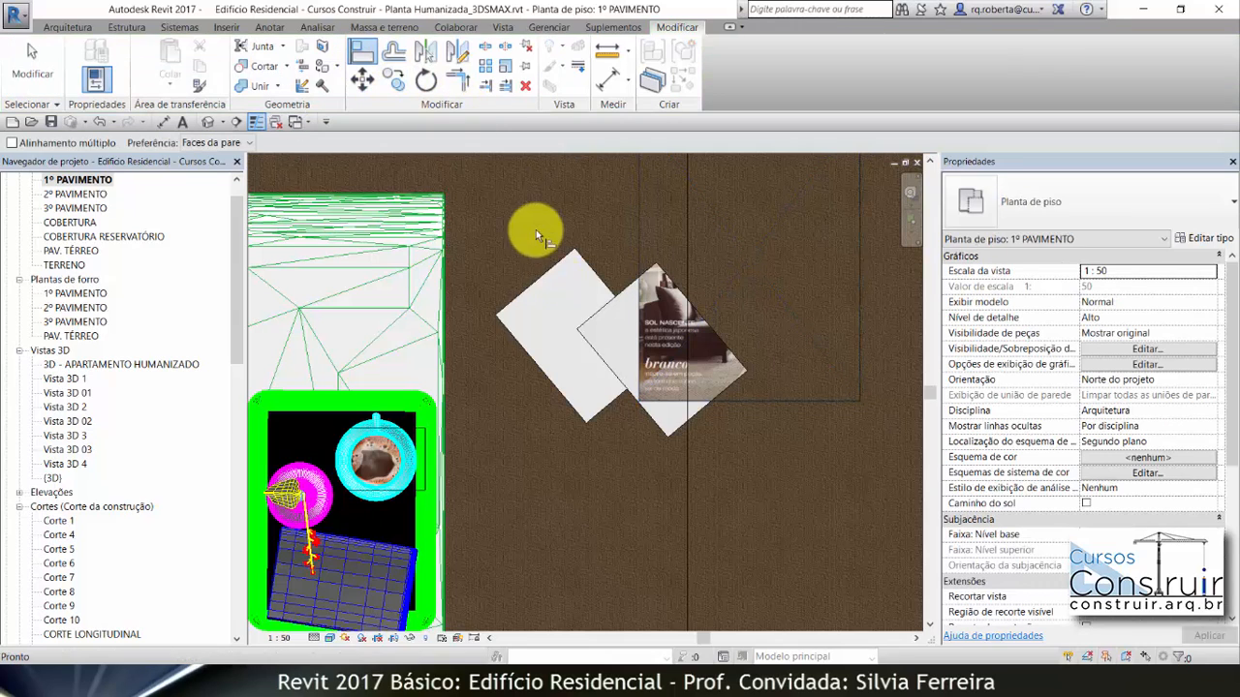
left_click(595, 350)
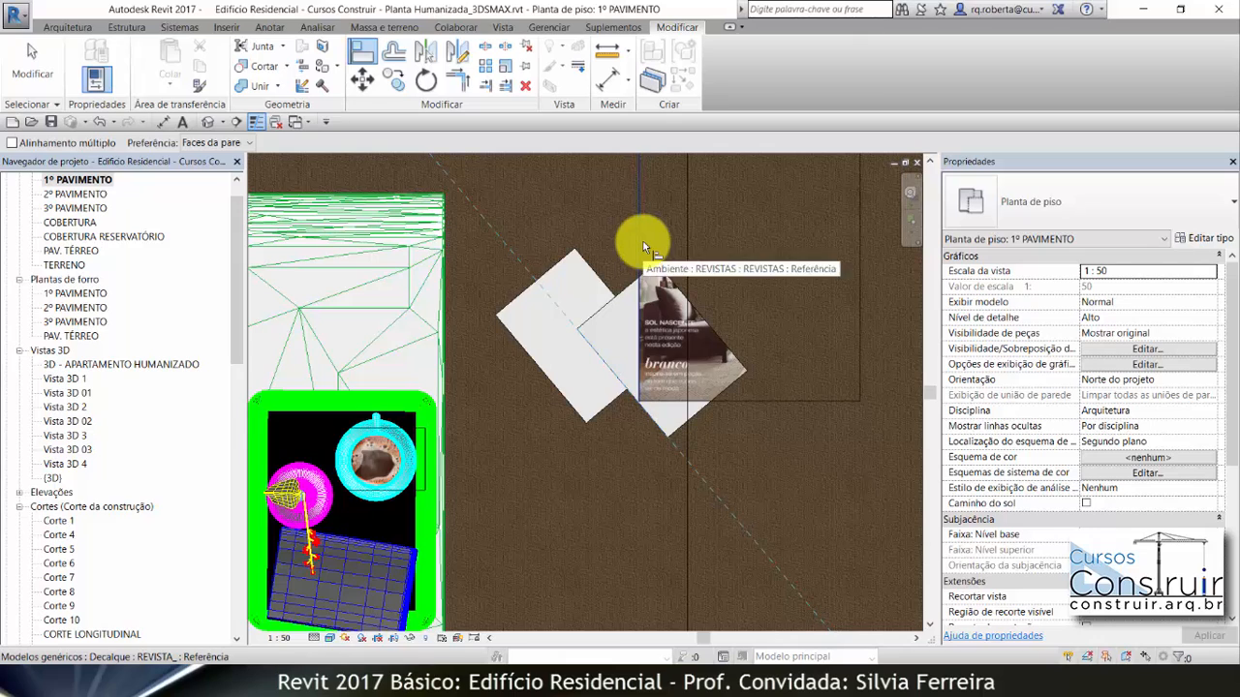
left_click(644, 243)
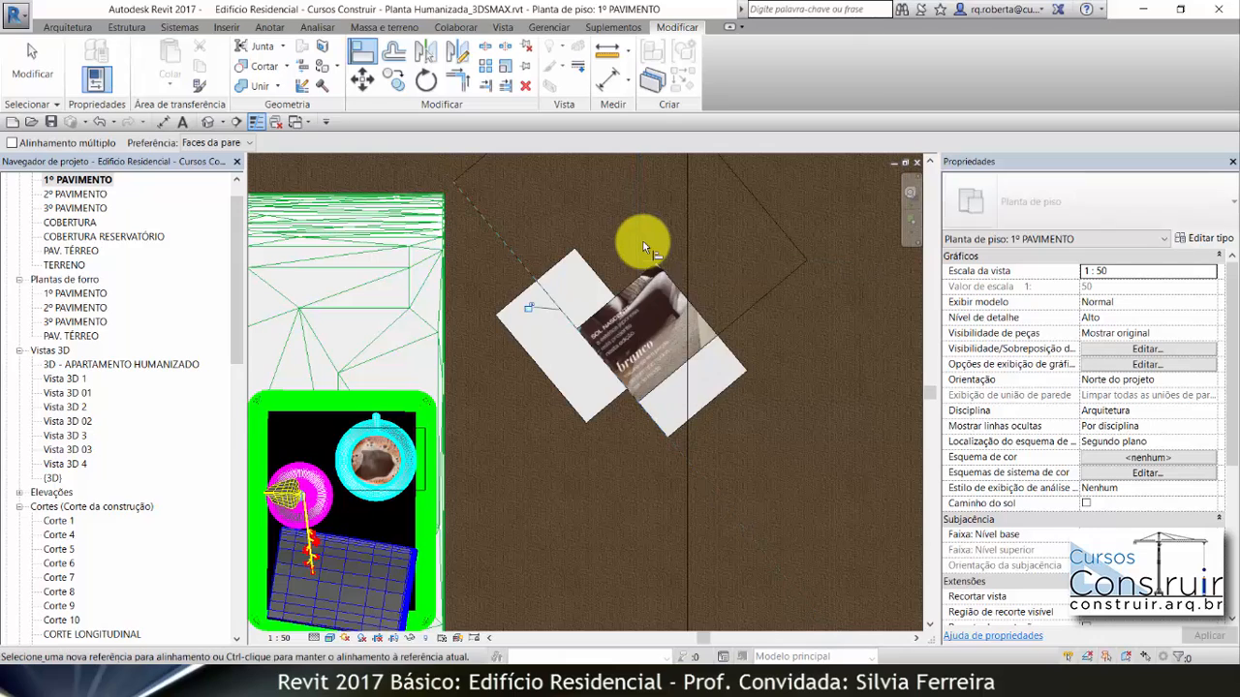
Align the lower edge of the REVISTA_ decal with the lower short edge of the upper magazine.
left_click(713, 398)
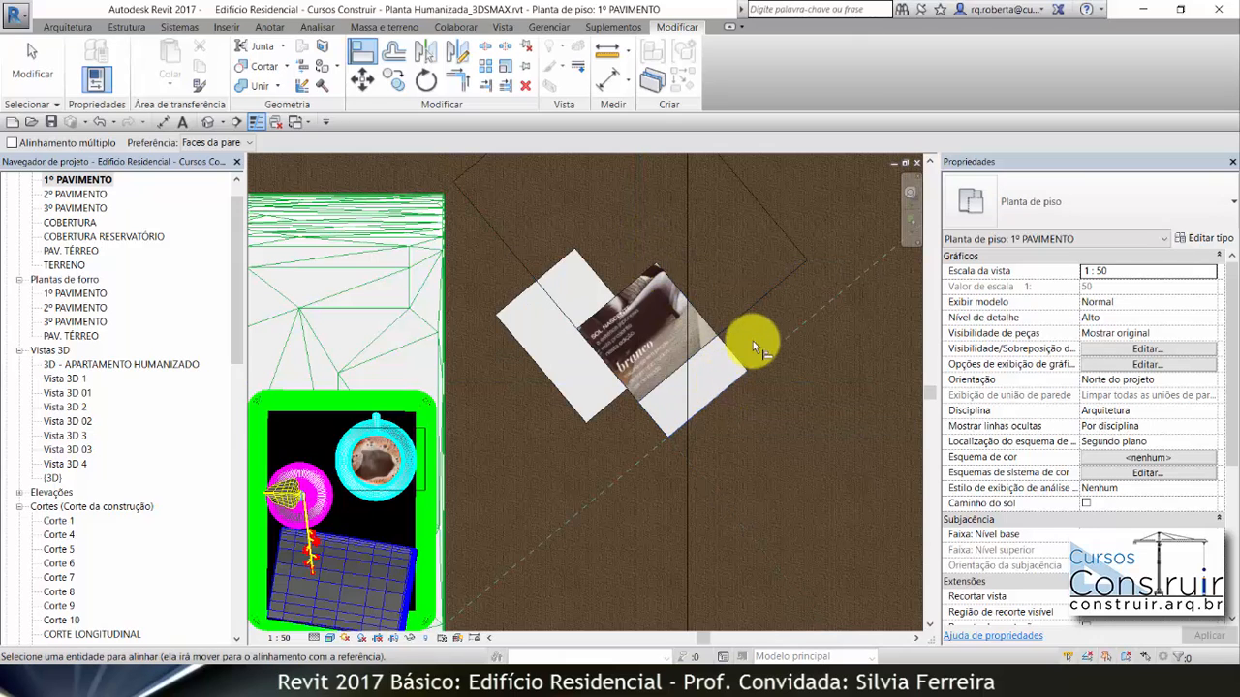
left_click(765, 295)
key("Escape")
scroll(766, 296, "down", 1)
middle_click_drag(772, 391, 745, 525)
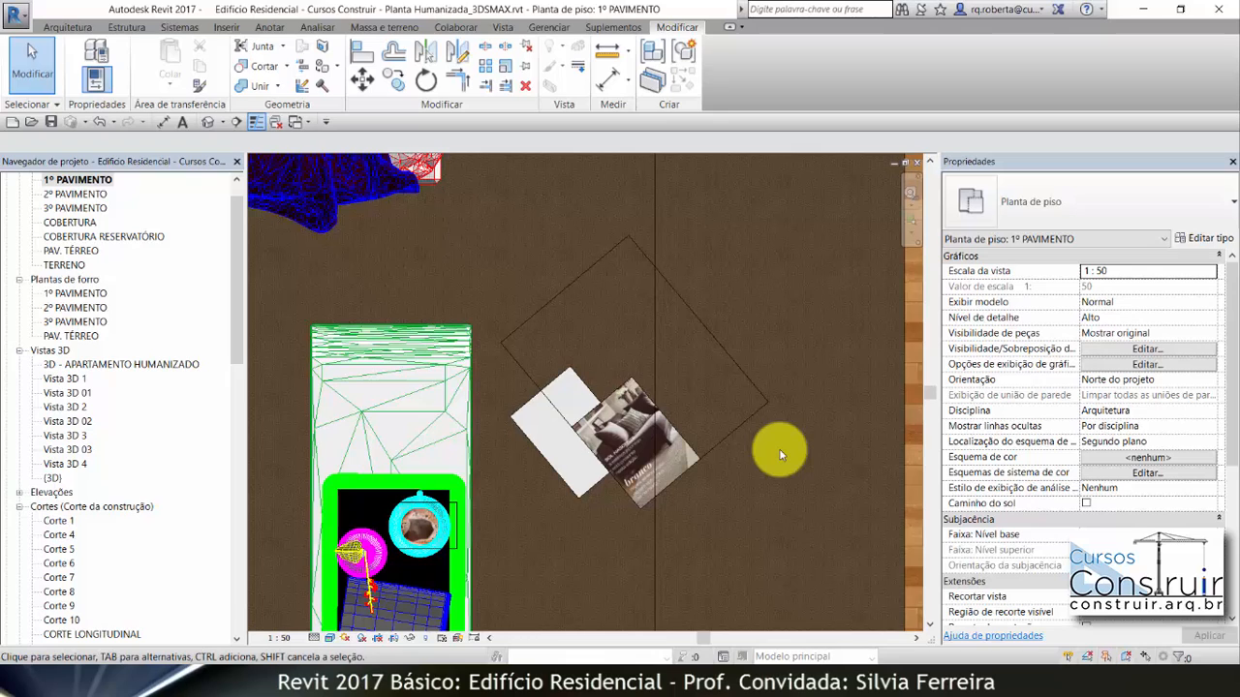
Measure the length and the width of the upper magazine along its edges.
left_click(607, 52)
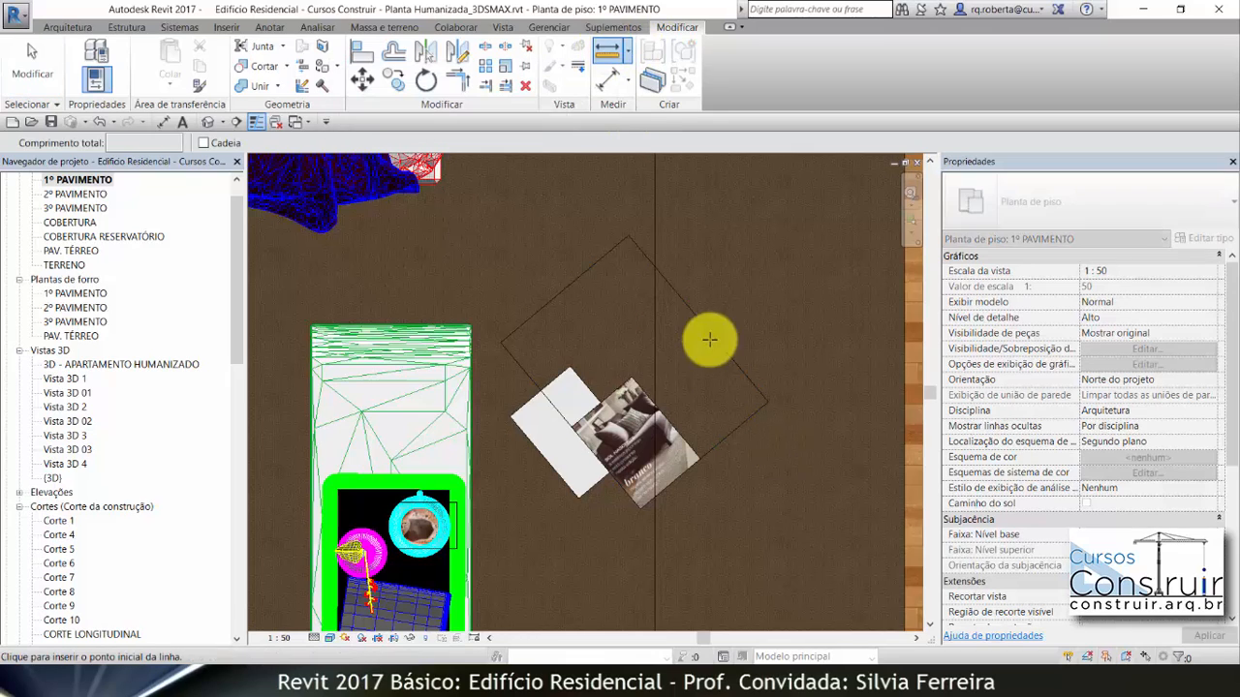
left_click(700, 457)
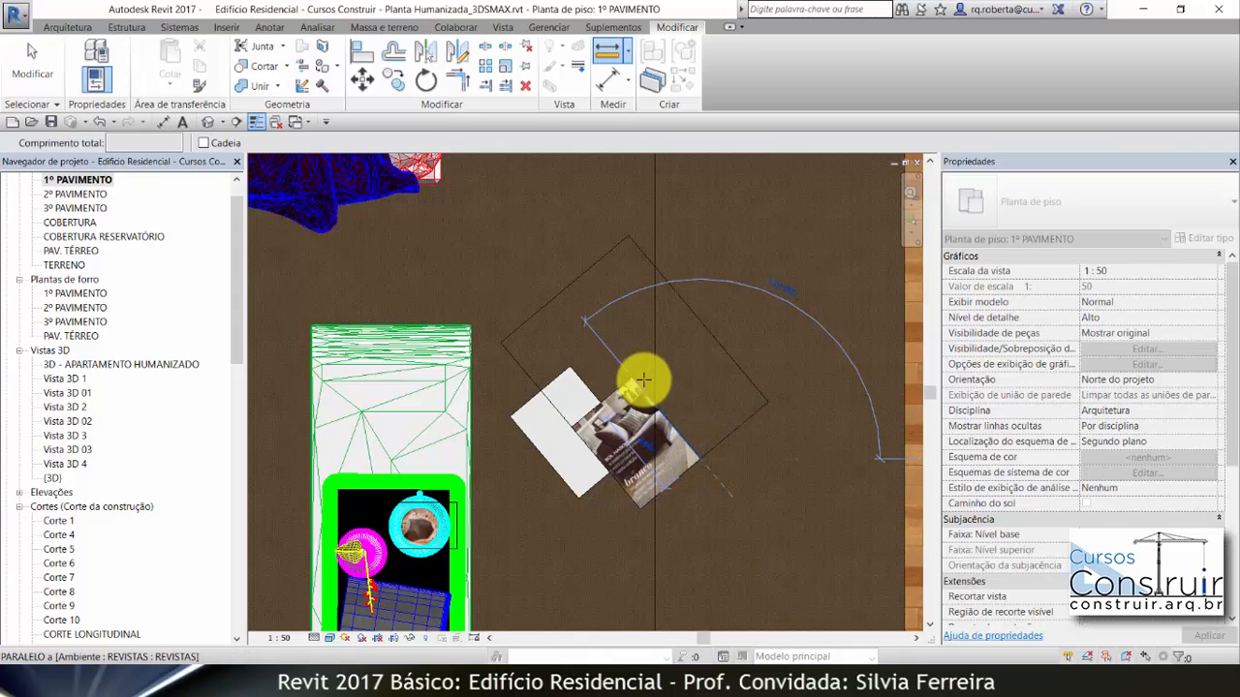
scroll(631, 374, "up", 3)
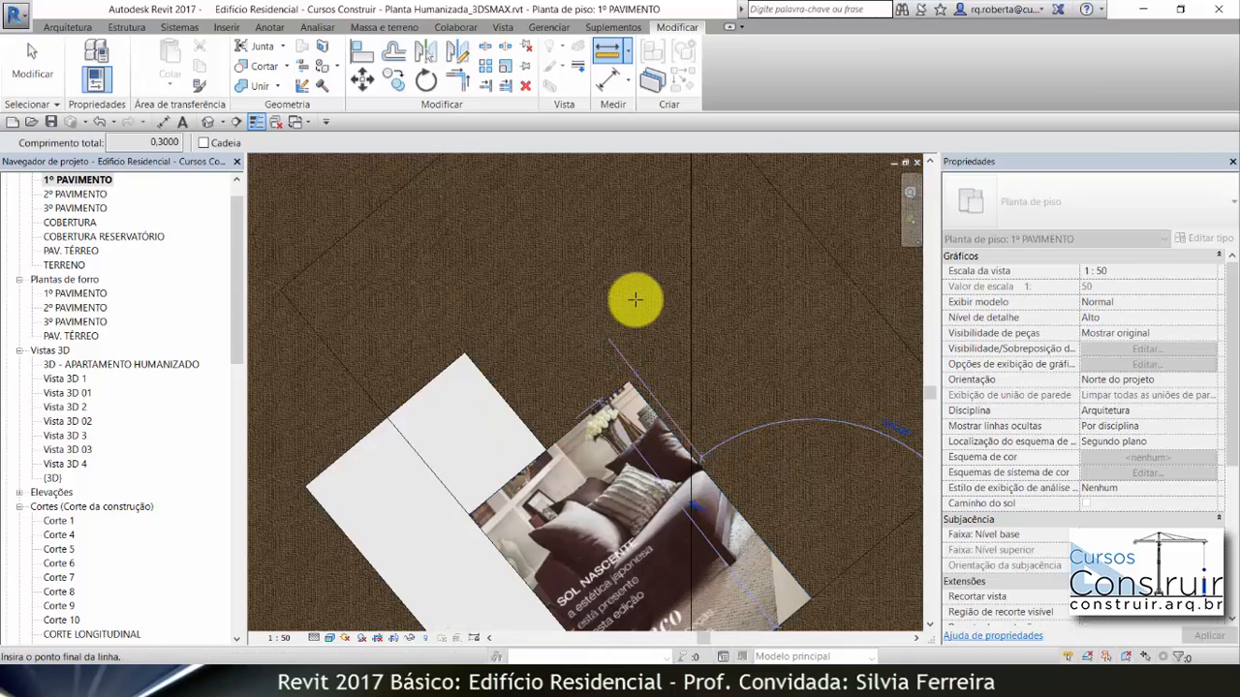
key("Escape")
key("Escape")
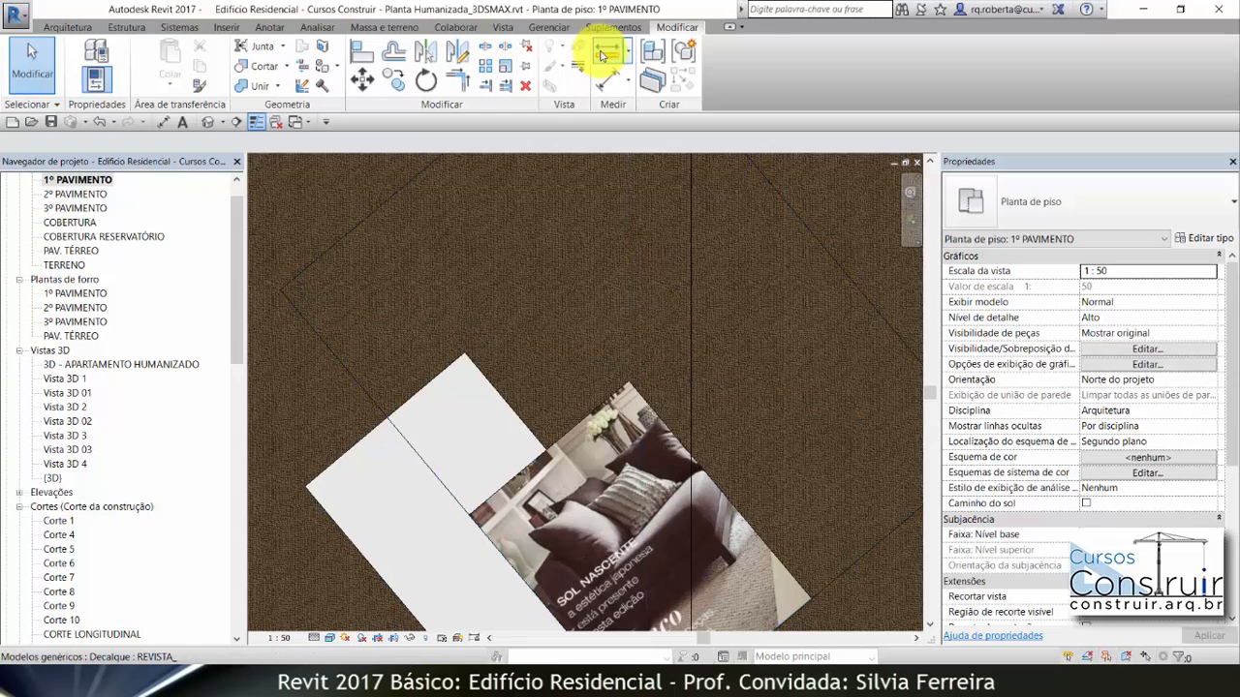
left_click(628, 380)
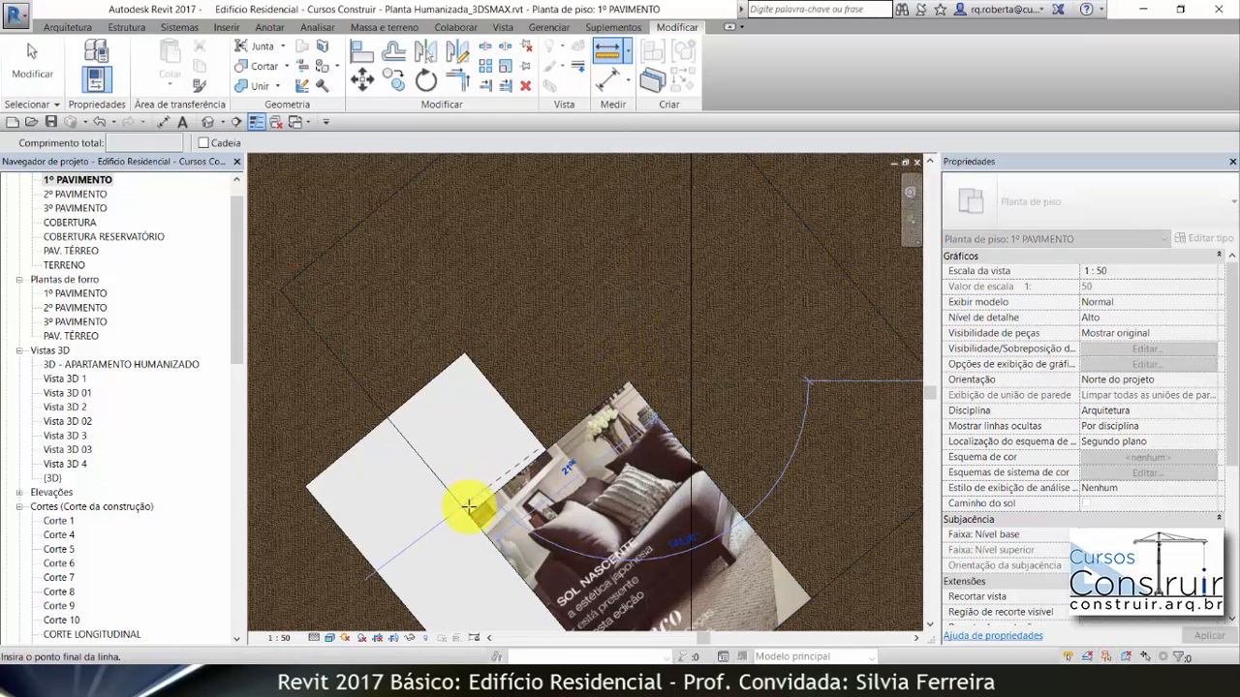
key("Escape")
key("Escape")
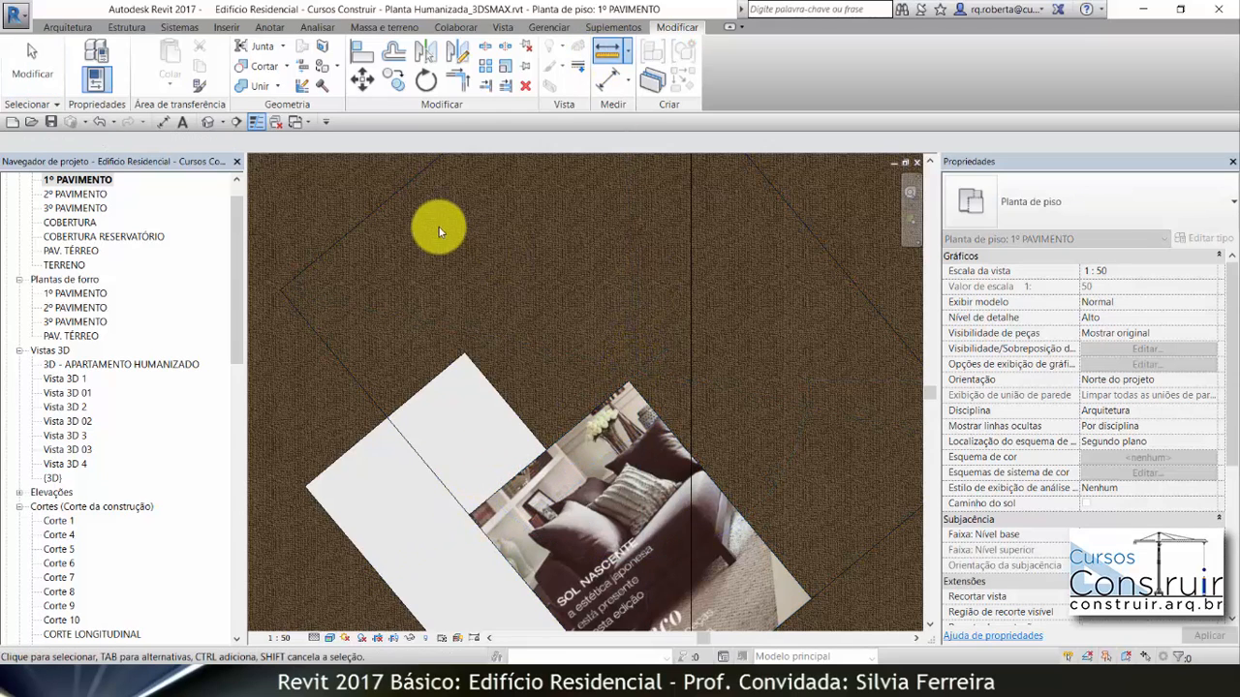
Unlock the REVISTA_ decal's proportions and set its width to 0.22 and its height to 0.3.
left_click(416, 172)
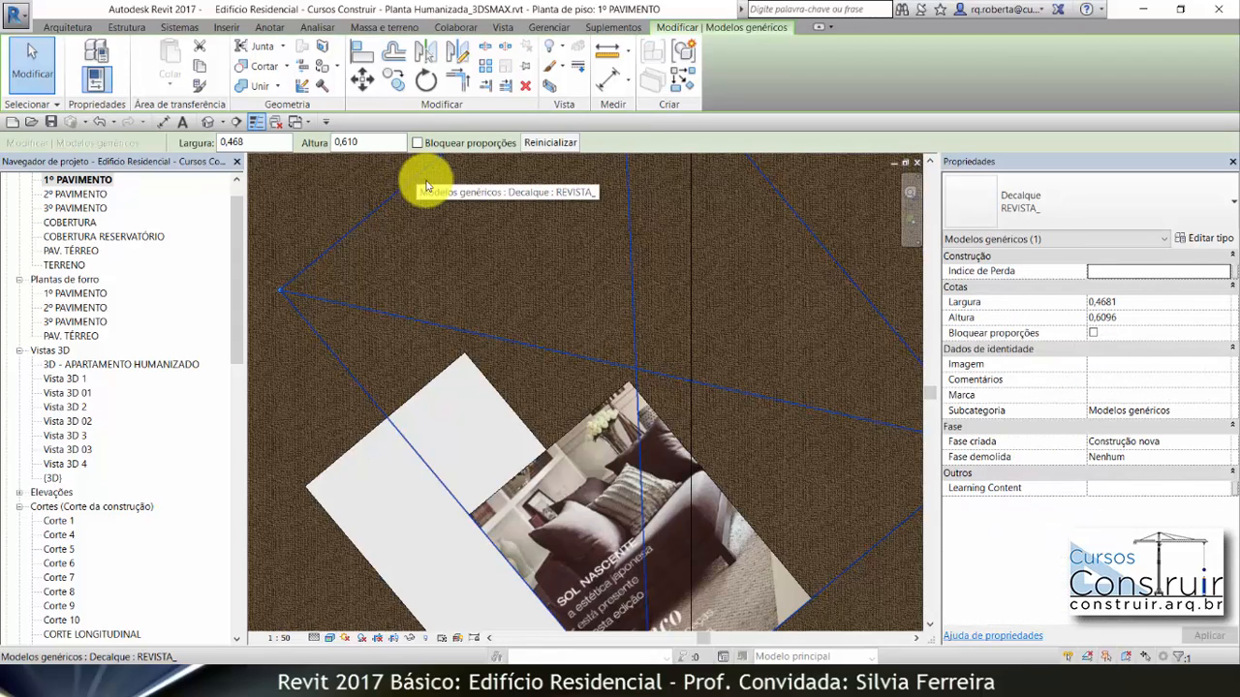
left_click(1131, 302)
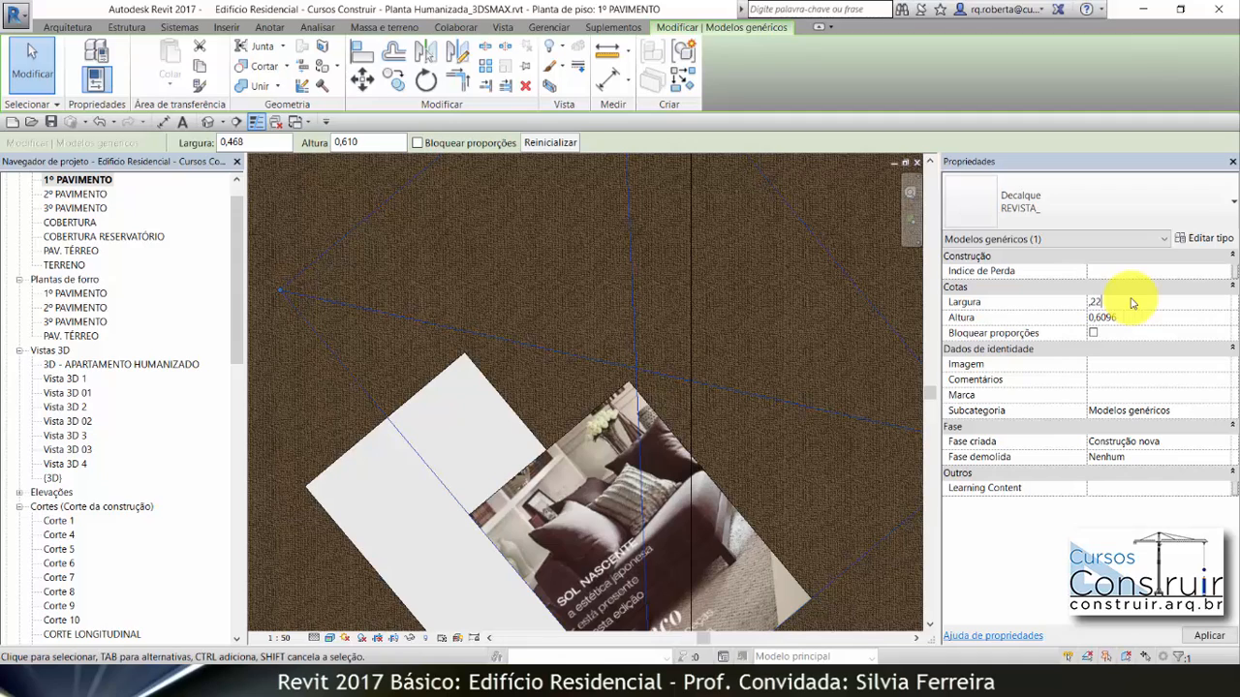
type(",22")
left_click(1135, 320)
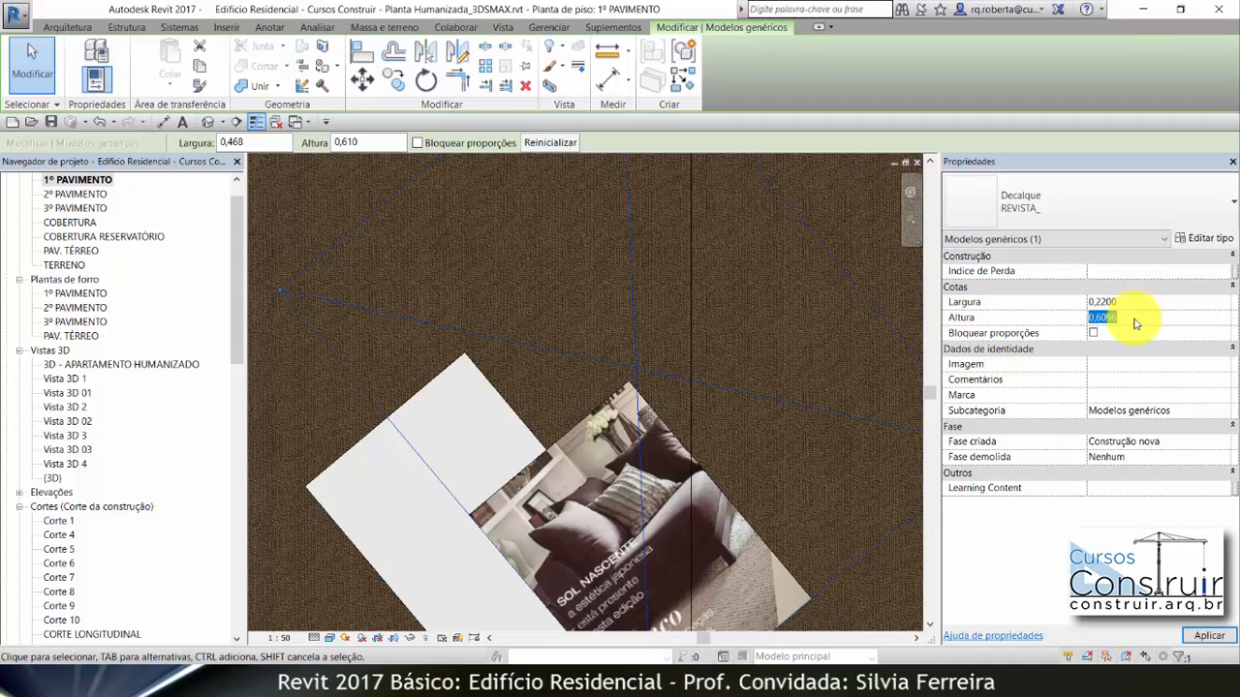
type(",3")
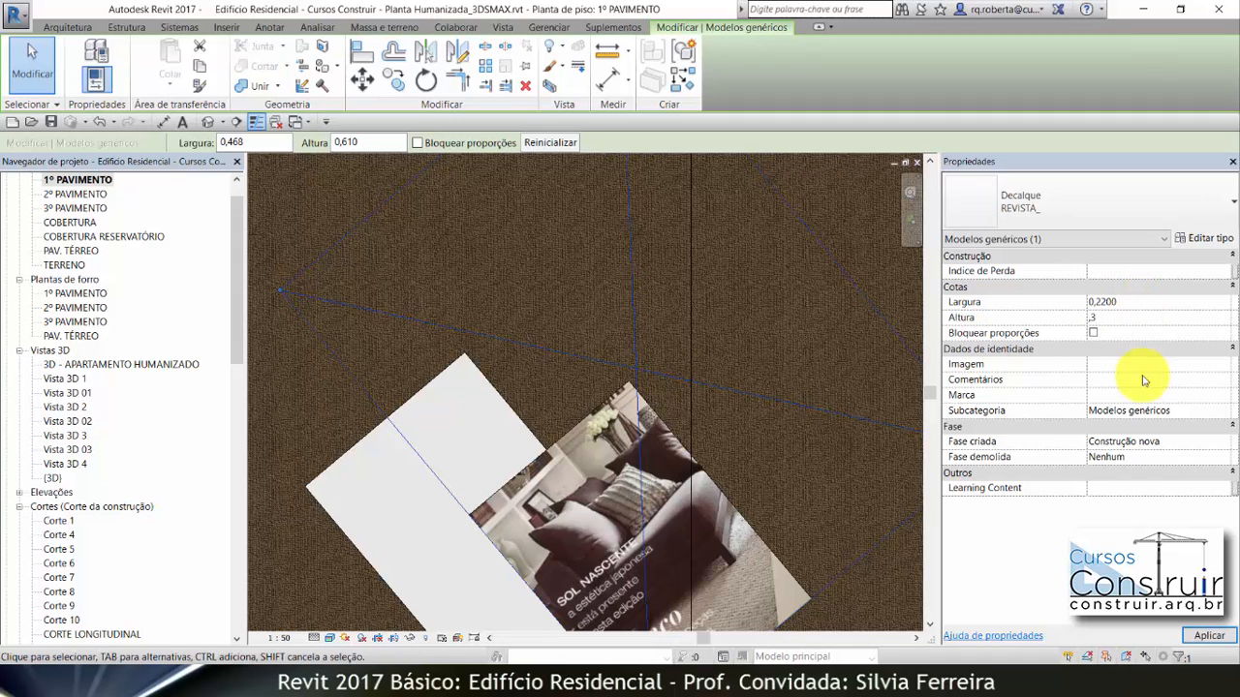
left_click(1208, 635)
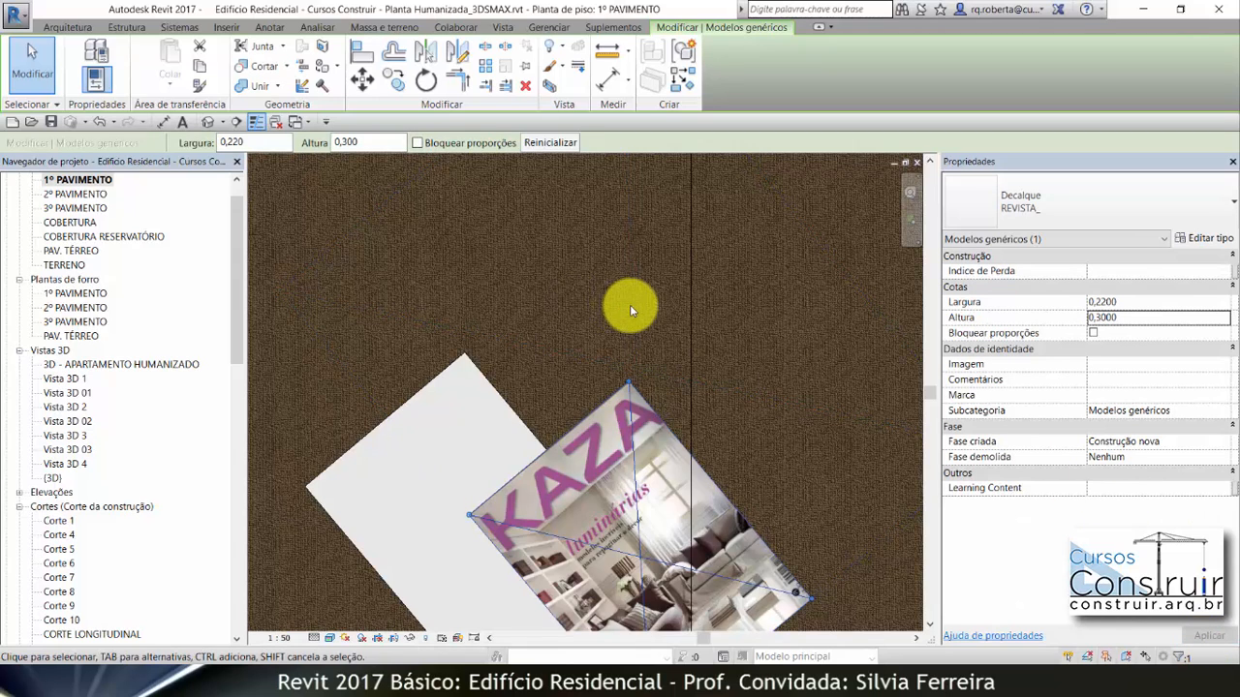
scroll(634, 295, "down", 2)
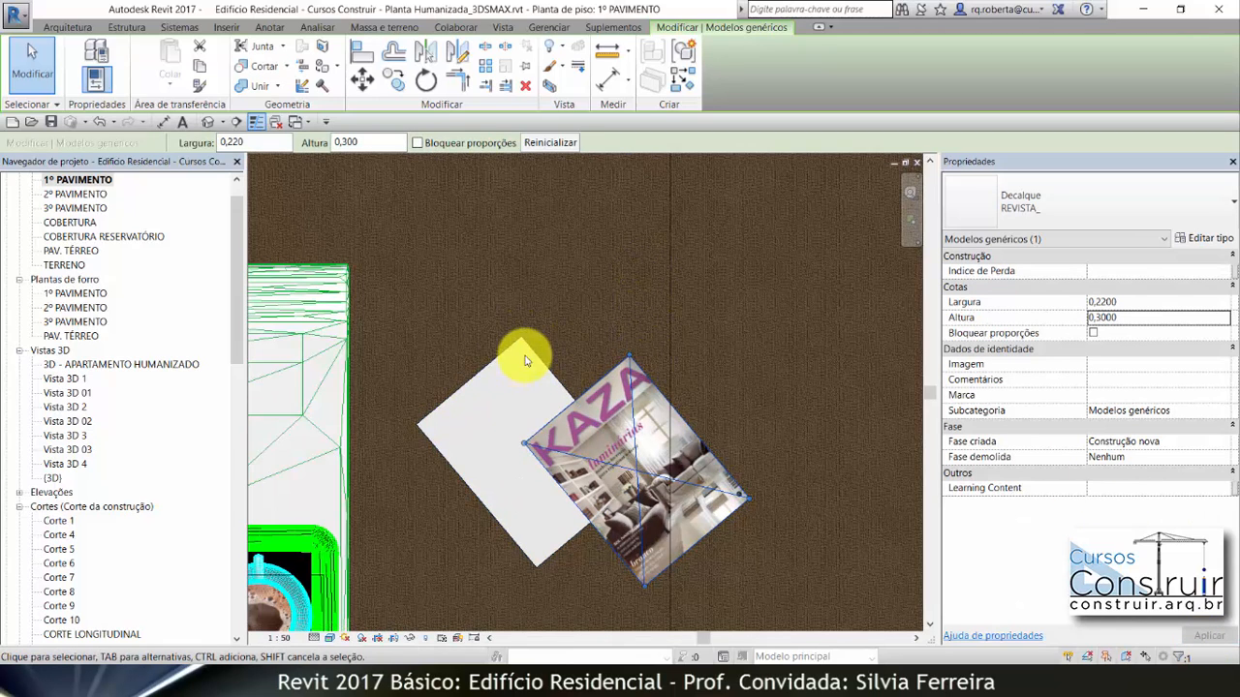
left_click(644, 259)
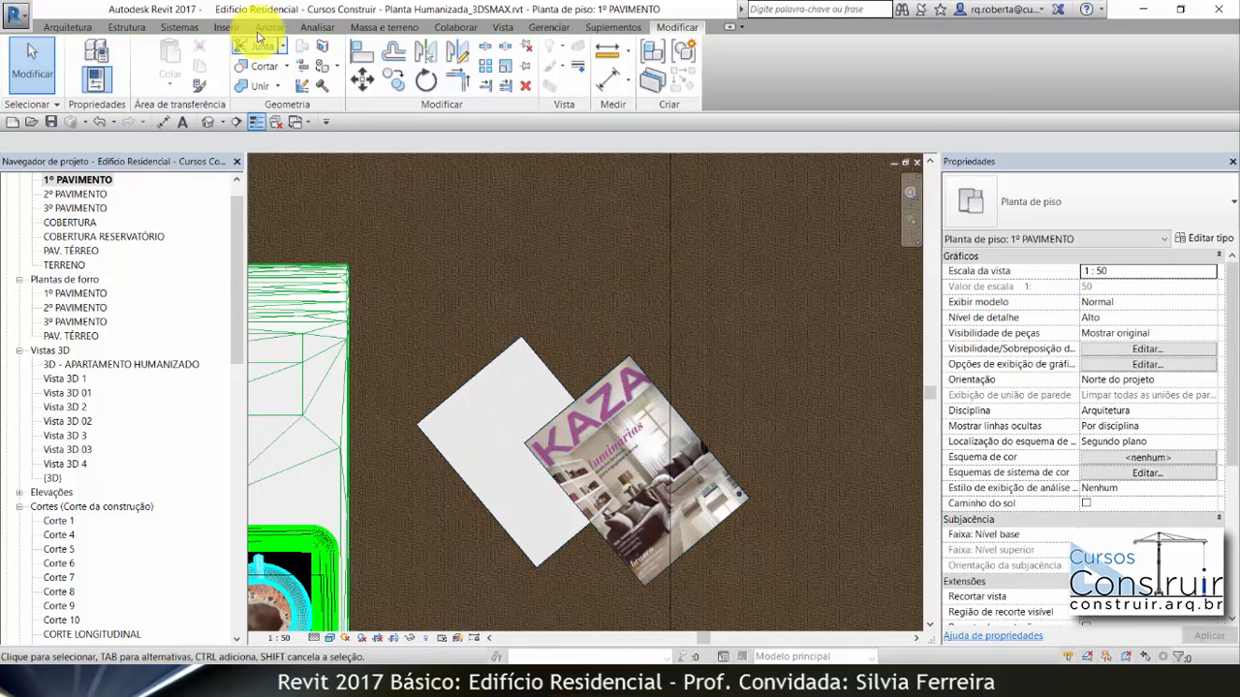
Start placing another decal and duplicate the REVISTA_ decal type under the name REVISTA_ 2.
left_click(227, 27)
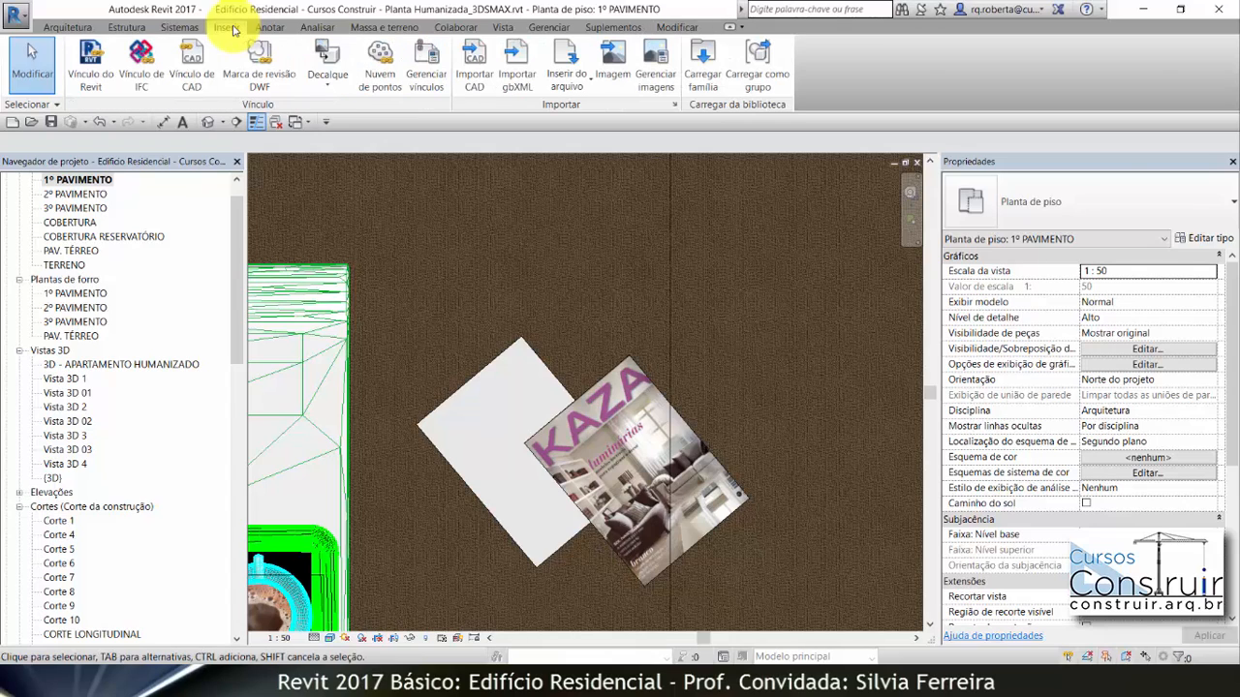
left_click(327, 83)
left_click(329, 107)
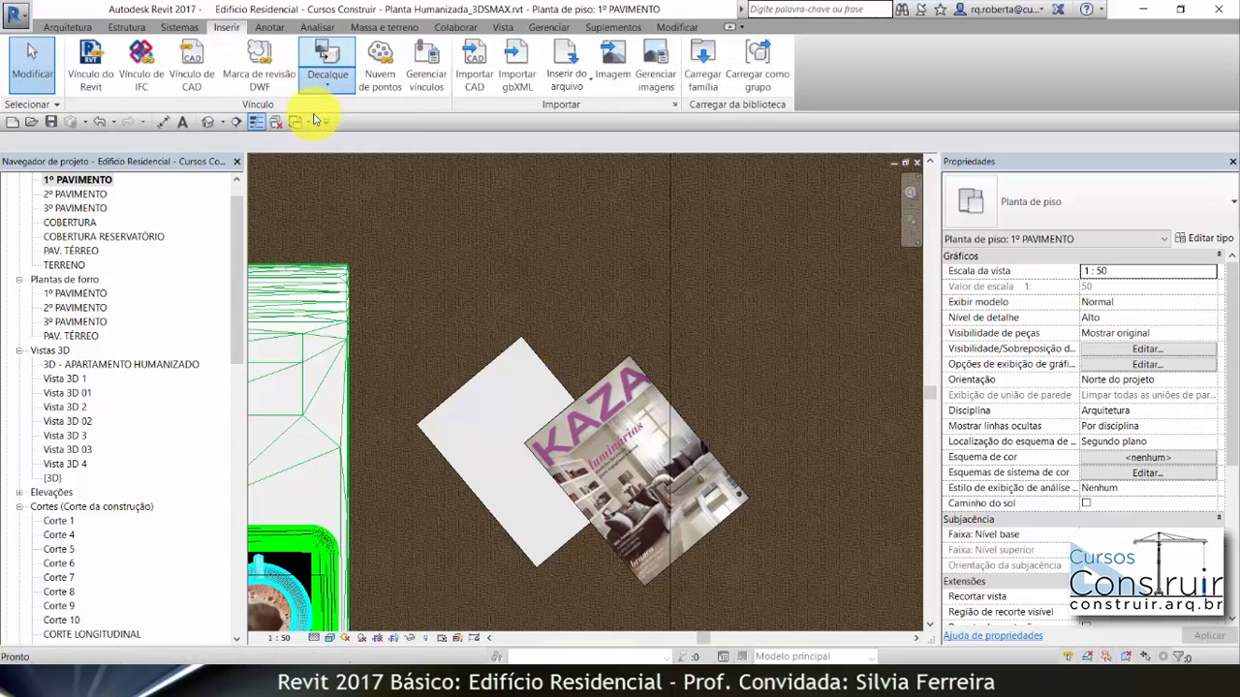
left_click(1205, 239)
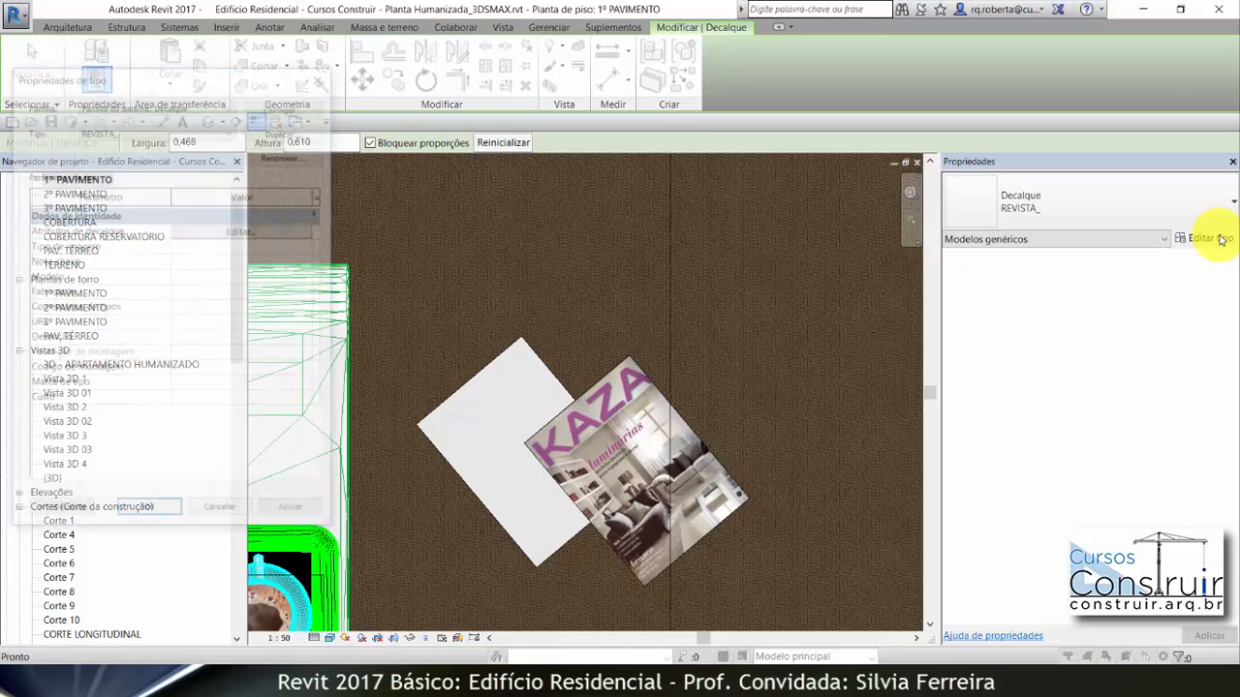
left_click(286, 129)
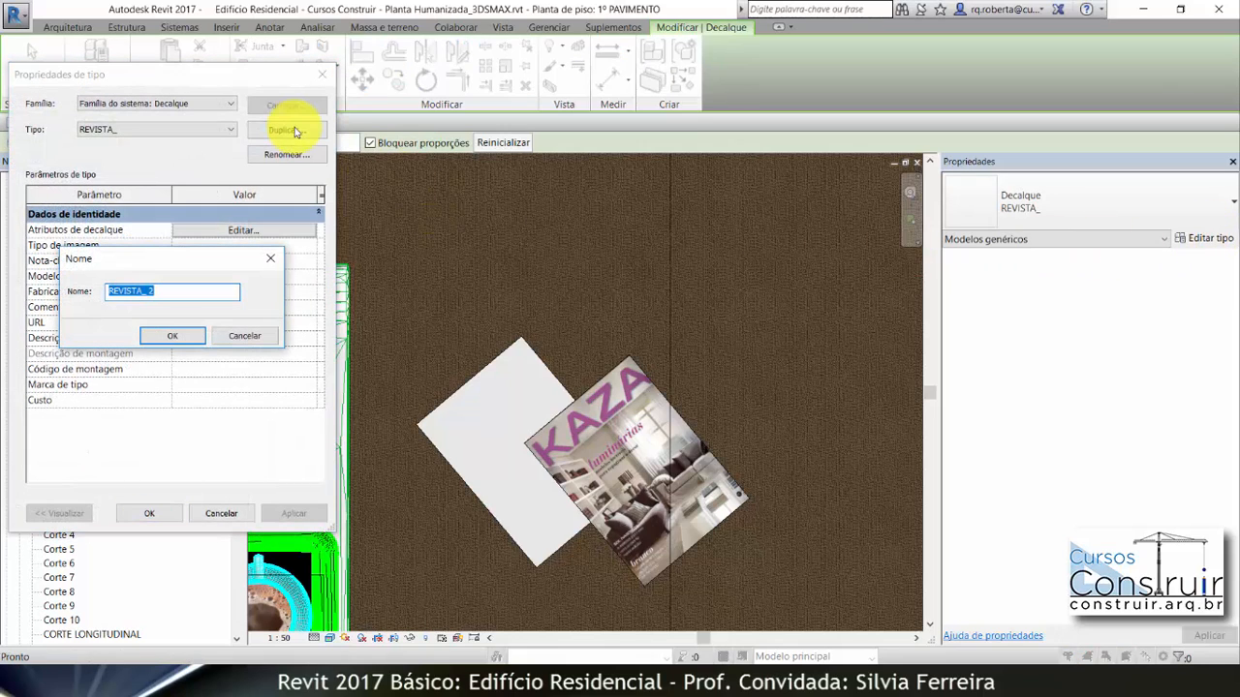
left_click(173, 338)
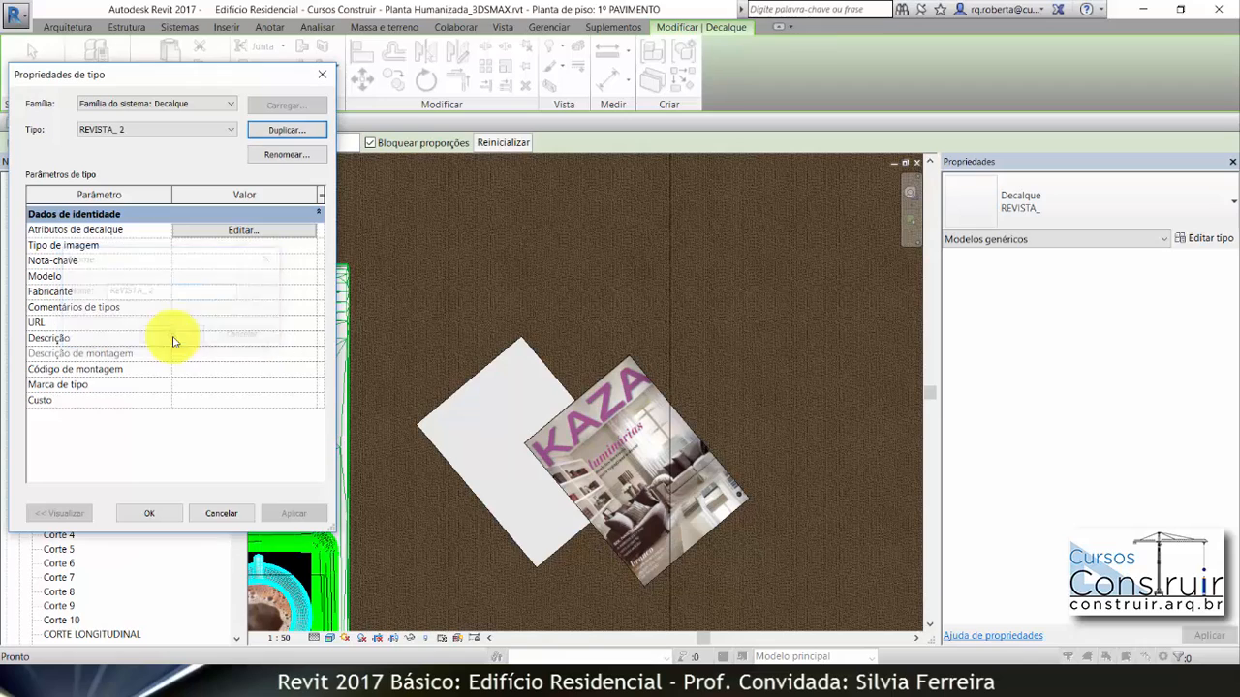
Set Imagem_02.jpg from the DECALQUES folder as the source image of the REVISTA_ 2 decal type.
left_click(242, 233)
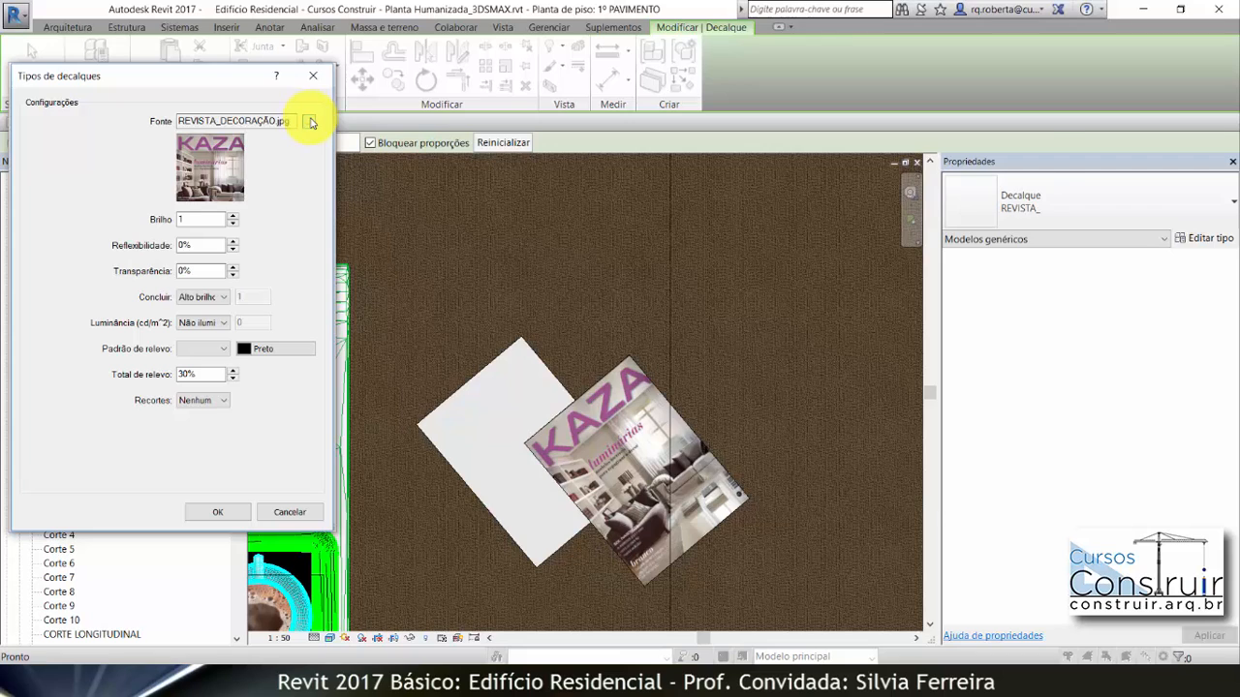
left_click(310, 122)
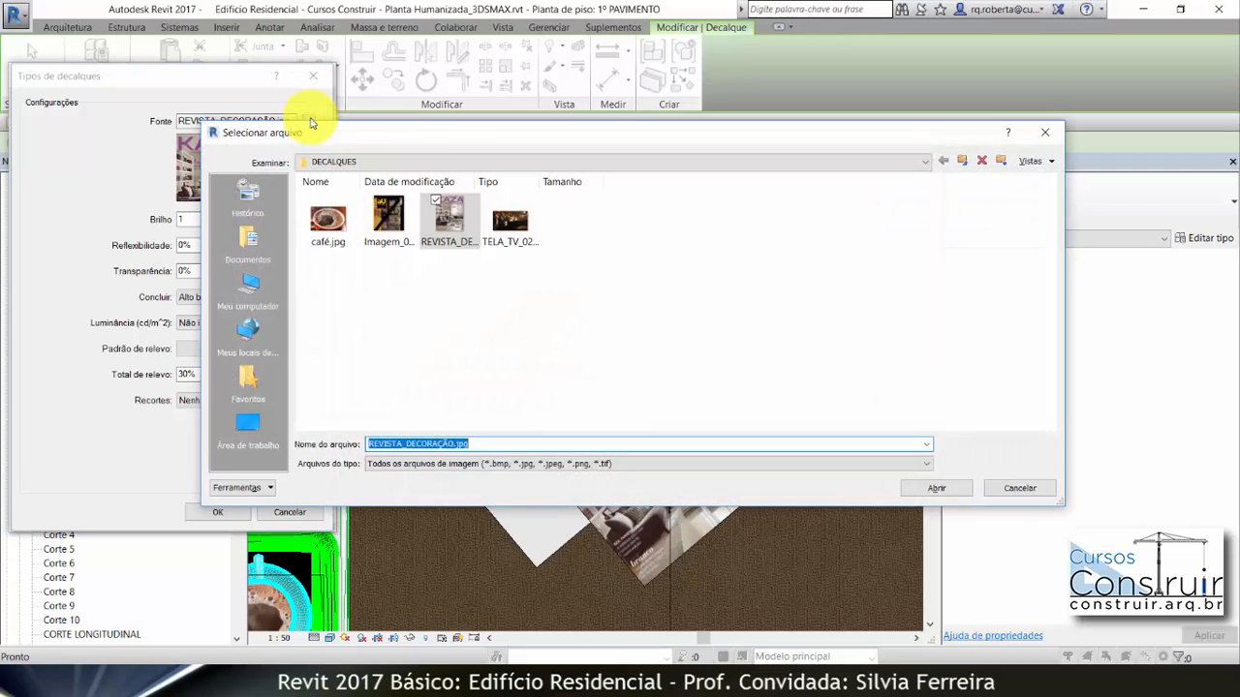
double_click(388, 217)
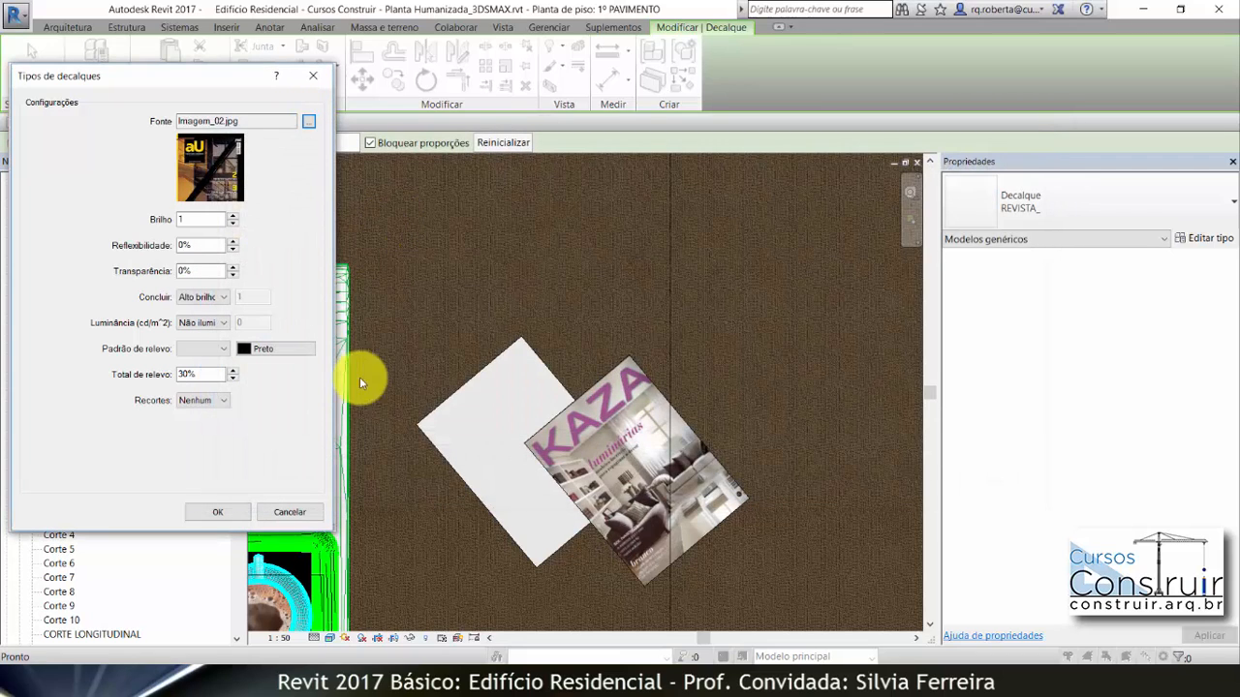
left_click(214, 516)
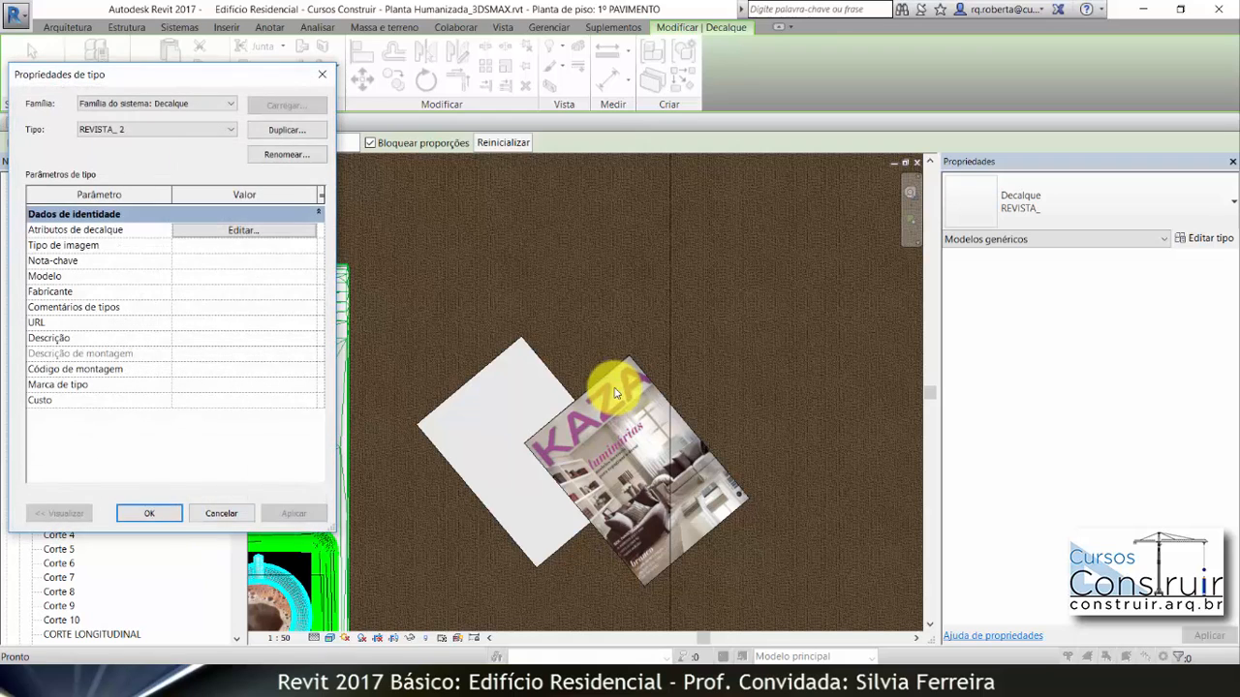
left_click(160, 514)
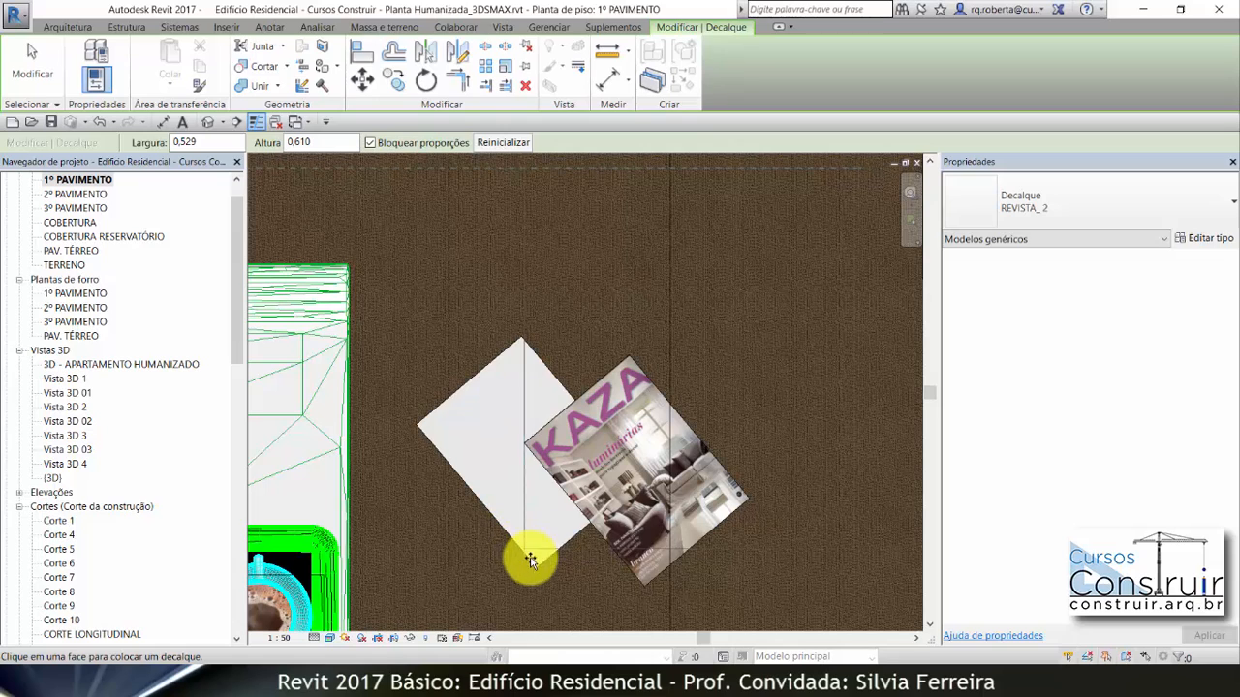
Place the REVISTA_ 2 decal on the lower of the two overlapping magazines, near its bottom corner.
left_click(524, 554)
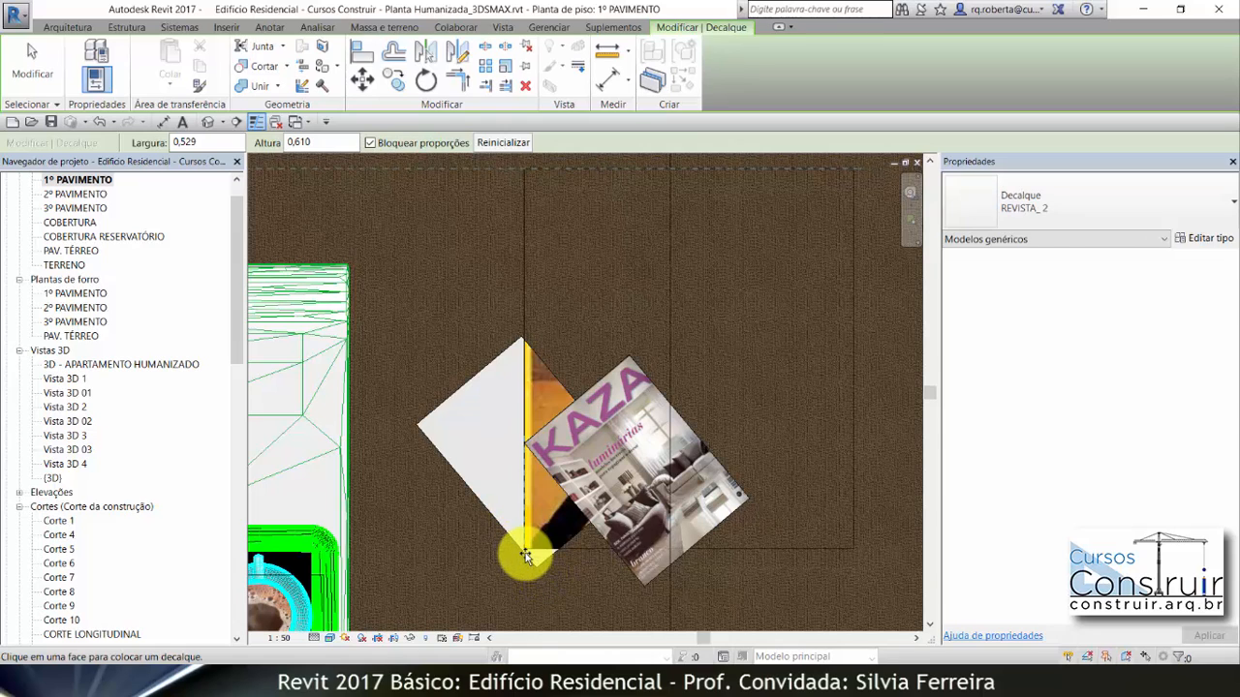
key("Escape")
key("Escape")
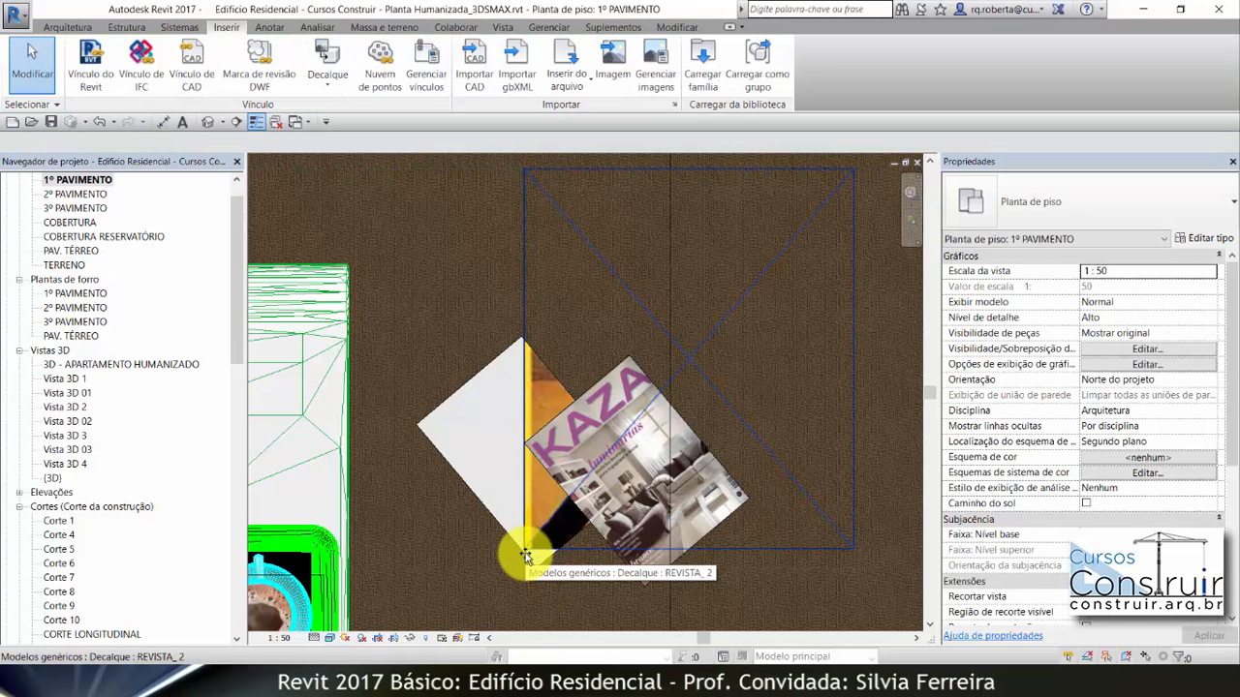
Align the REVISTA_ 2 decal's long side and short side with the matching edges of the lower magazine.
left_click(584, 172)
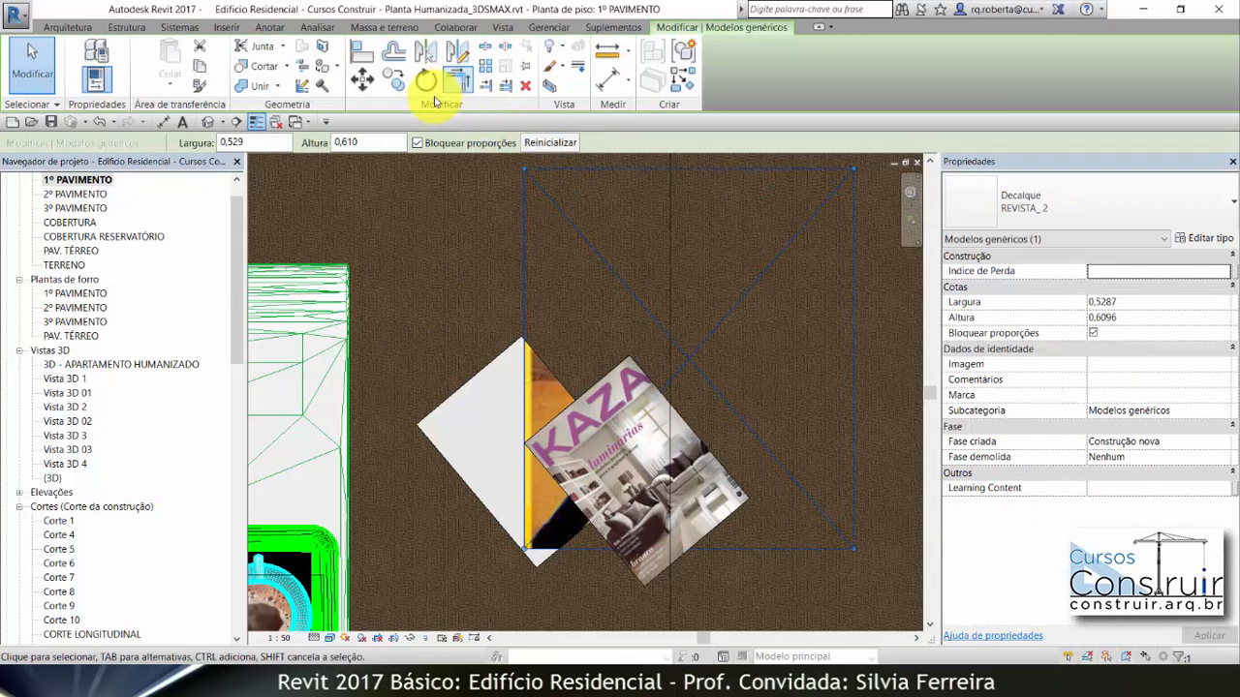
left_click(366, 60)
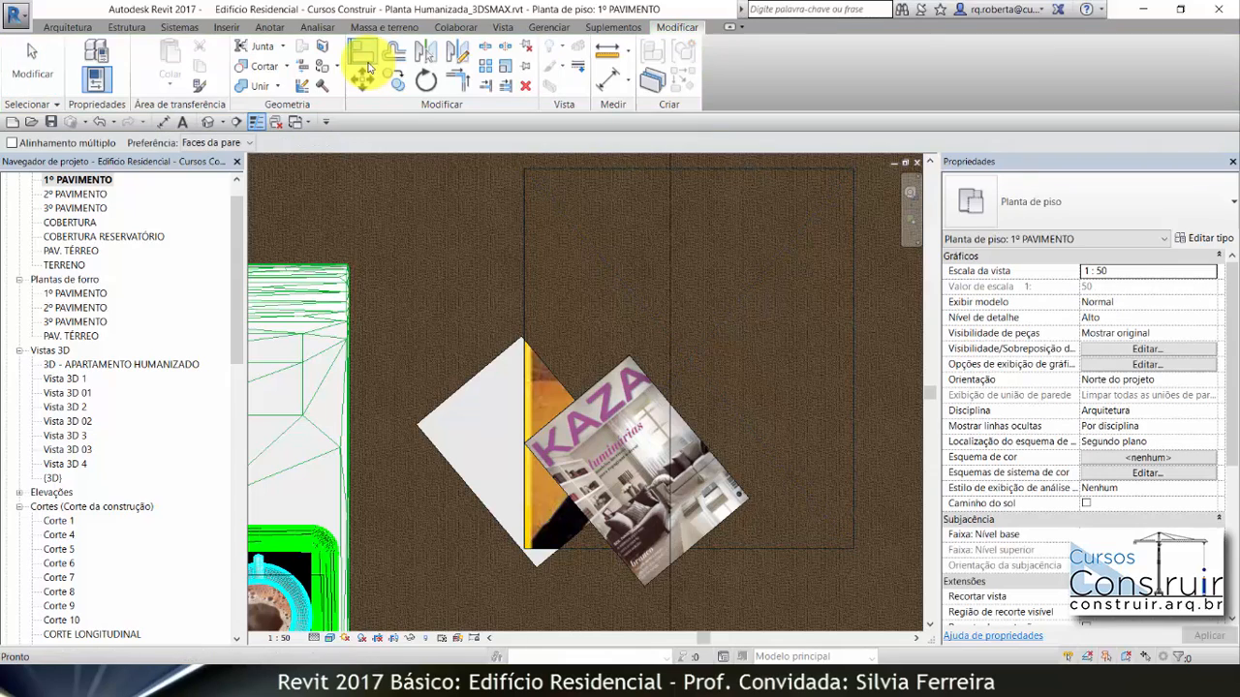
left_click(444, 455)
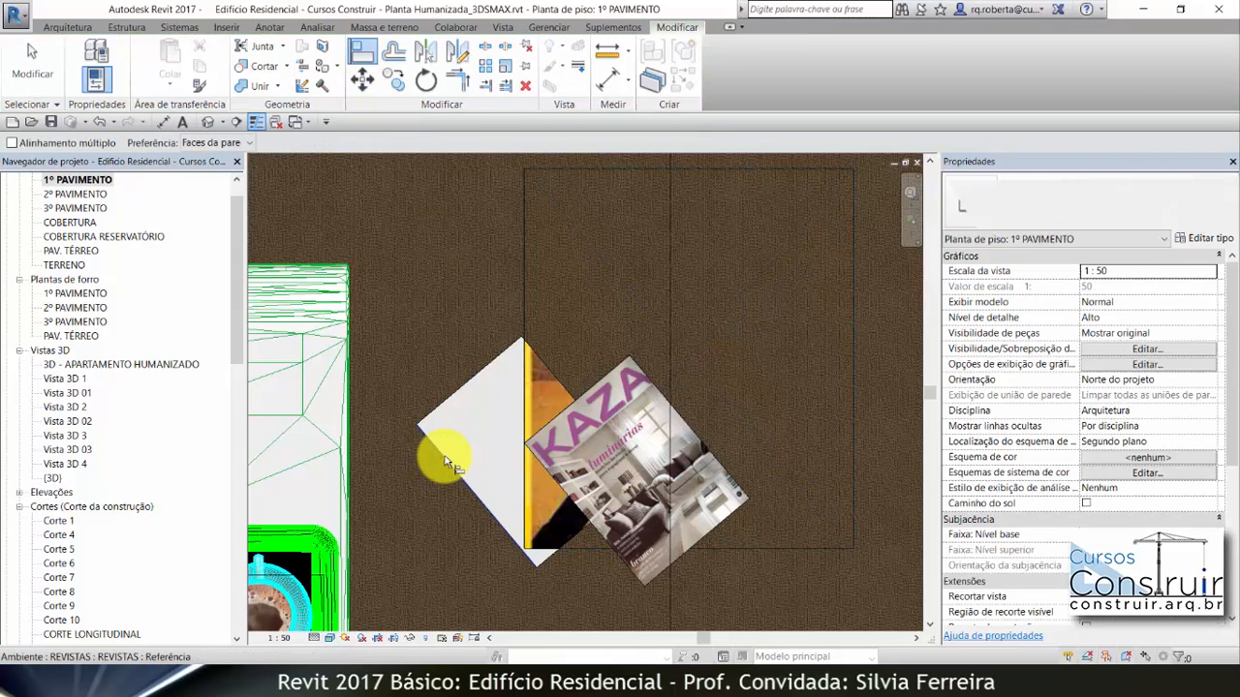
left_click(524, 294)
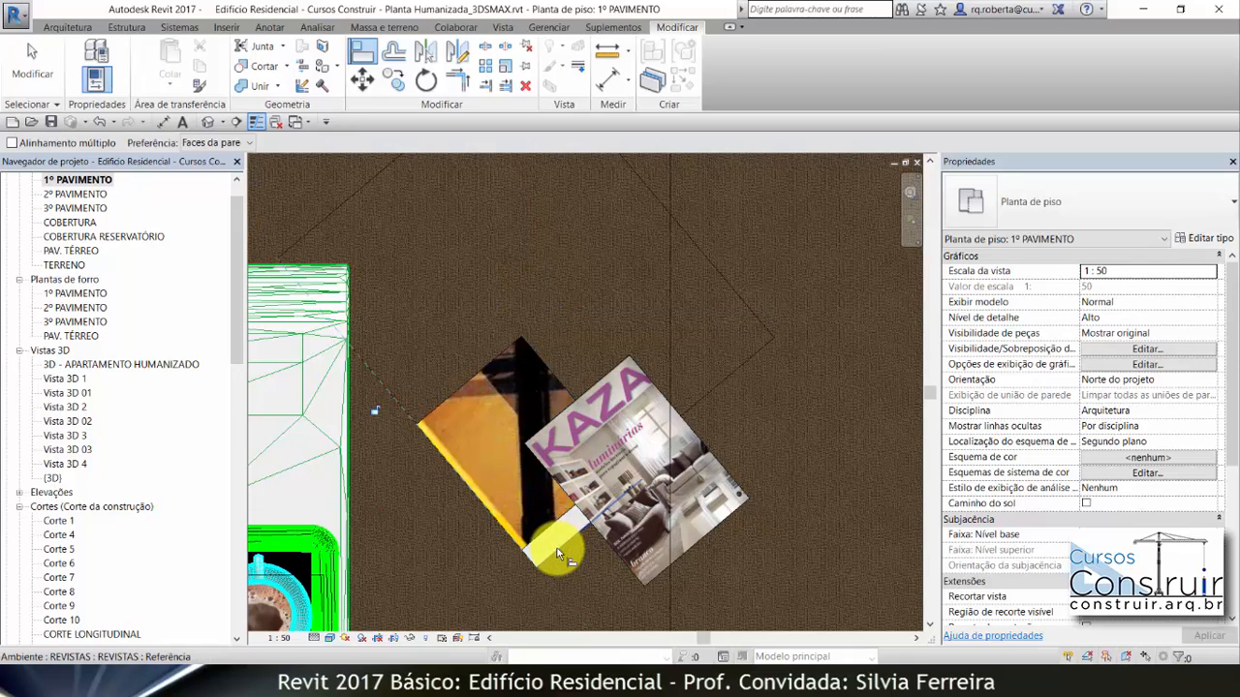
left_click(682, 476)
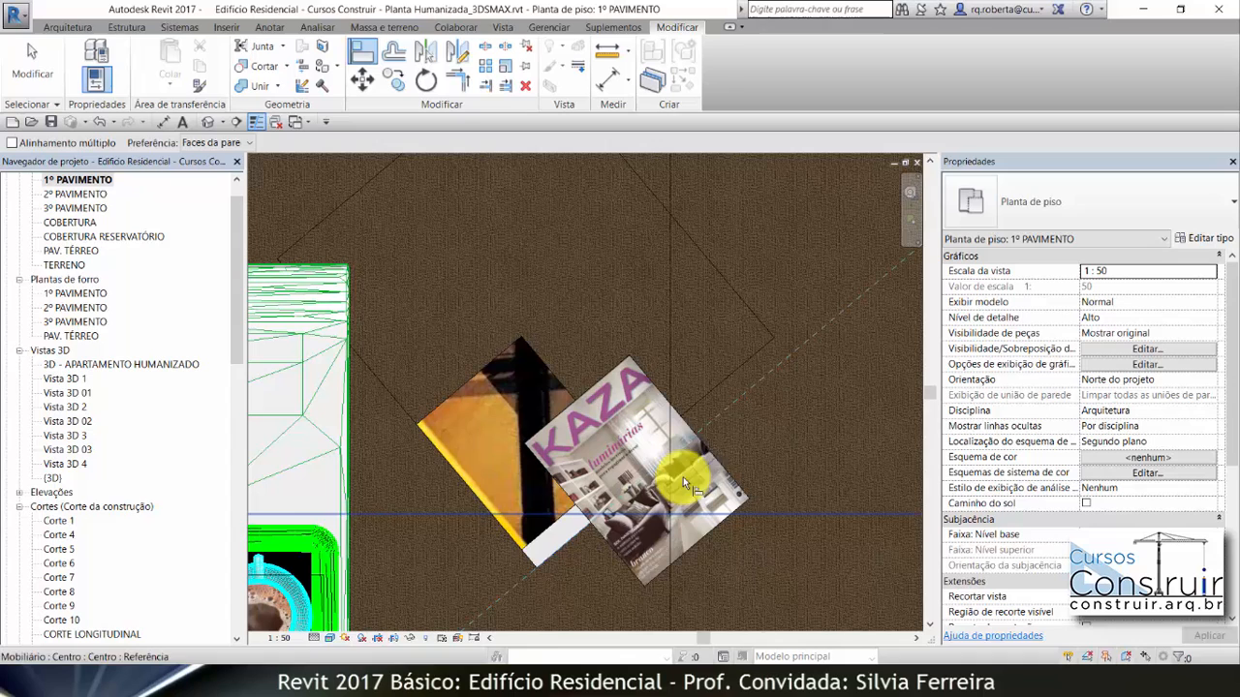
left_click(719, 389)
key("Escape")
key("Escape")
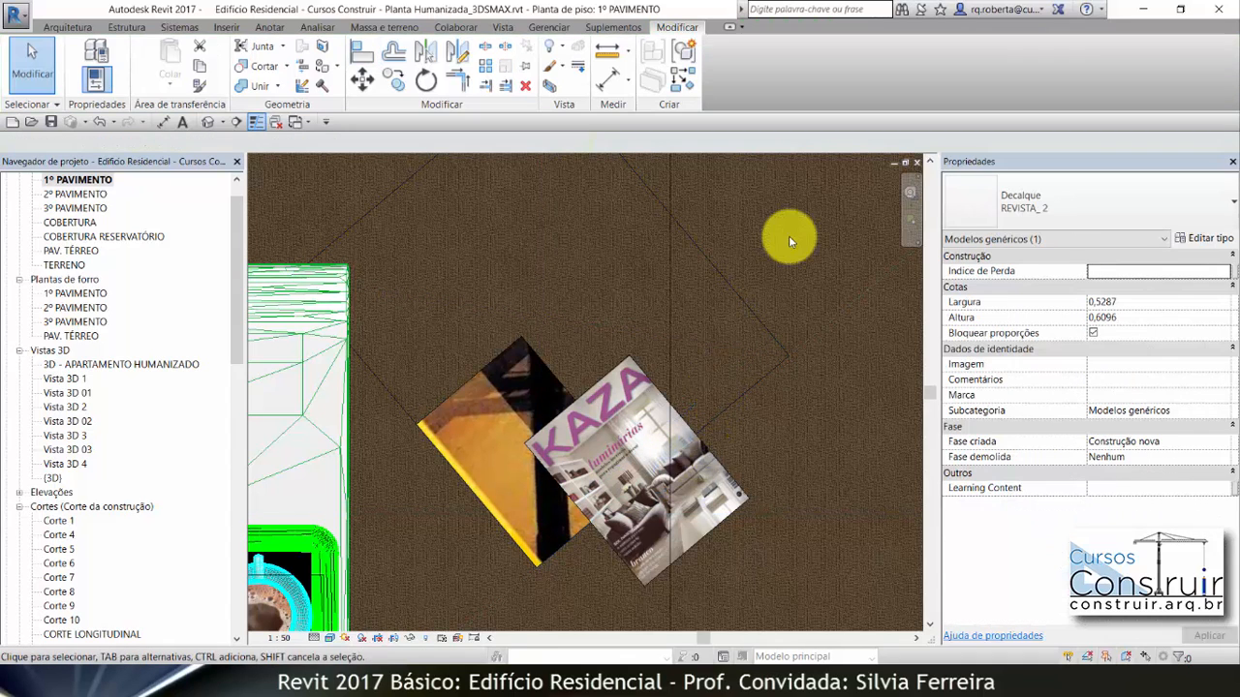
Unlock the REVISTA_ 2 decal's proportions and set its width to 0.22 and its height to 0.3.
left_click(740, 307)
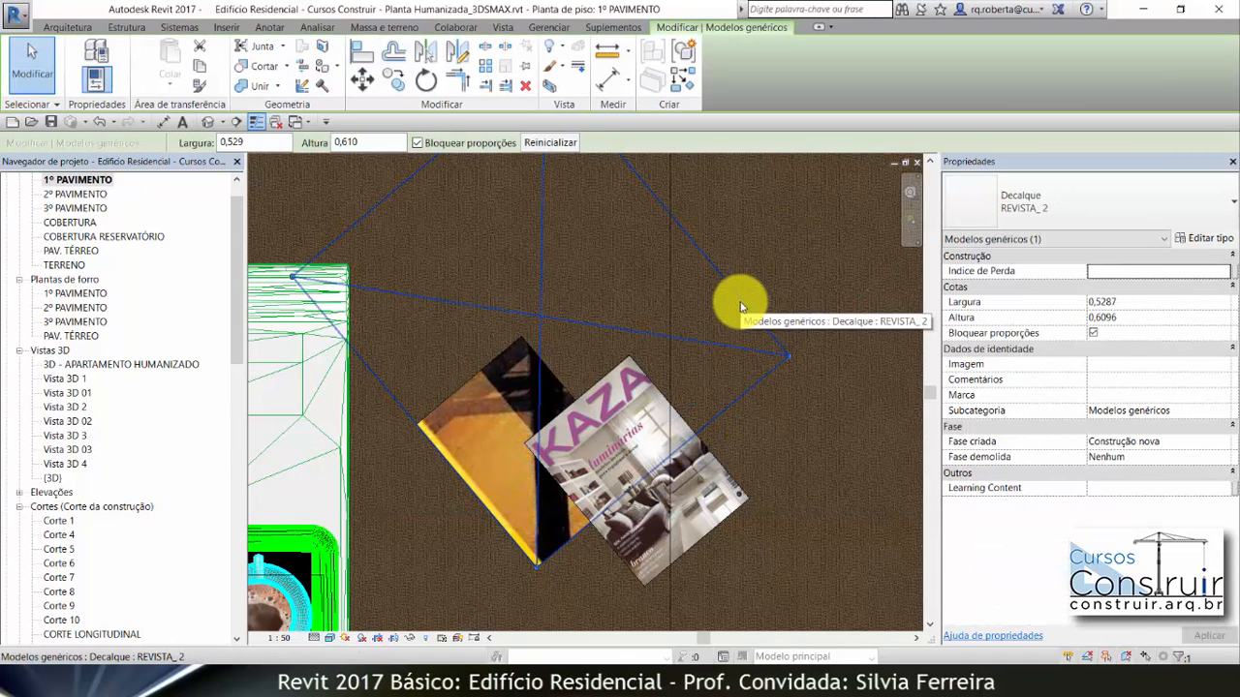
left_click(1135, 308)
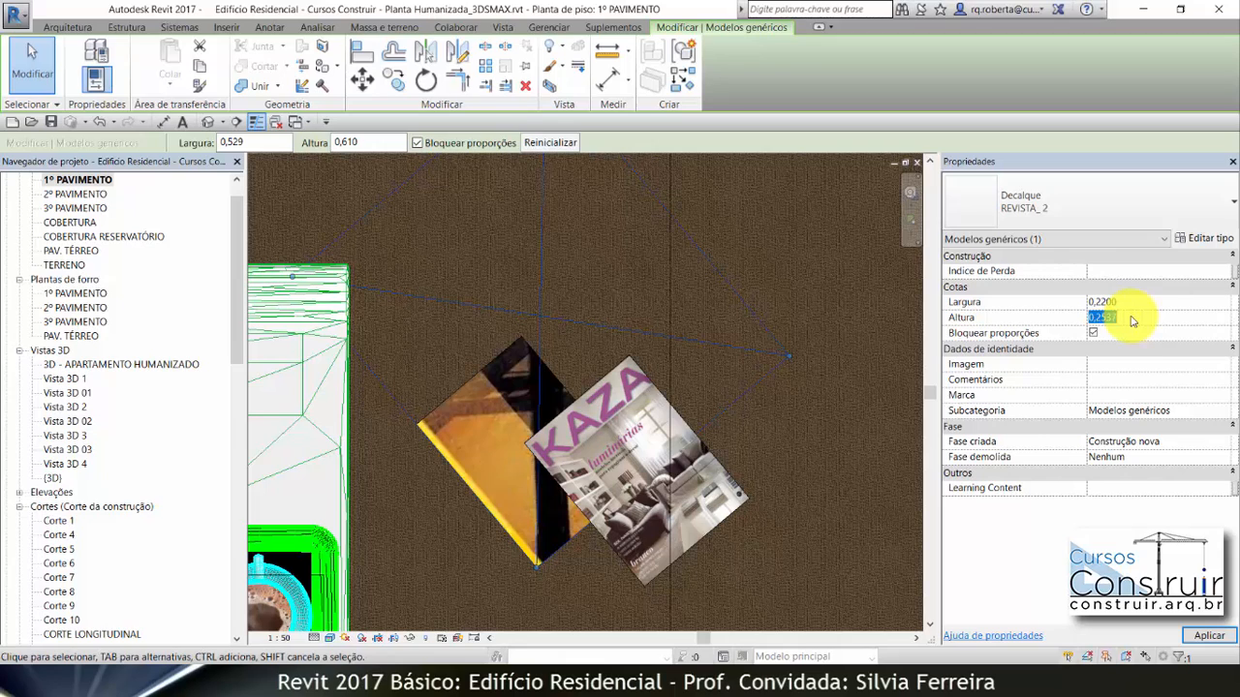
type(",3")
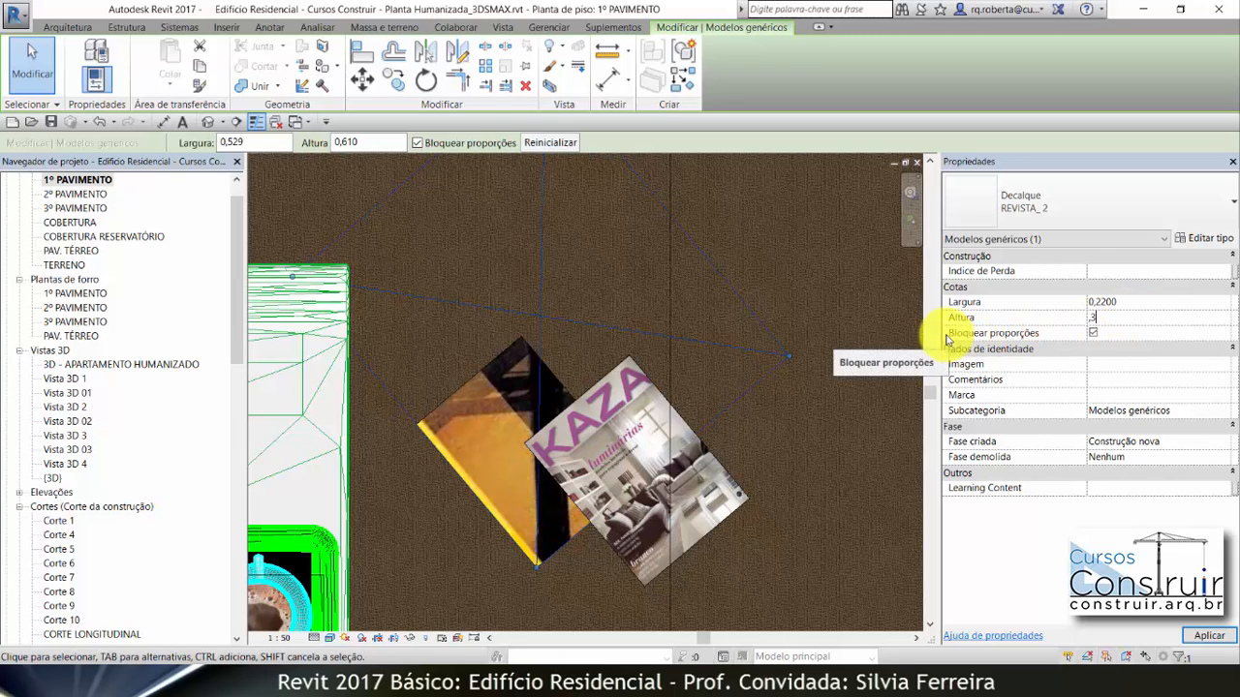
left_click(1093, 334)
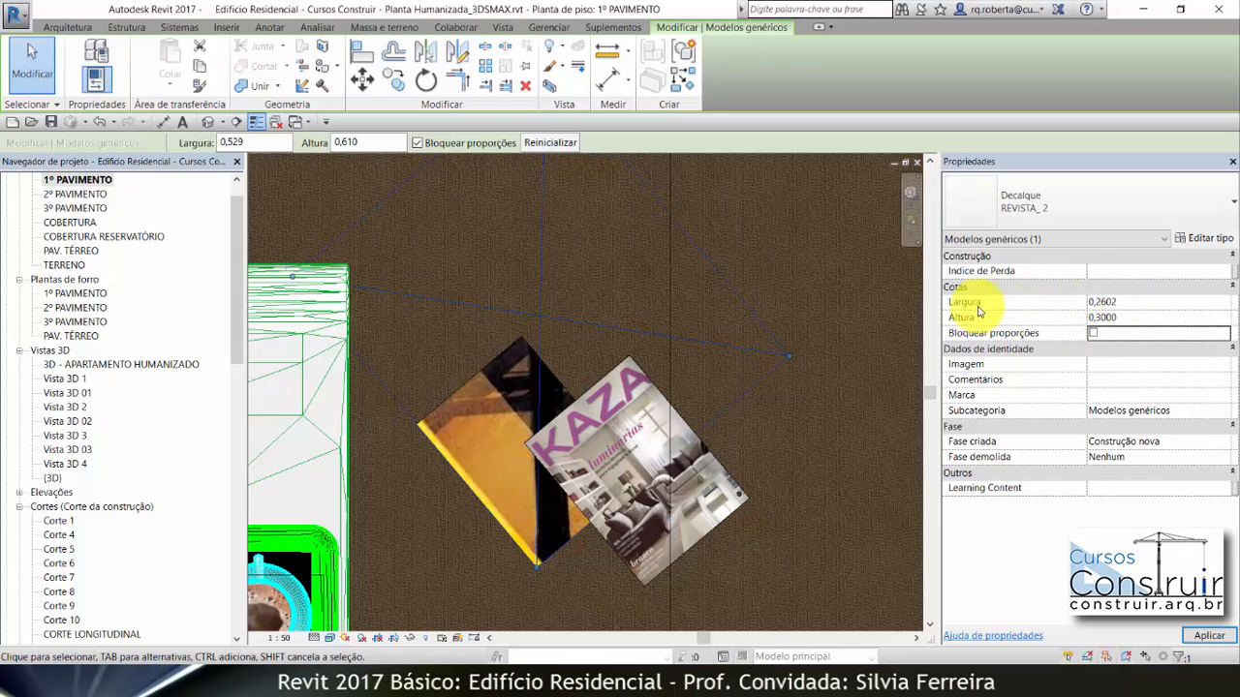
left_click(1139, 308)
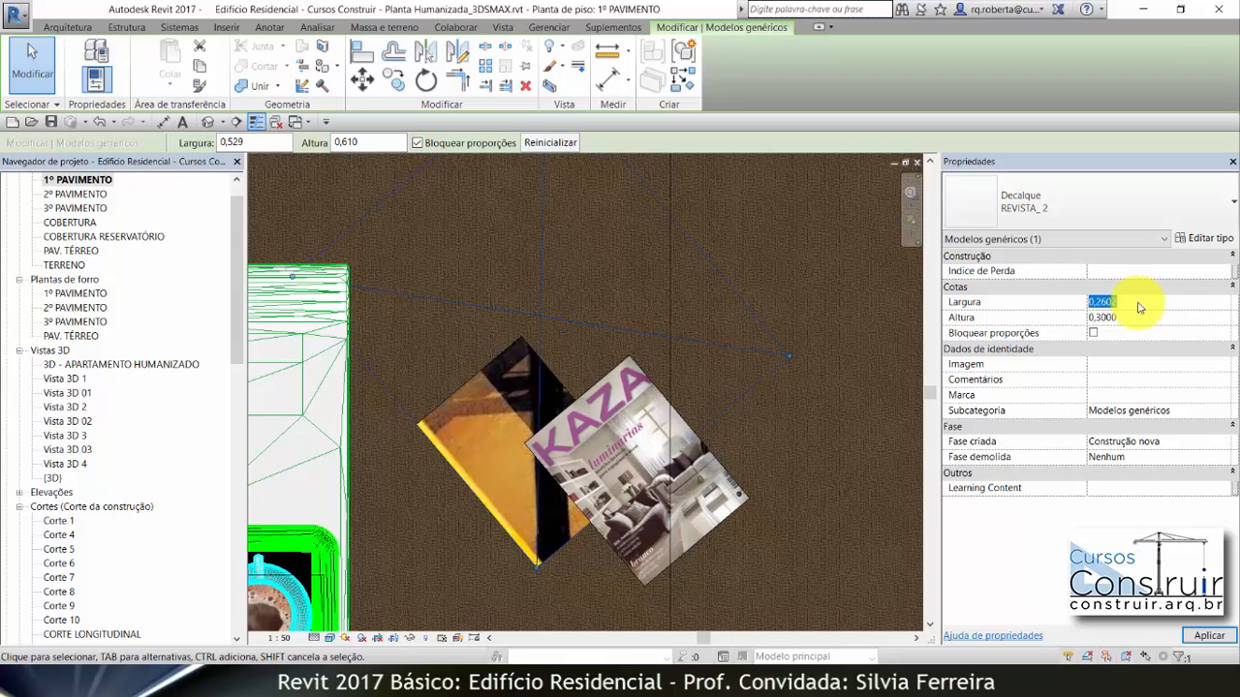
type(",22")
left_click(1209, 635)
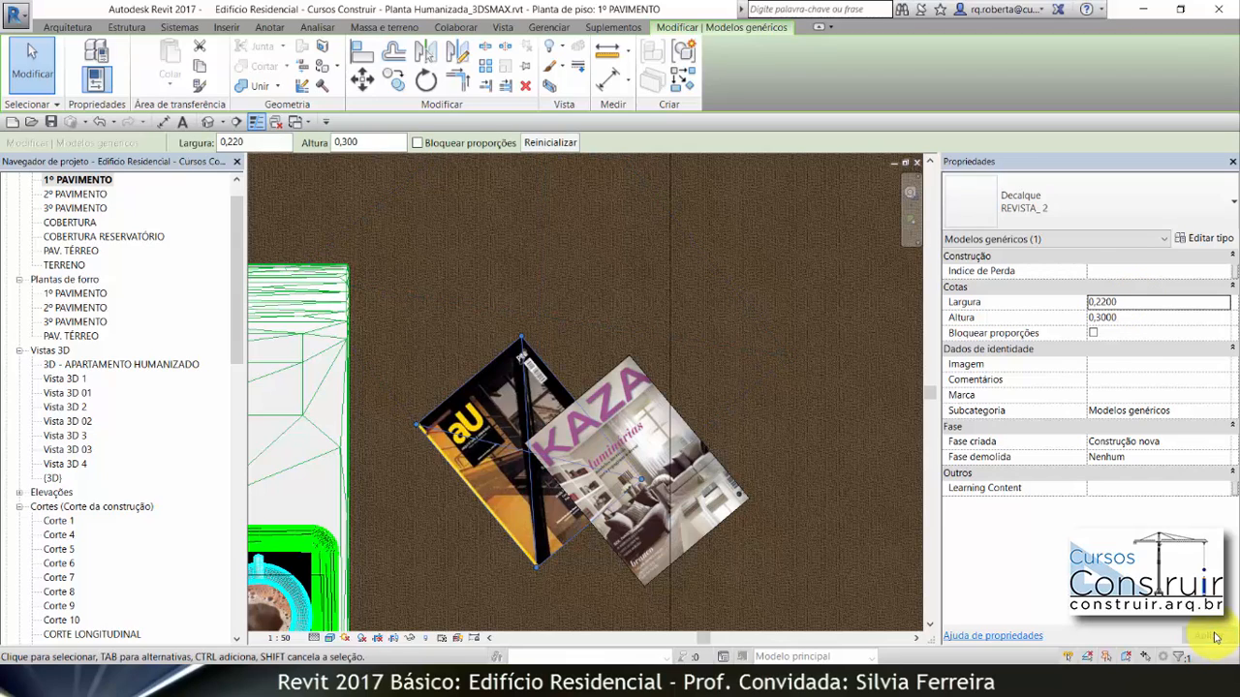
left_click(766, 358)
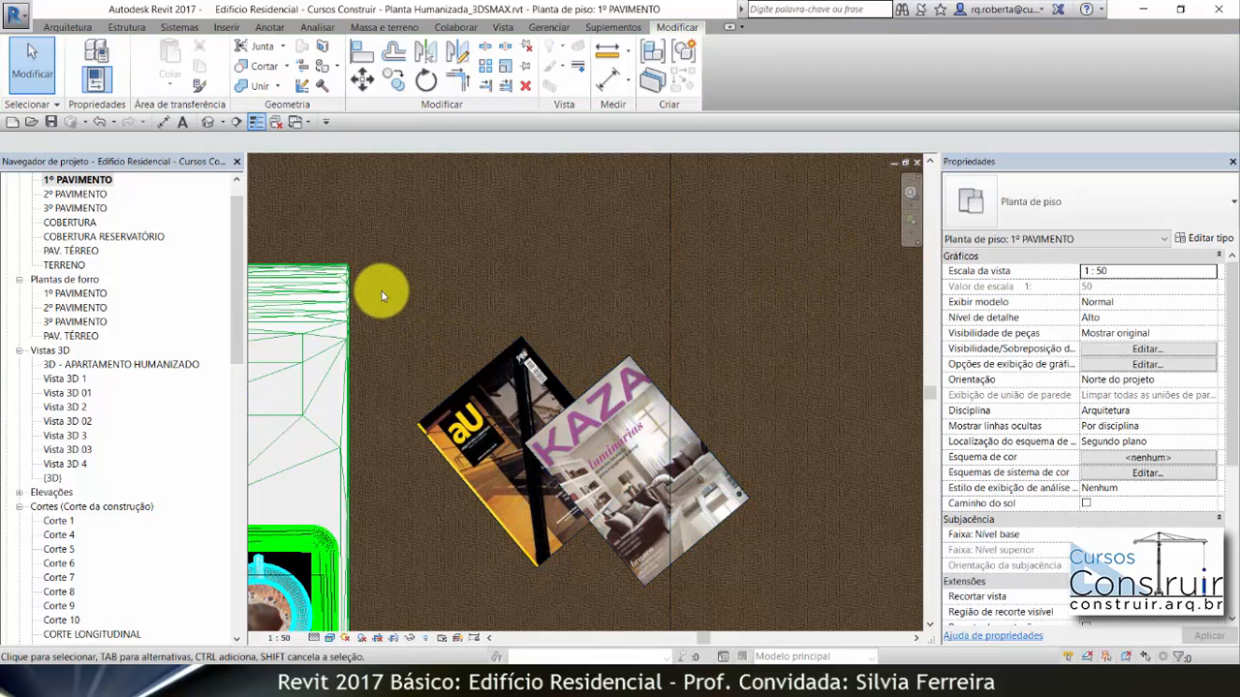
Move the two magazines together with their decals 0.6 horizontally onto the coffee table.
left_click_drag(734, 555, 768, 586)
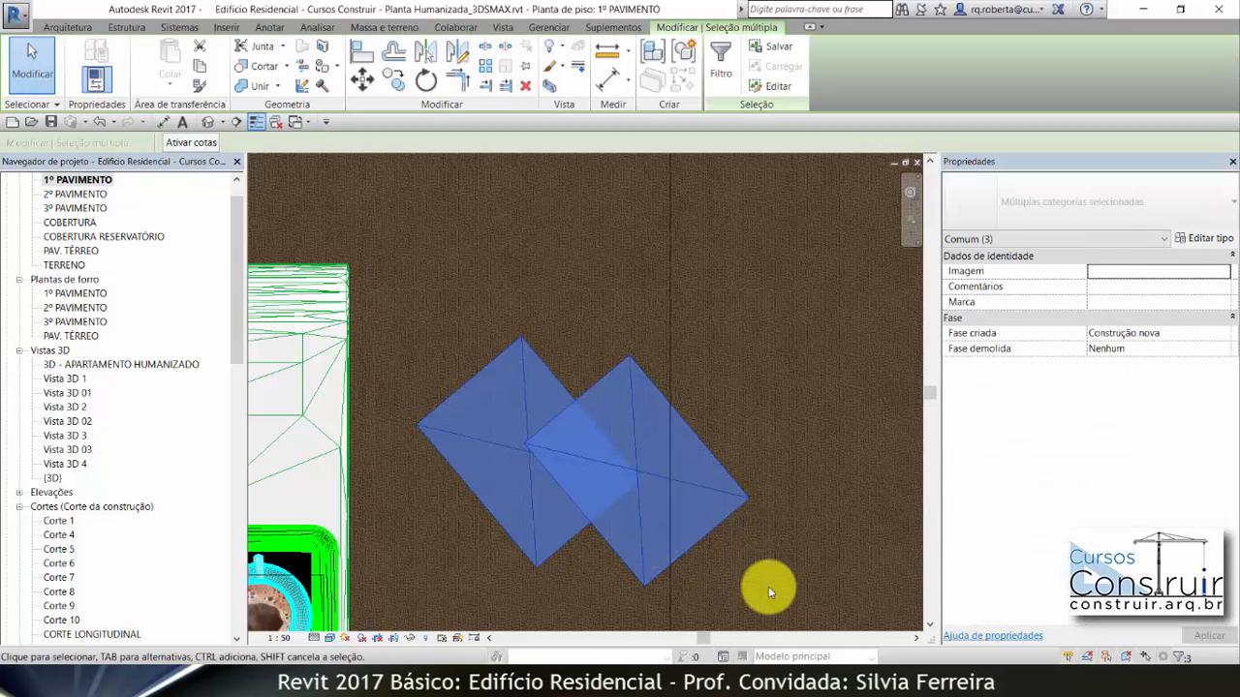
left_click(360, 77)
left_click(622, 241)
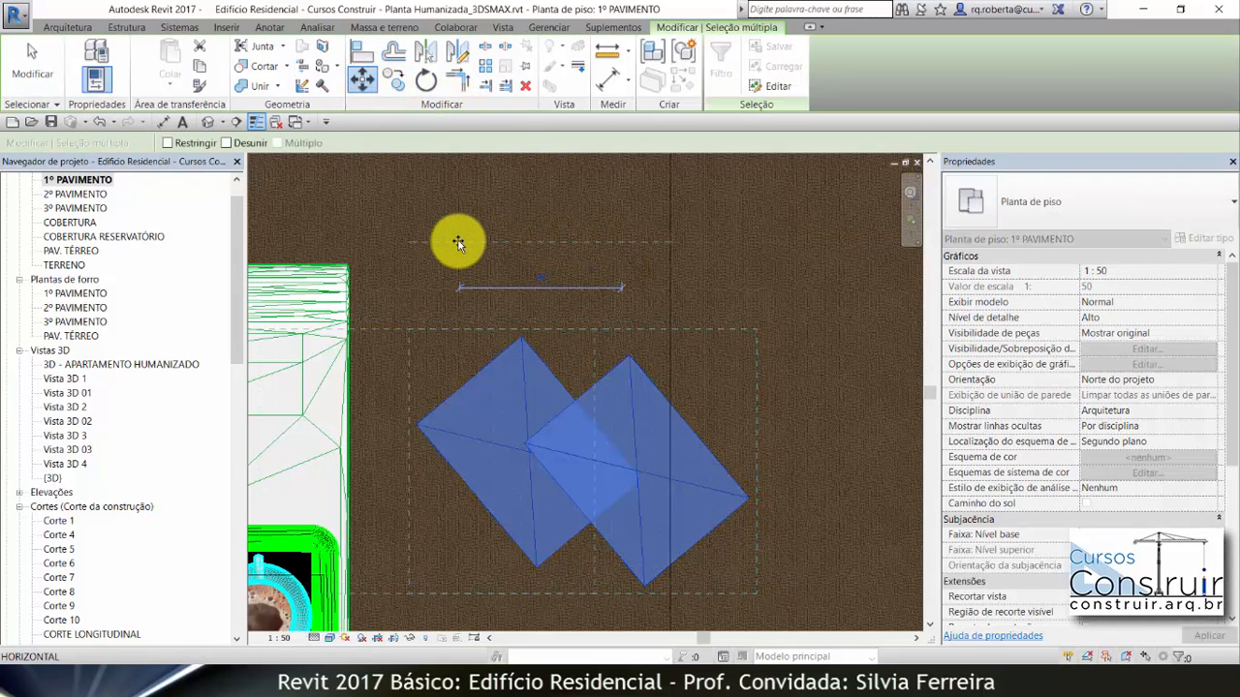
type(".")
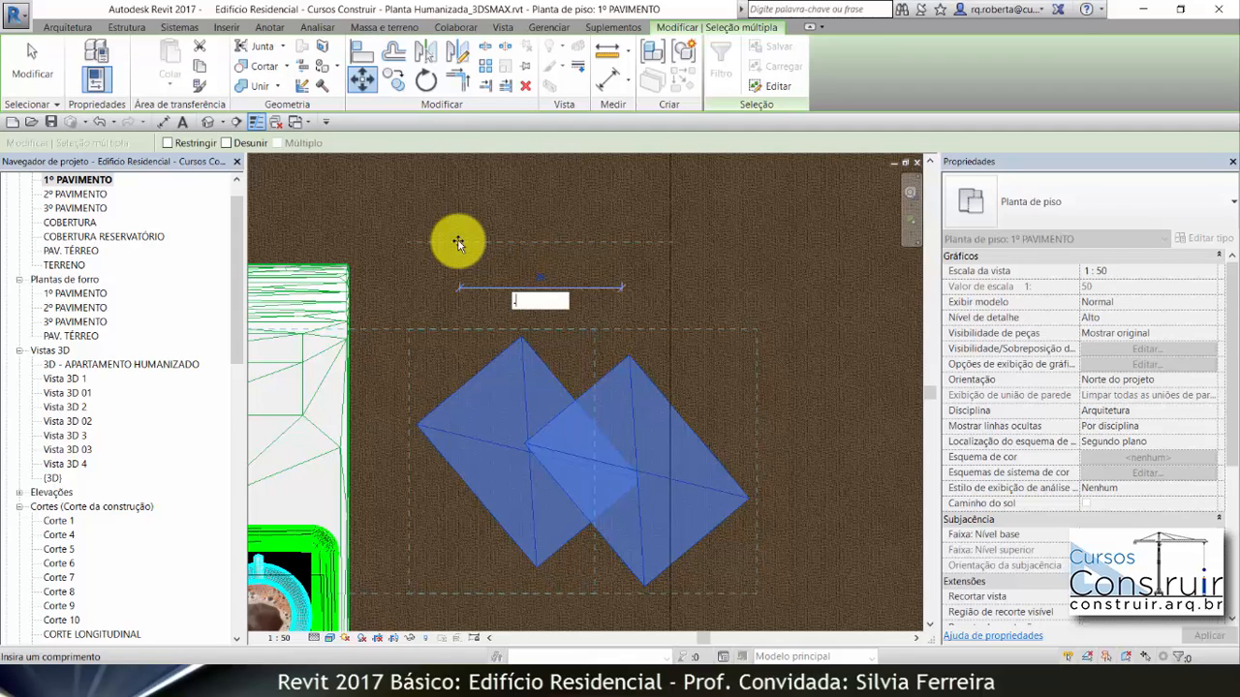
type("6")
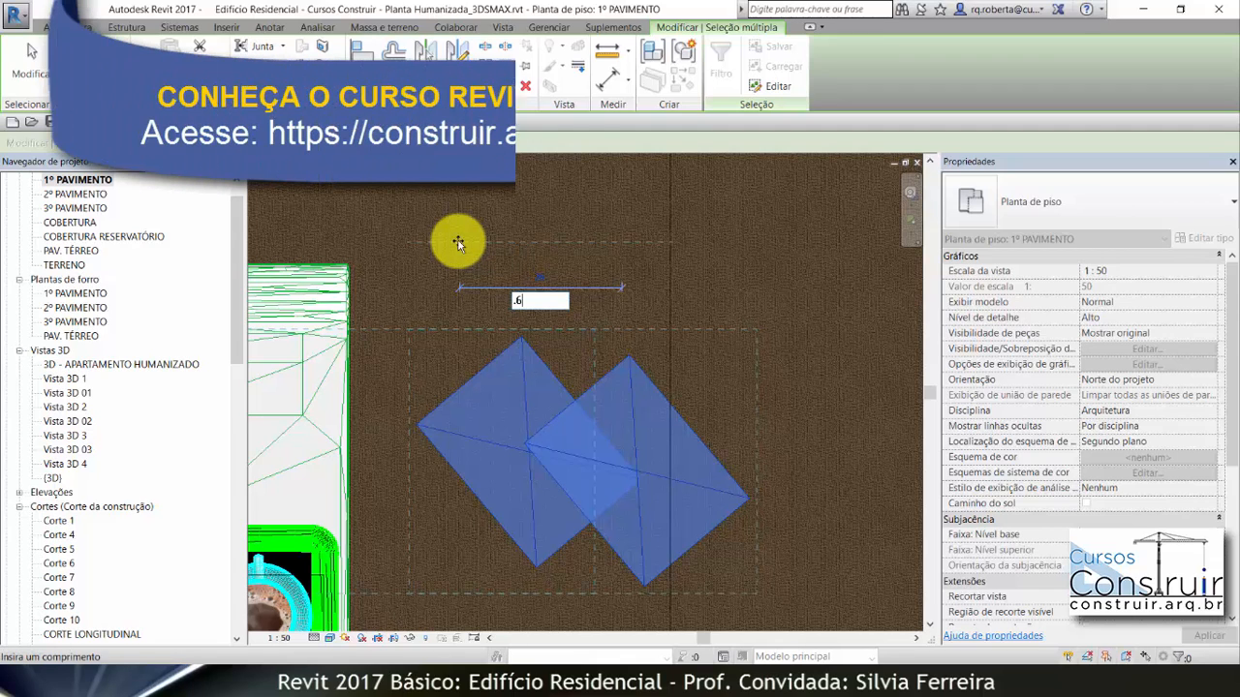
key("Return")
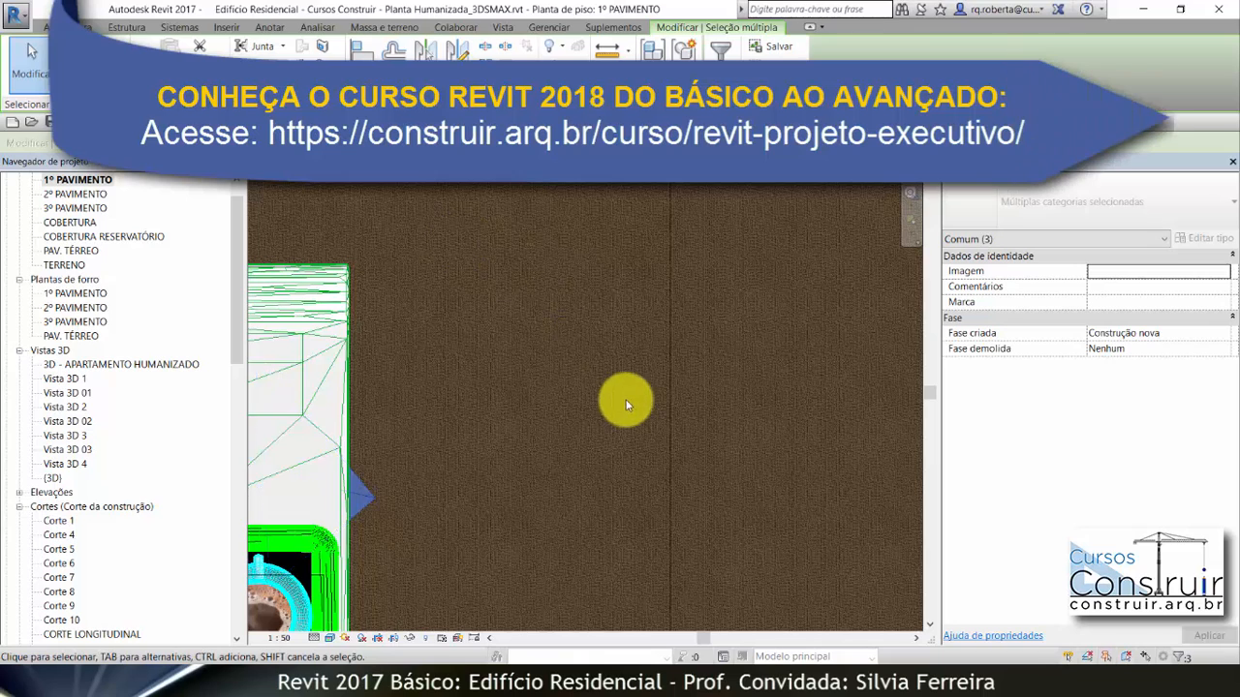
scroll(741, 306, "down", 5)
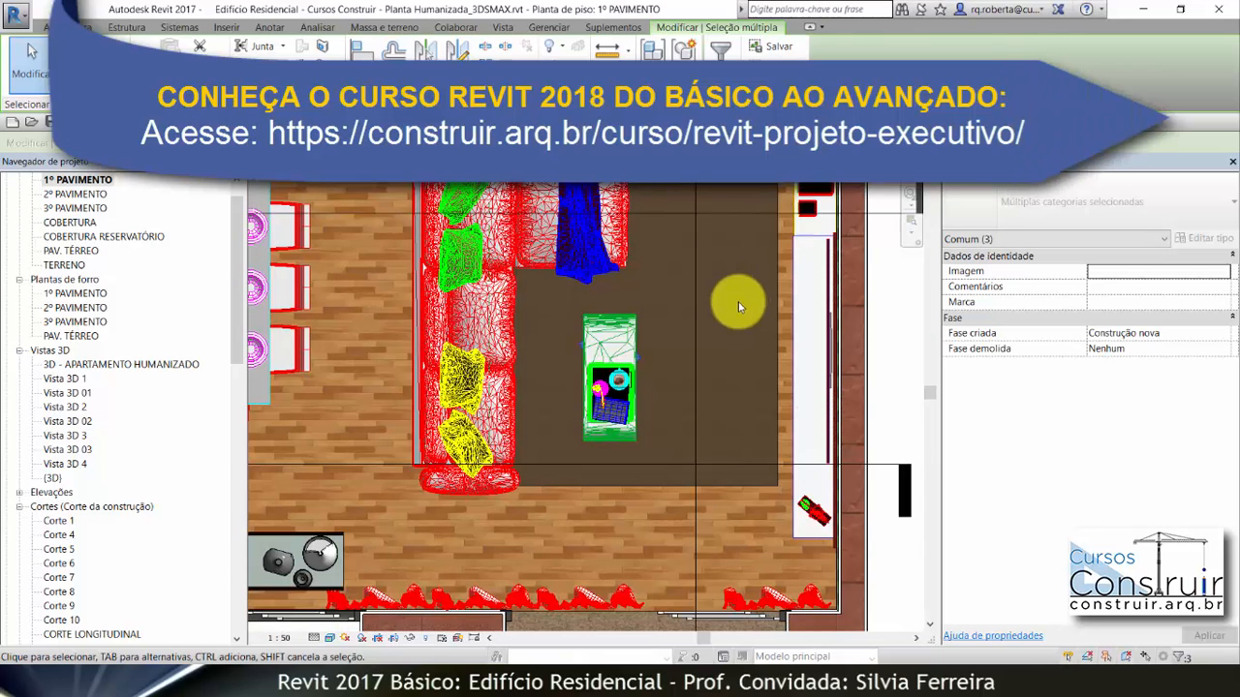
scroll(494, 477, "down", 3)
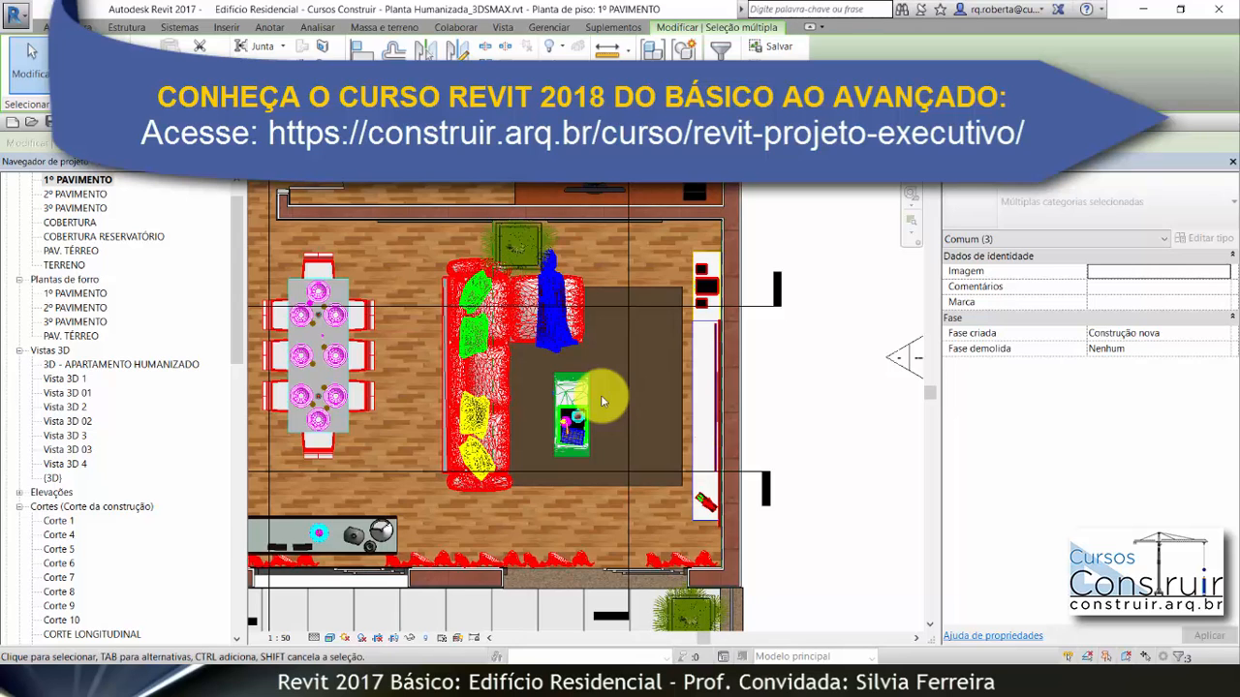
scroll(662, 382, "down", 2)
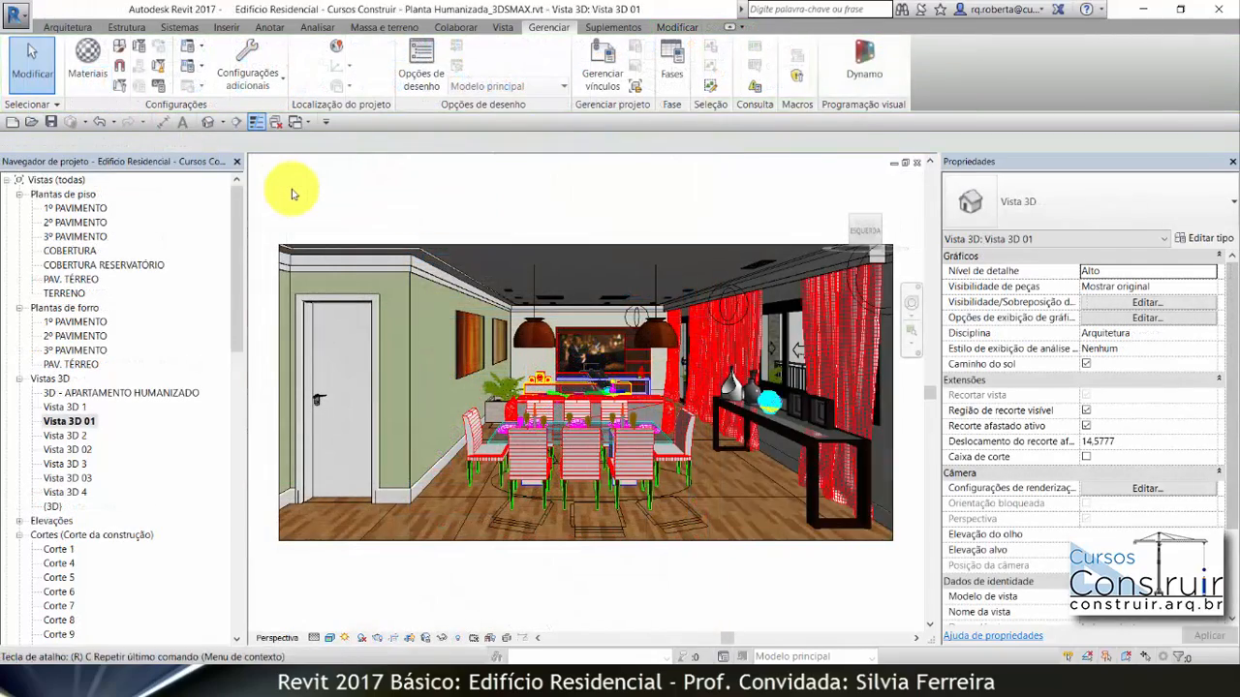
Open the rendering settings for Vista 3D 01 and review the exposure control values.
key("r")
key("r")
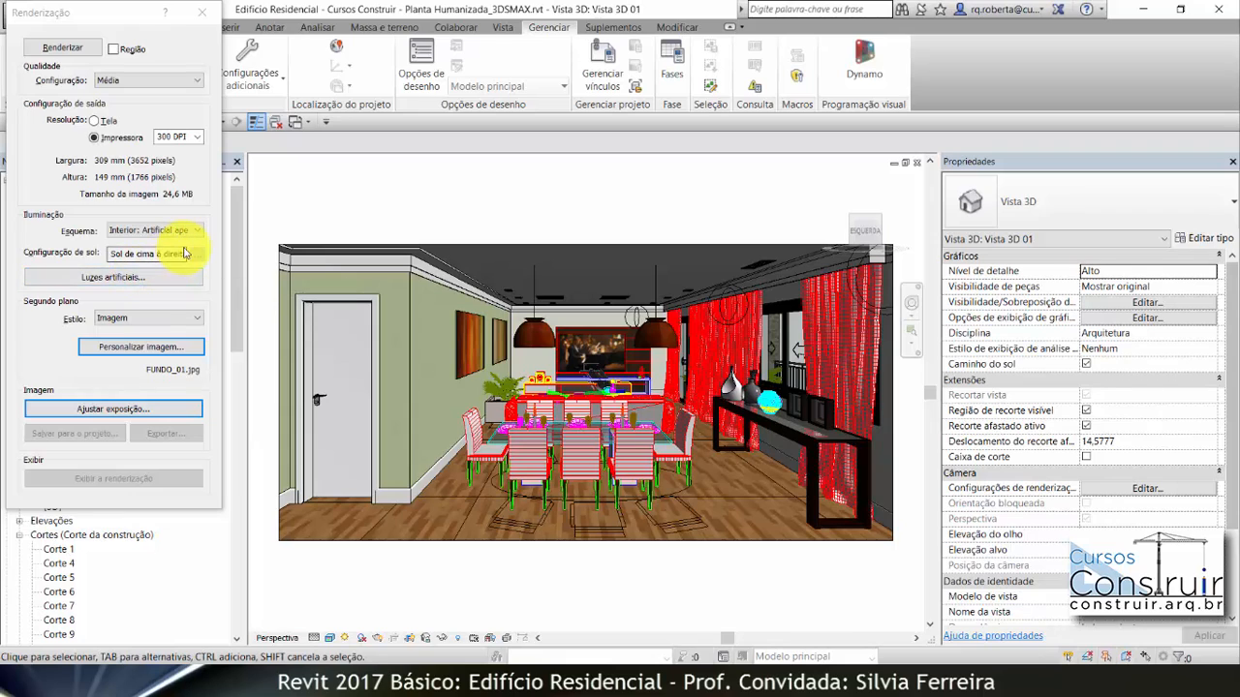
left_click(150, 409)
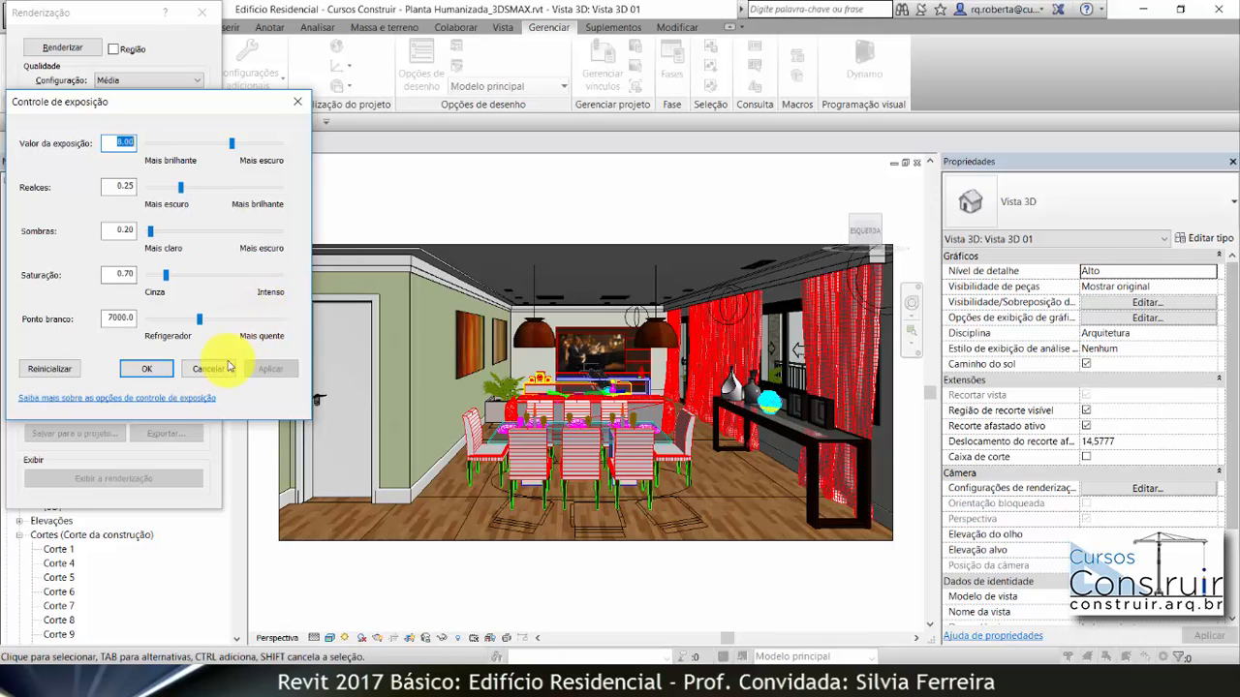
left_click(167, 372)
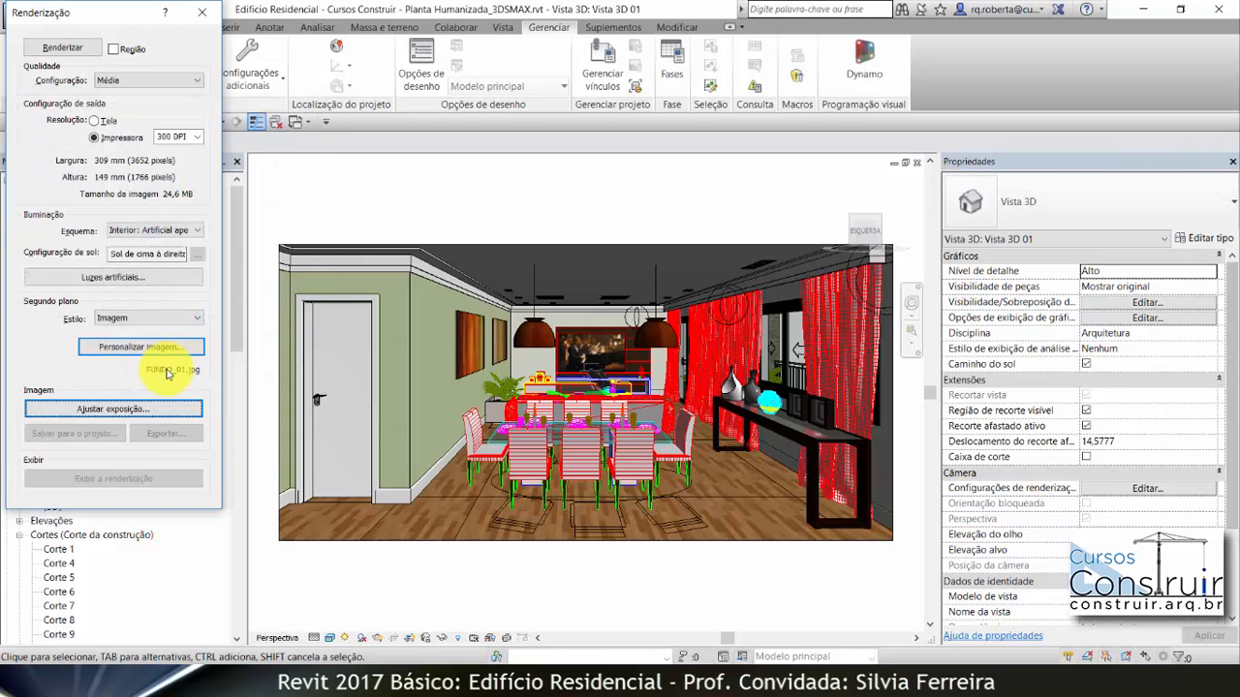
Render Vista 3D 01 with automatic closing of the progress dialog turned off, and close that dialog once rendering completes.
left_click(81, 53)
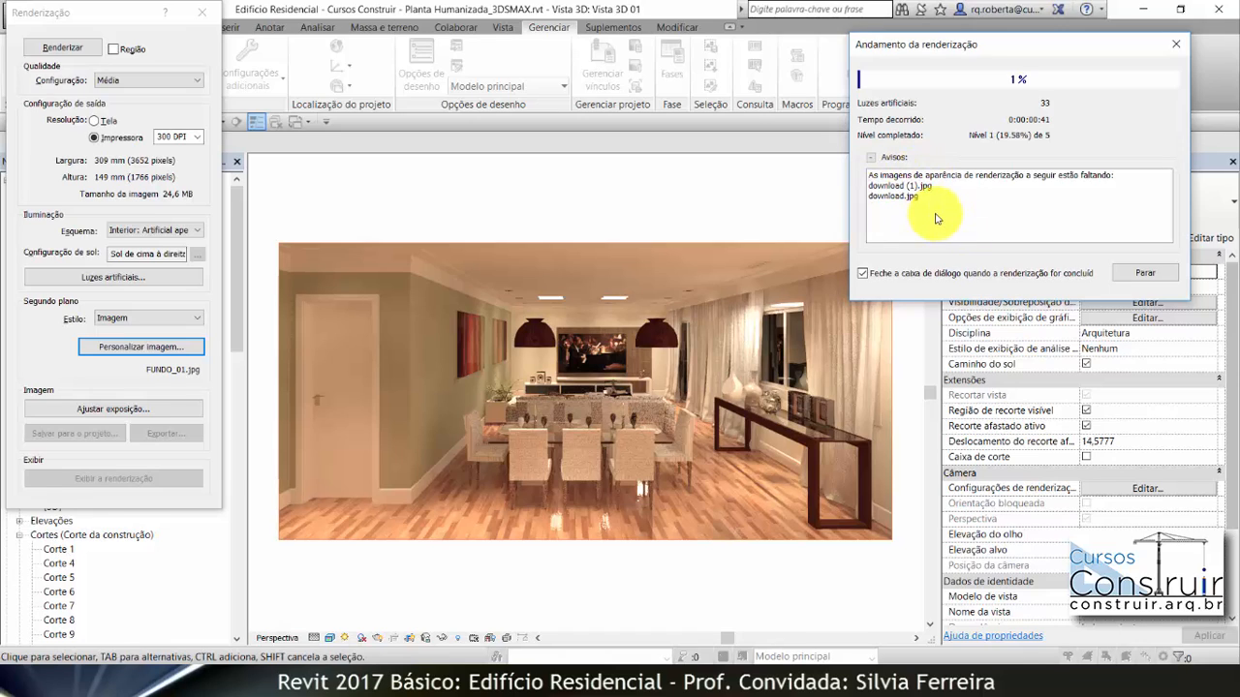
left_click(862, 275)
left_click(862, 277)
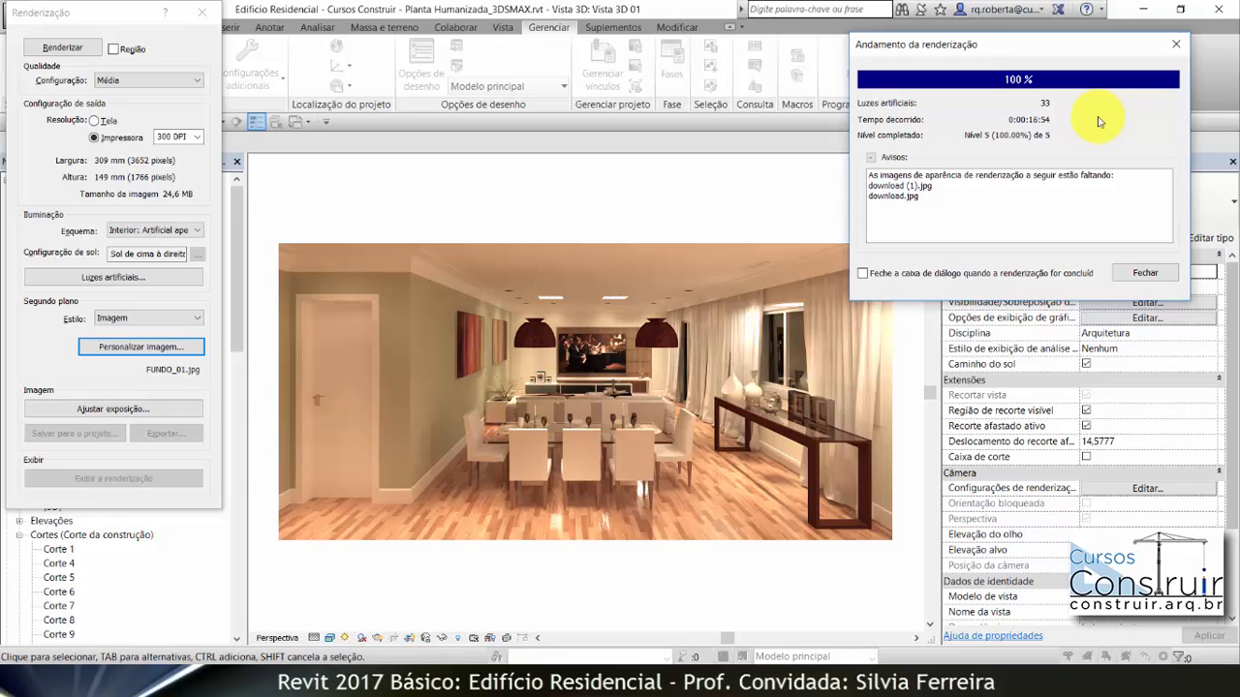
left_click(1143, 275)
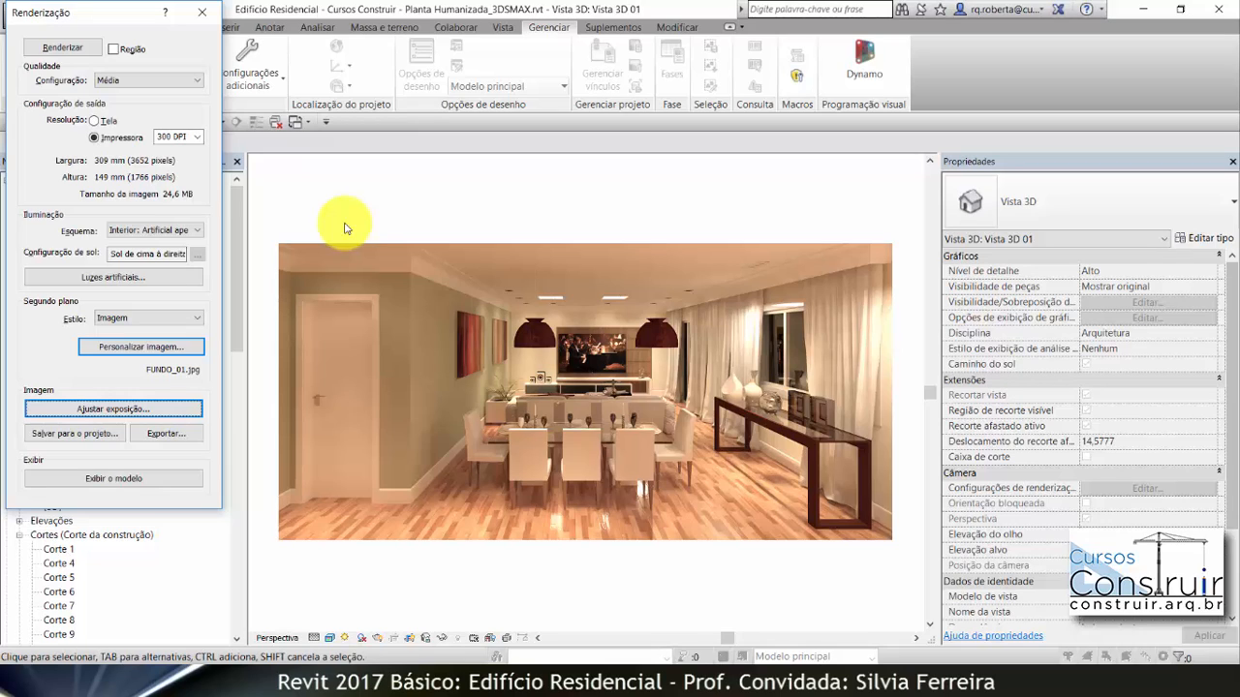
Set the rendered image's exposure value to 10 and apply it.
left_click(90, 411)
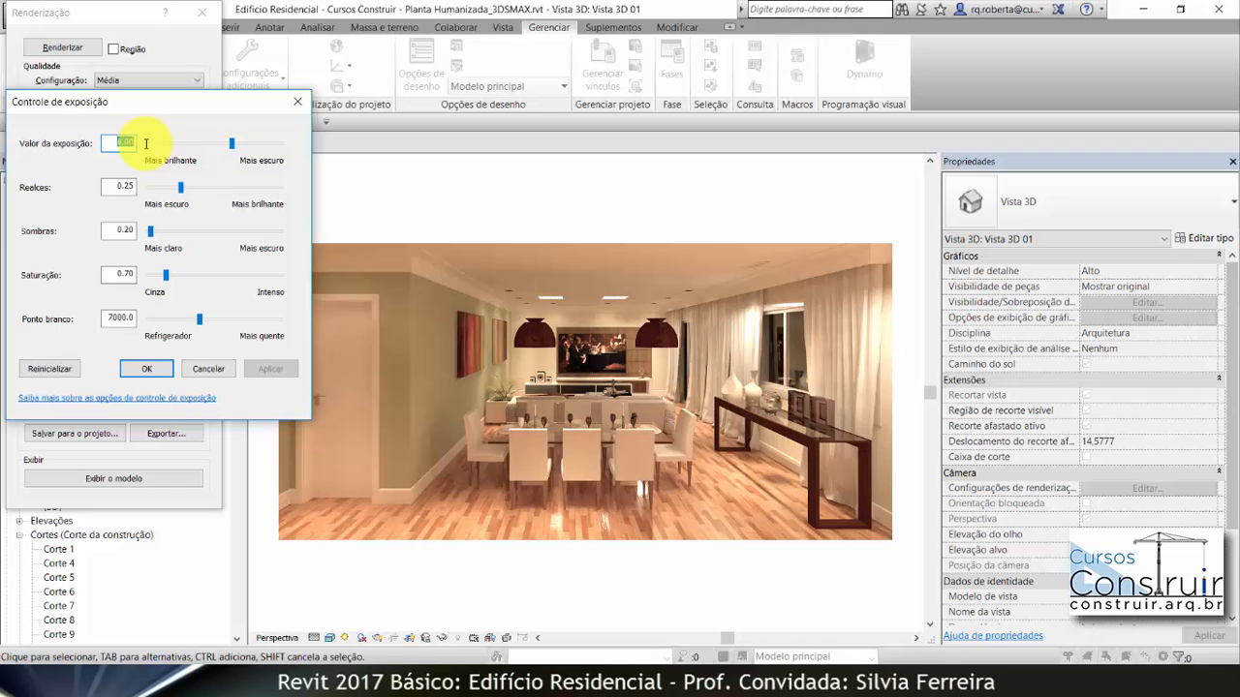
type("10")
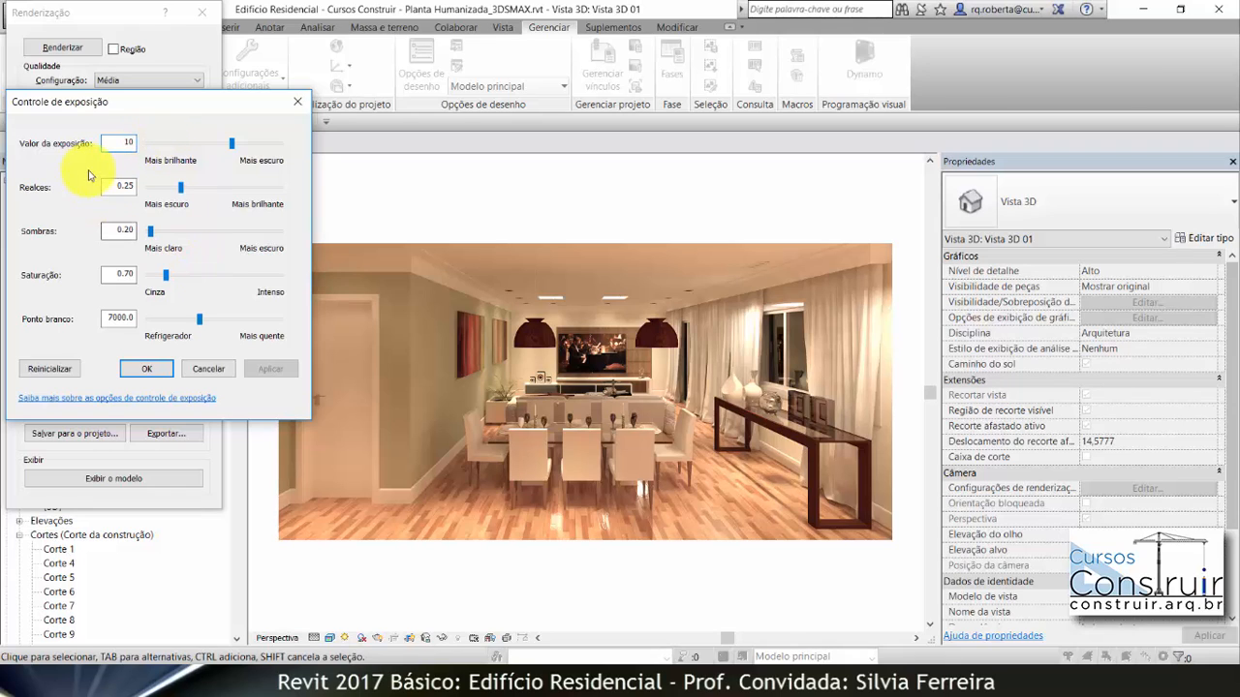
left_click(113, 187)
left_click(259, 369)
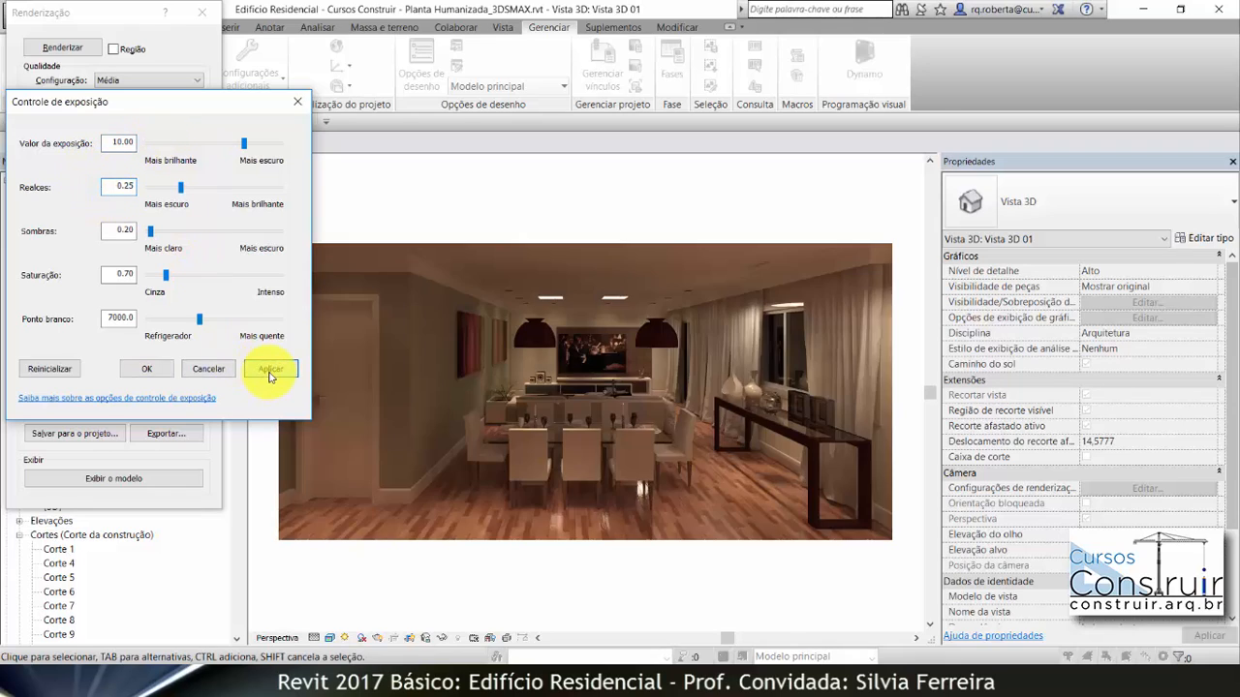
Try an exposure value of 6 on the rendered image and return it to 8.
left_click_drag(114, 143, 137, 143)
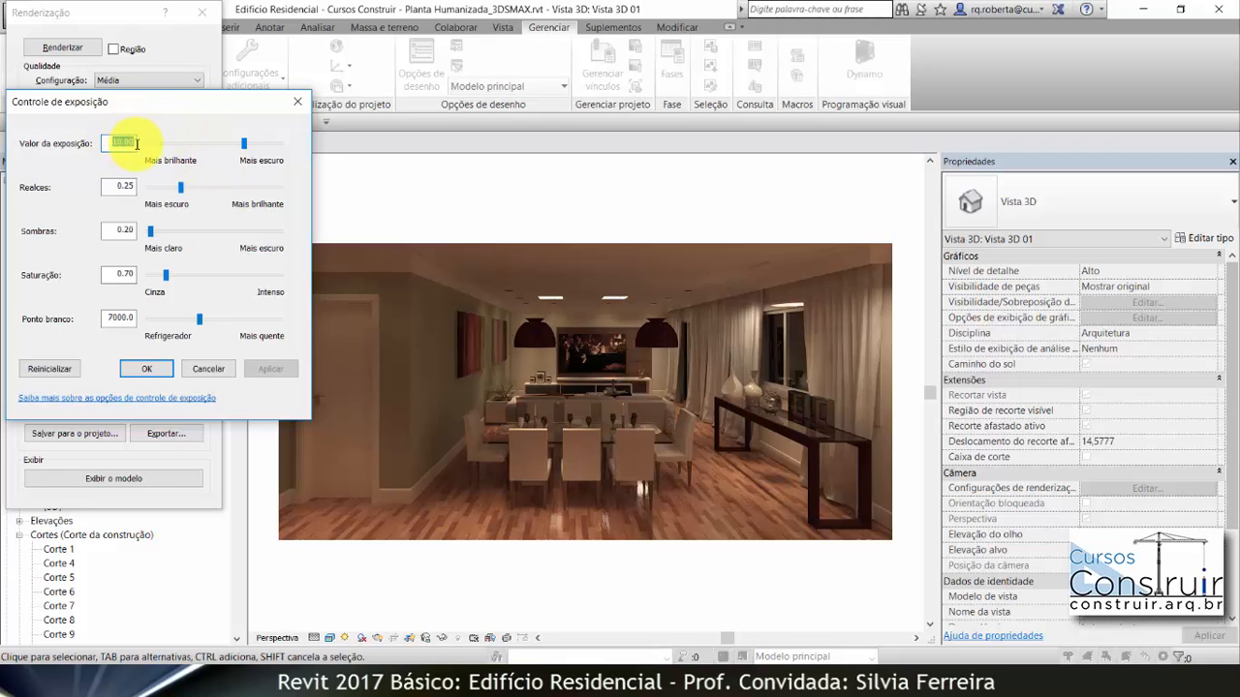
type("6")
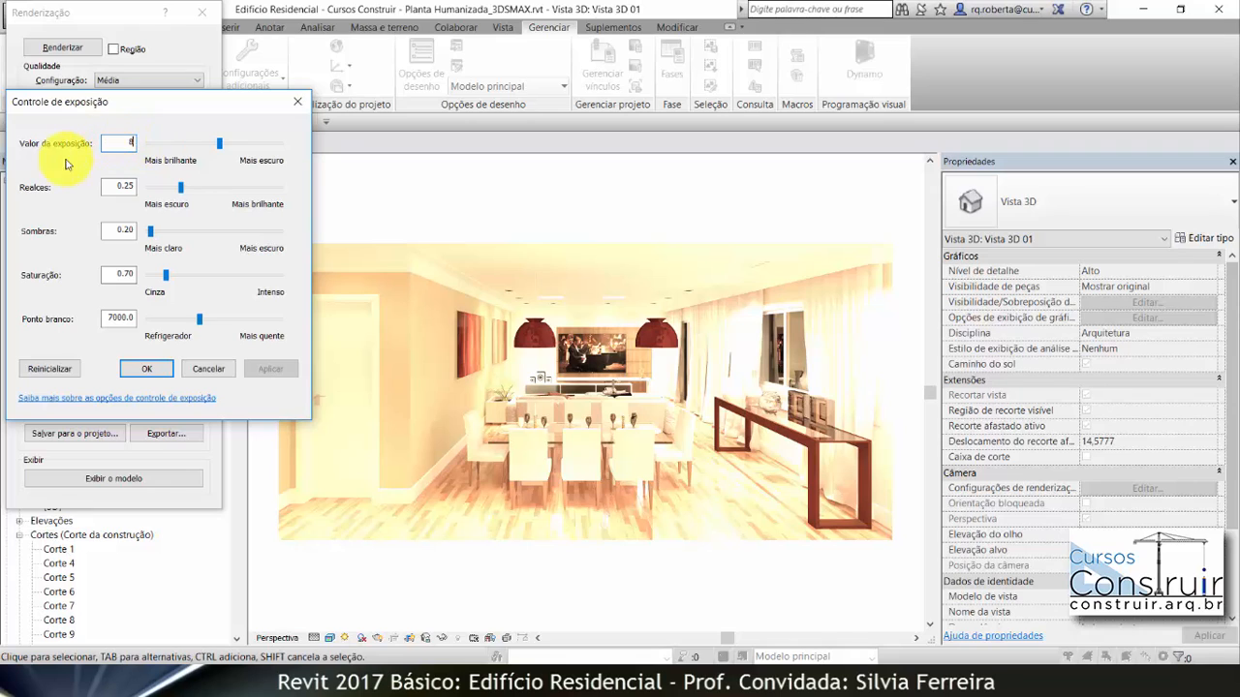
left_click(107, 186)
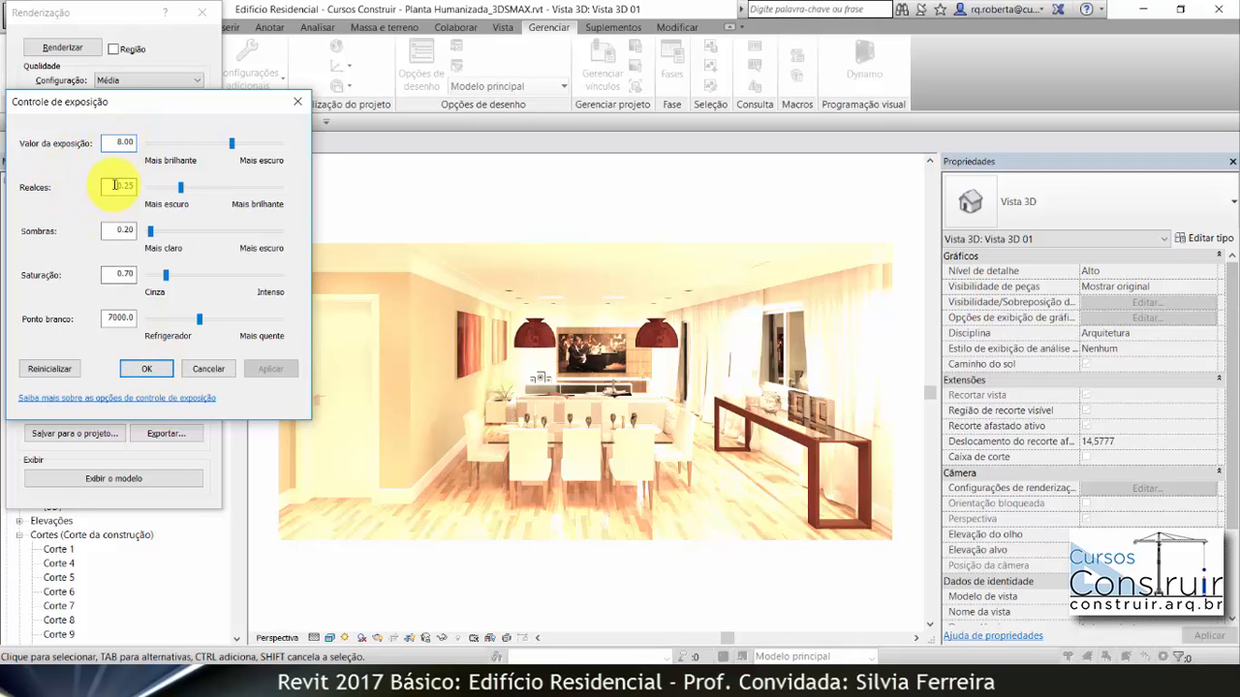
left_click(266, 369)
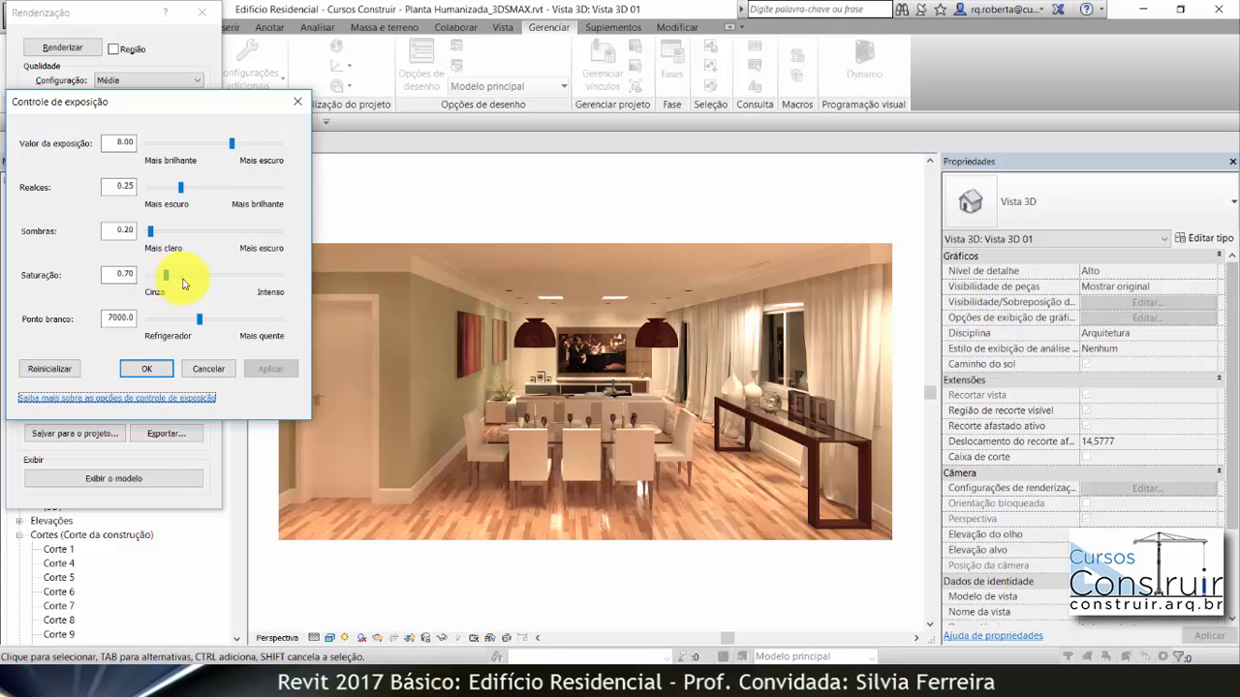
Try a saturation of 0.9 on the rendered image.
double_click(139, 274)
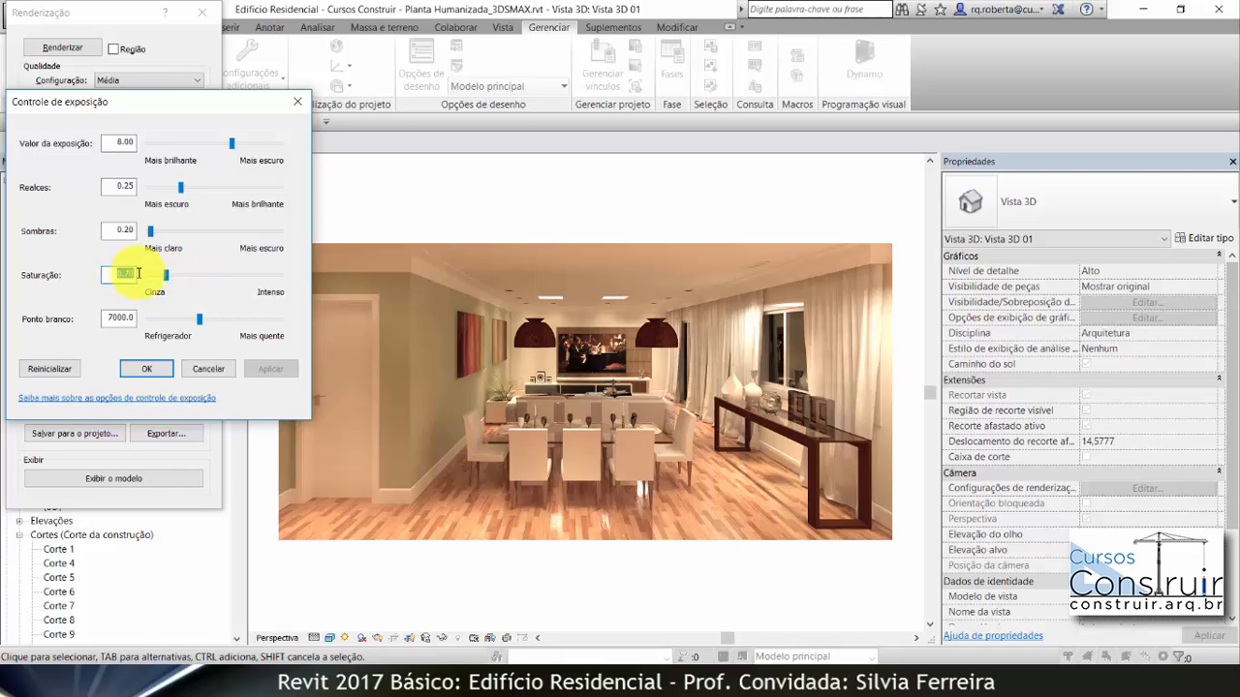
type("0.9")
left_click(264, 369)
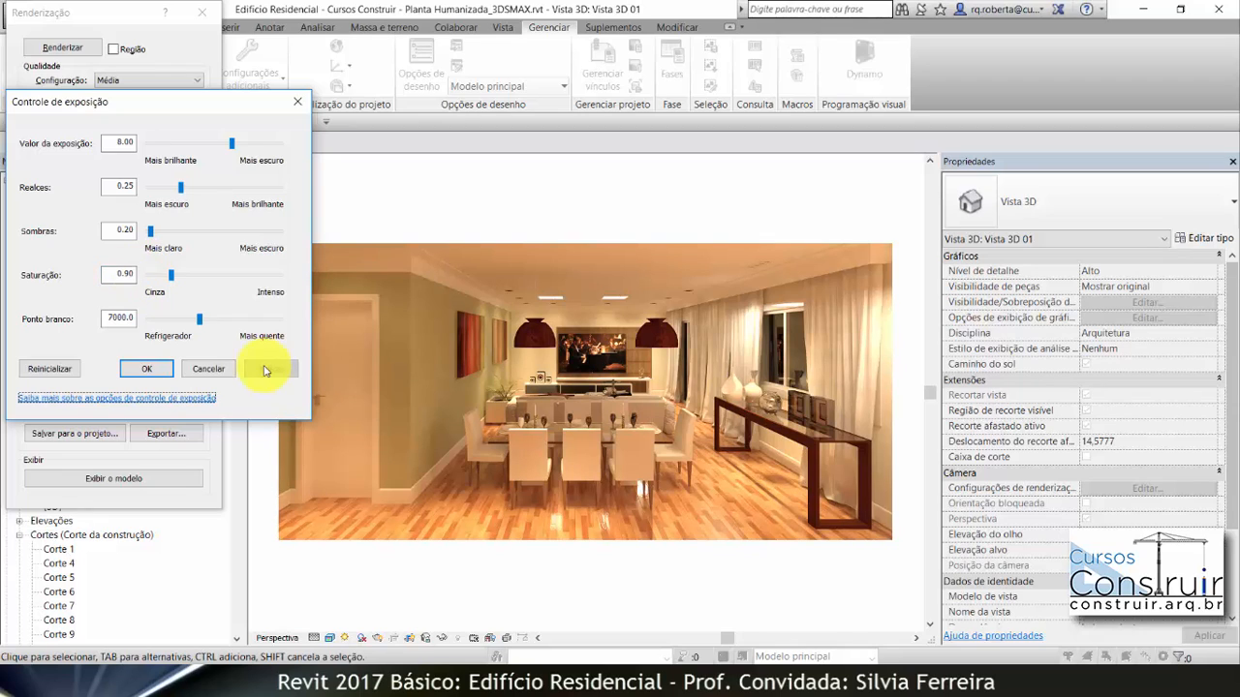
Set the rendered image's saturation to 0.70, apply it and accept the exposure settings.
left_click_drag(171, 276, 164, 281)
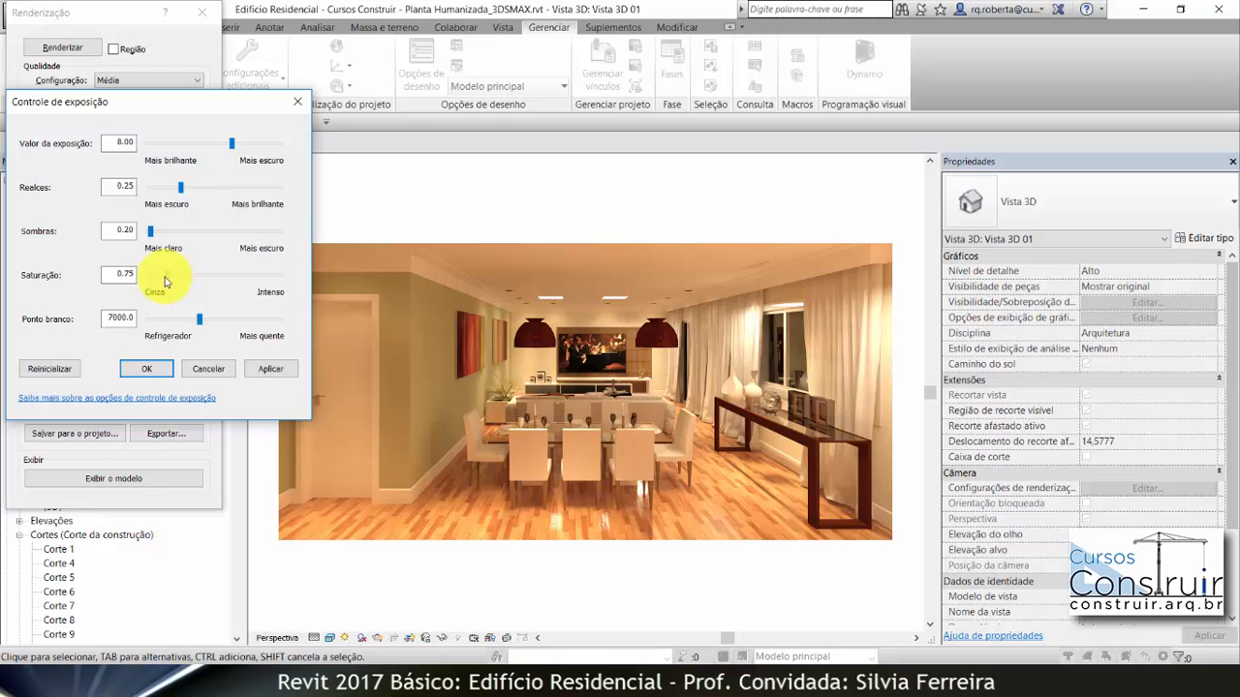
double_click(134, 275)
key("BackSpace")
type("0.70")
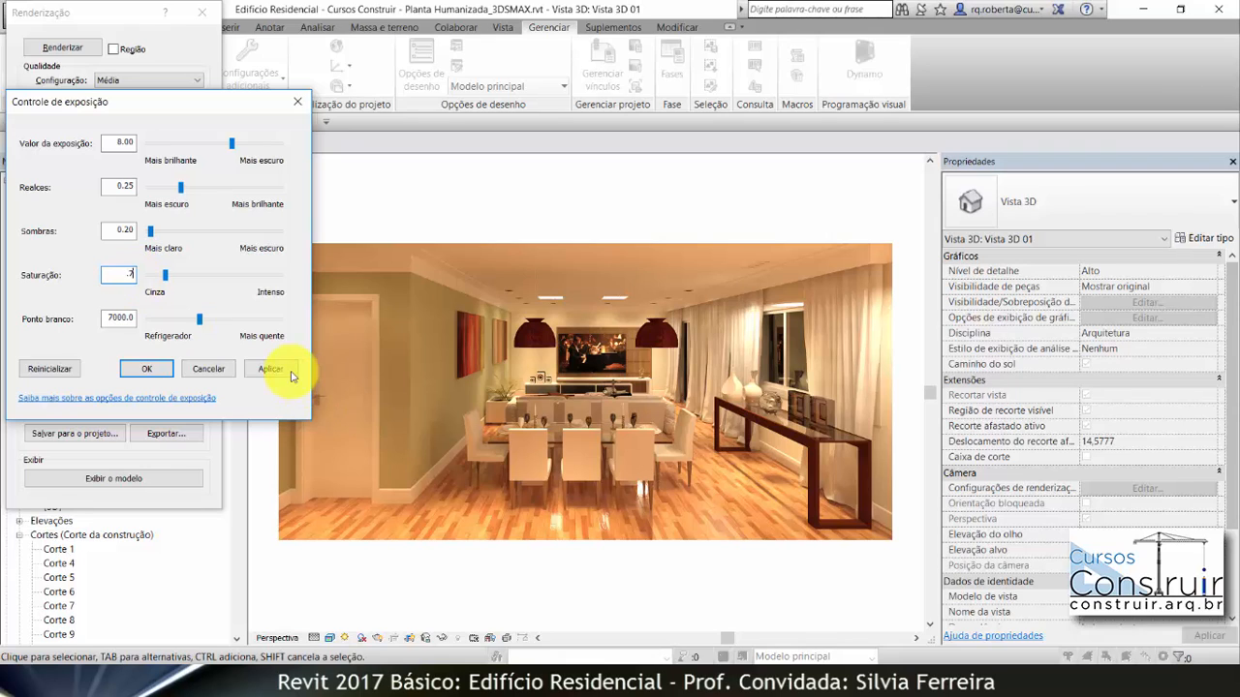
left_click(283, 368)
left_click(146, 368)
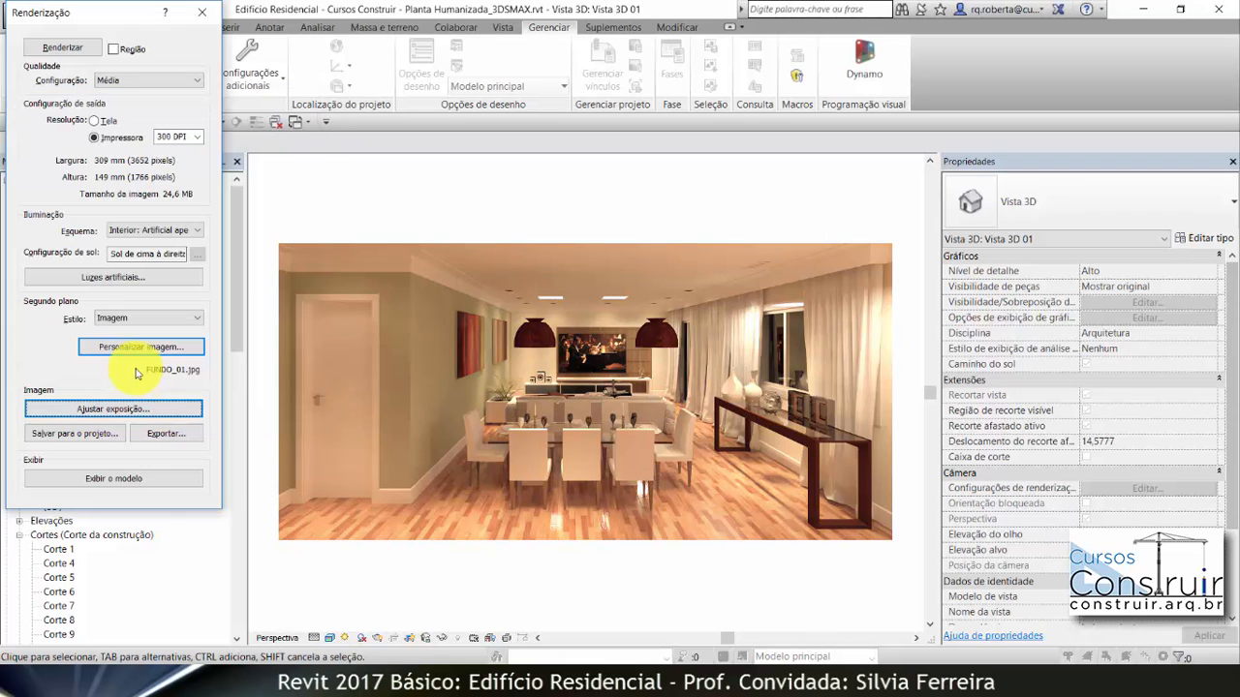
Save the rendered image to the project under the name CENA_001.
left_click(58, 436)
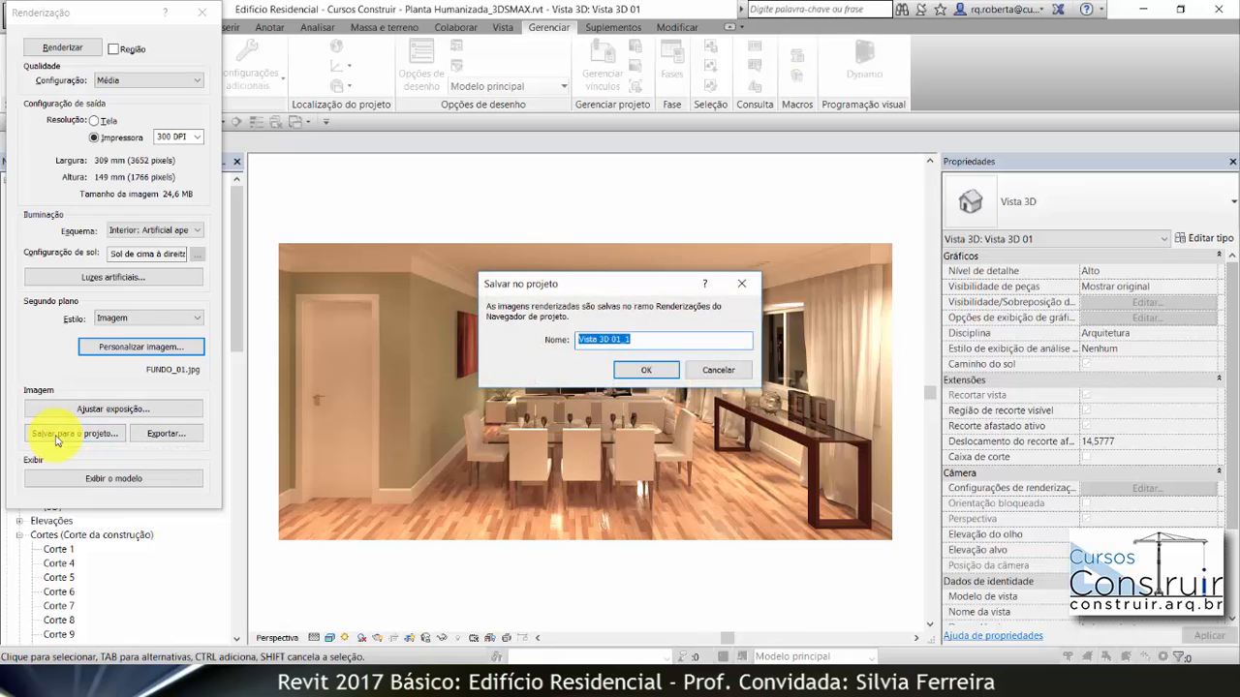
type("CE")
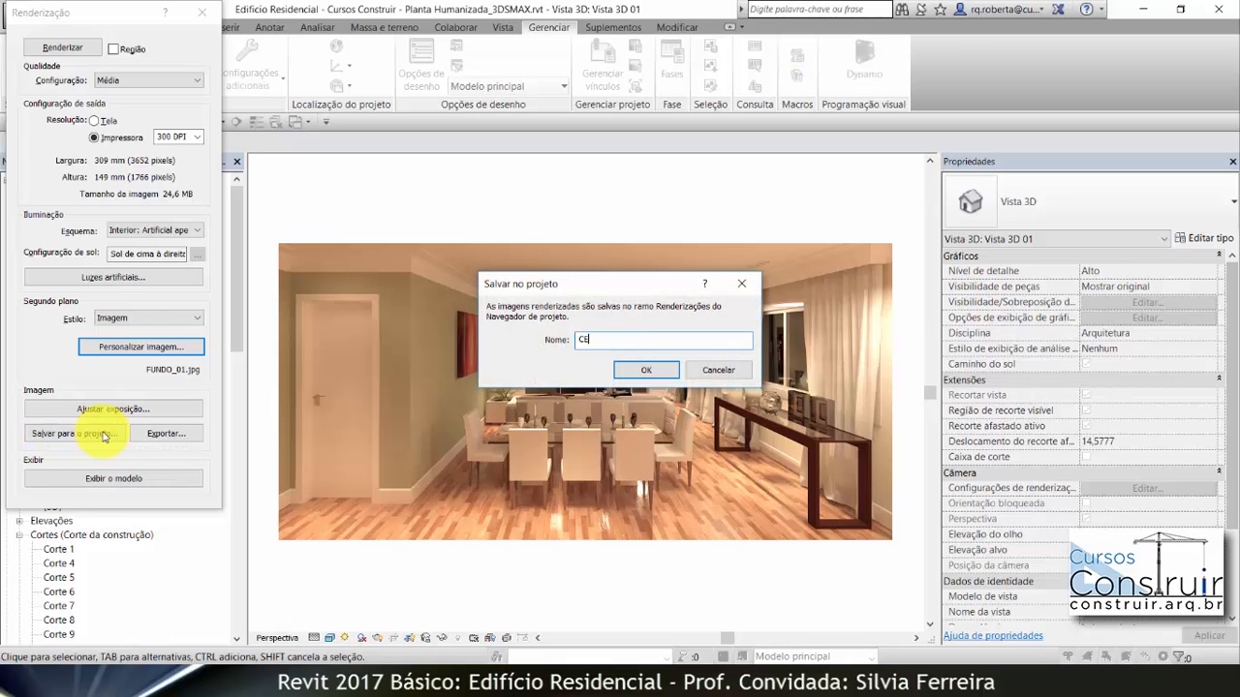
type("NA_001")
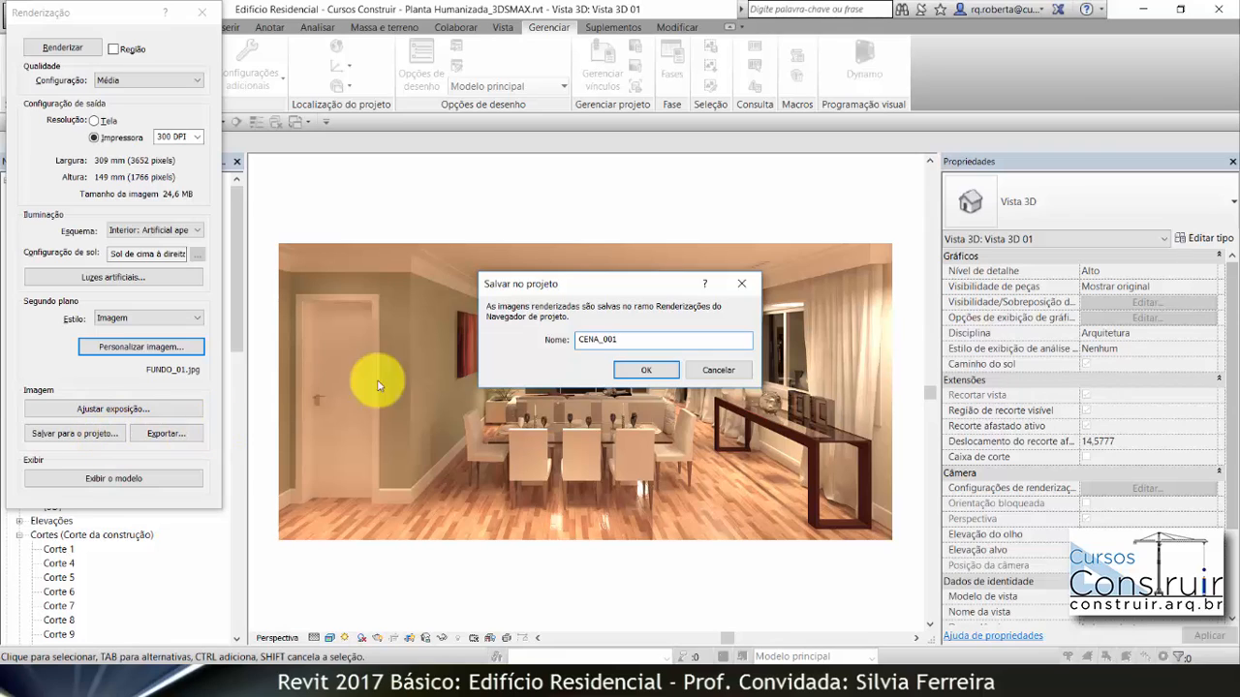
left_click(645, 370)
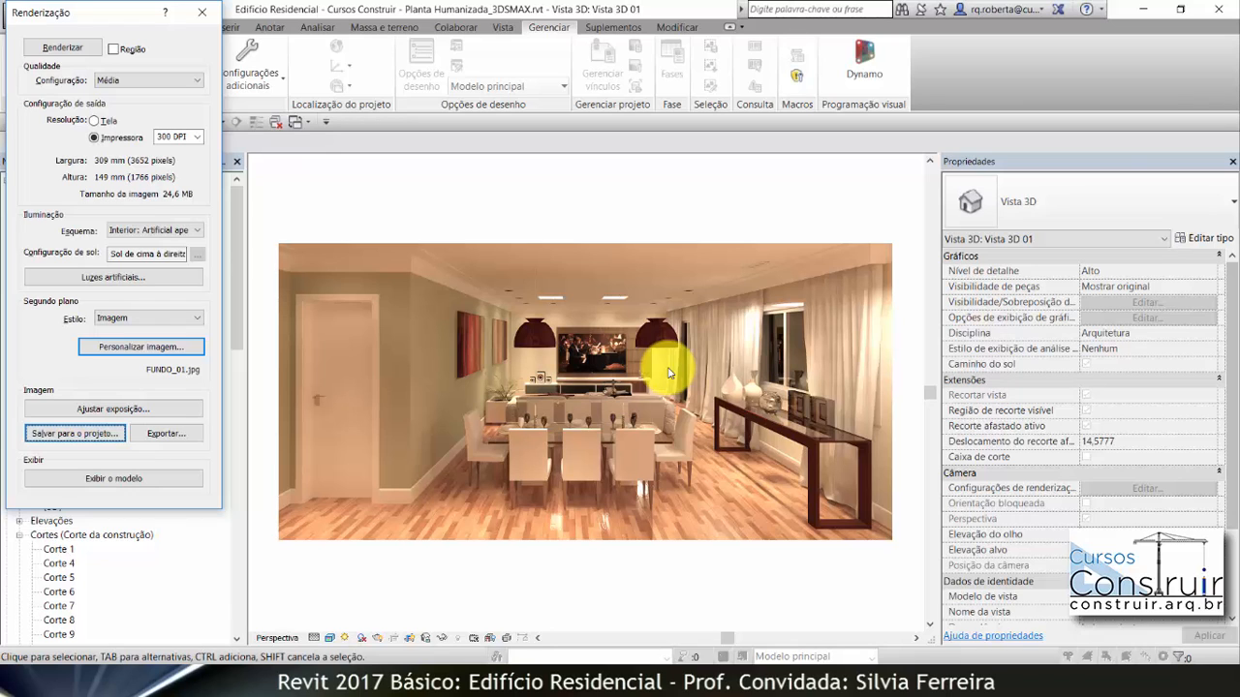
Export the rendered image as the JPEG file CENA_01 in the CENAS_3D_RENDER folder and close the rendering settings.
left_click(167, 433)
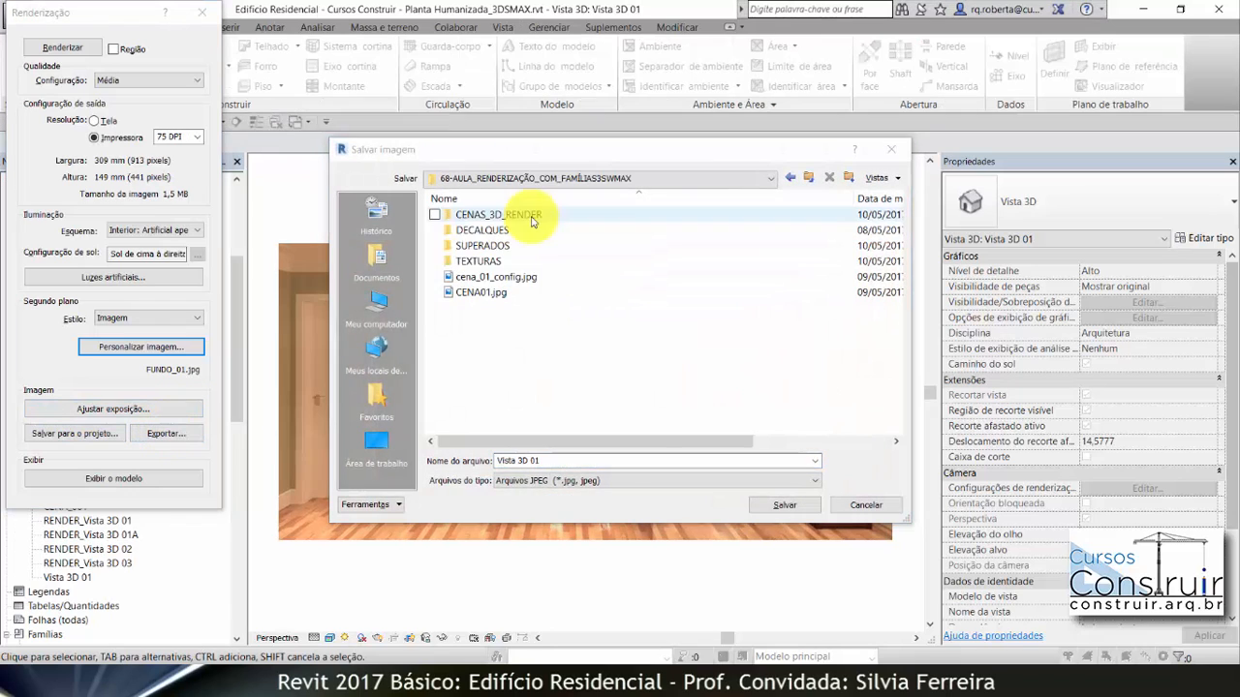
double_click(484, 213)
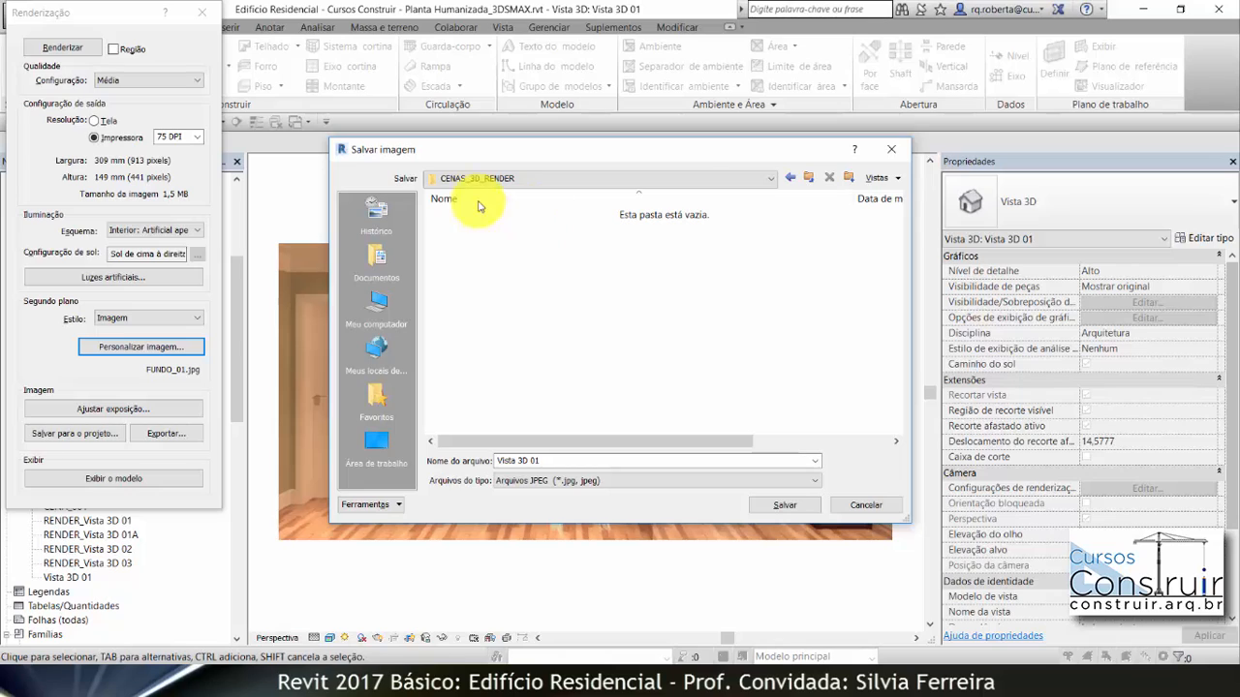
left_click(553, 463)
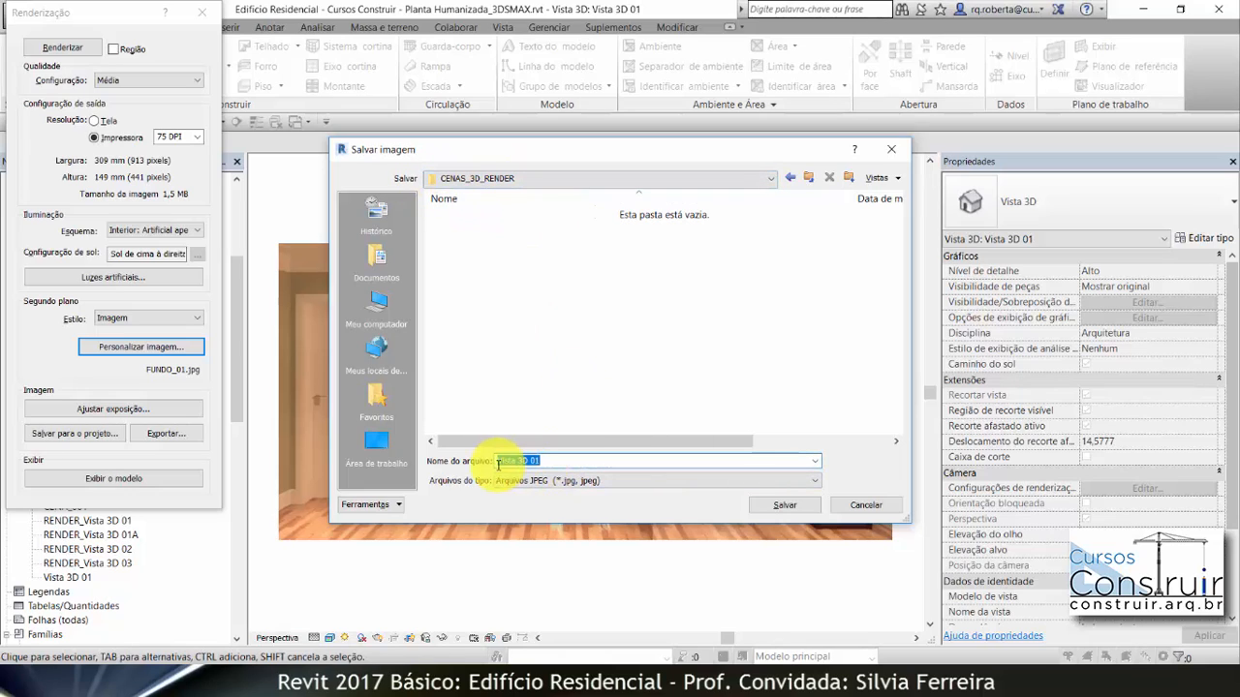
type("CENA_")
type("01")
left_click(784, 505)
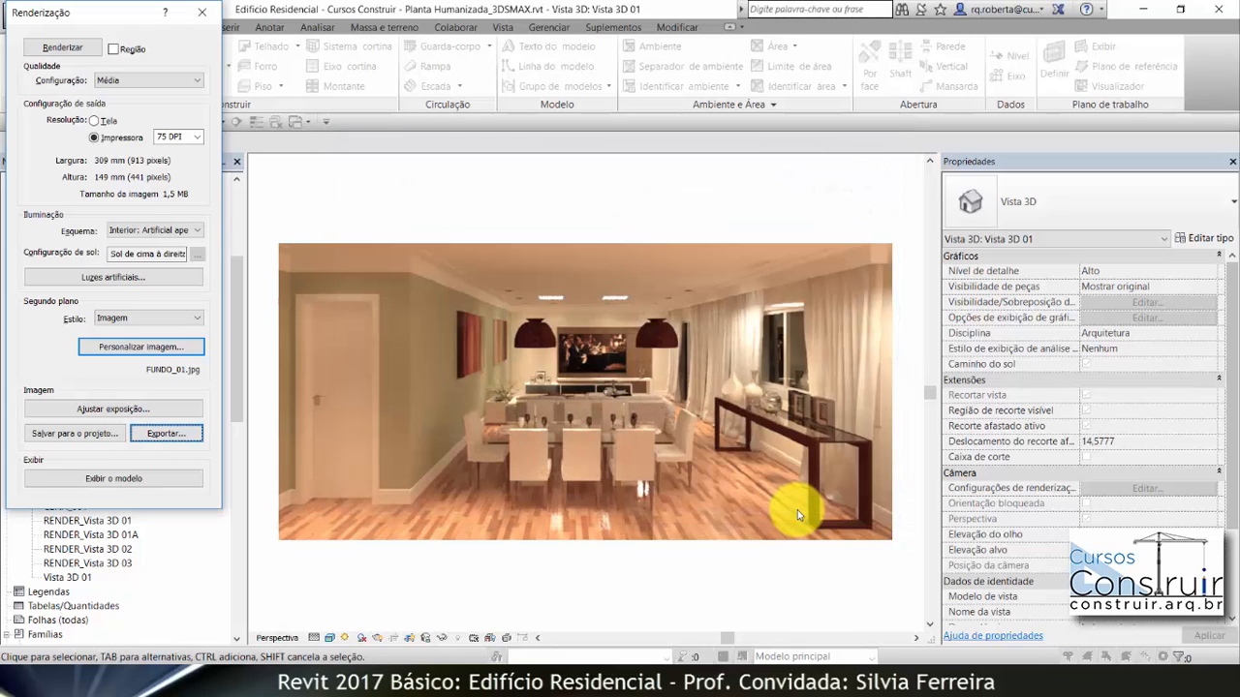
left_click(201, 12)
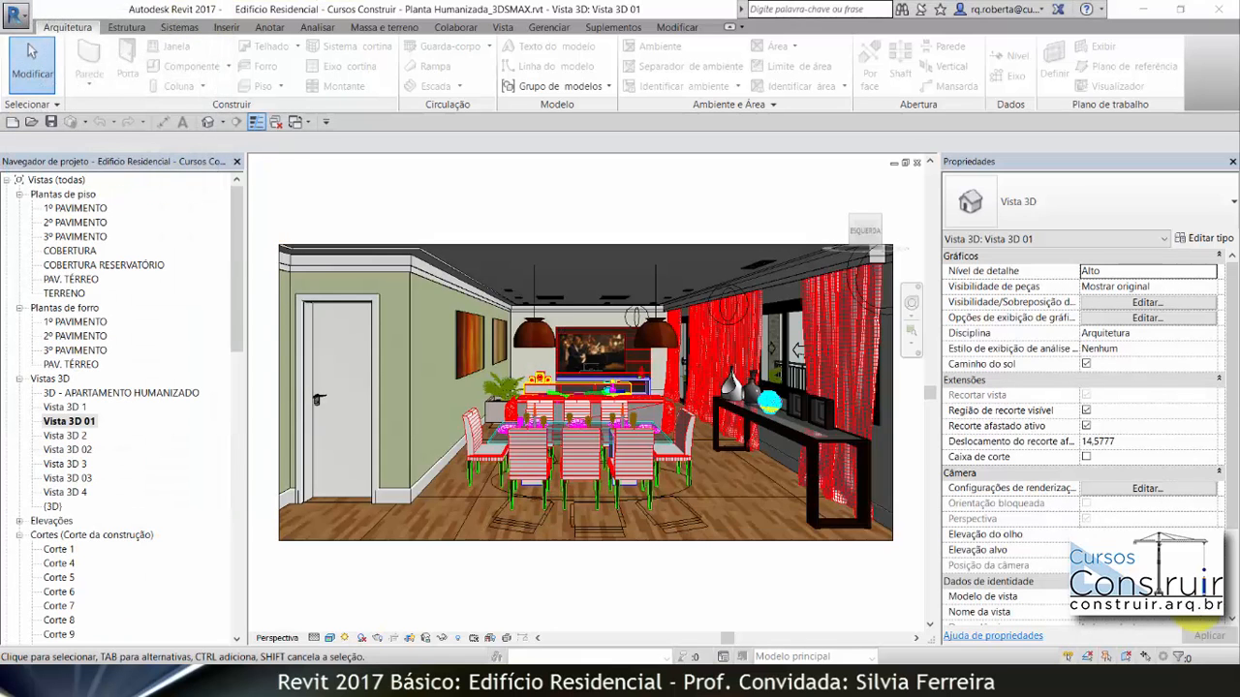
Open Vista 3D 02 and Vista 3D 03, and render Vista 3D 03 at medium quality with a 150 DPI printer resolution.
left_click(67, 449)
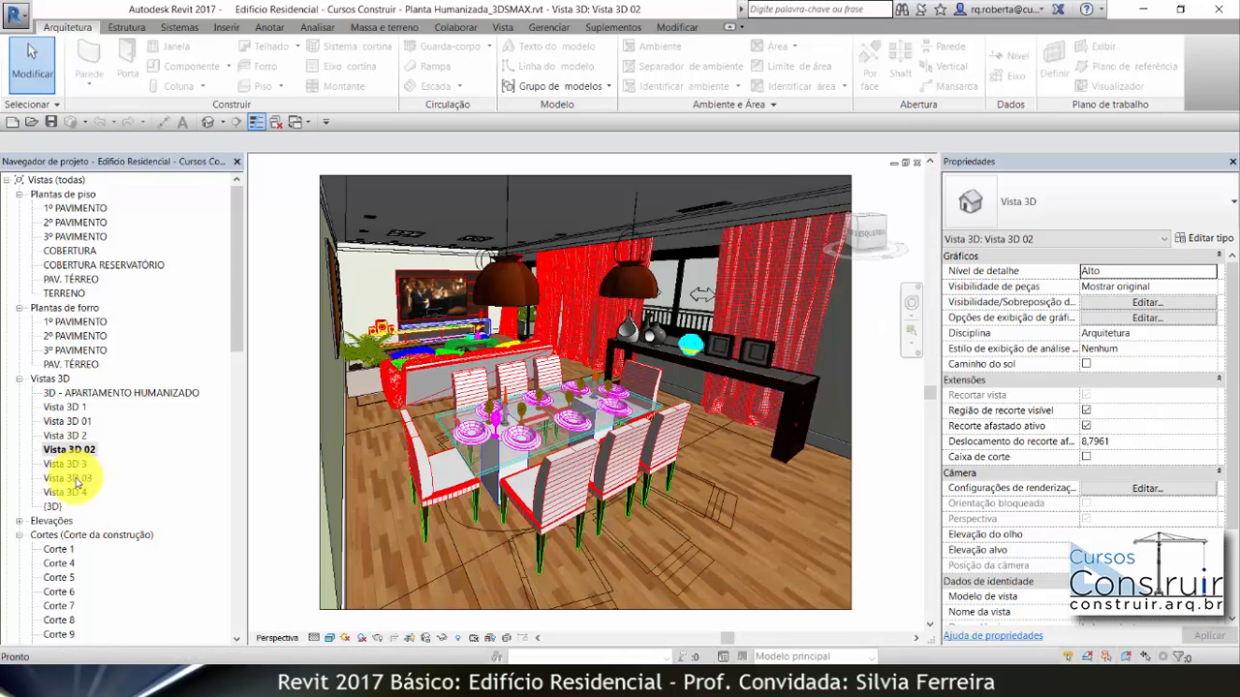
double_click(76, 478)
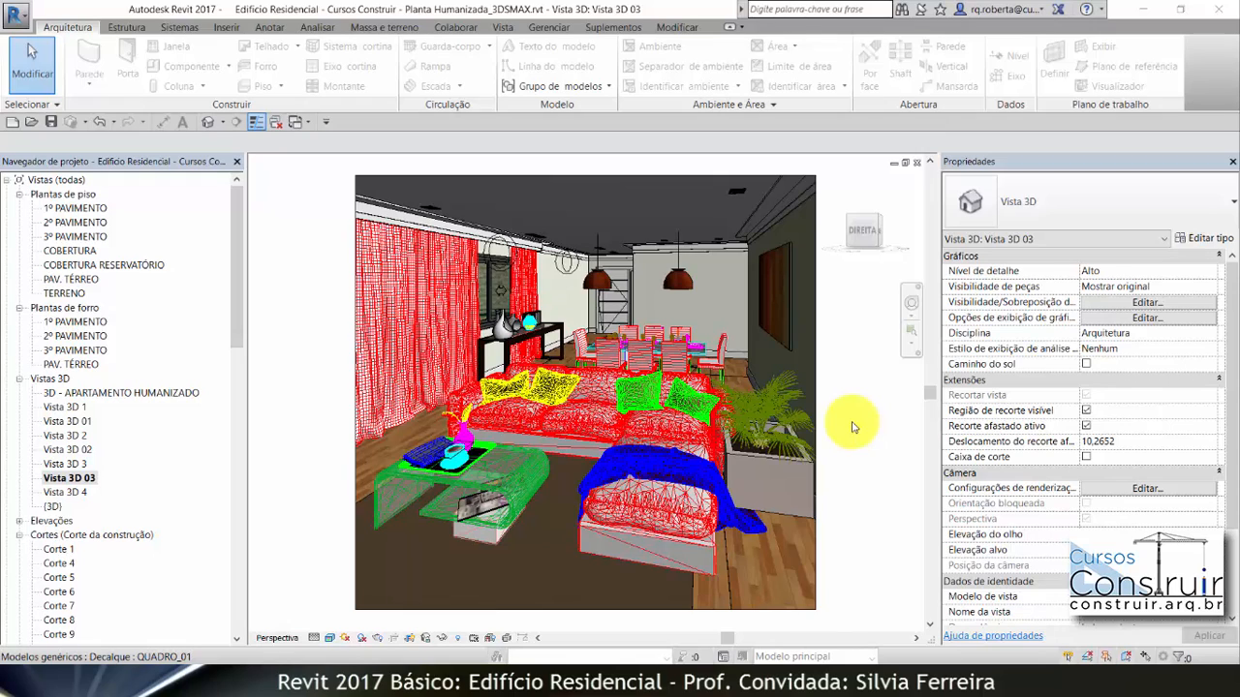
key("r")
key("r")
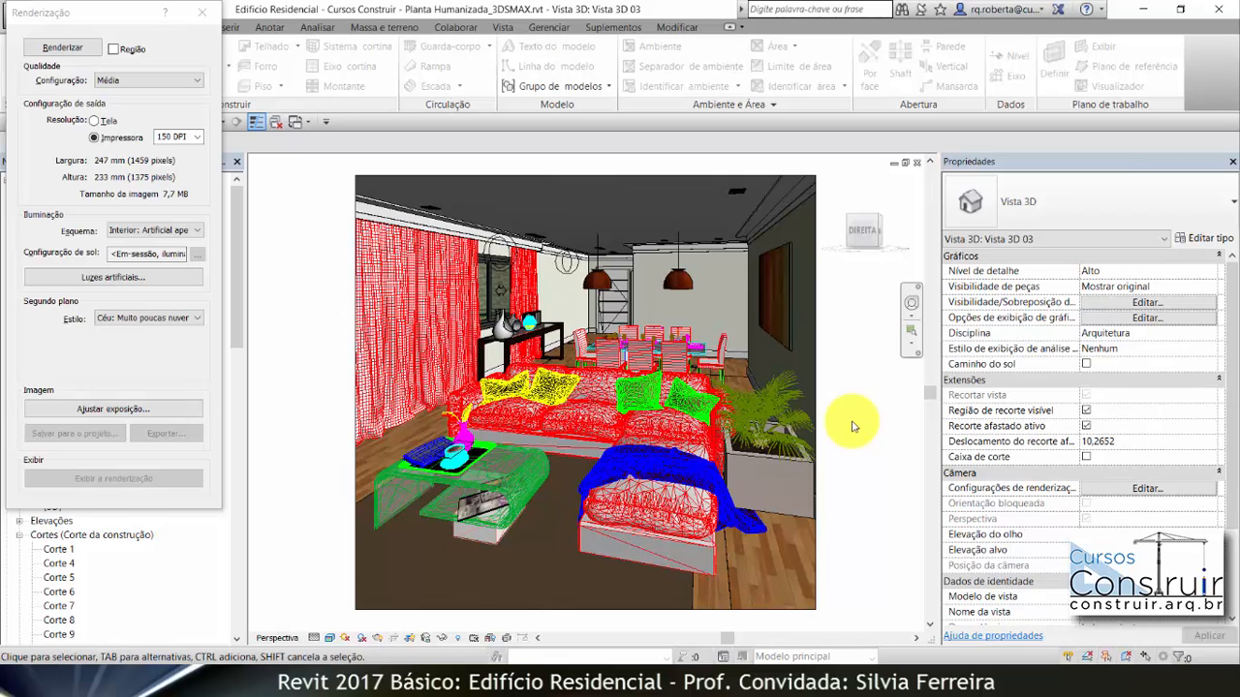
left_click(172, 137)
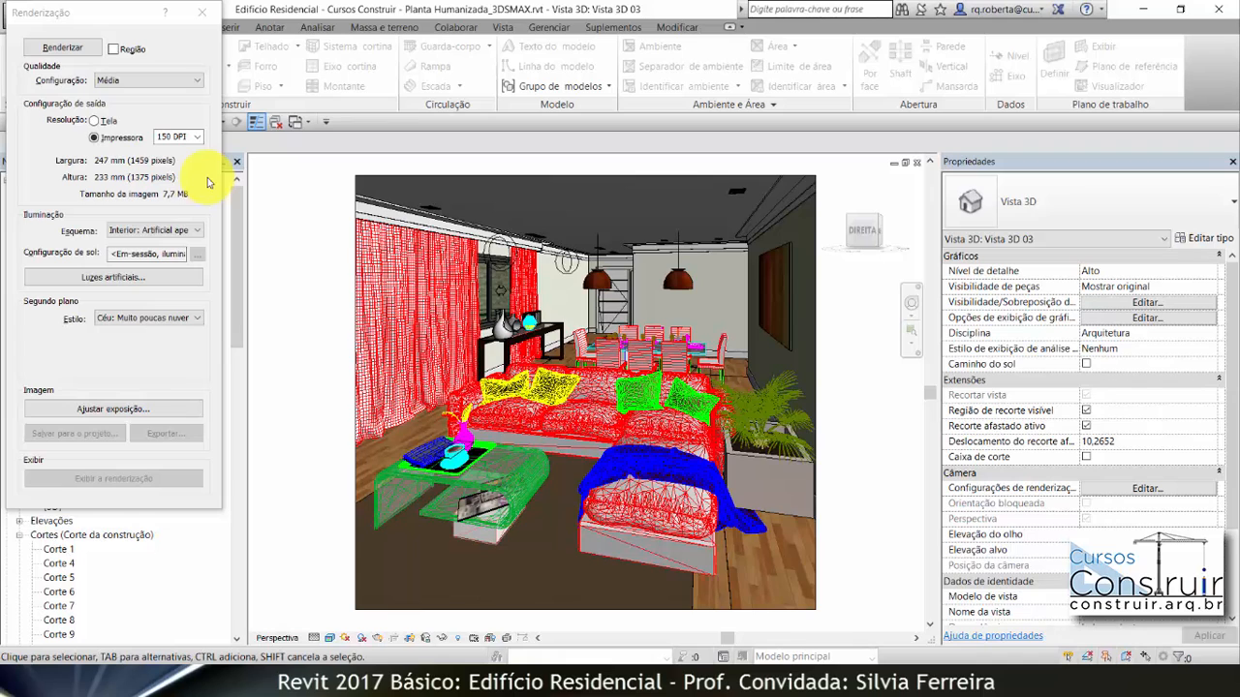
left_click(62, 46)
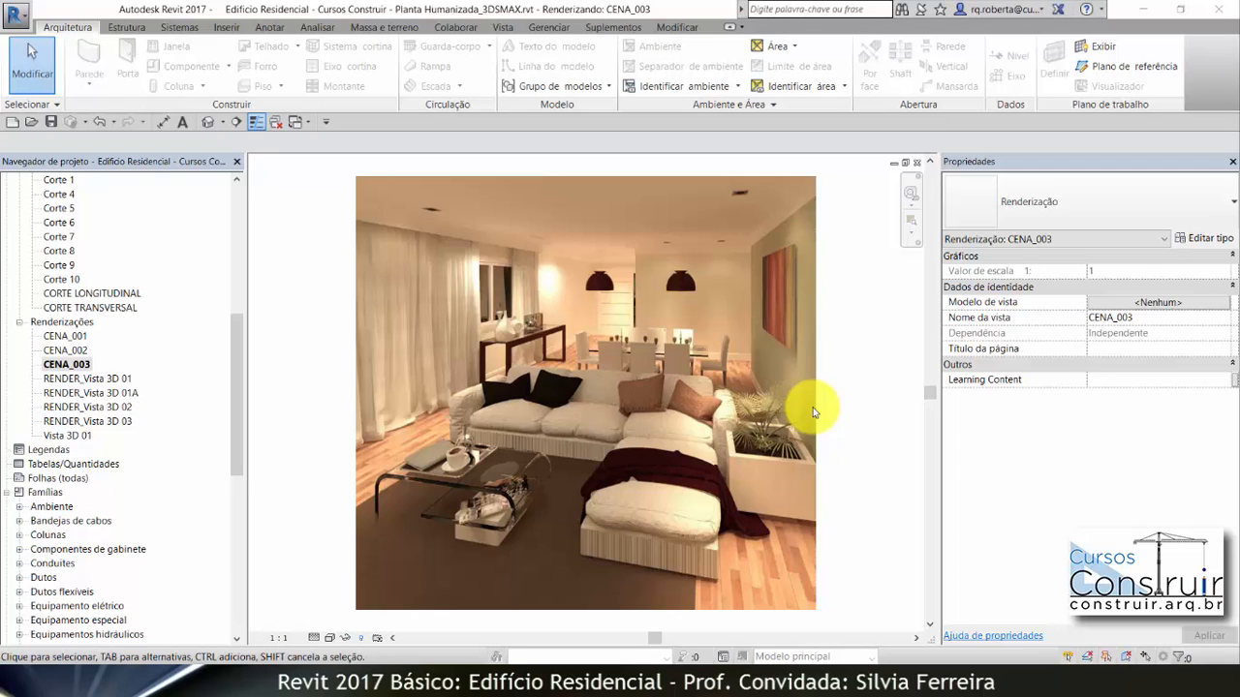
Open the saved rendering CENA_002 to view the dining room image.
double_click(63, 350)
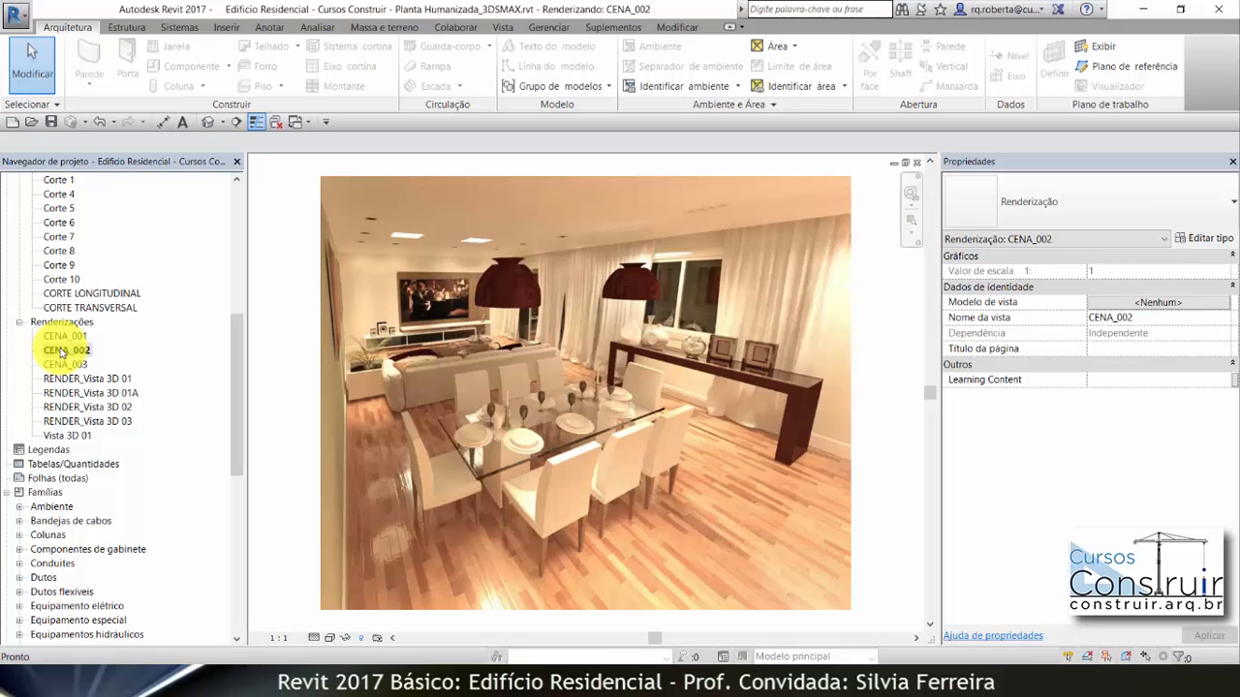